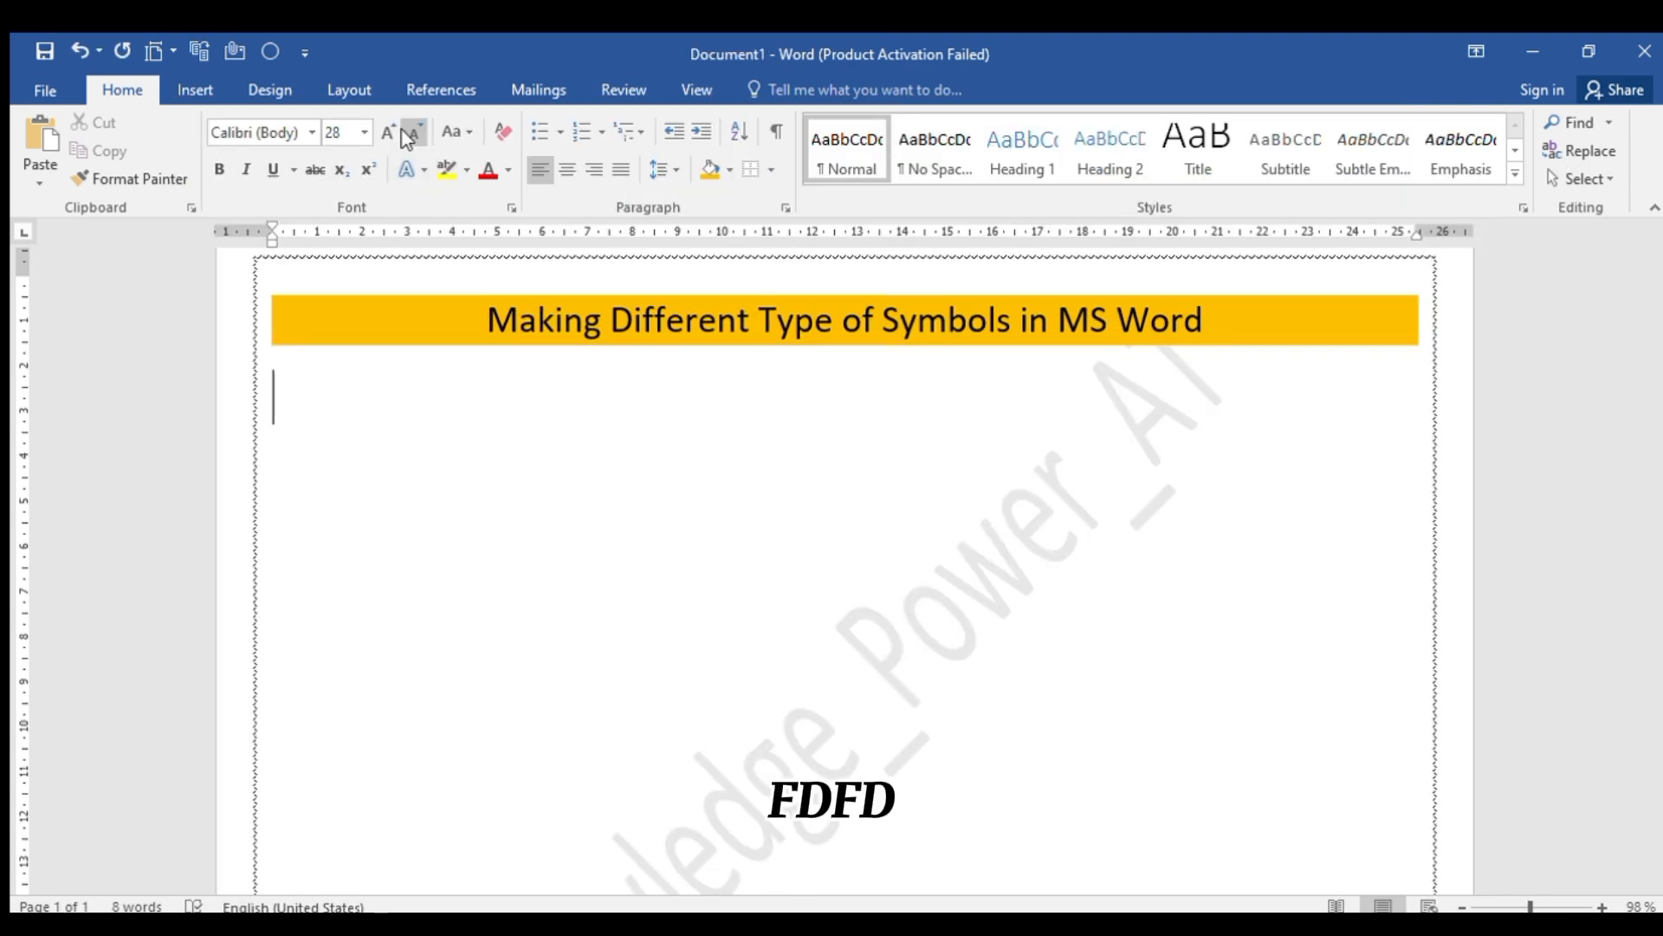
Insert the Arabic symbols for Unicode codes FDFD and FDF2 on the line below the heading, separated by a tab space
text(FDFD)
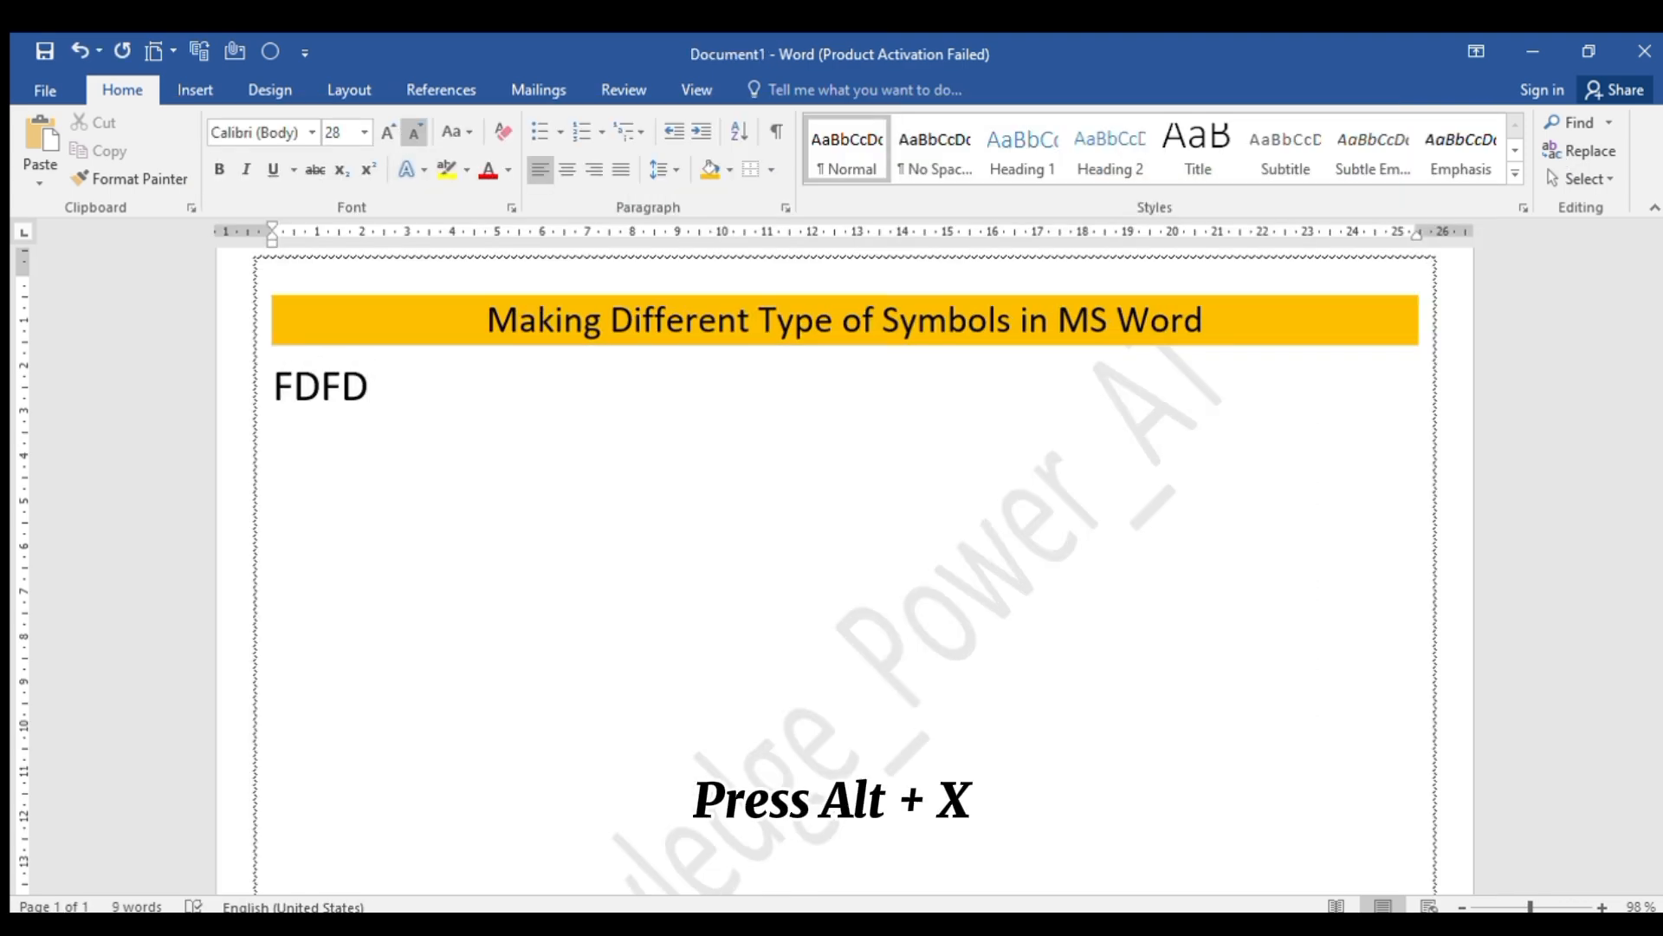
key(alt+x)
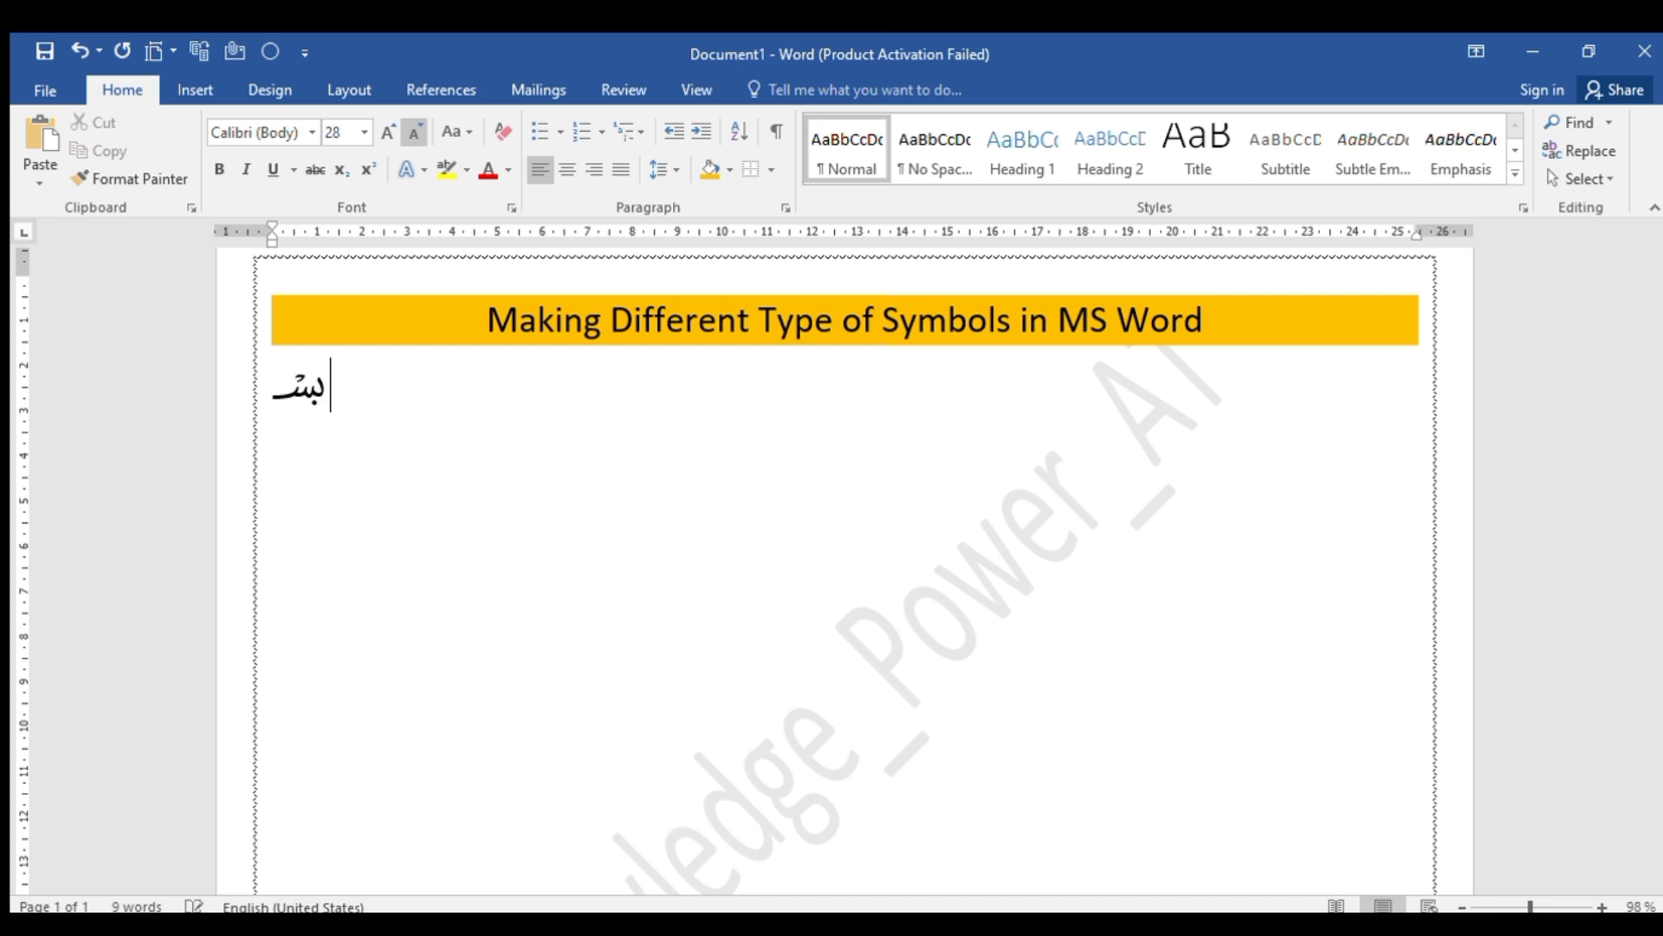
key(Tab)
text(FDF2)
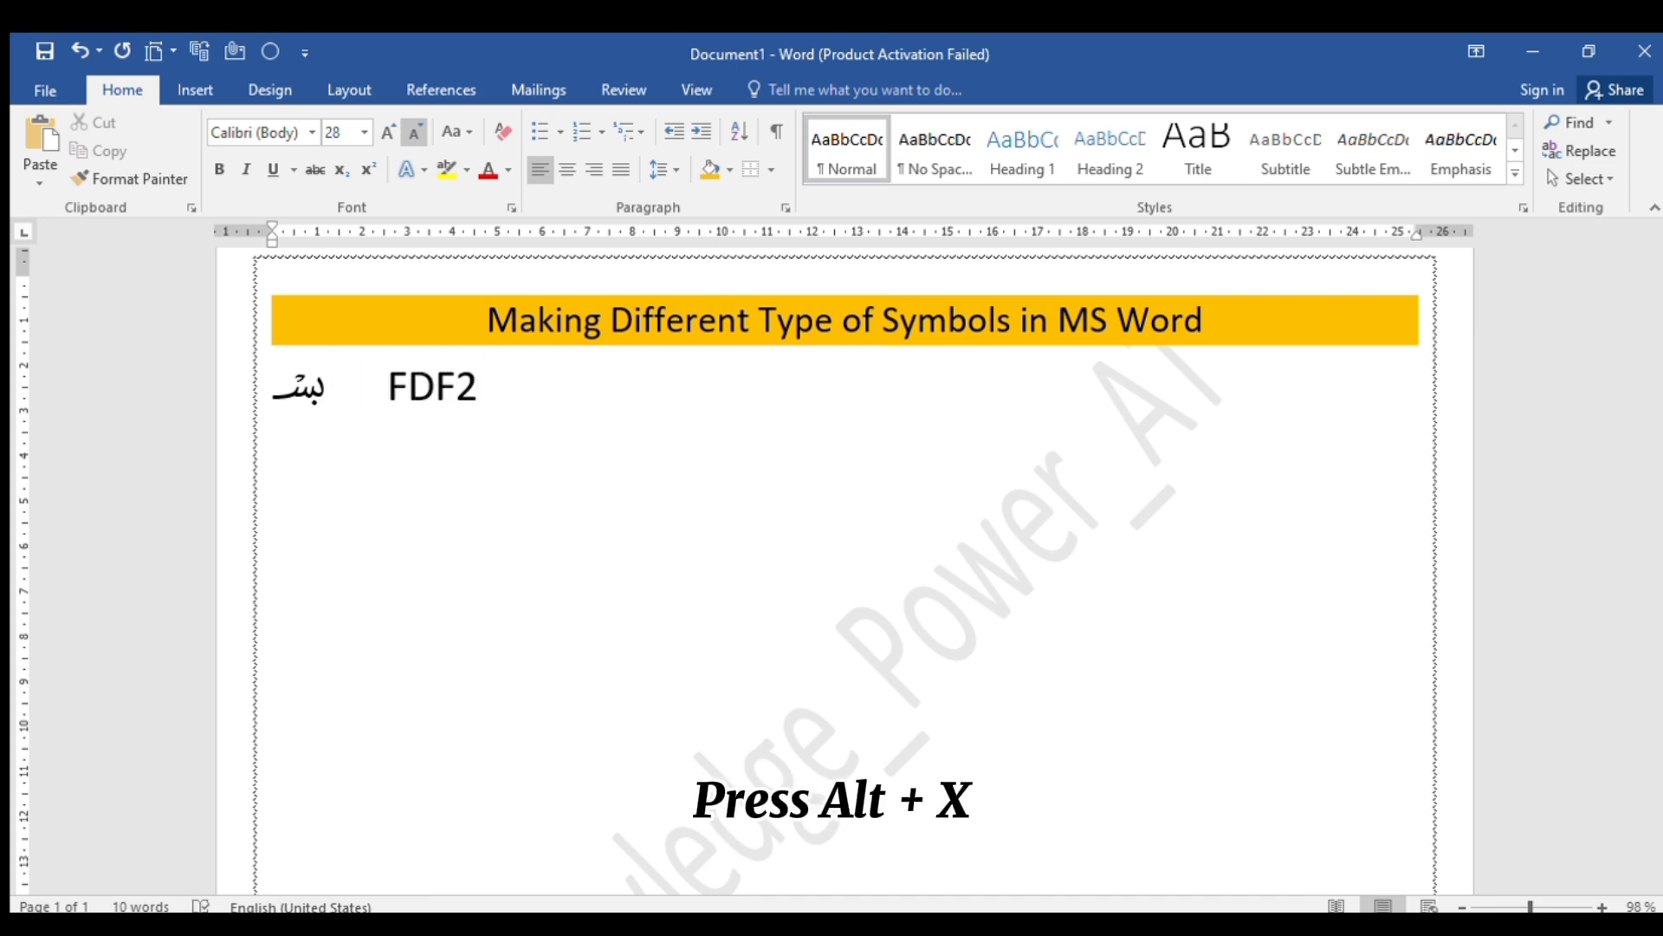
key(alt+x)
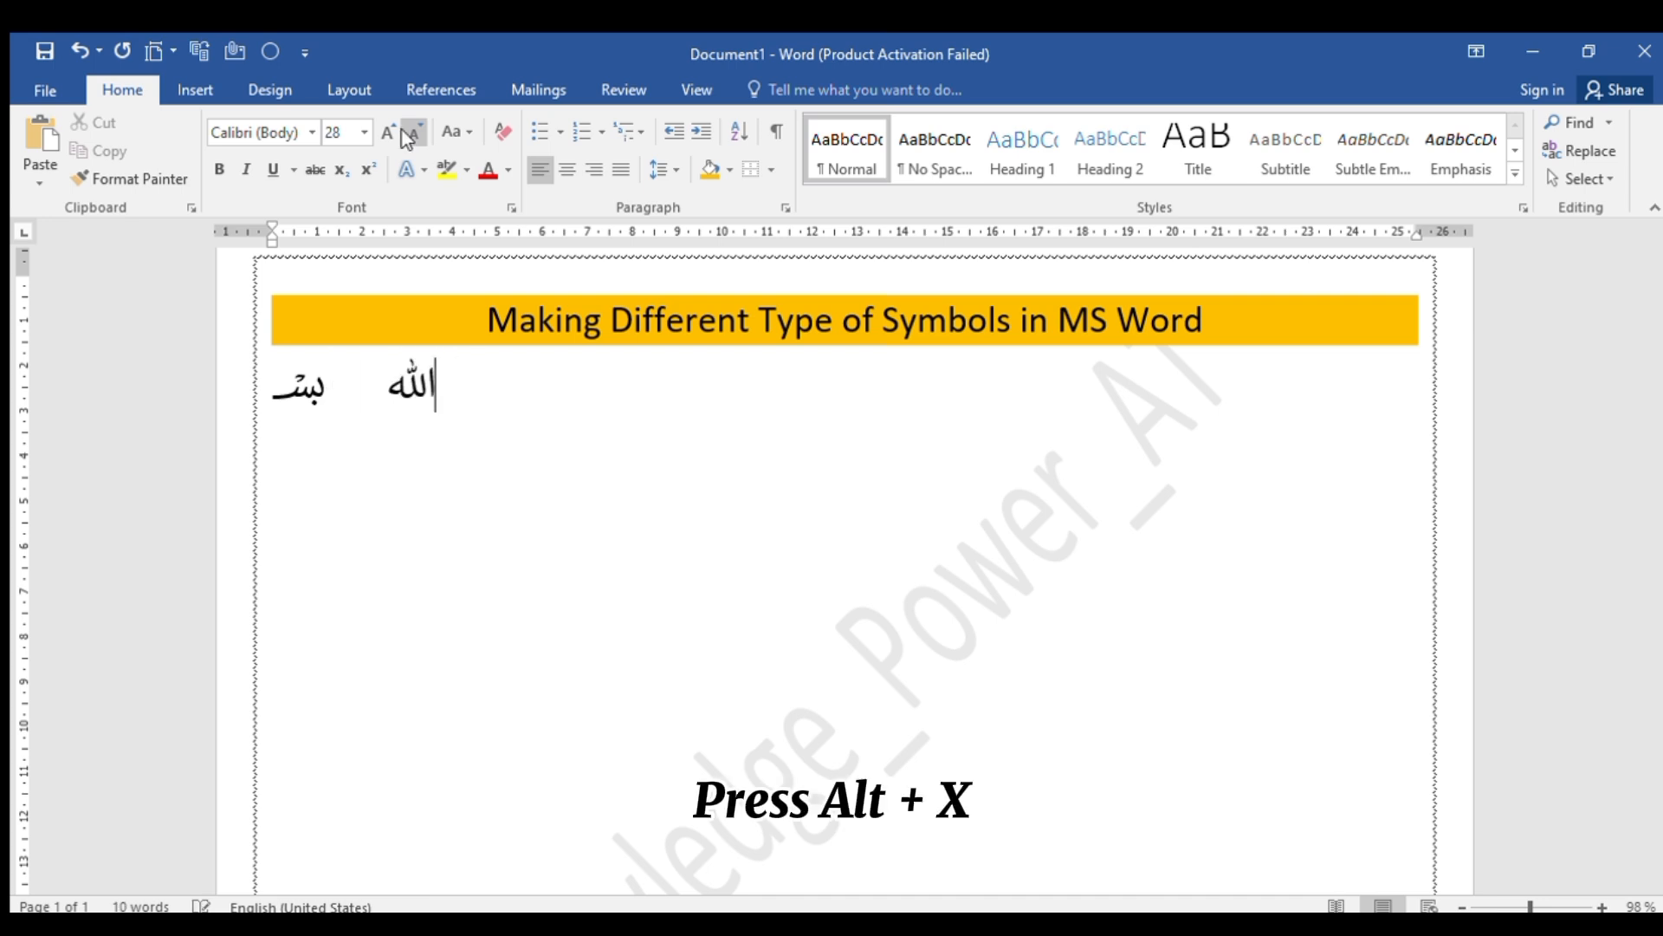
Add the Arabic symbols for Unicode codes FDF4 and FDFA to the same line, each preceded by a tab space
key(Tab)
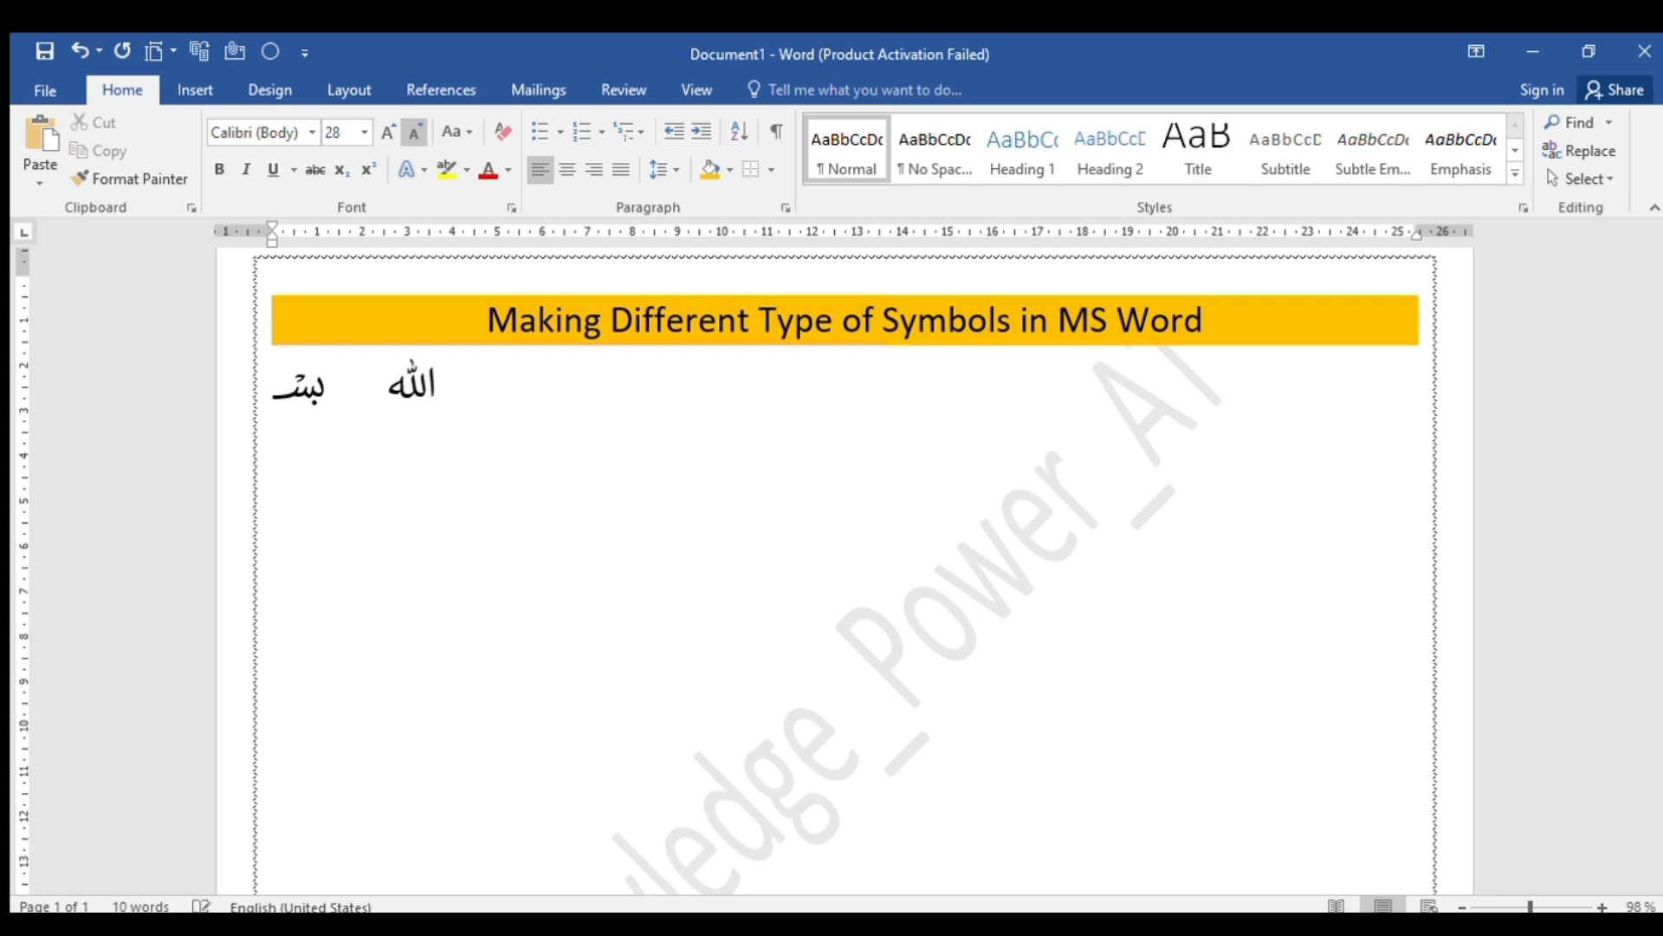
text(FDF4)
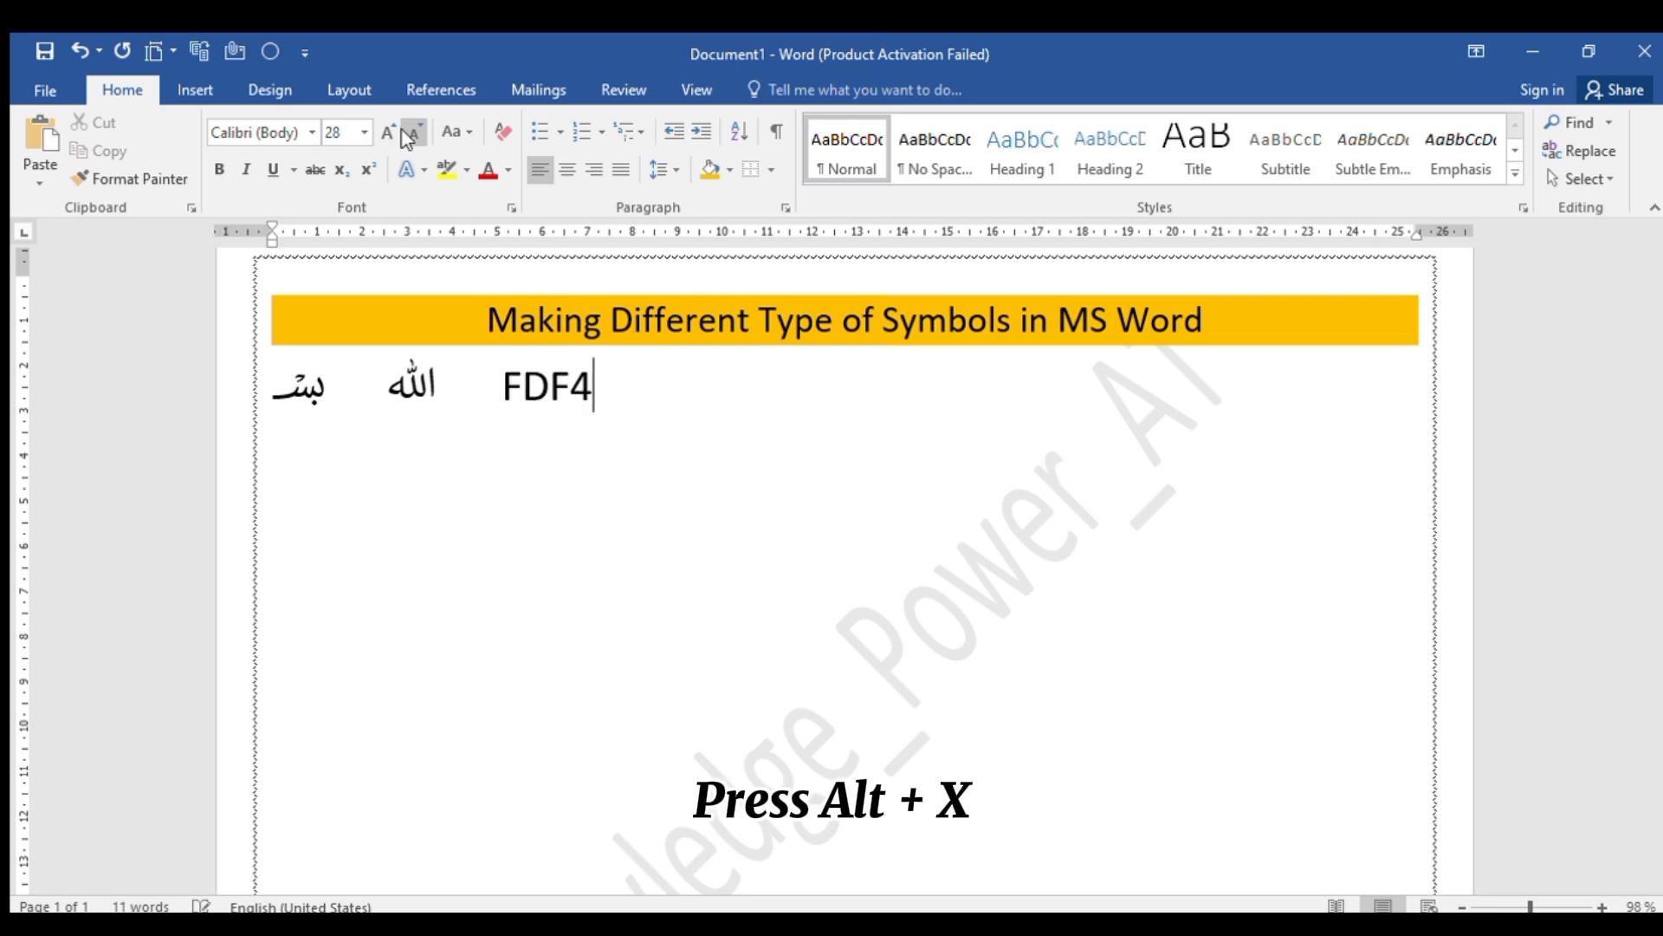
key(alt+x)
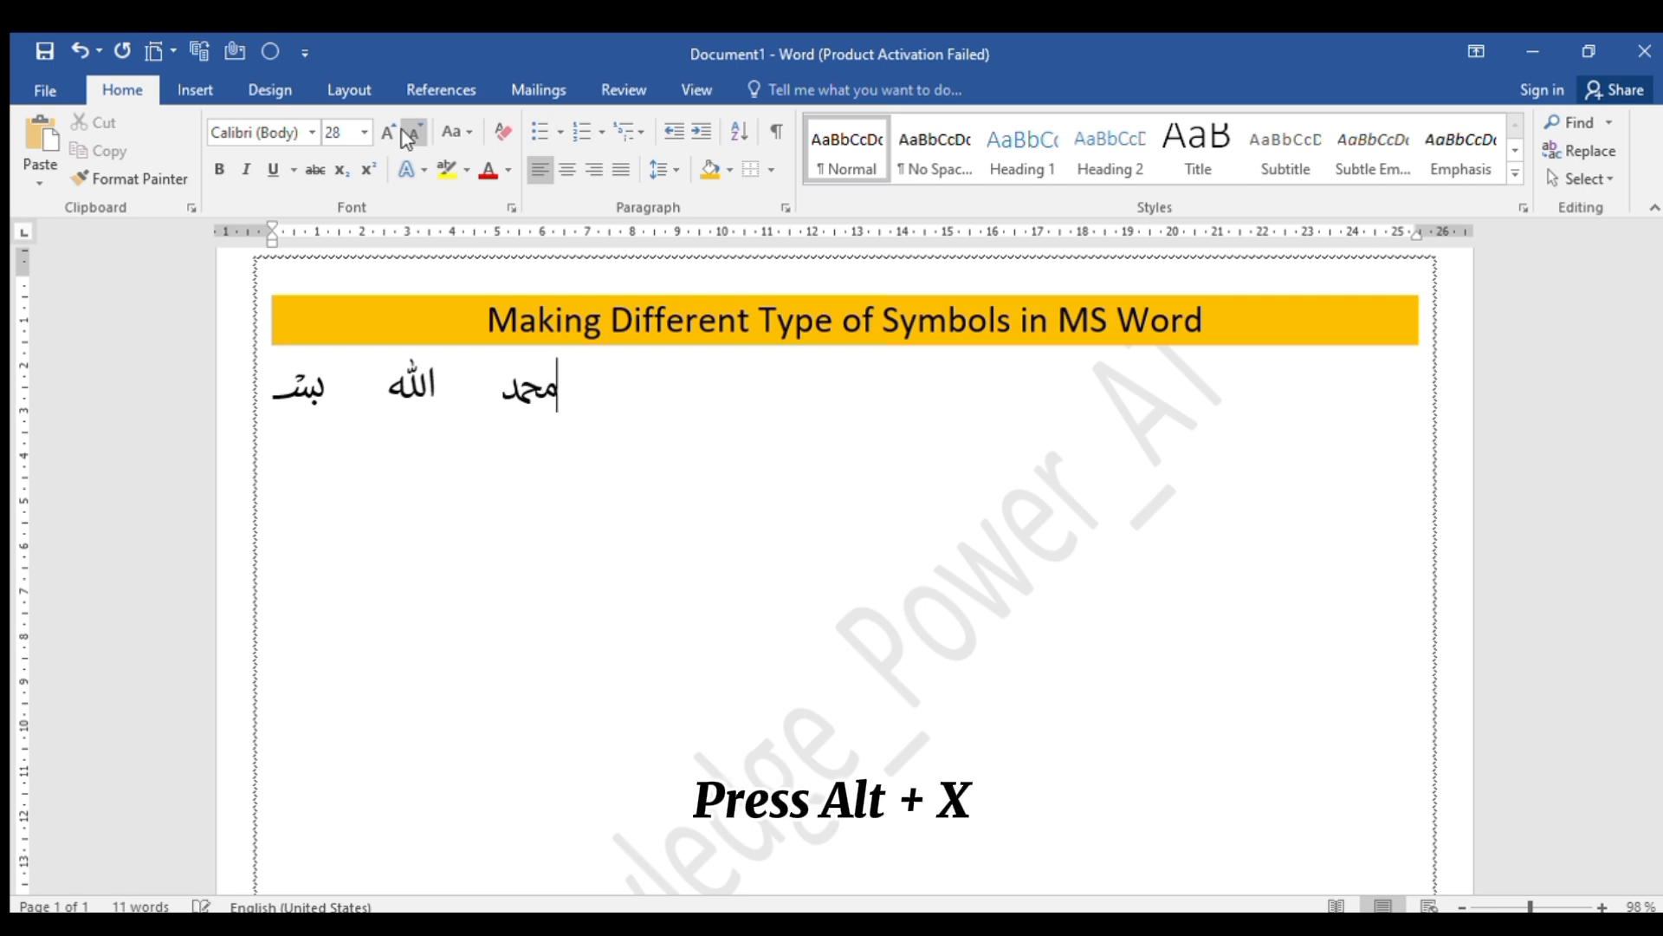
key(Tab)
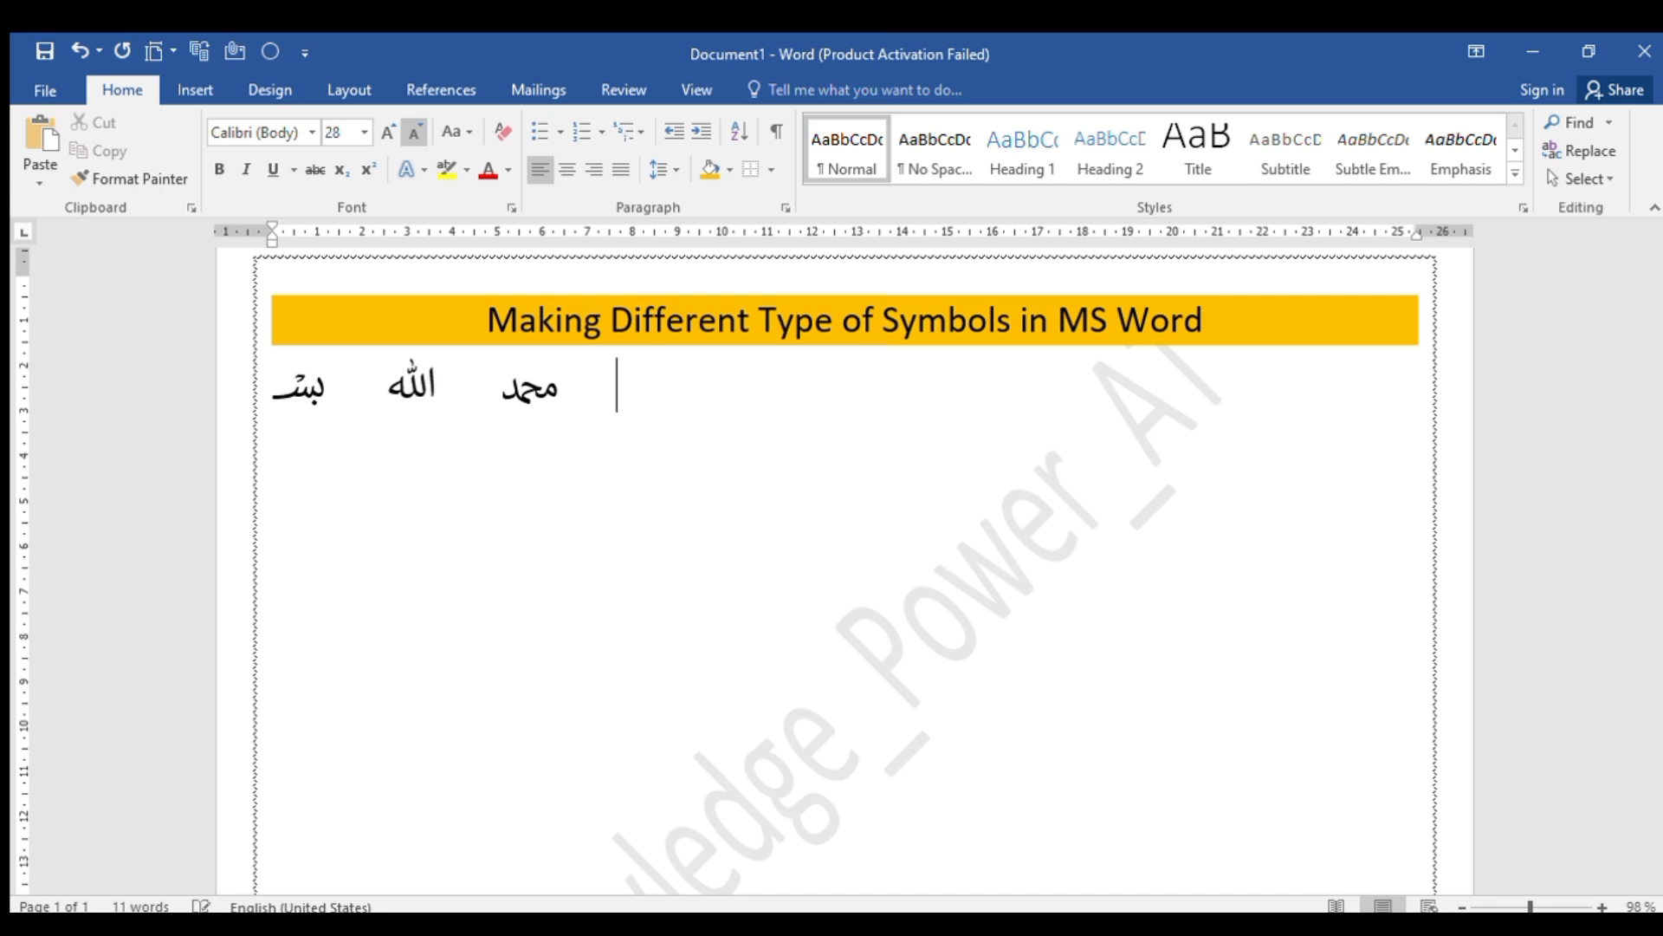
text(FDFA)
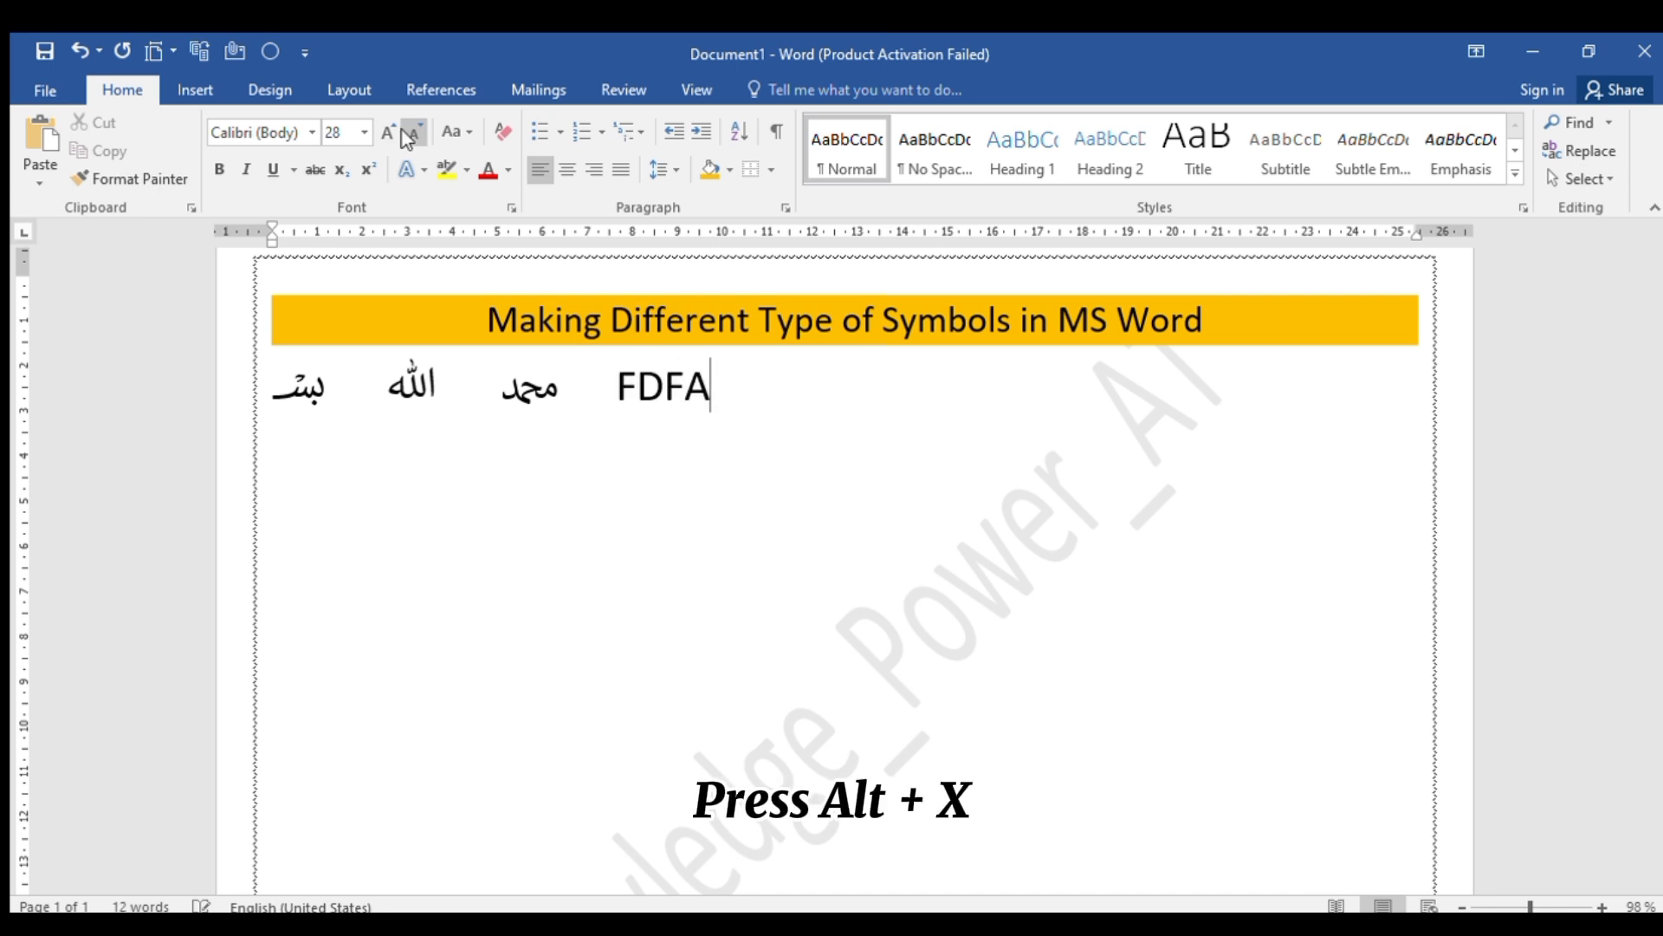
key(alt+x)
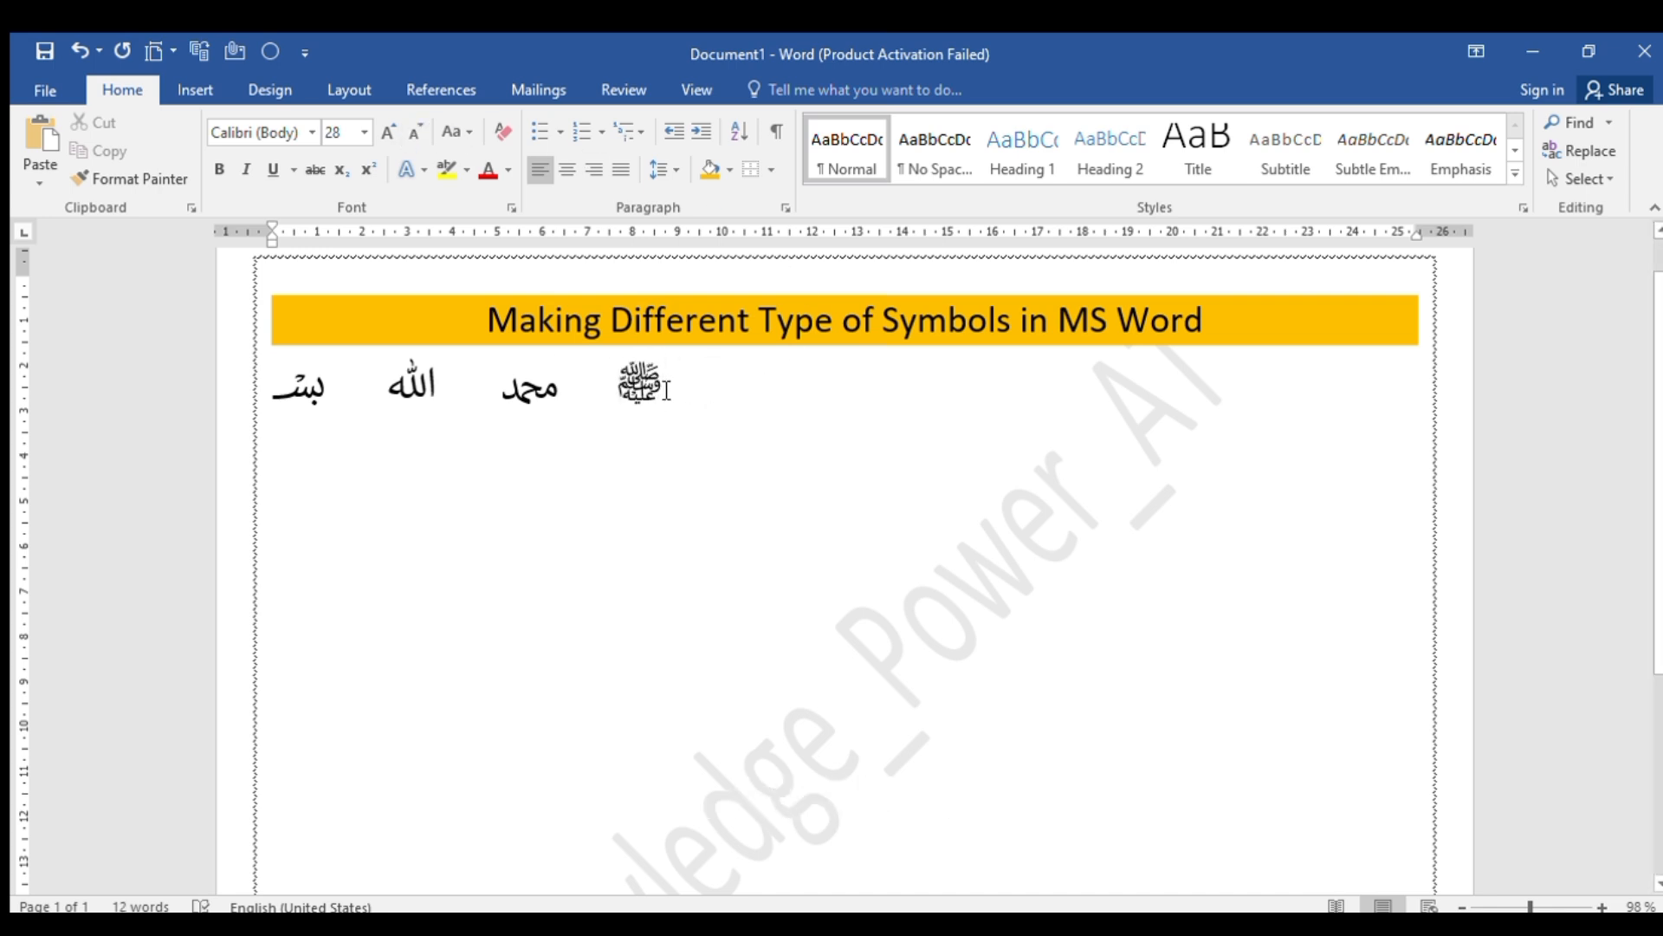
Center the line of Arabic symbols and place the cursor at the start of a left-aligned line below it
drag(666, 387, 292, 372)
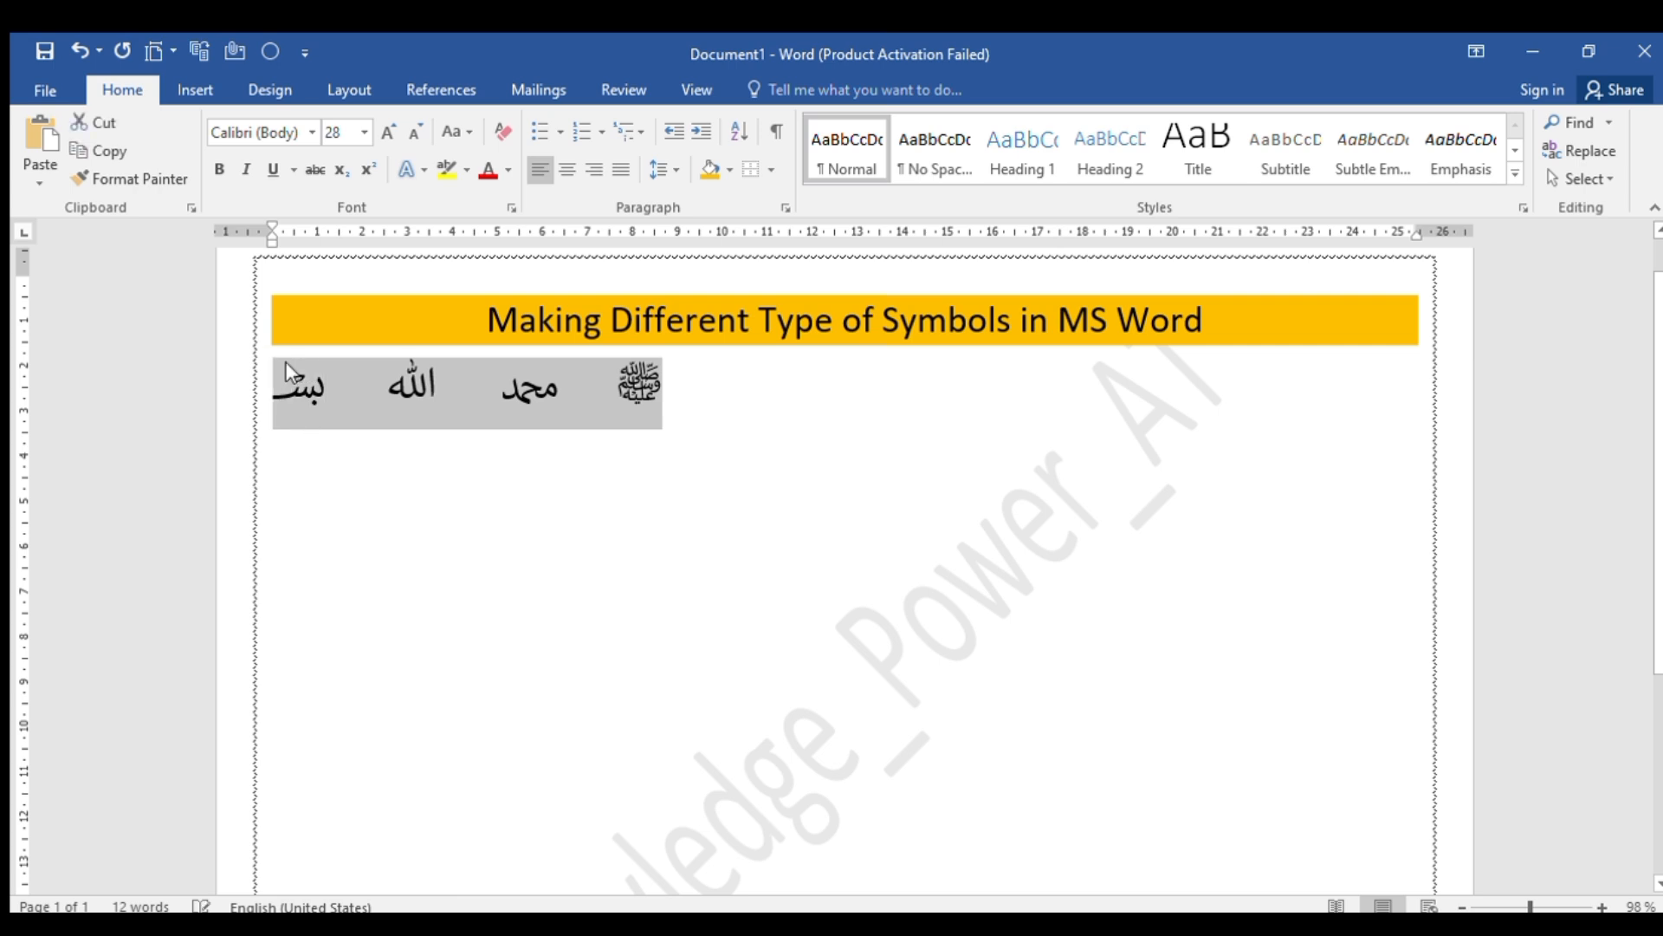
click(547, 165)
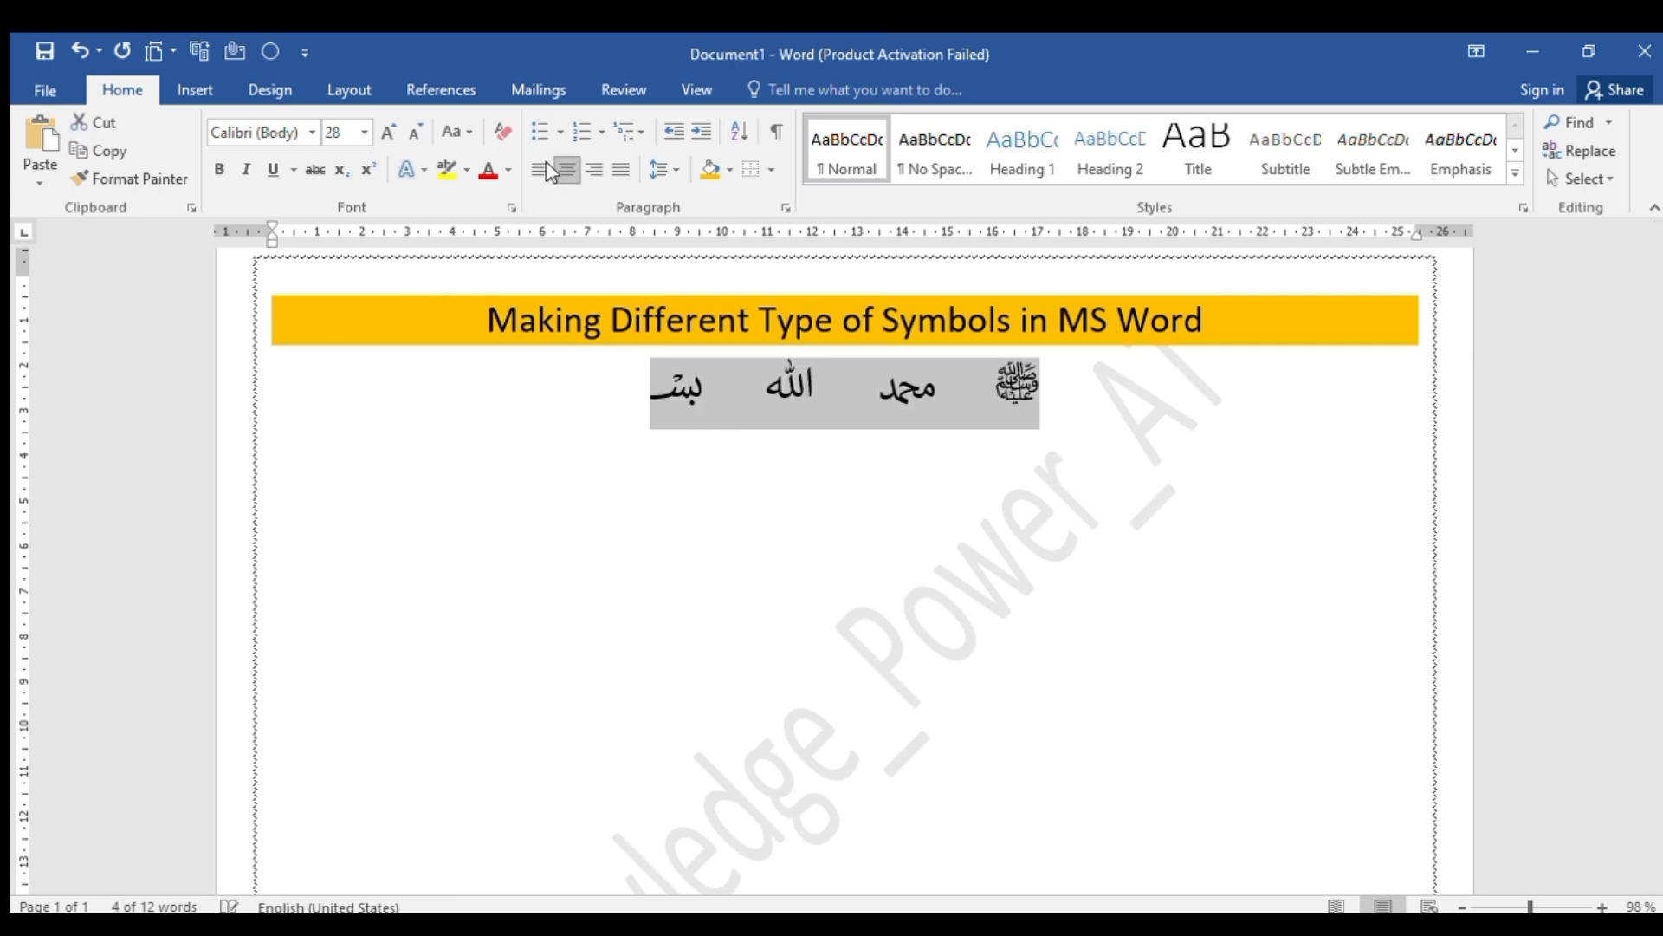
click(308, 469)
click(308, 469)
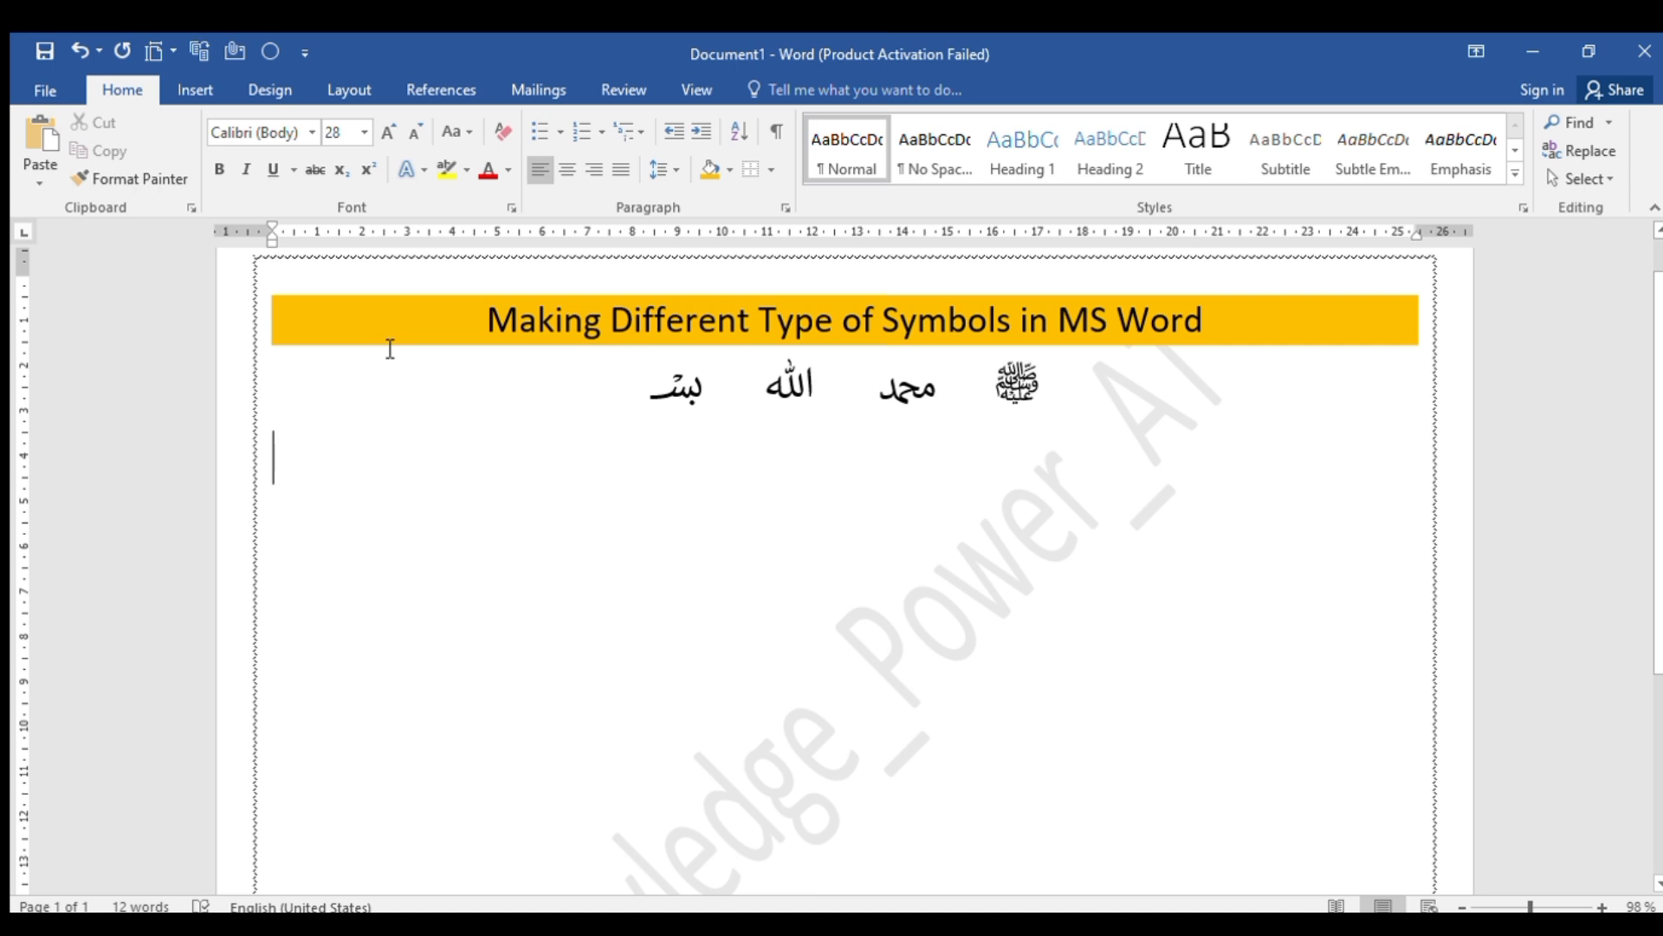
Insert the flag symbol from Unicode code 1F3F4 and the lightning symbol from 1F5F2, separated by a tab space
text(1)
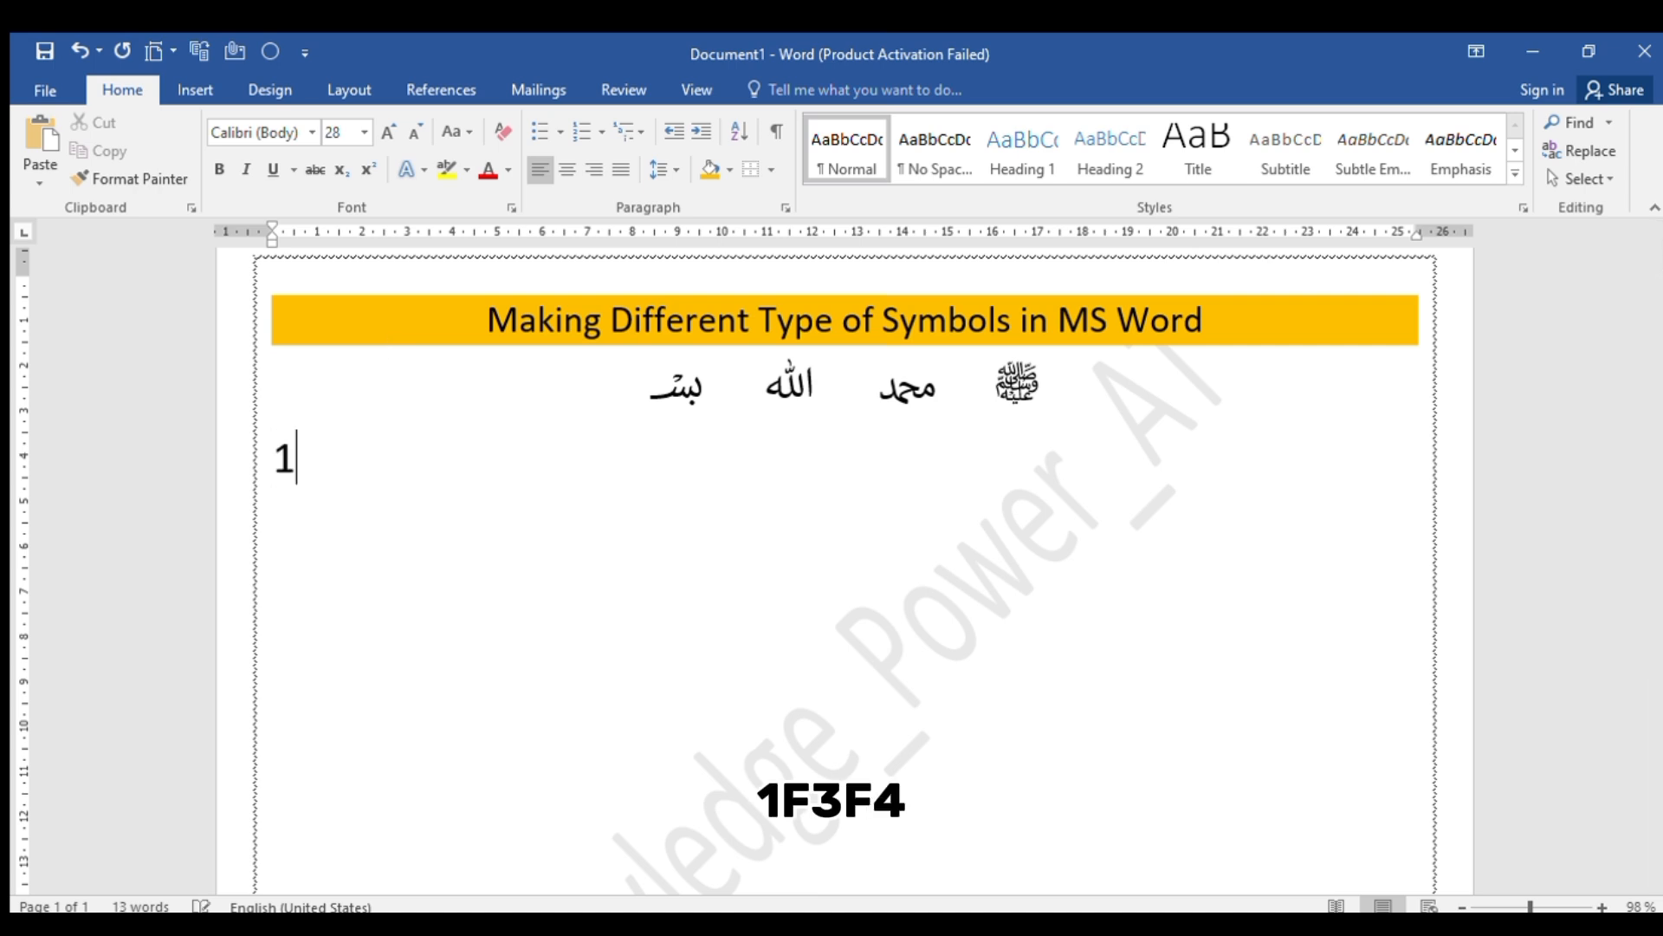
text(F3F4)
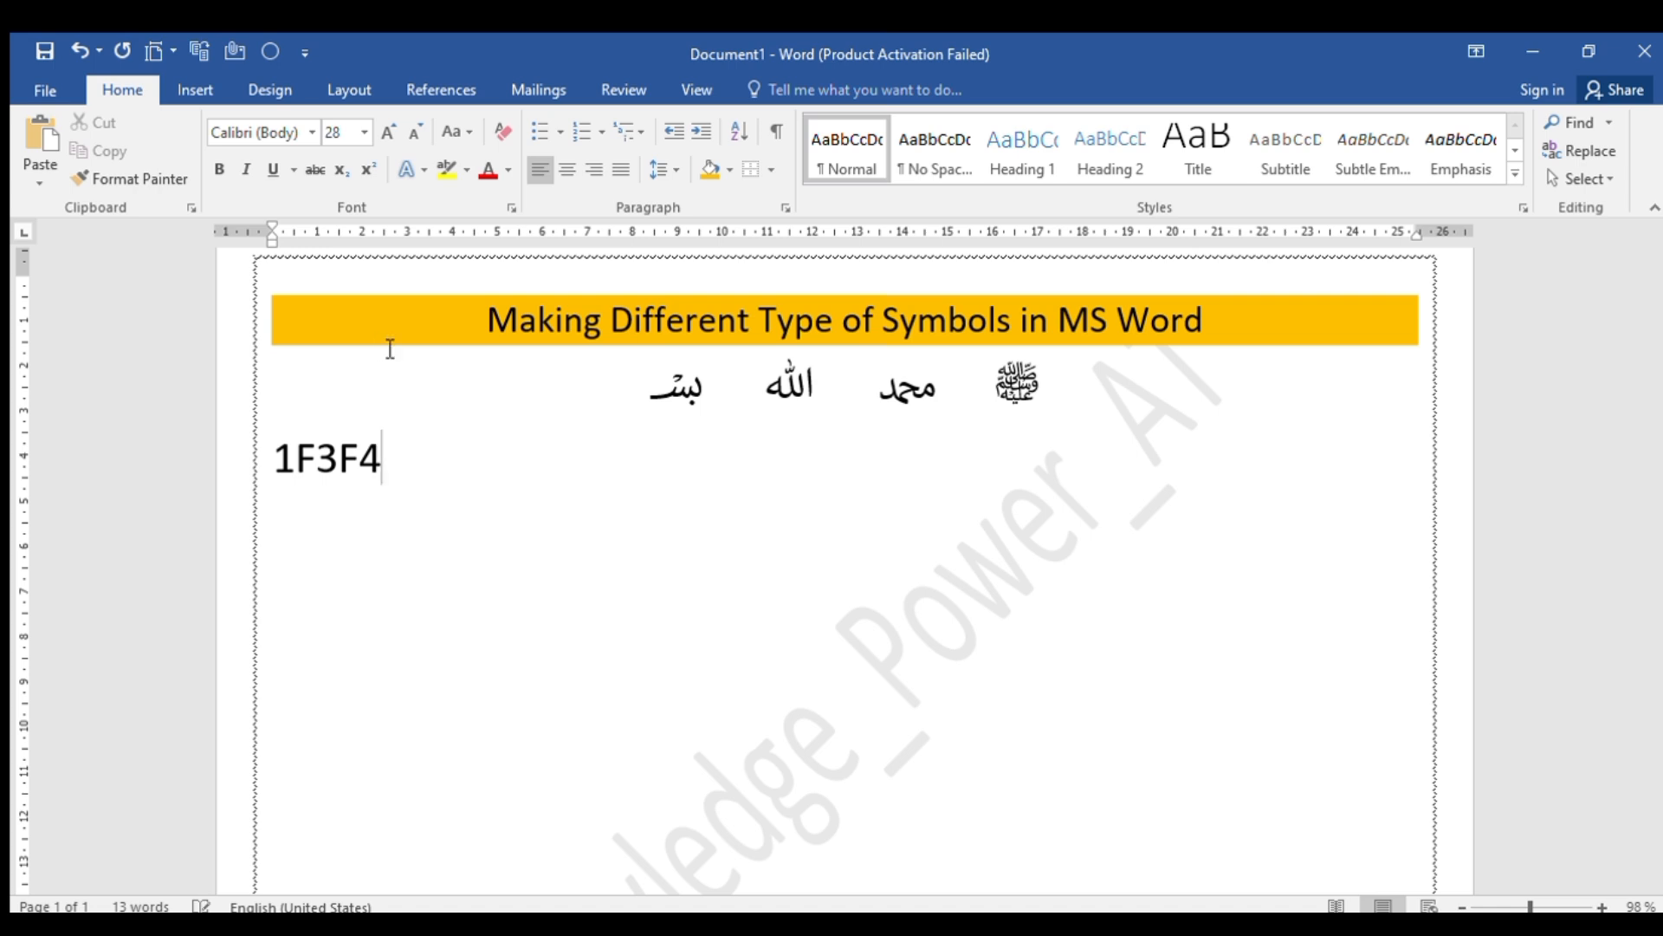
key(alt+x)
key(Tab)
key(Tab)
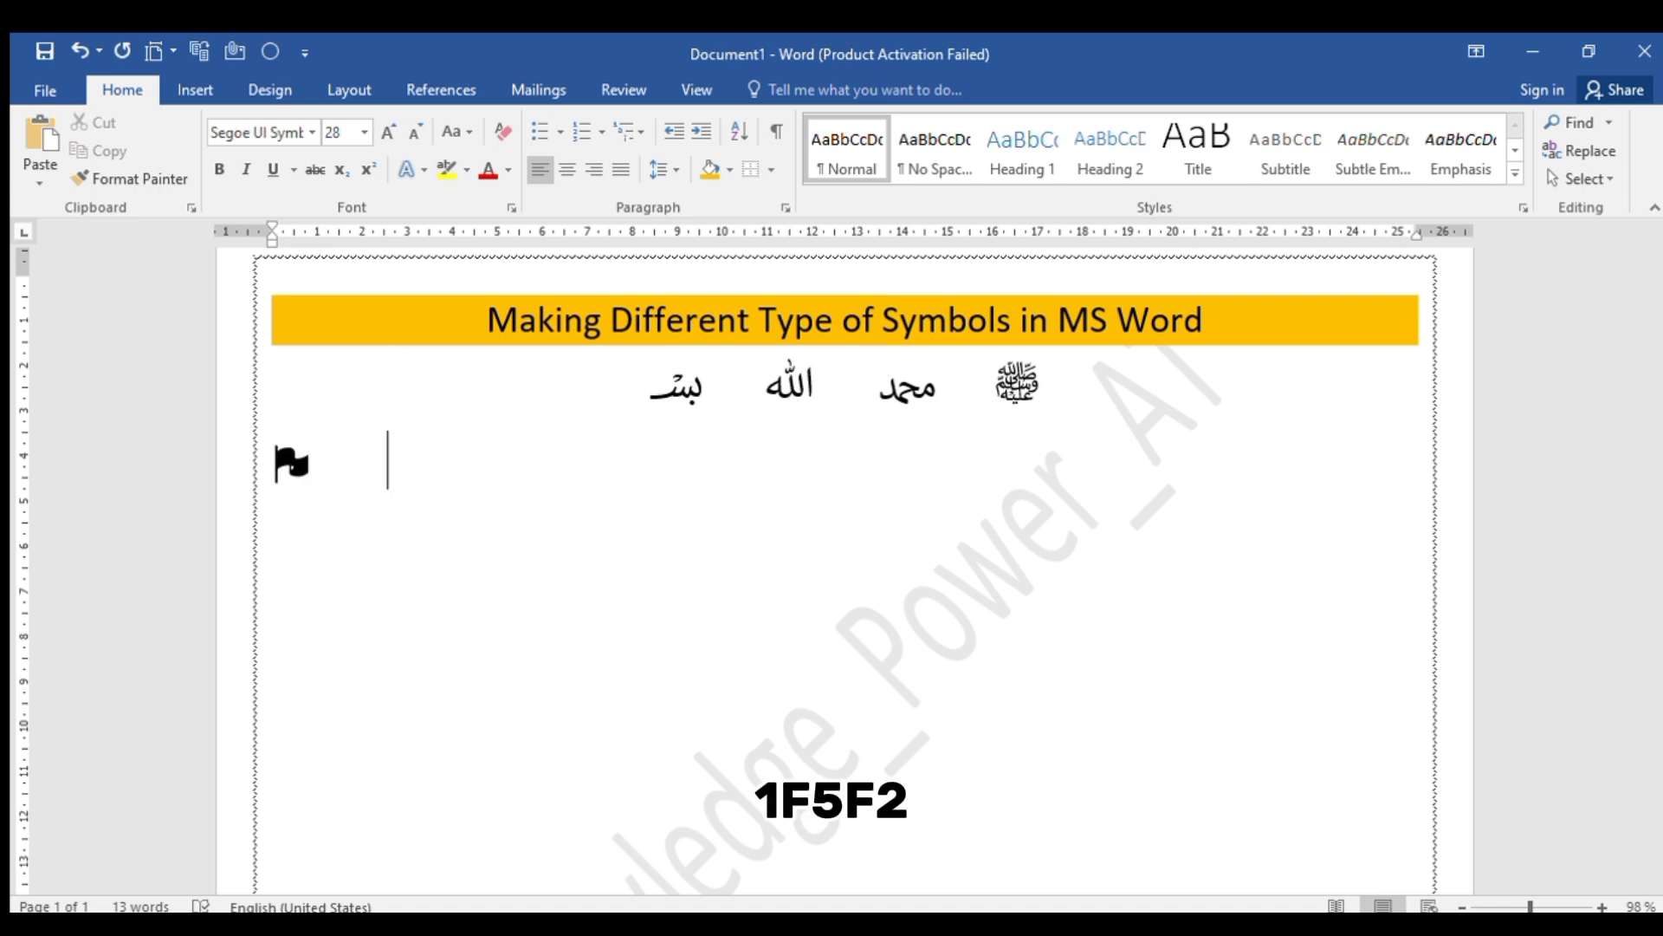
text(1F5F2)
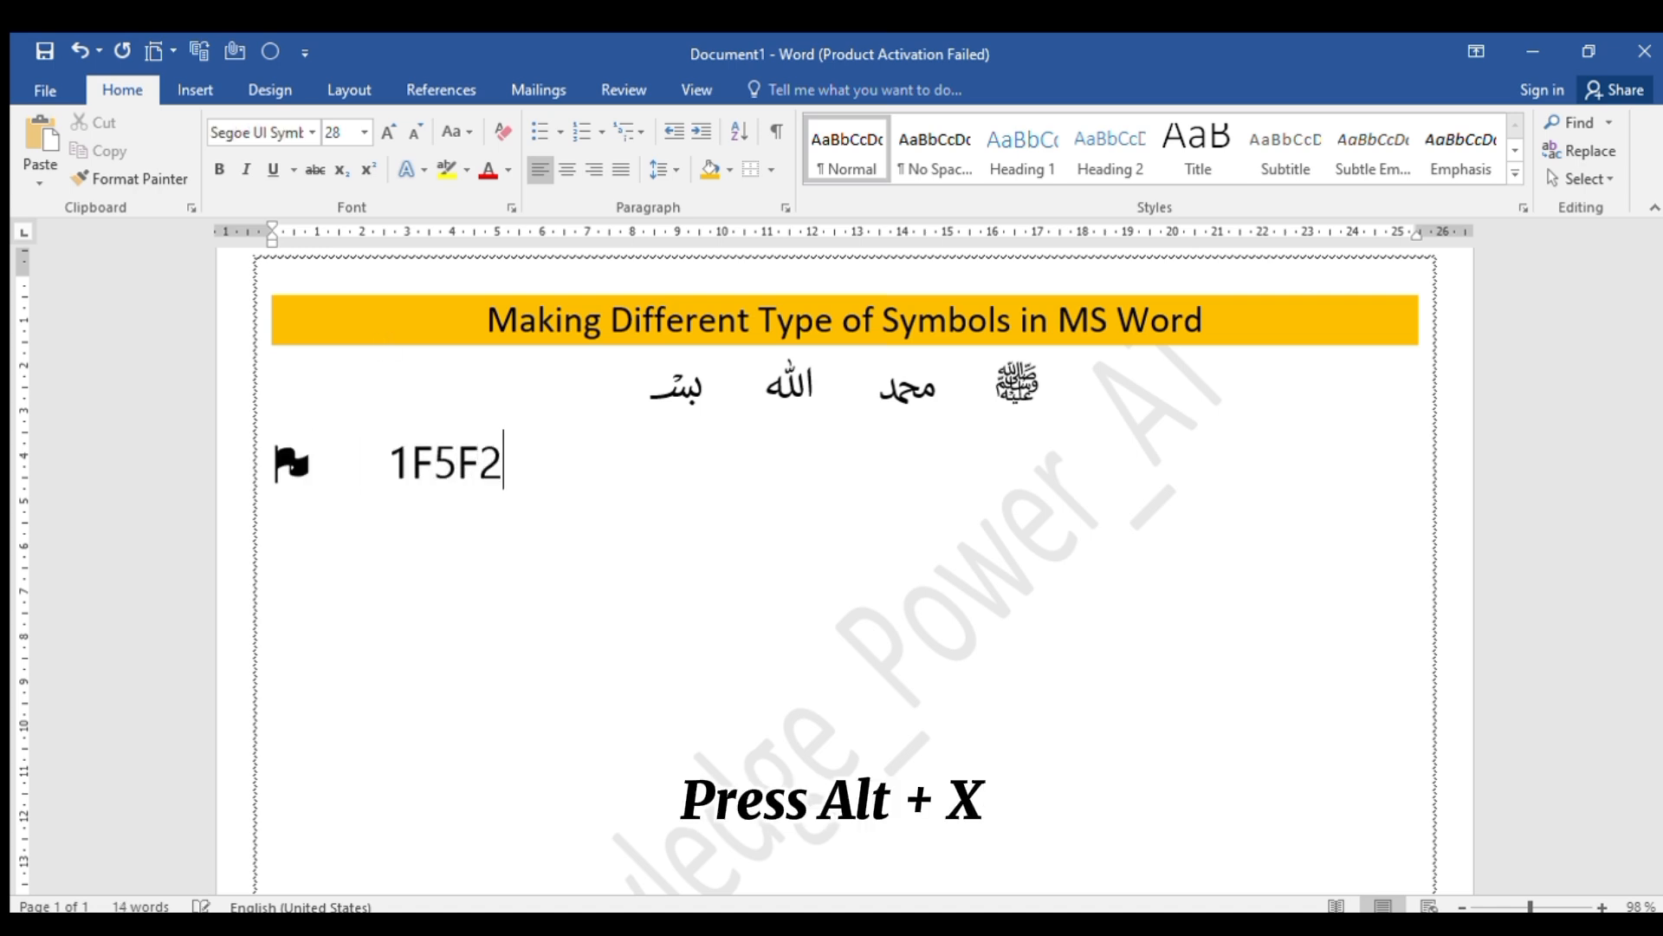
key(alt+x)
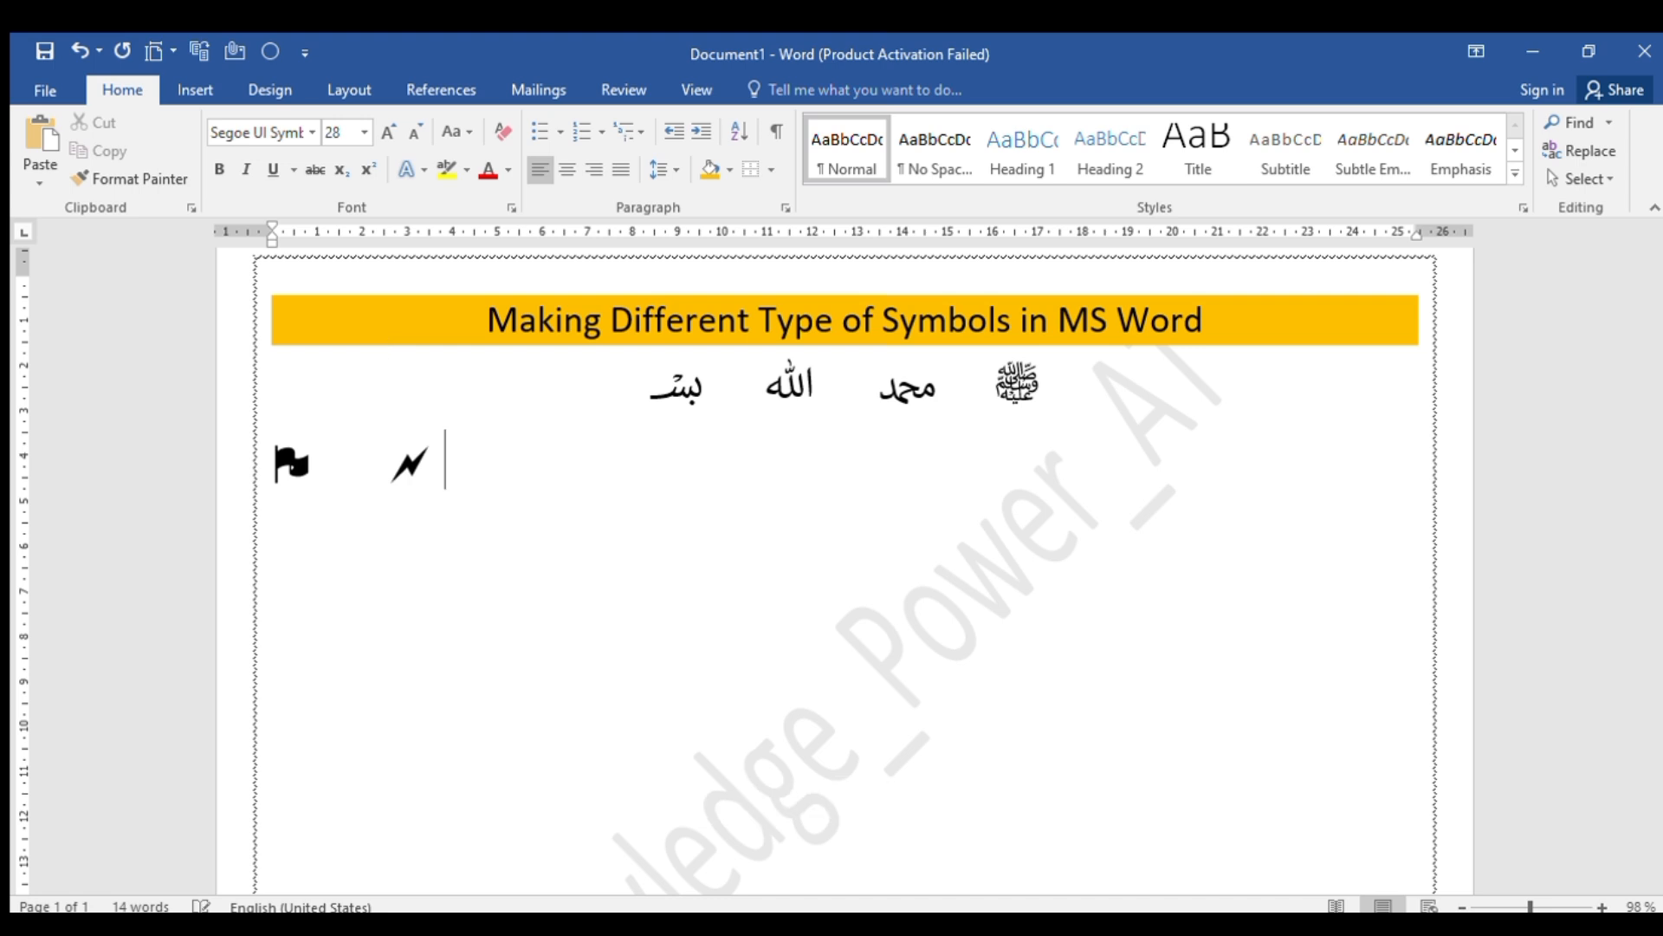
Add the fish symbol from Unicode code 1F420 and the signal-bars symbol from 1F4F6, each preceded by a tab space
key(Tab)
text(1)
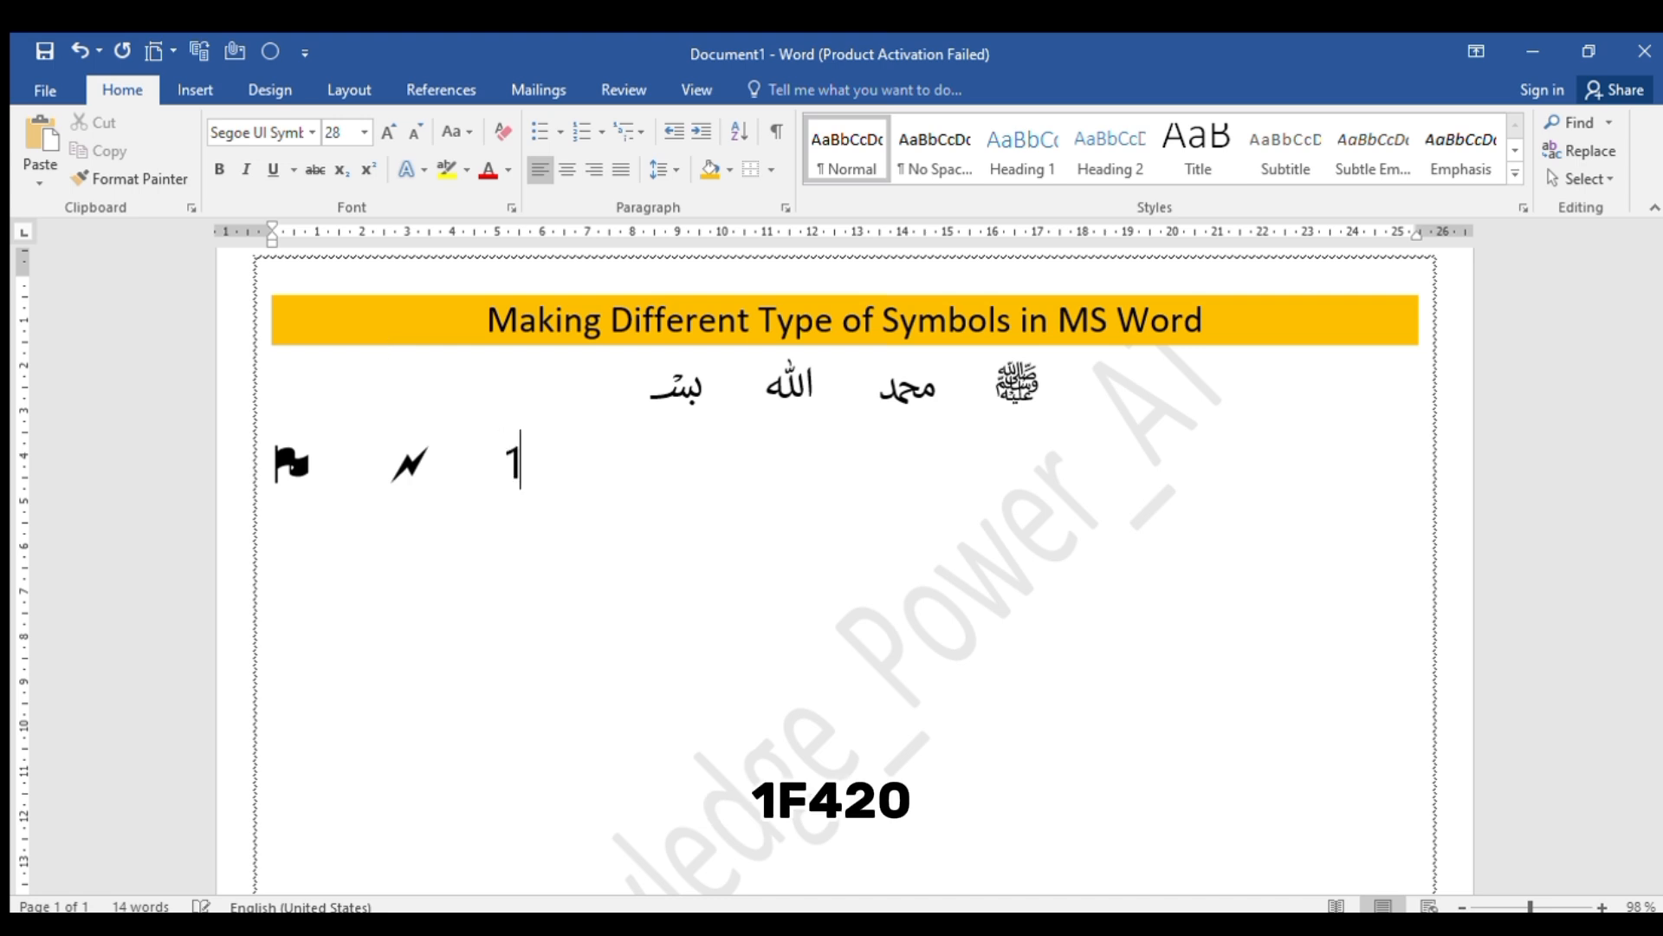
text(F420)
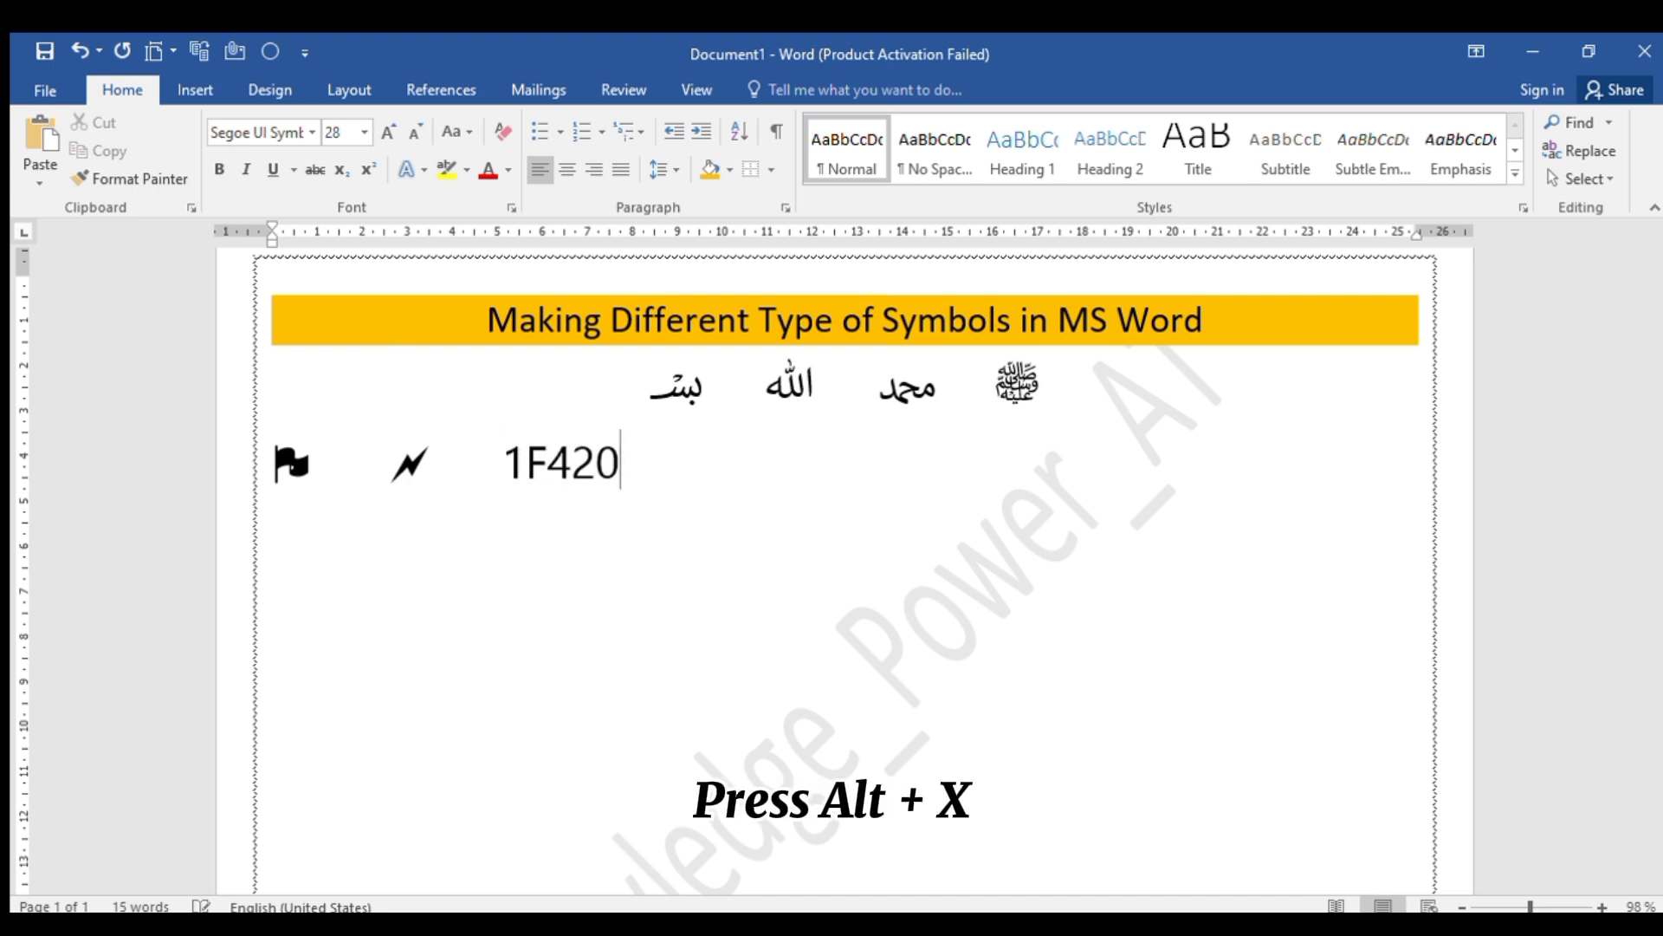
key(alt+x)
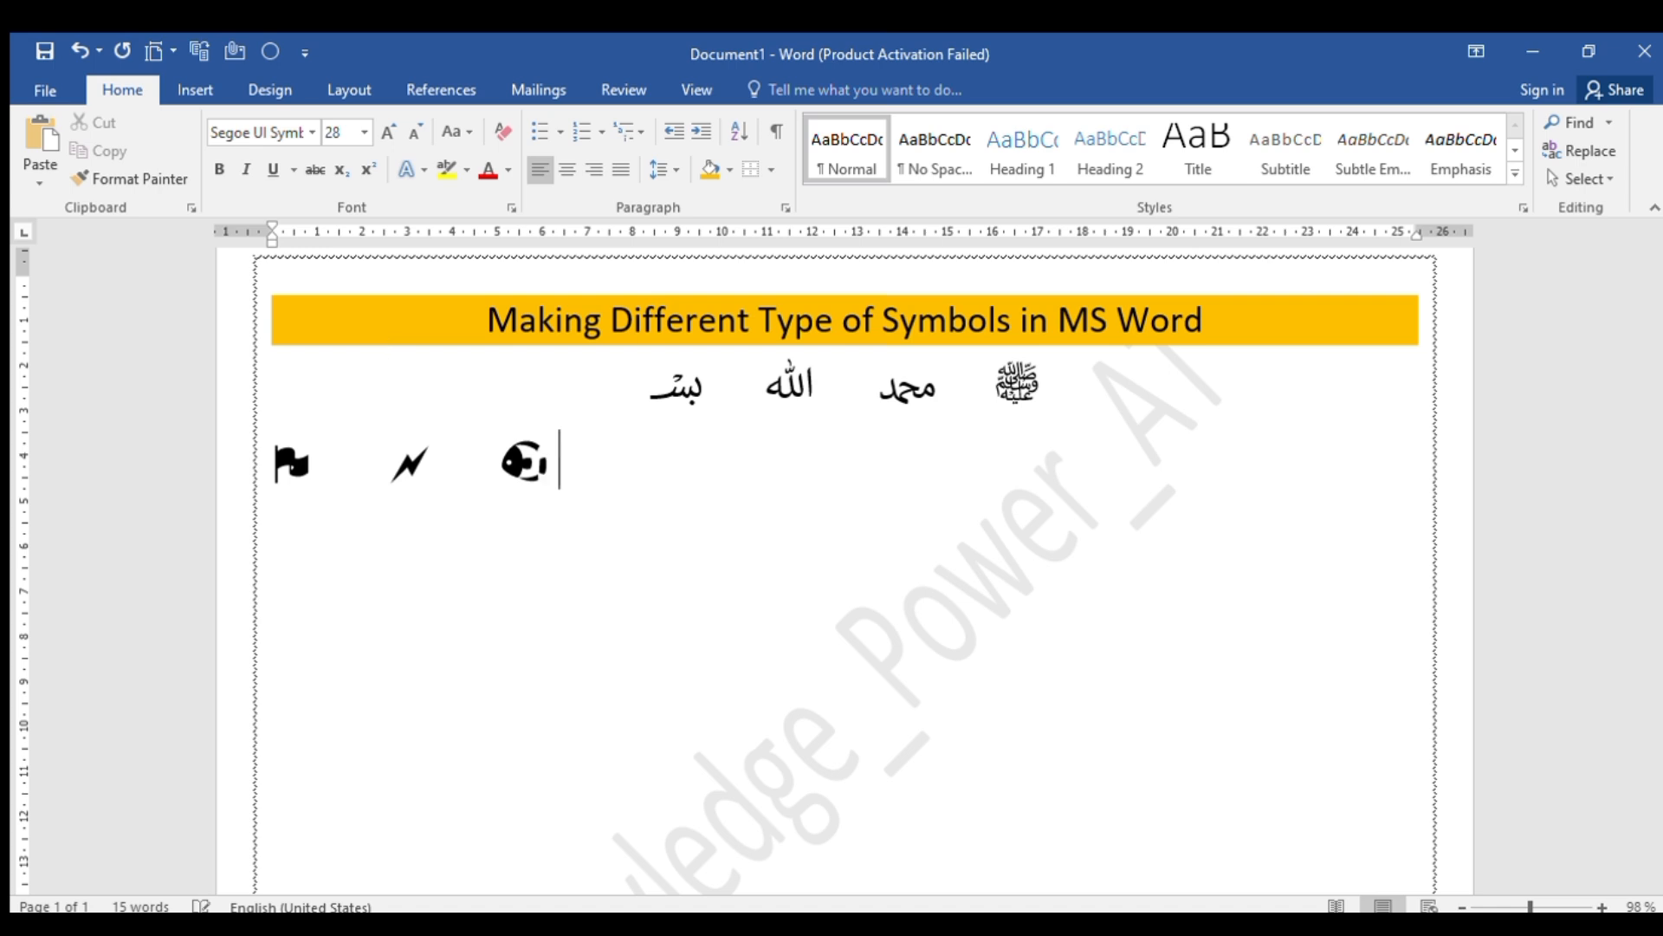
key(Tab)
text(1)
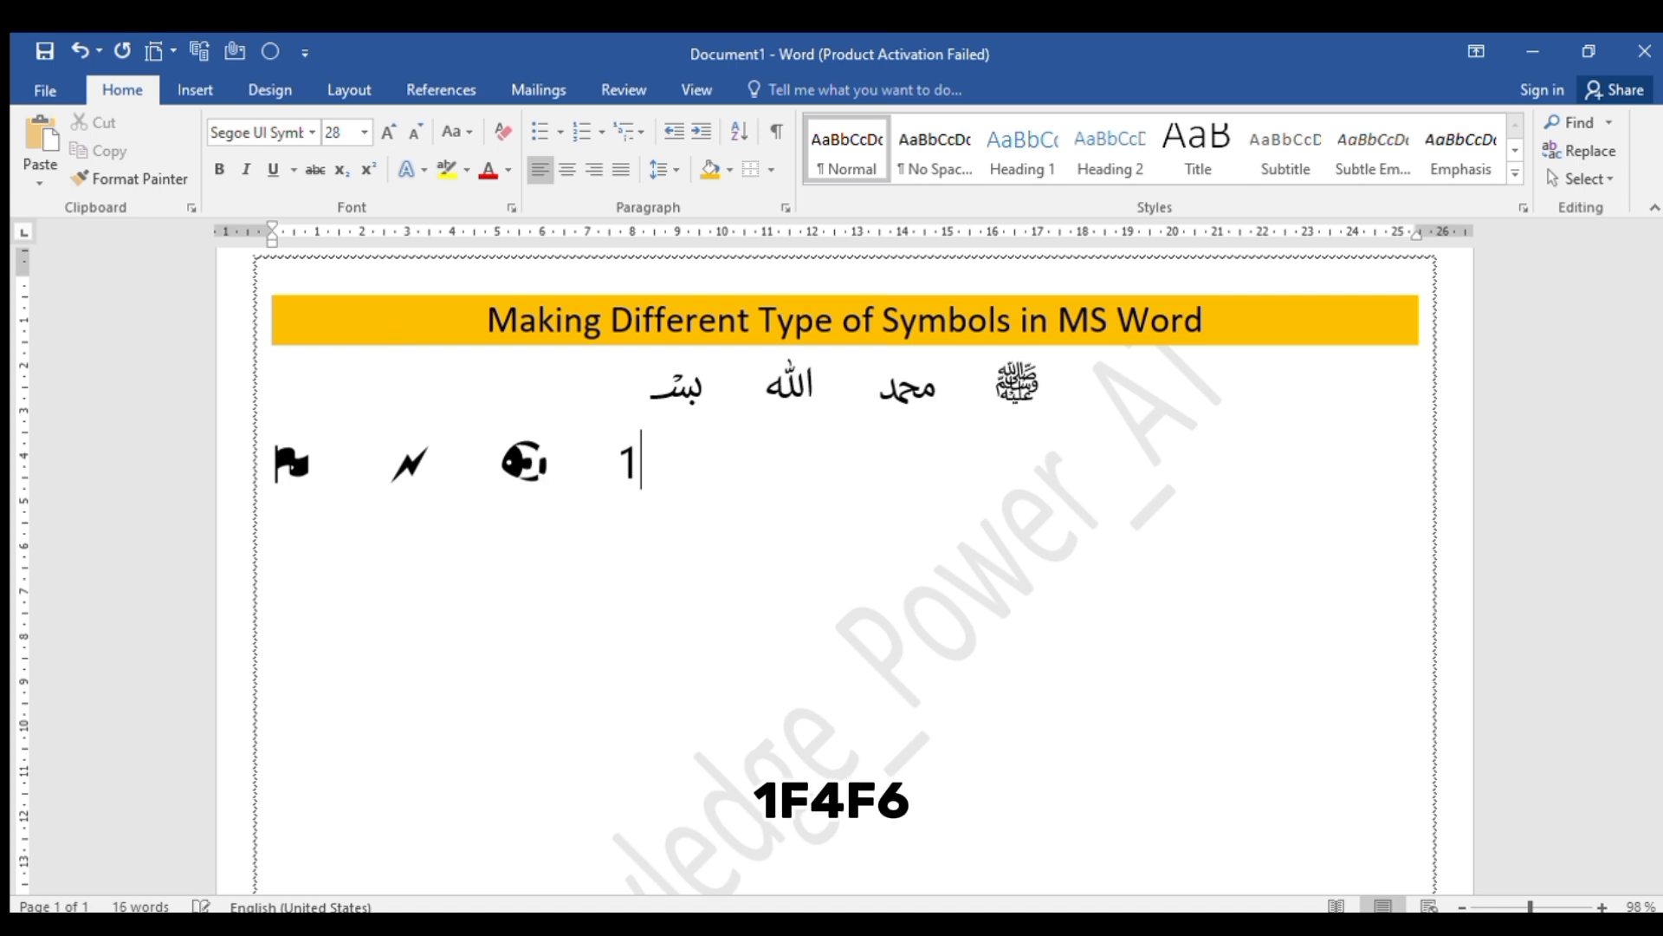
text(F4F6)
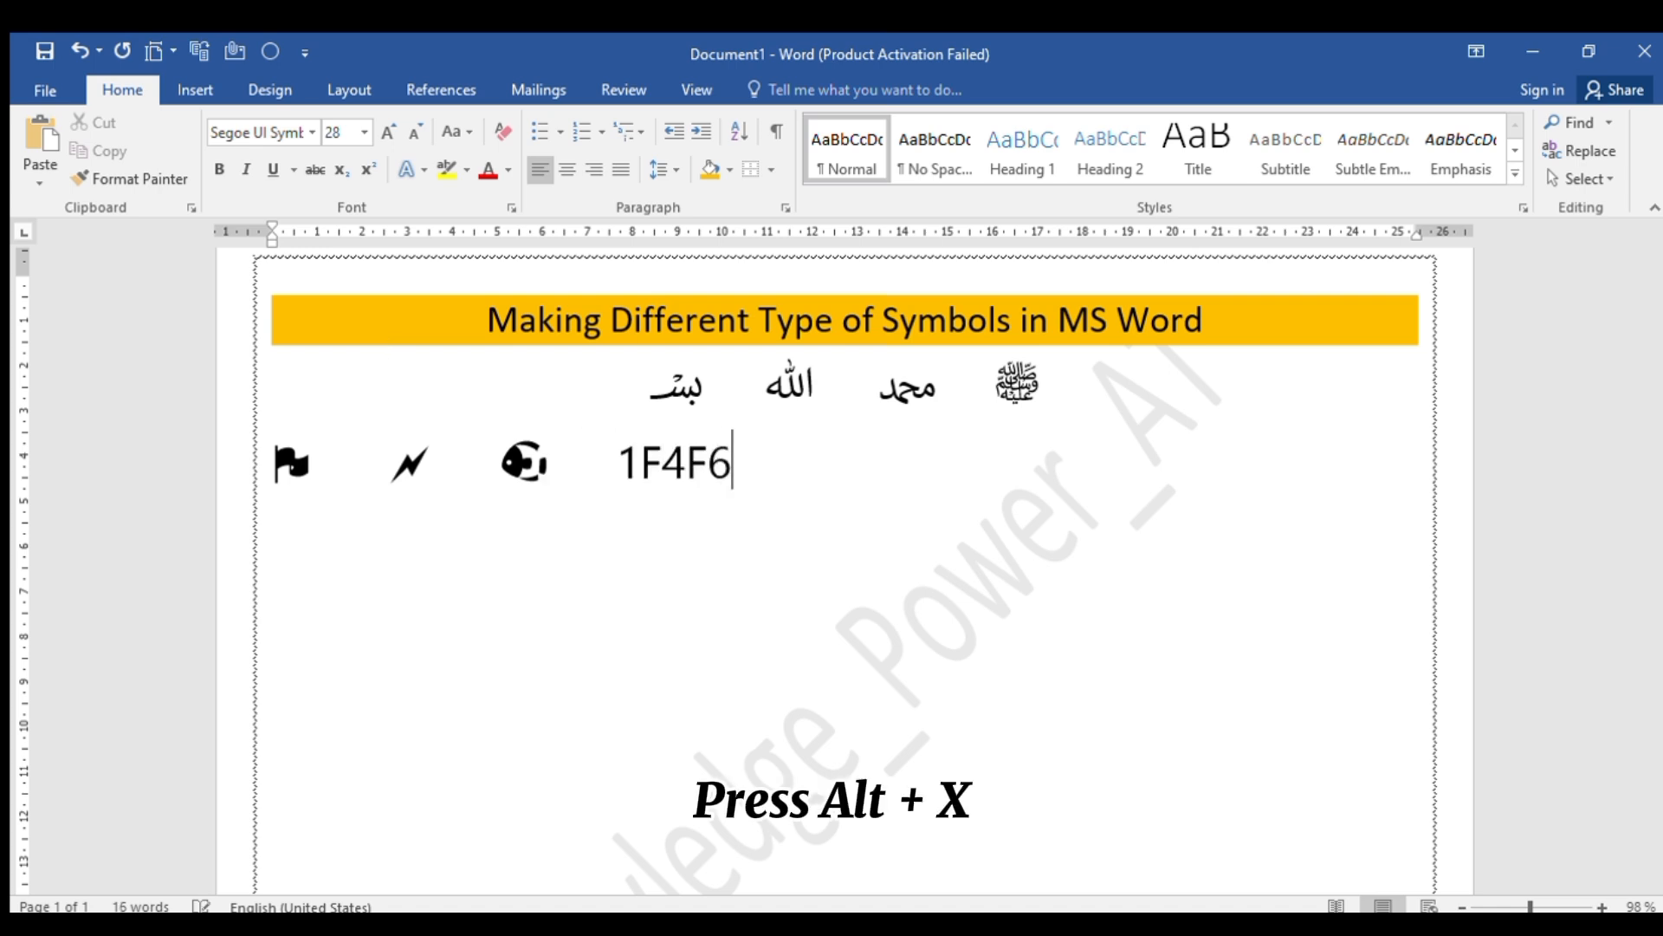
key(alt+x)
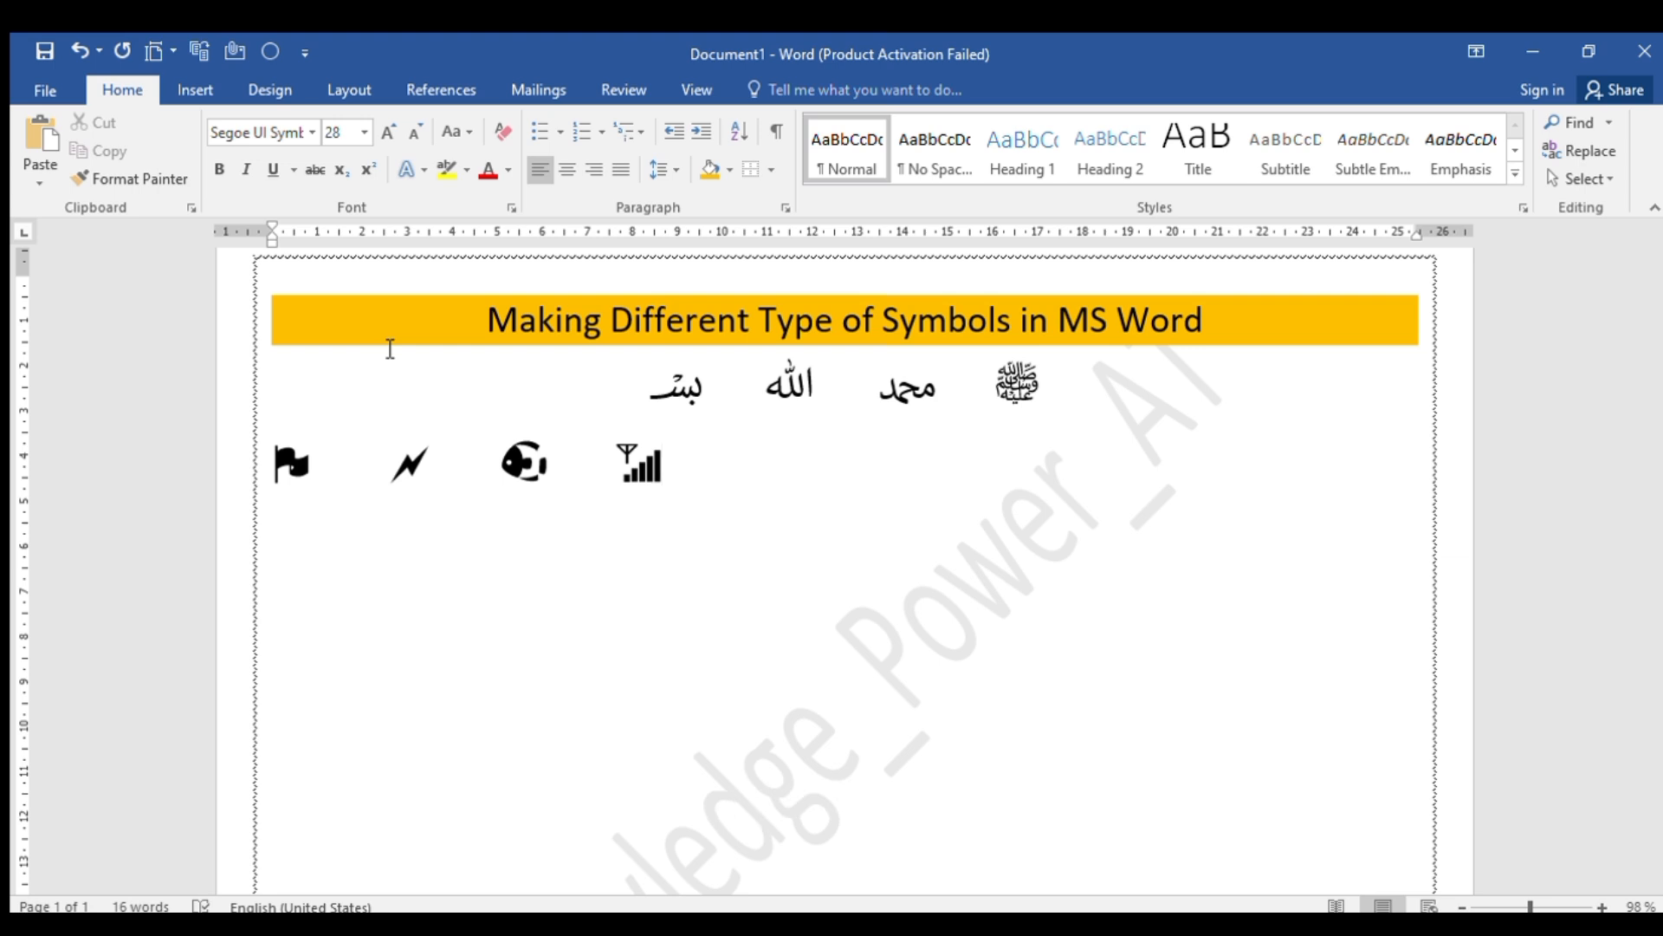
Add the check mark from Unicode code 1F5F8 and the sheep symbol from 1F411, each preceded by a tab space
key(Tab)
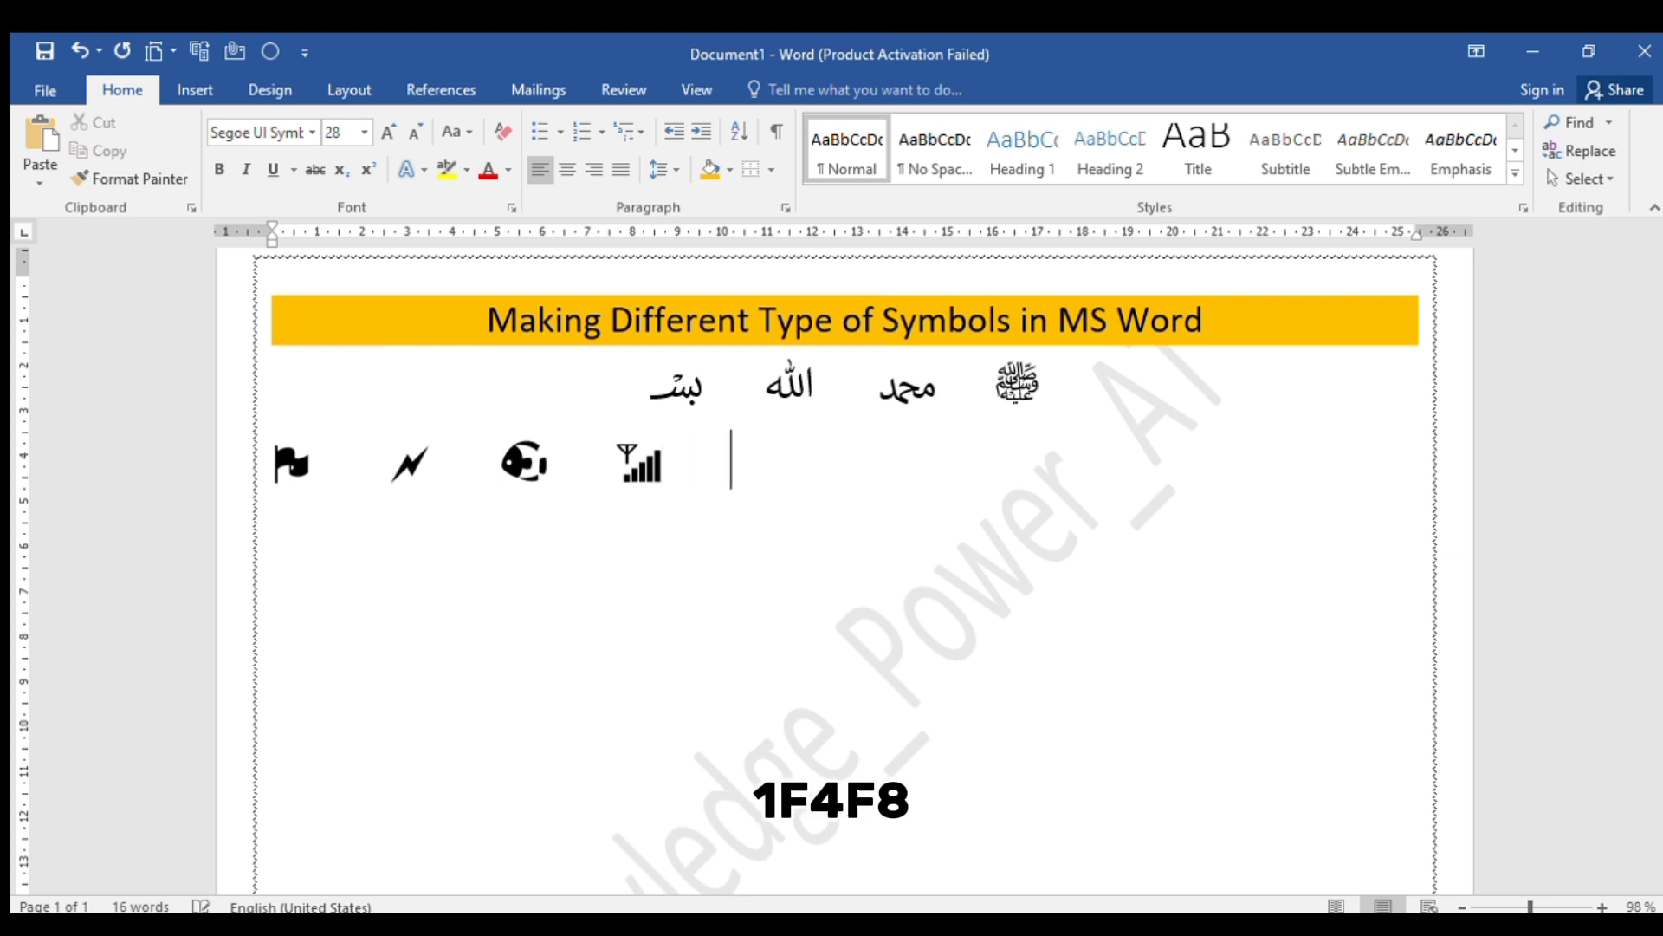
text(1F5F8)
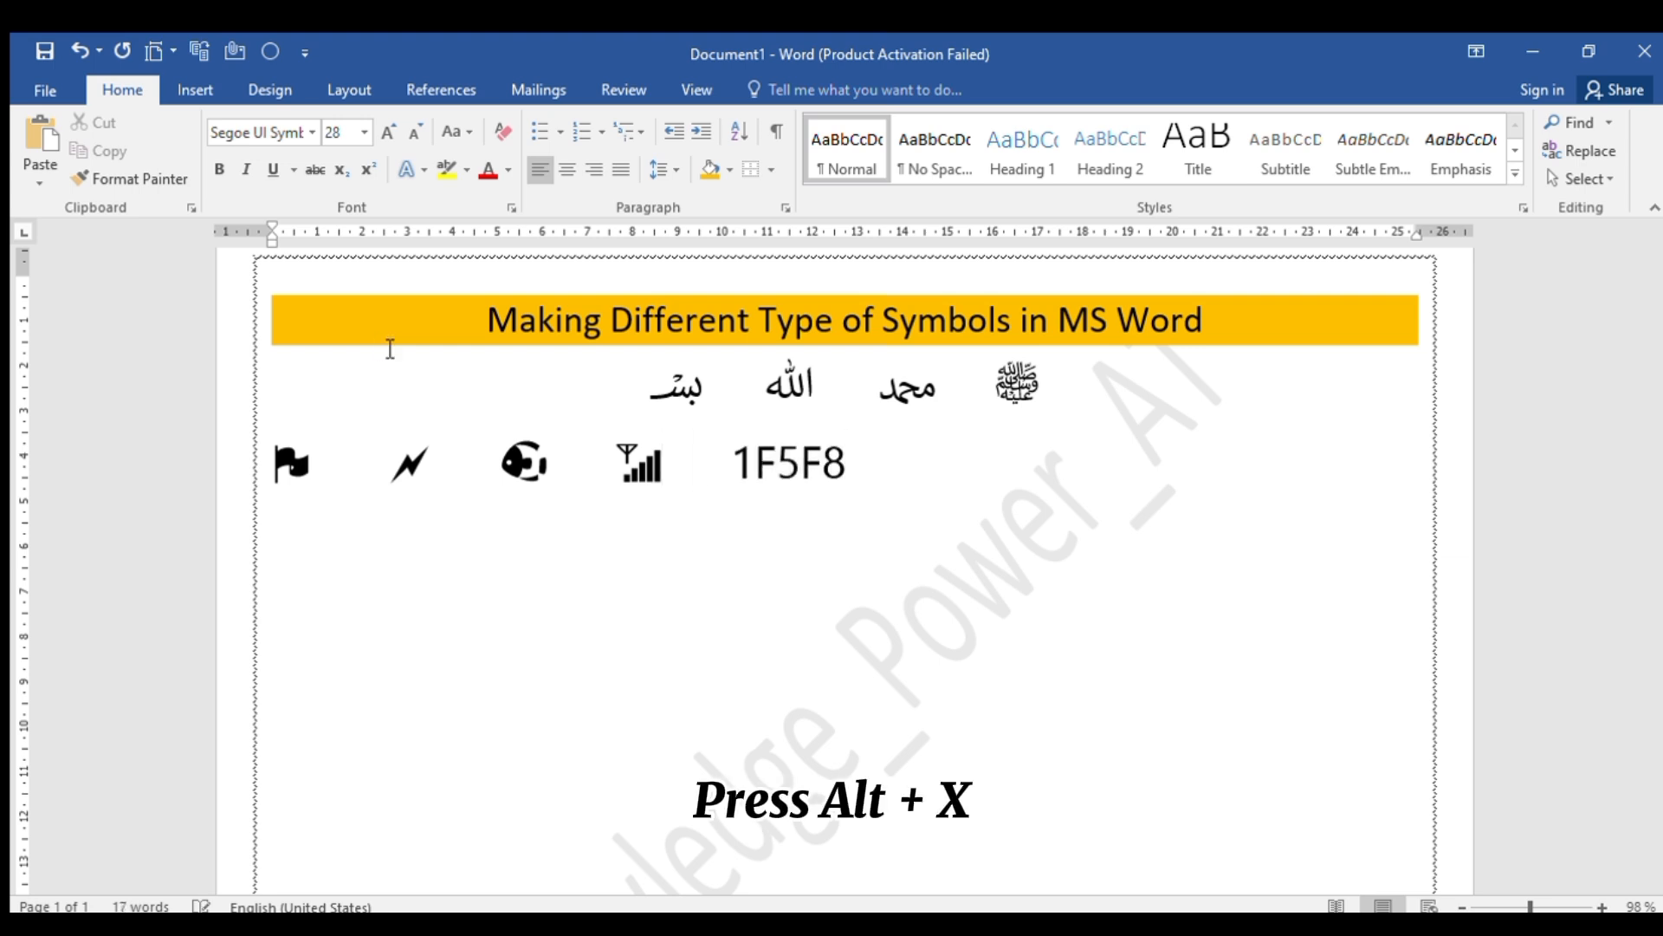
key(alt+x)
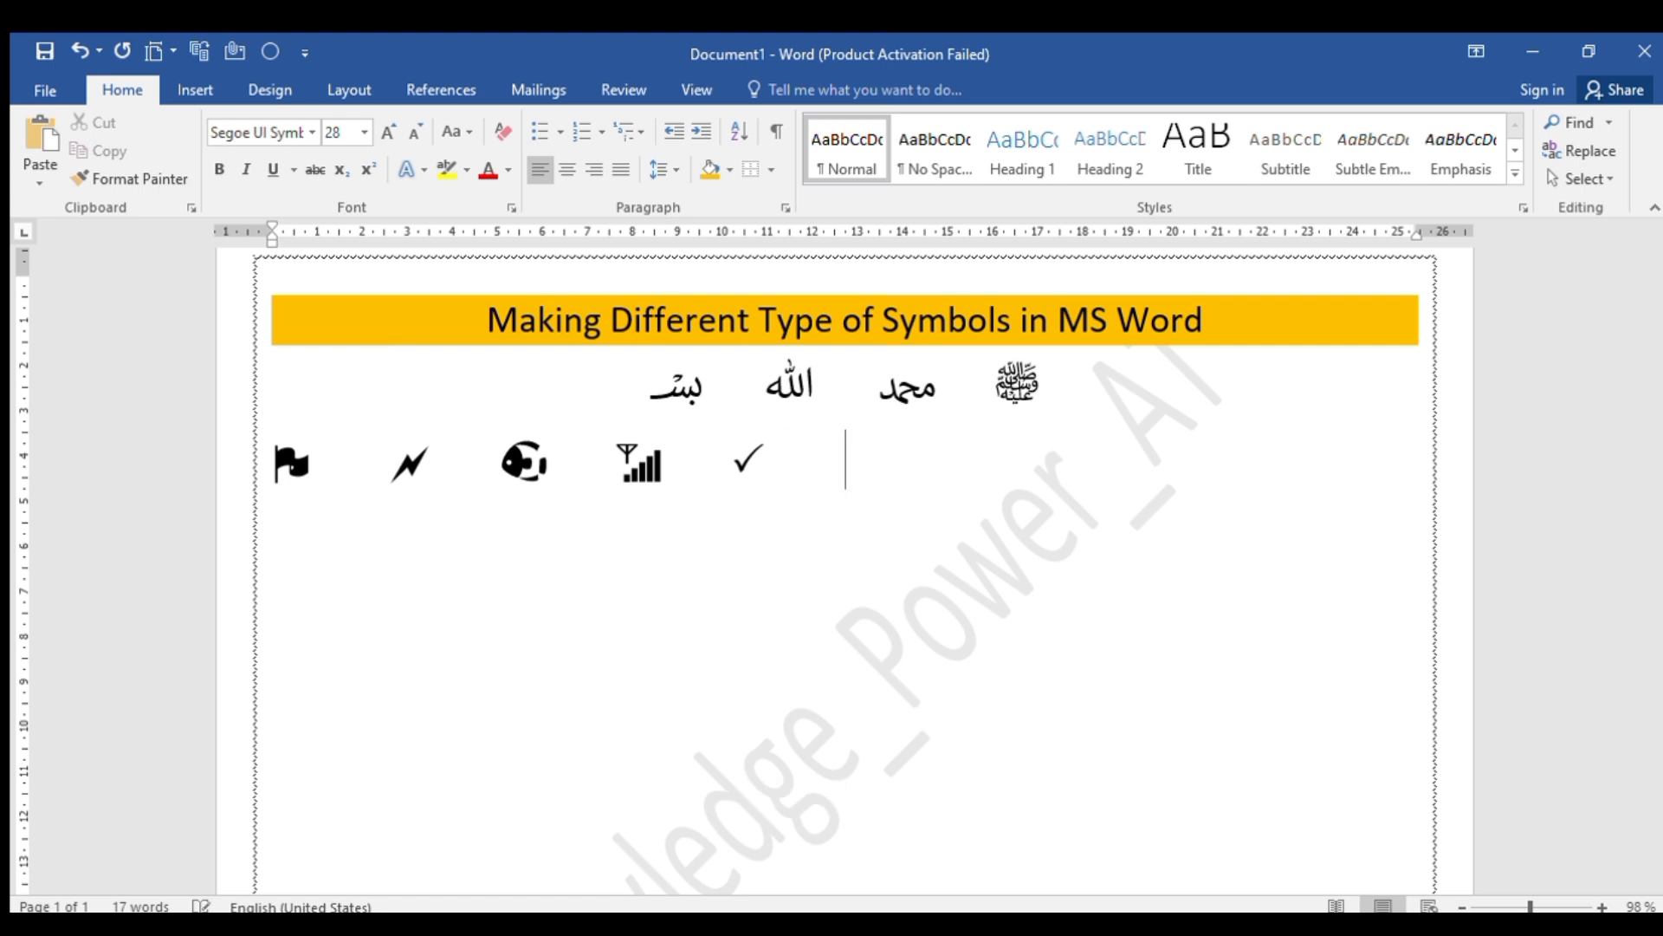
text(1F411)
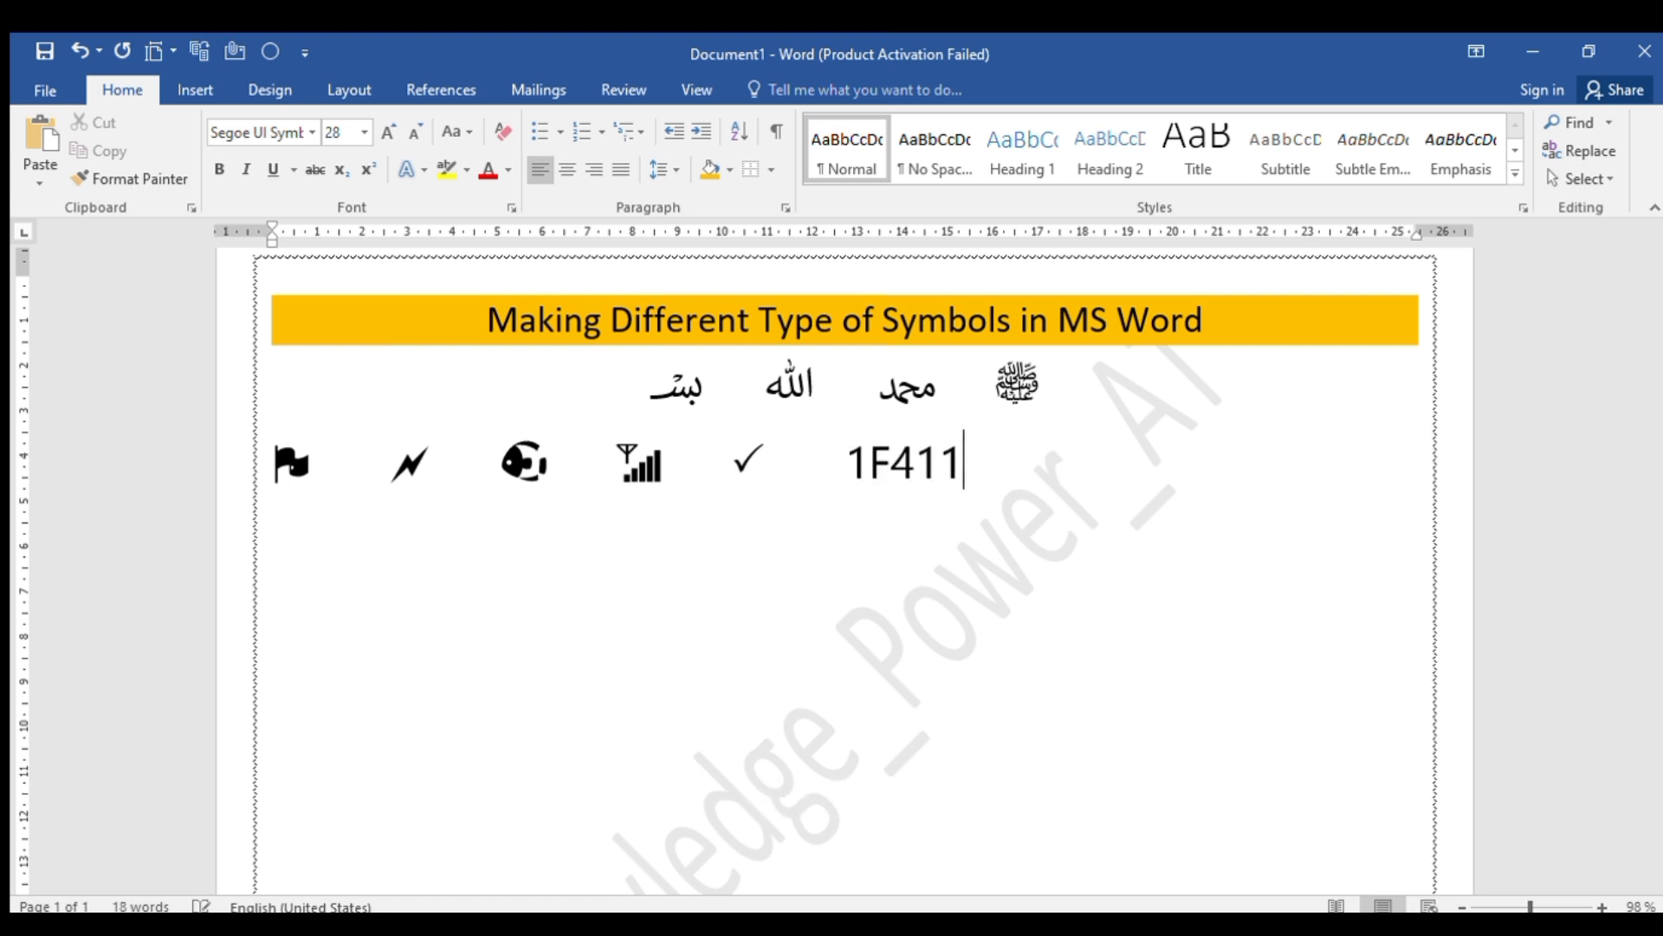
key(alt+x)
Add the symbols for Unicode codes 1F6F0 and 1F424 after the sheep, with a tab space before each and after the last
key(Tab)
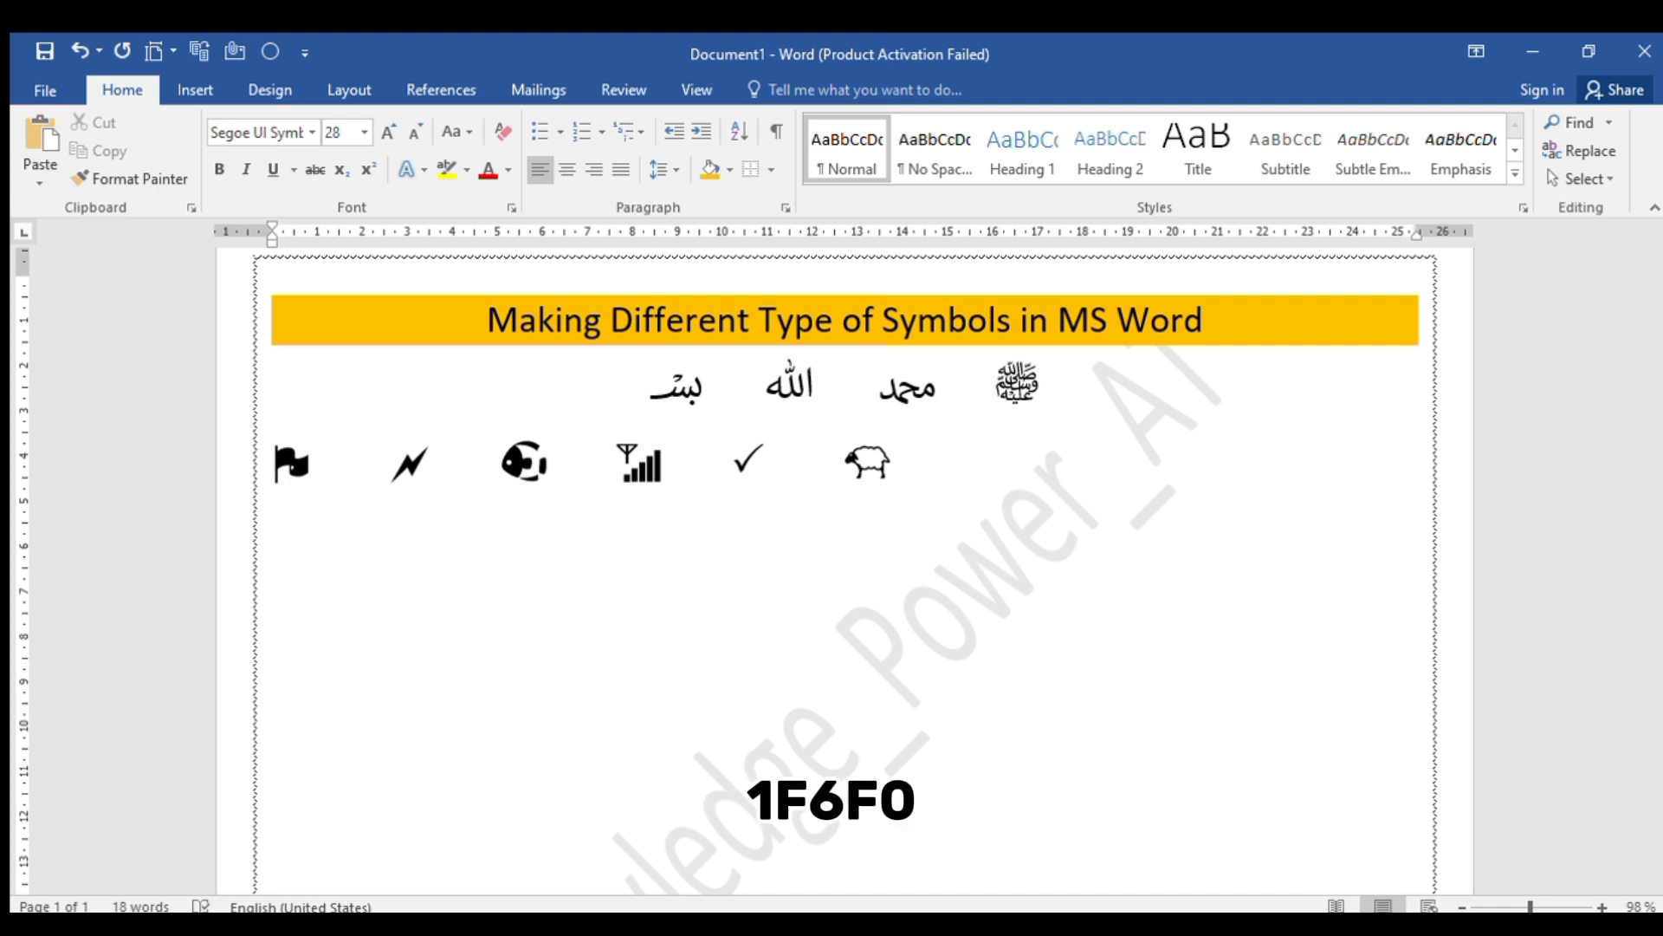
text(1F6)
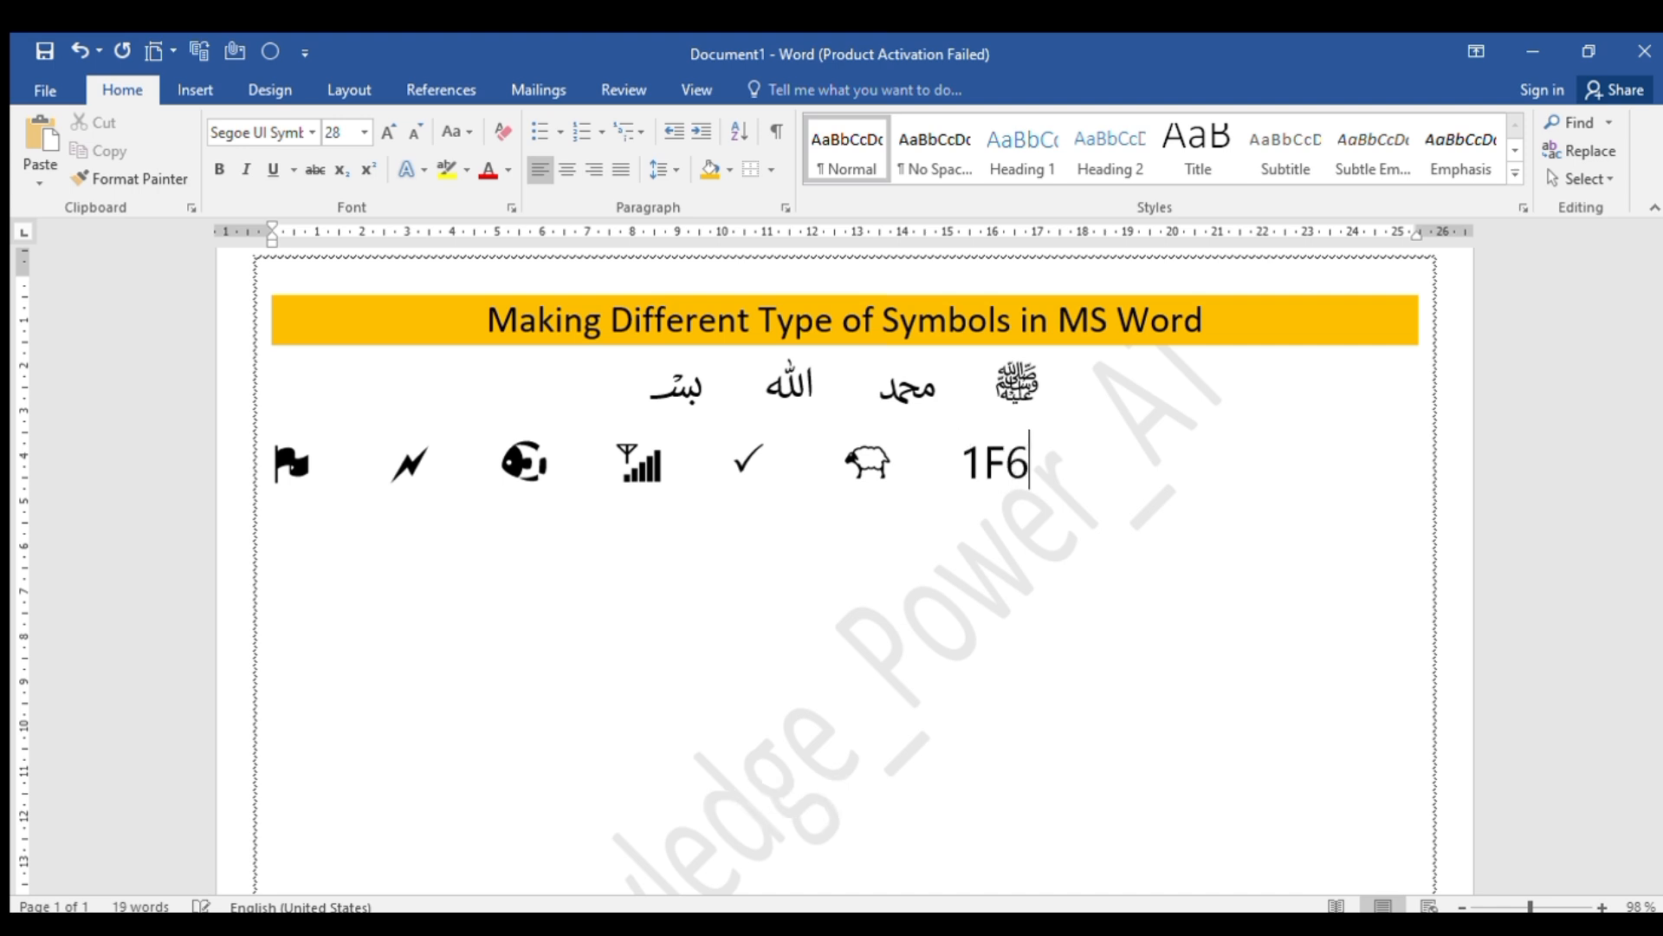
text(F0)
key(alt+x)
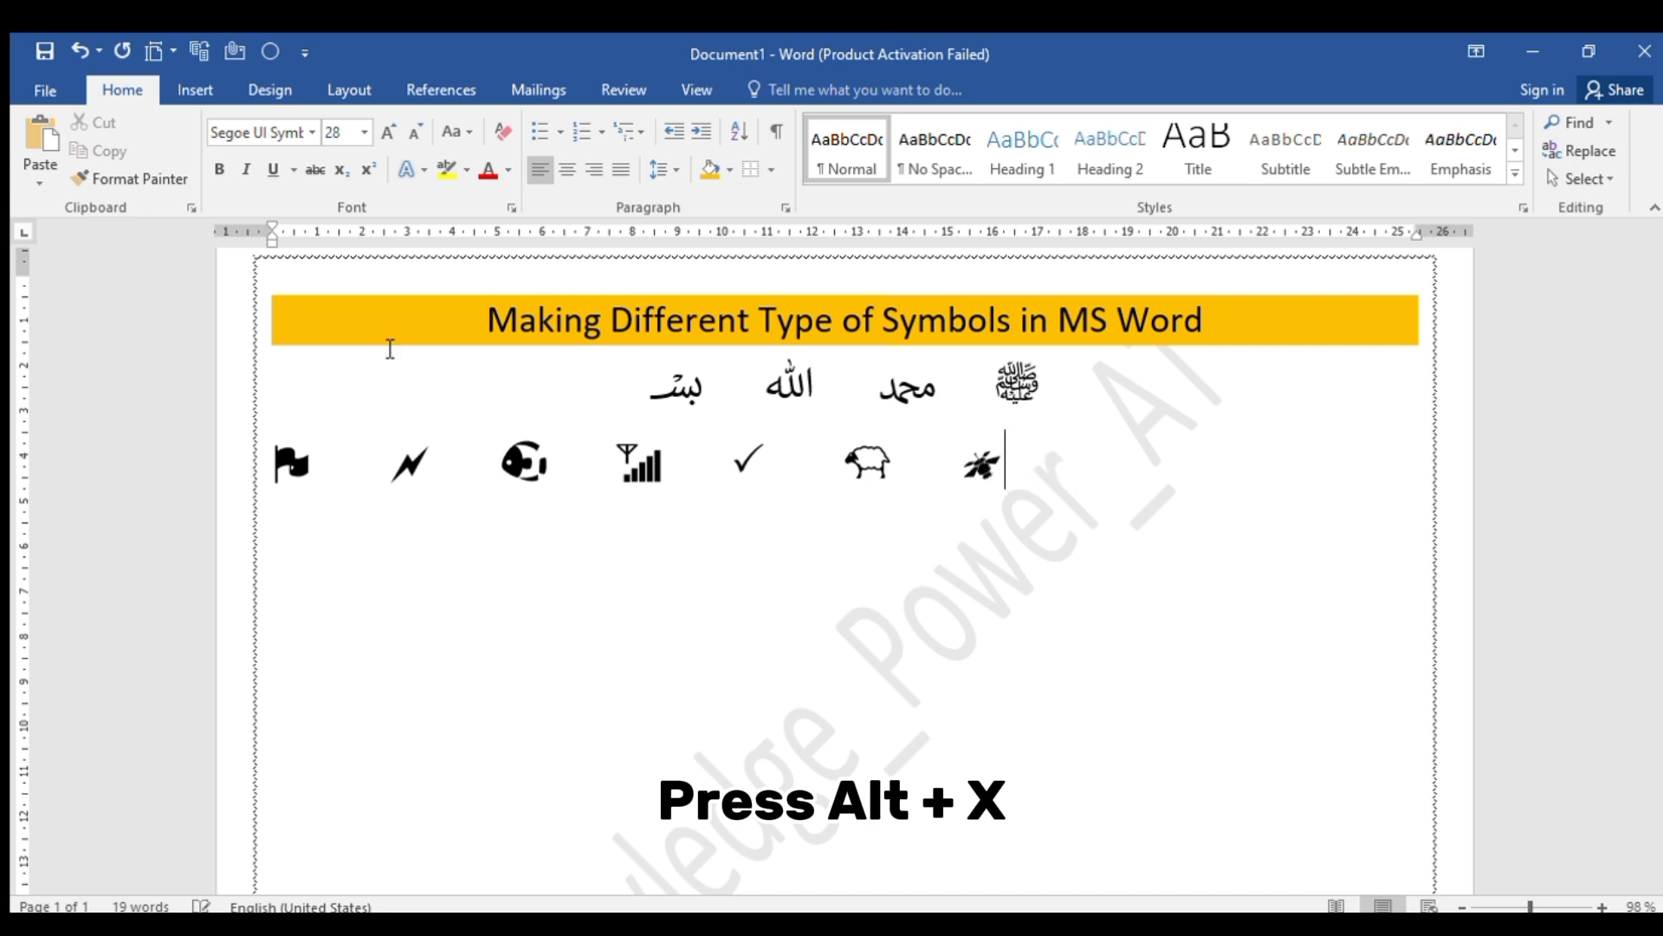
key(Tab)
key(Tab)
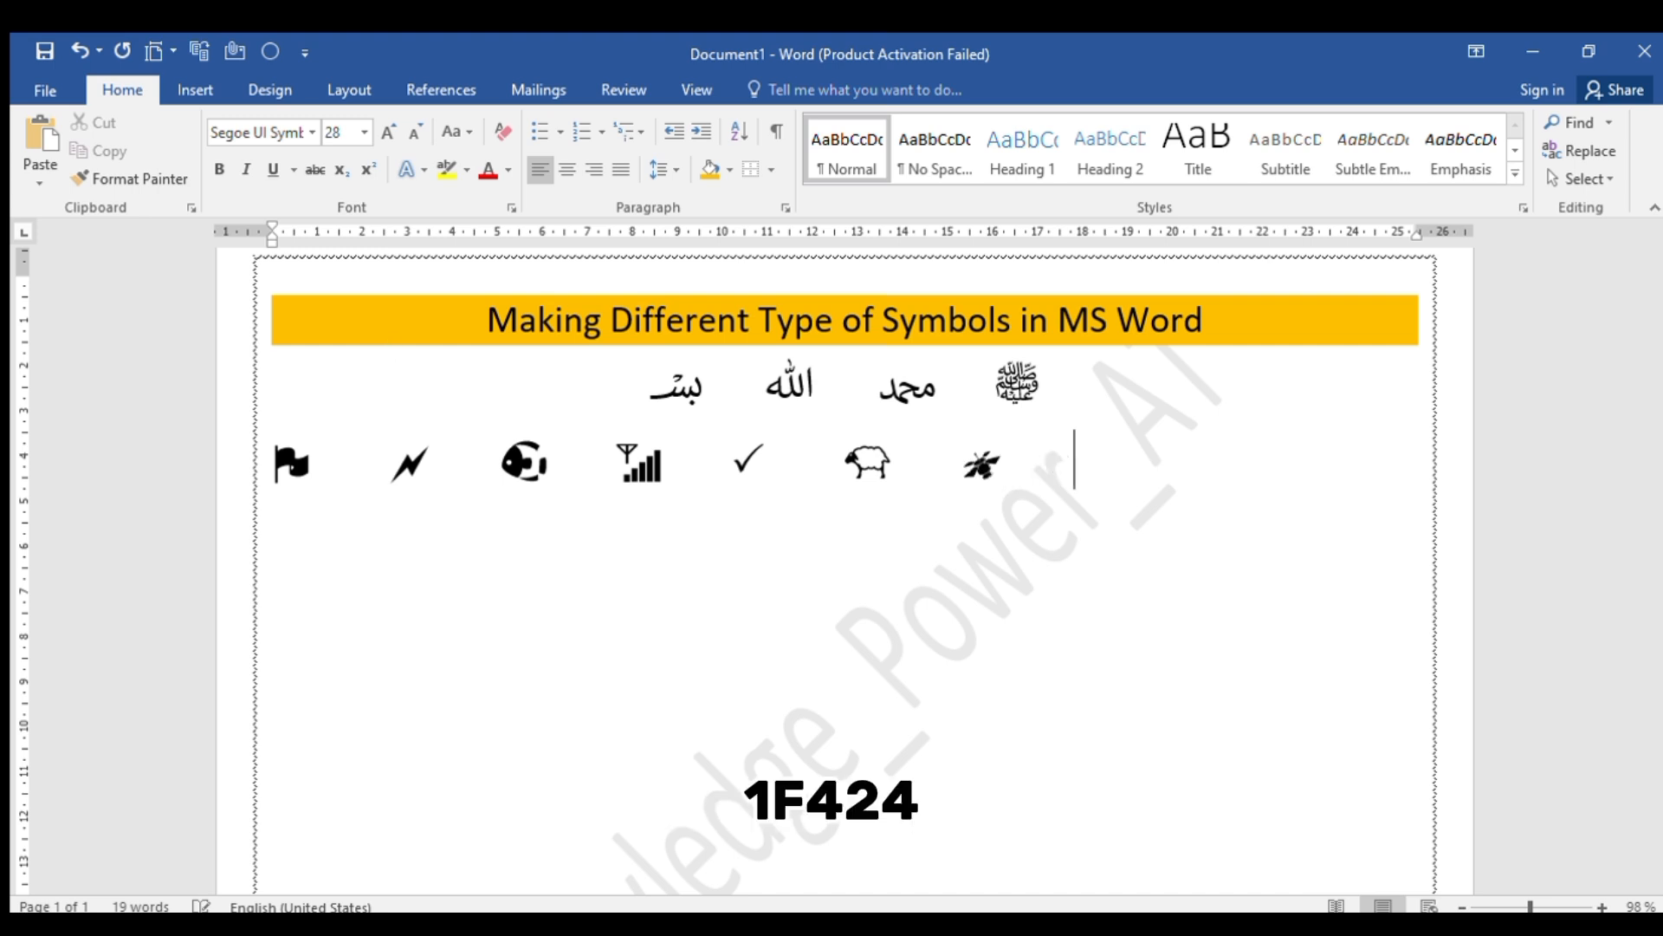
text(1F)
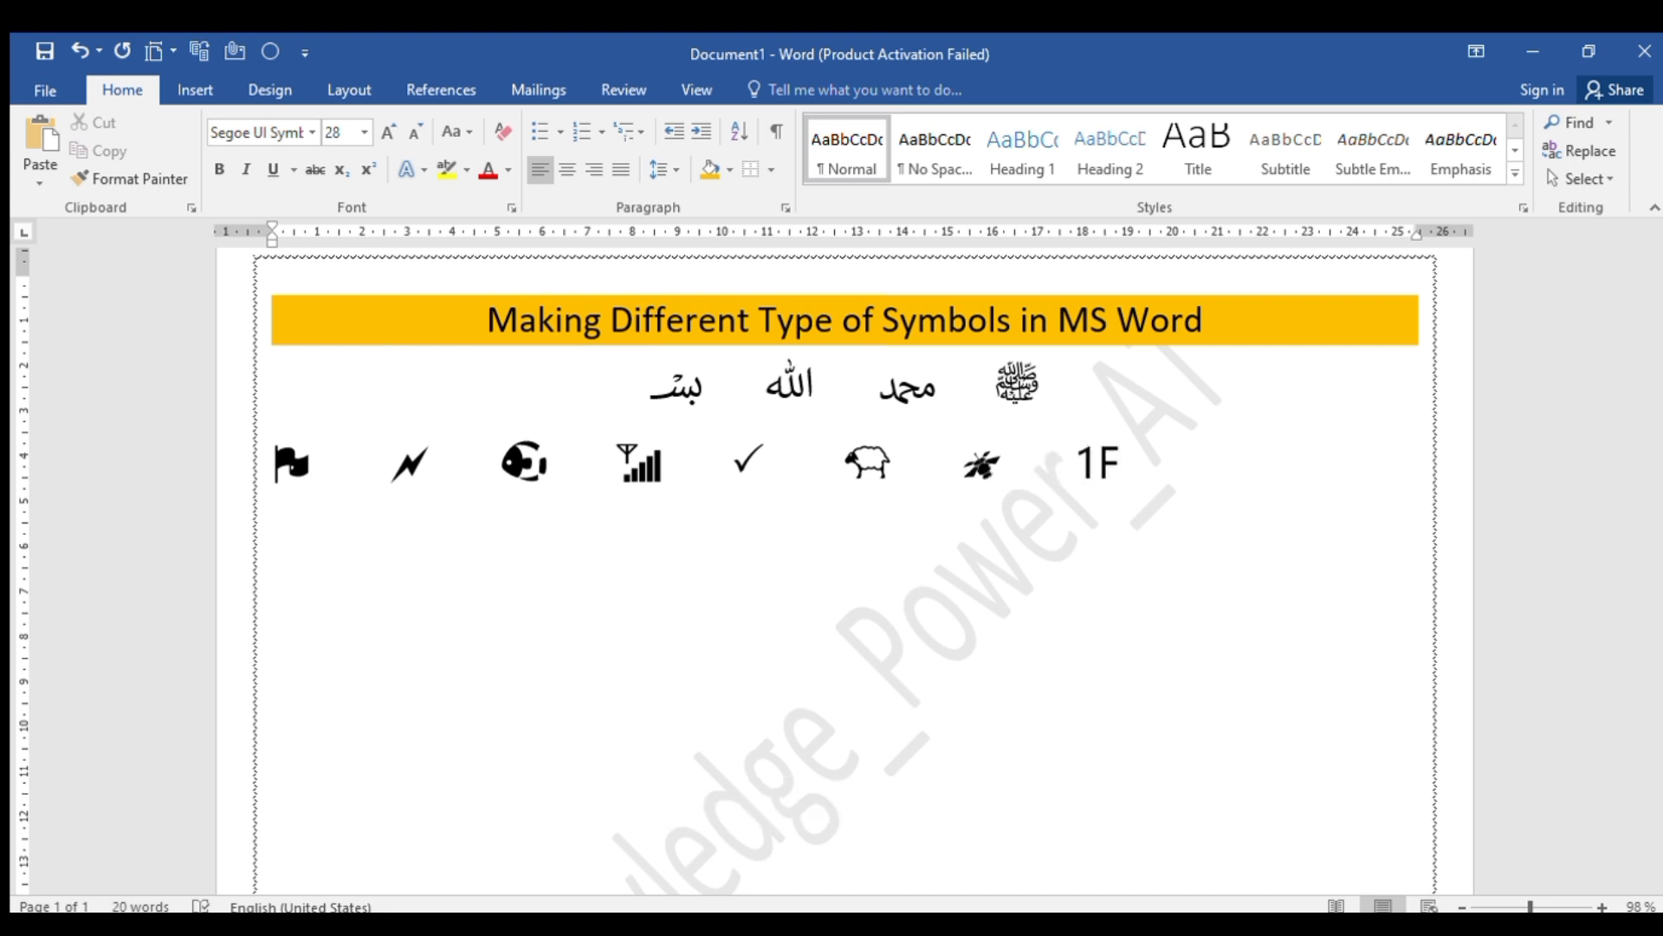
text(424)
key(alt+x)
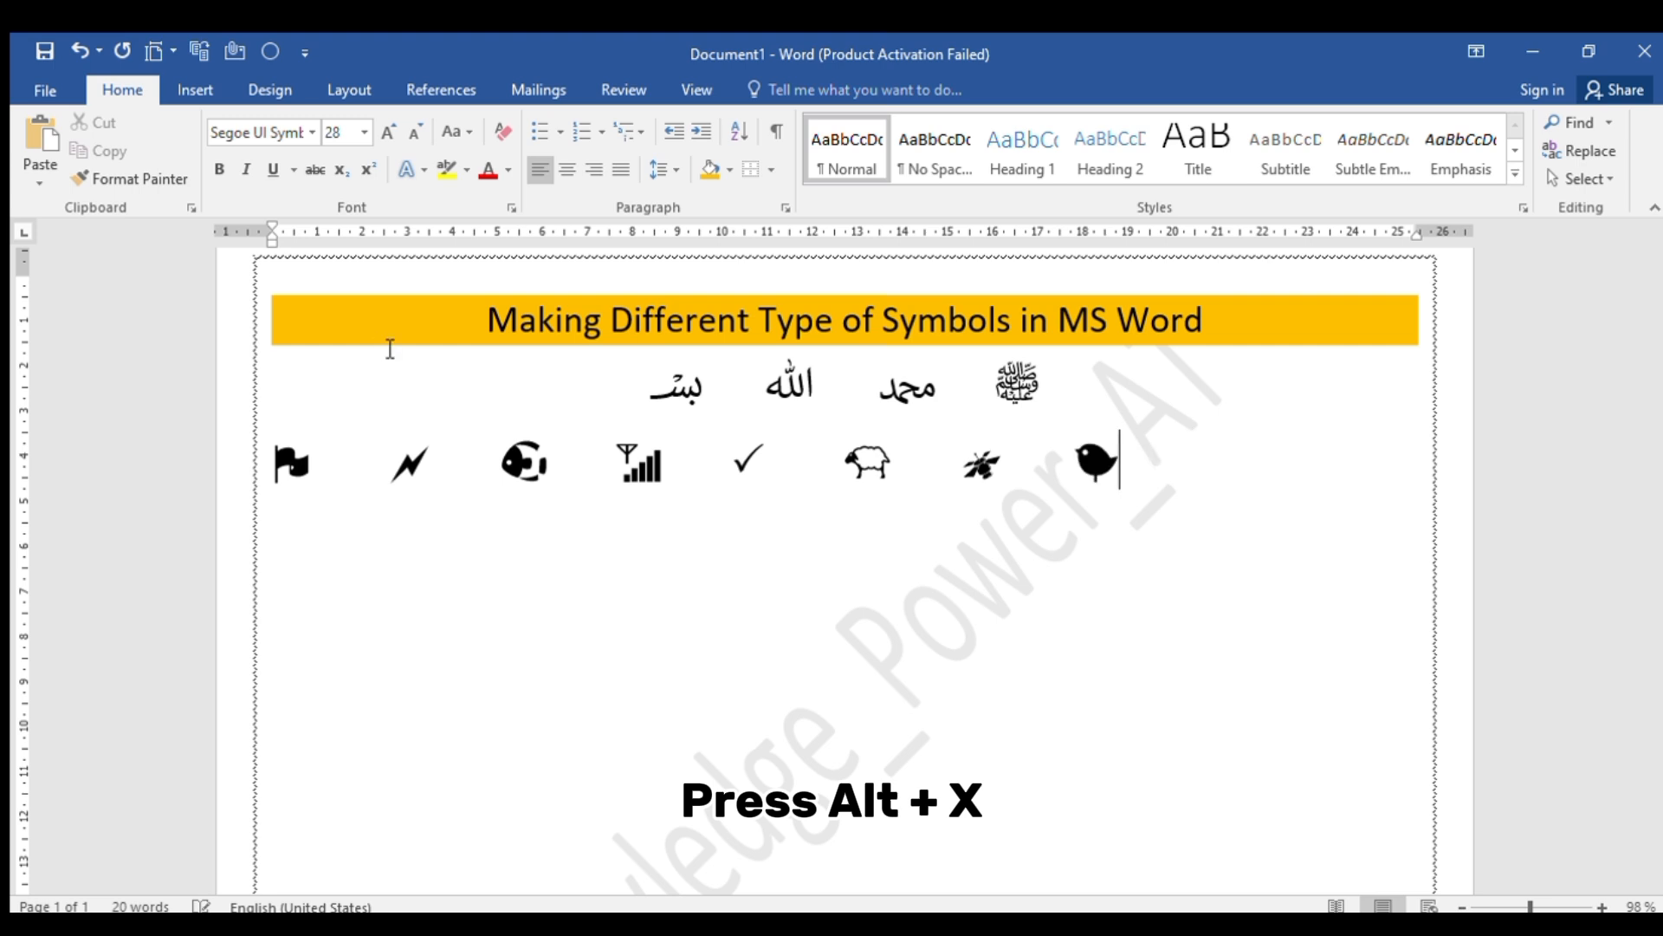
key(Tab)
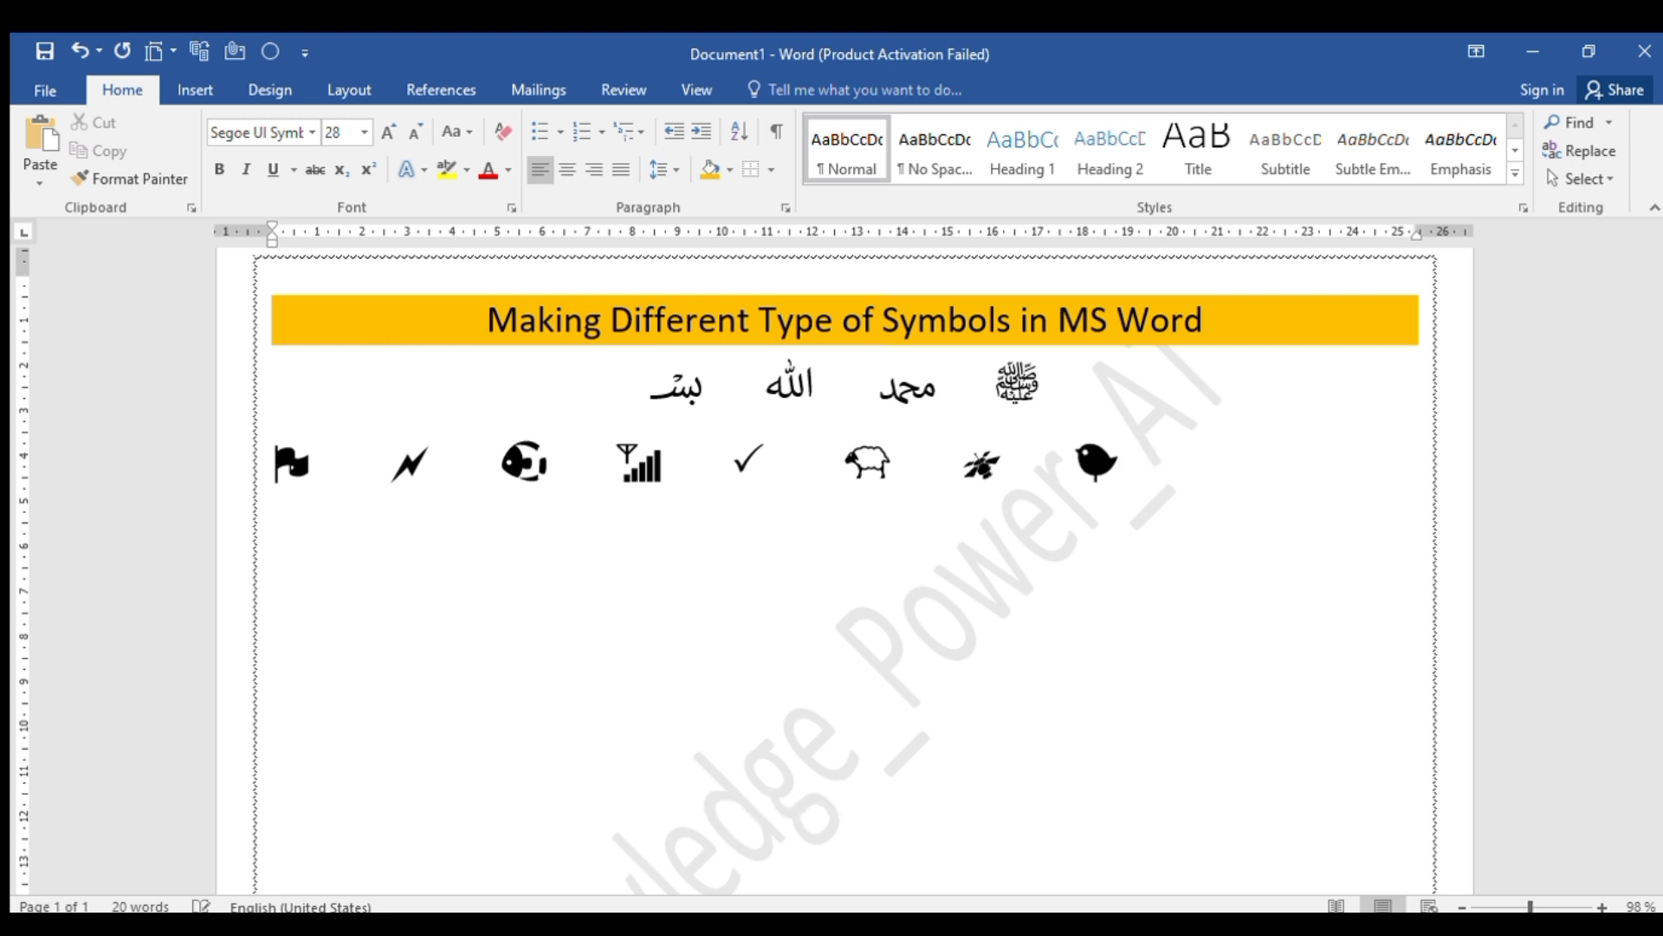
Add the hat symbol from Unicode code 1F452 and the koala symbol from 1F428 to the row, separated by tab spacing
text(1F452)
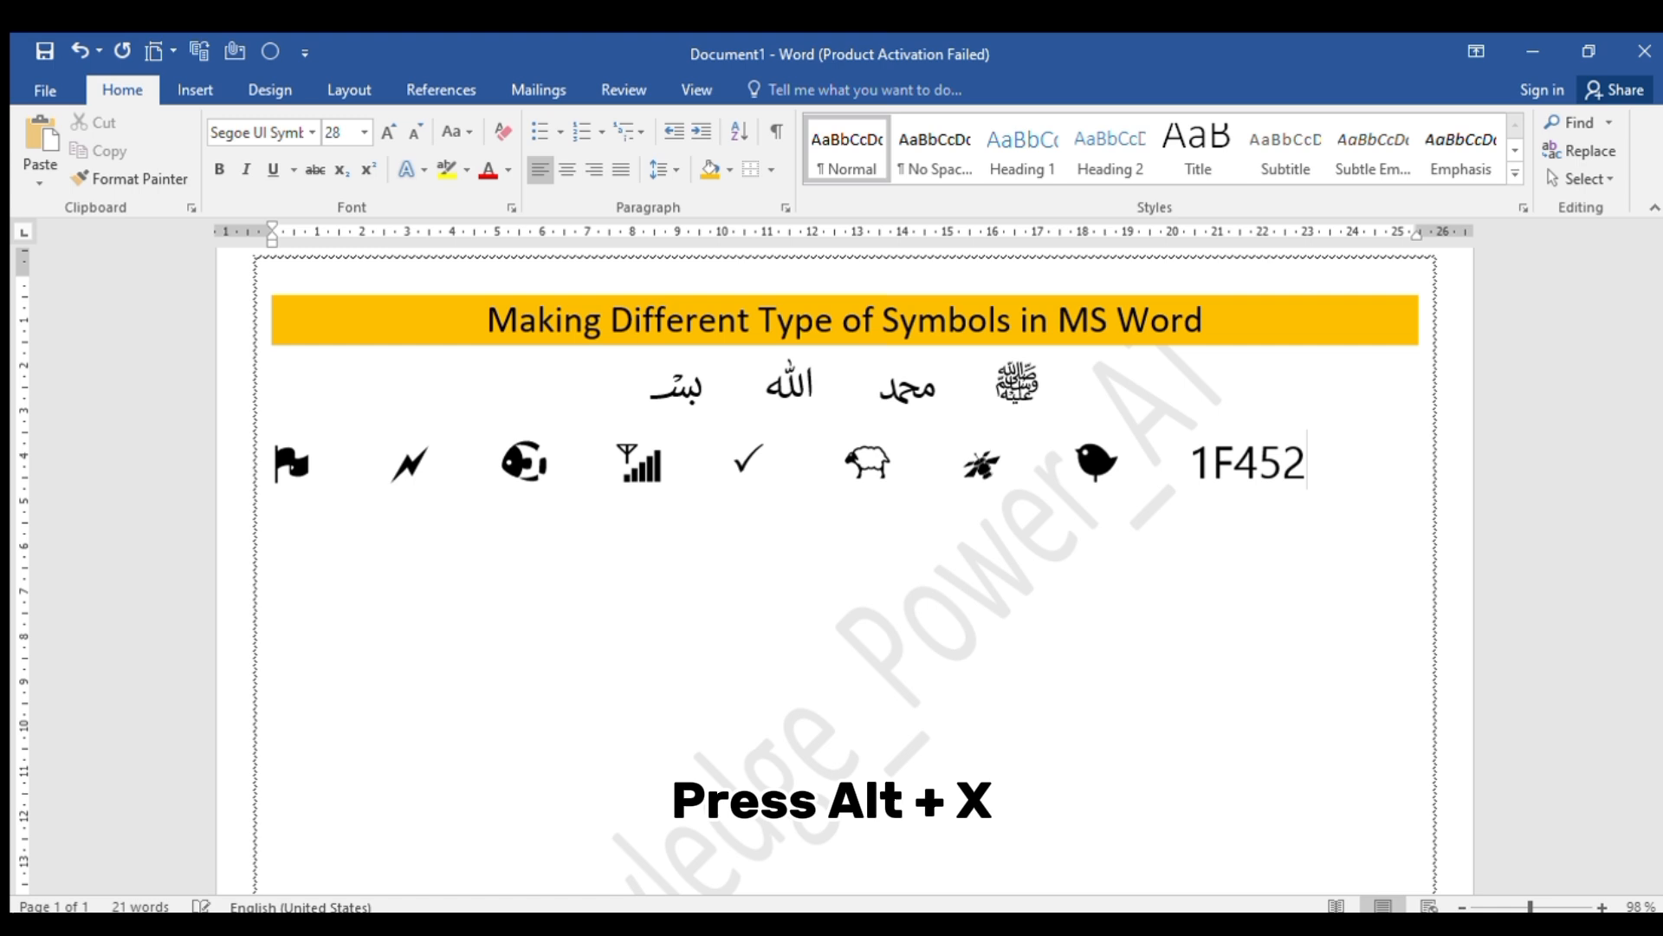
key(alt+x)
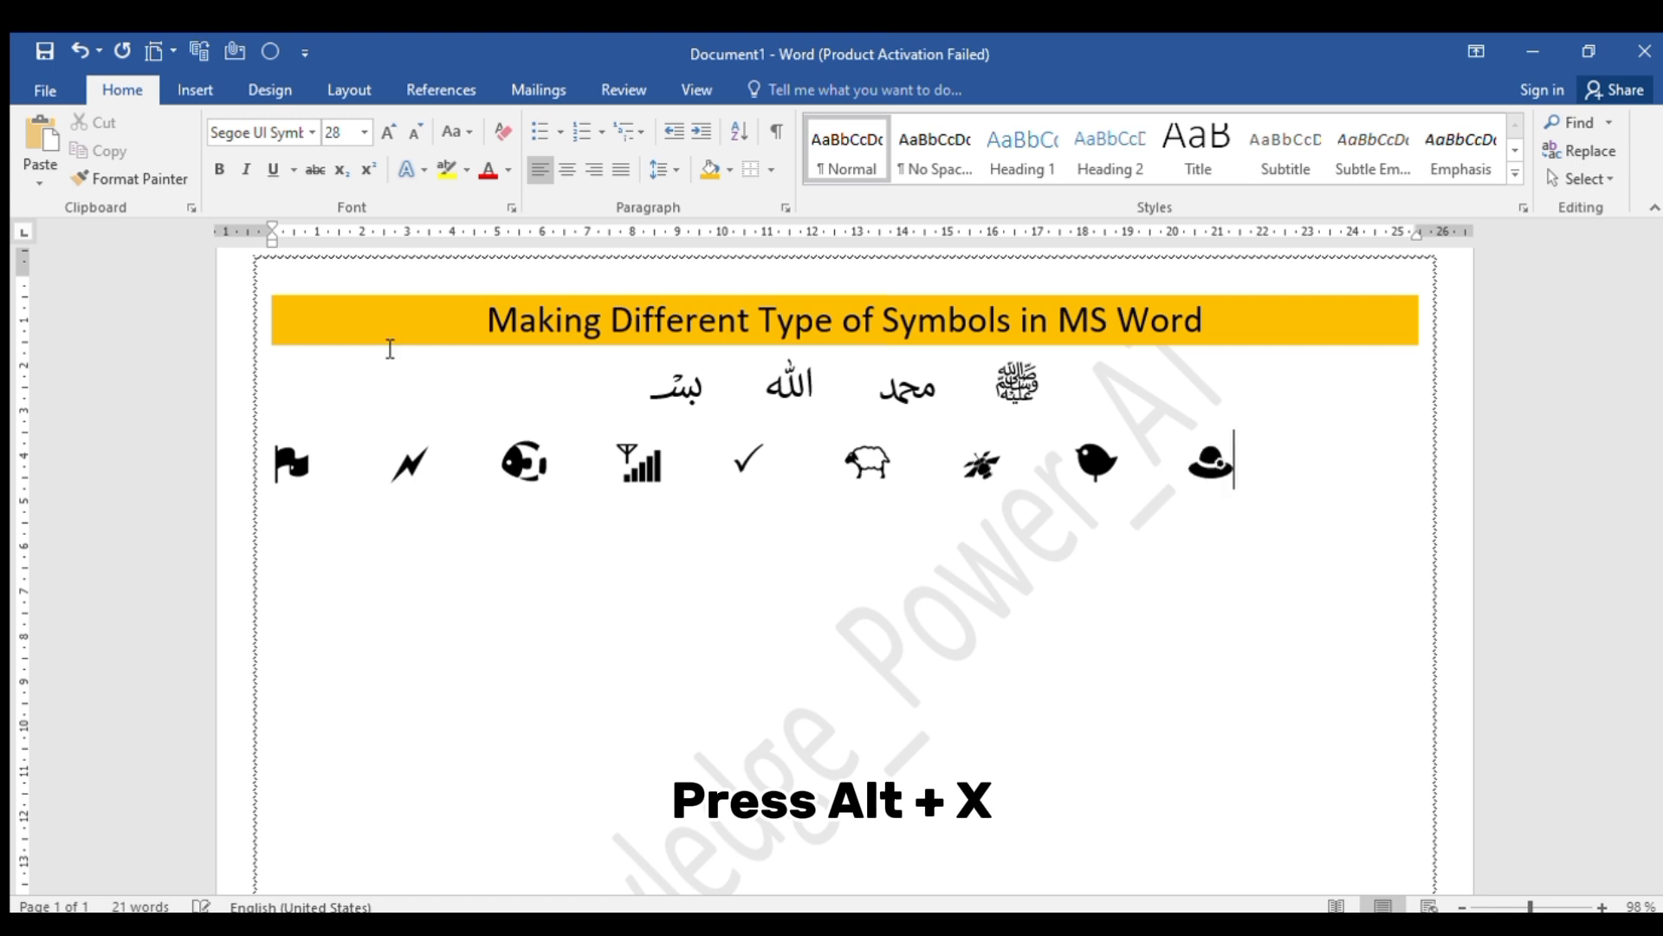
key(Tab)
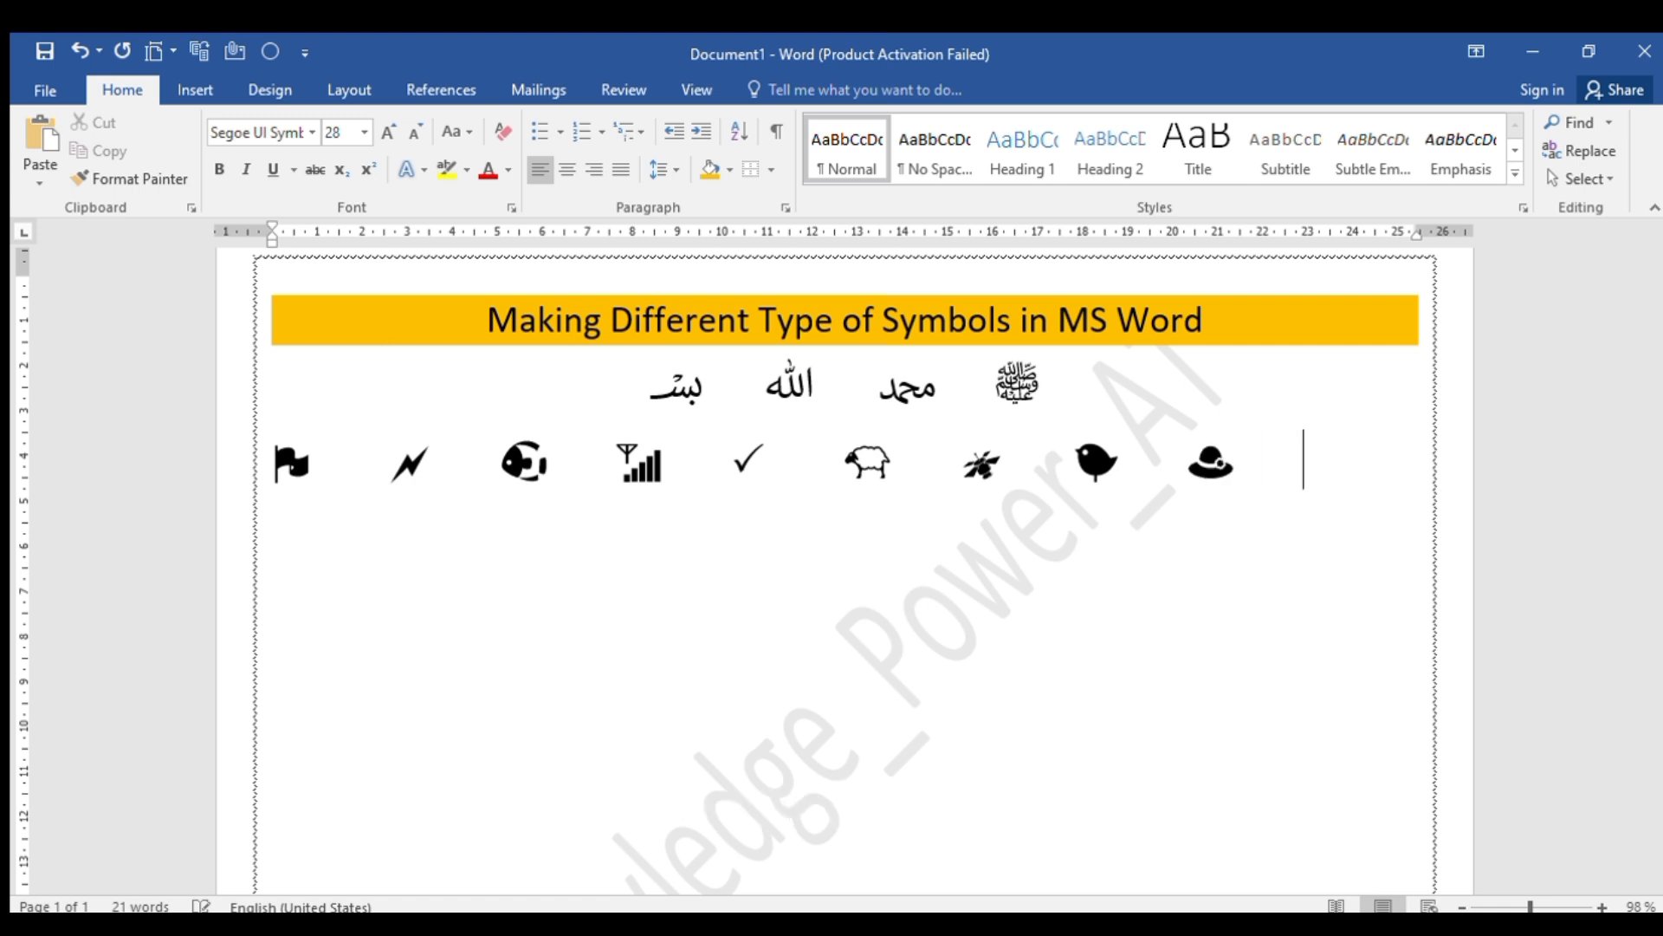
text(1F)
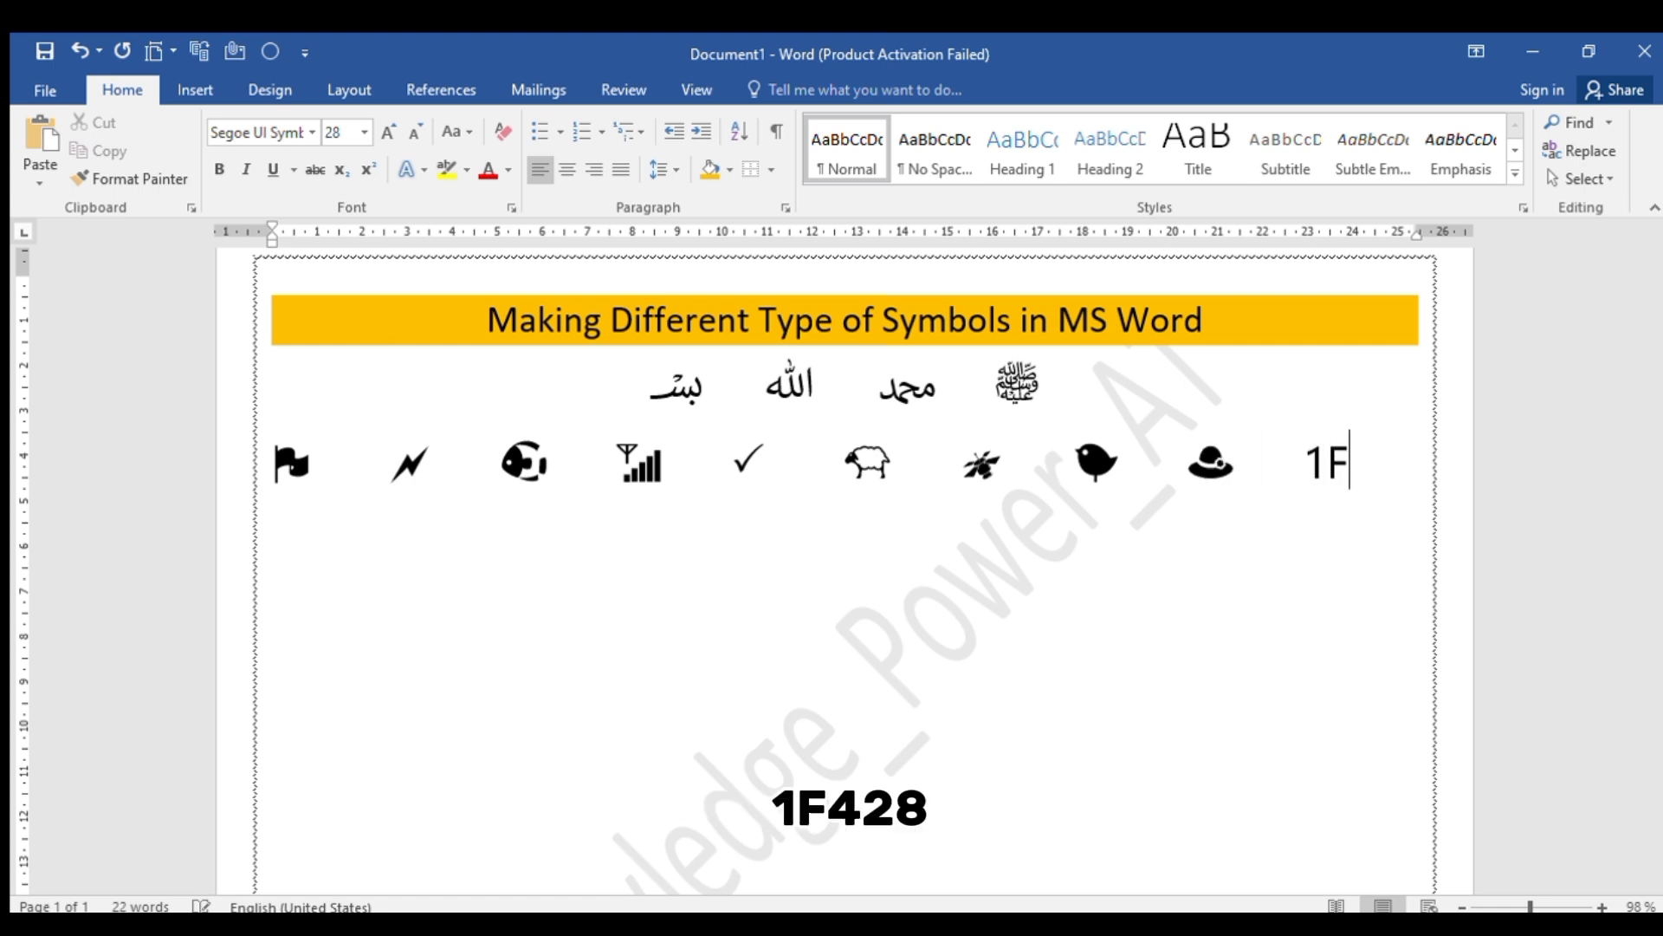
text(428)
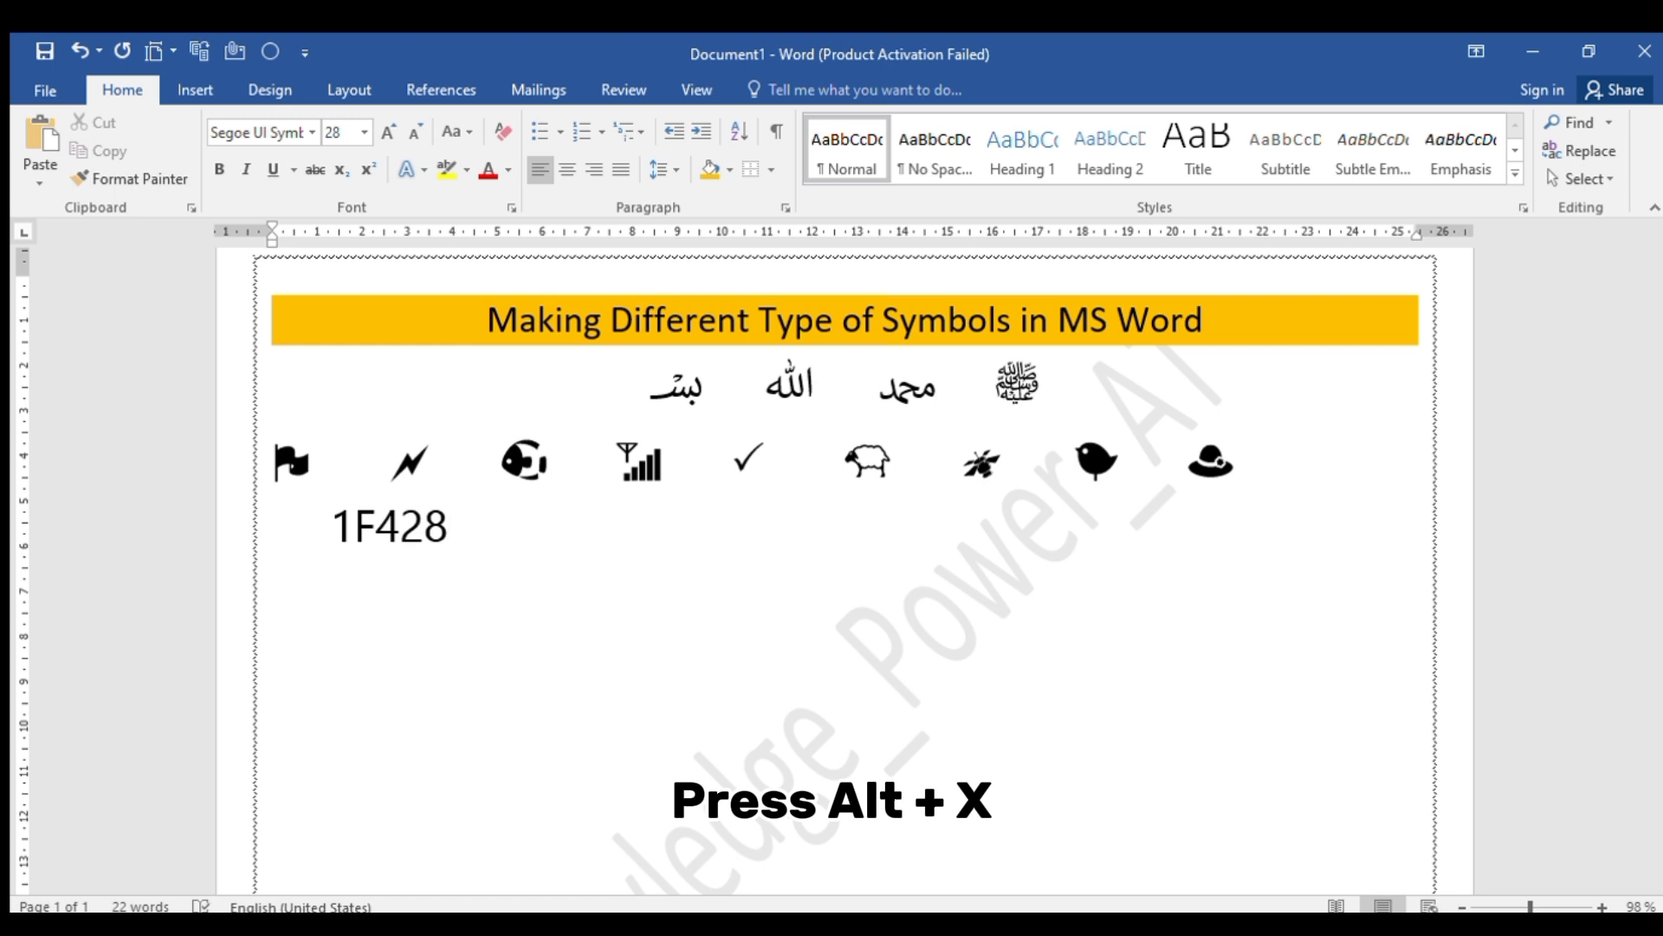
key(alt+x)
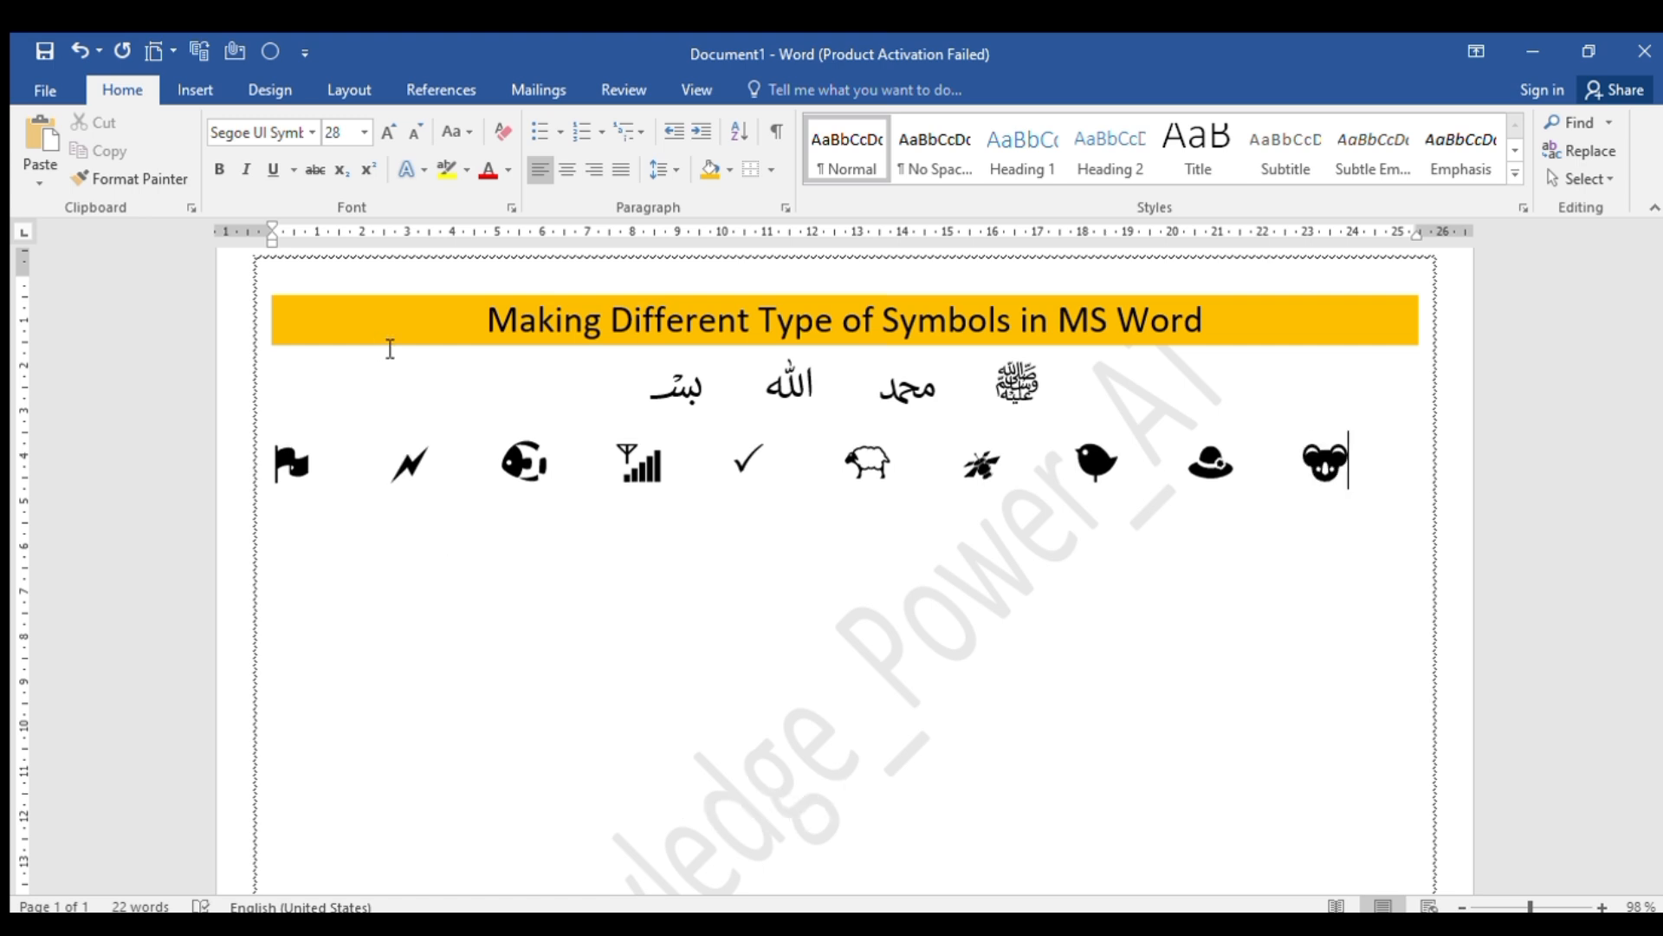
Start a new row with the upward-pointing hand from Unicode code 1F446 and the downward-pointing hand from 1F447, separated by tab spacing
key(Return)
text(1F446)
key(alt+x)
key(Tab)
key(Tab)
text(1F)
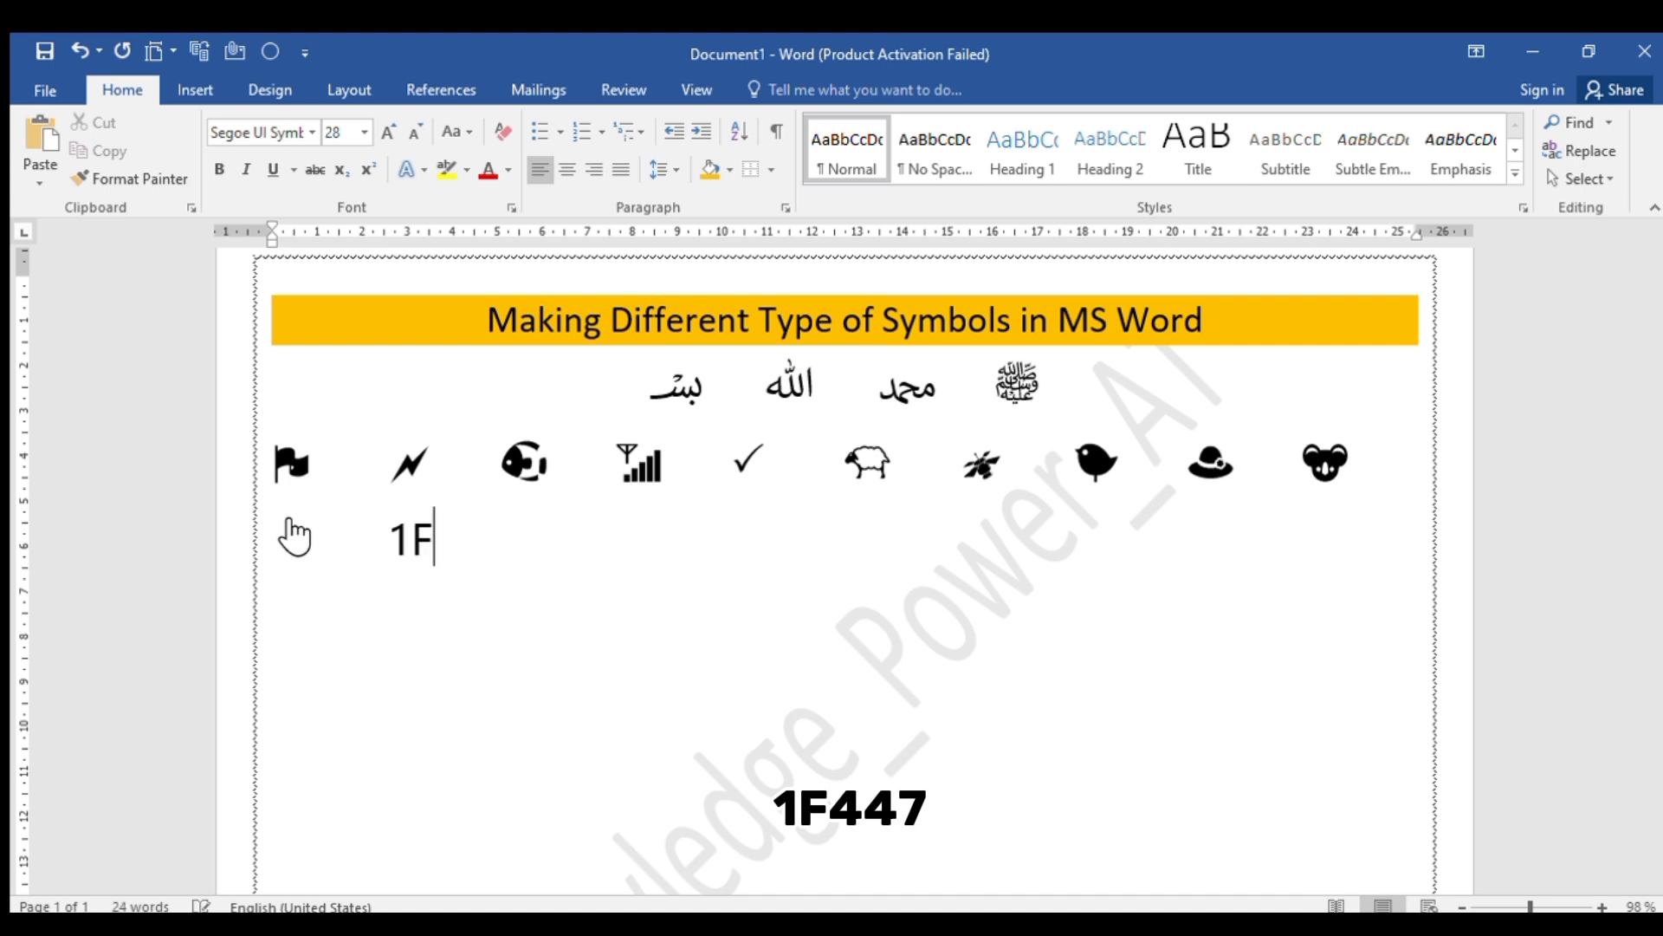
text(447)
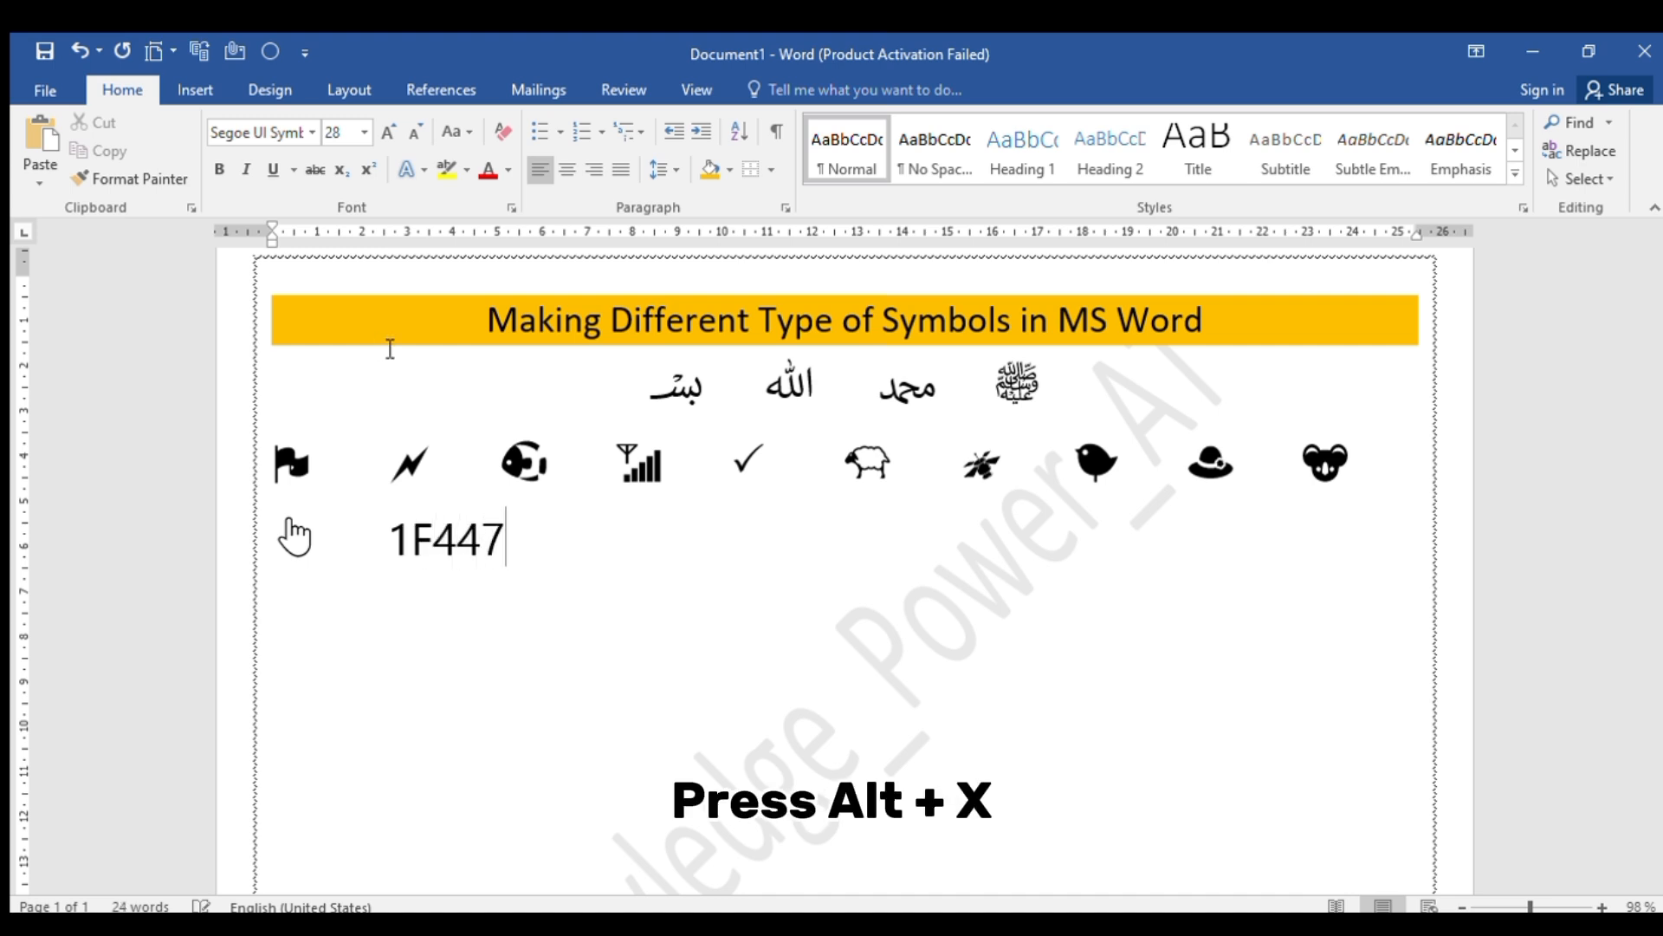
key(alt+x)
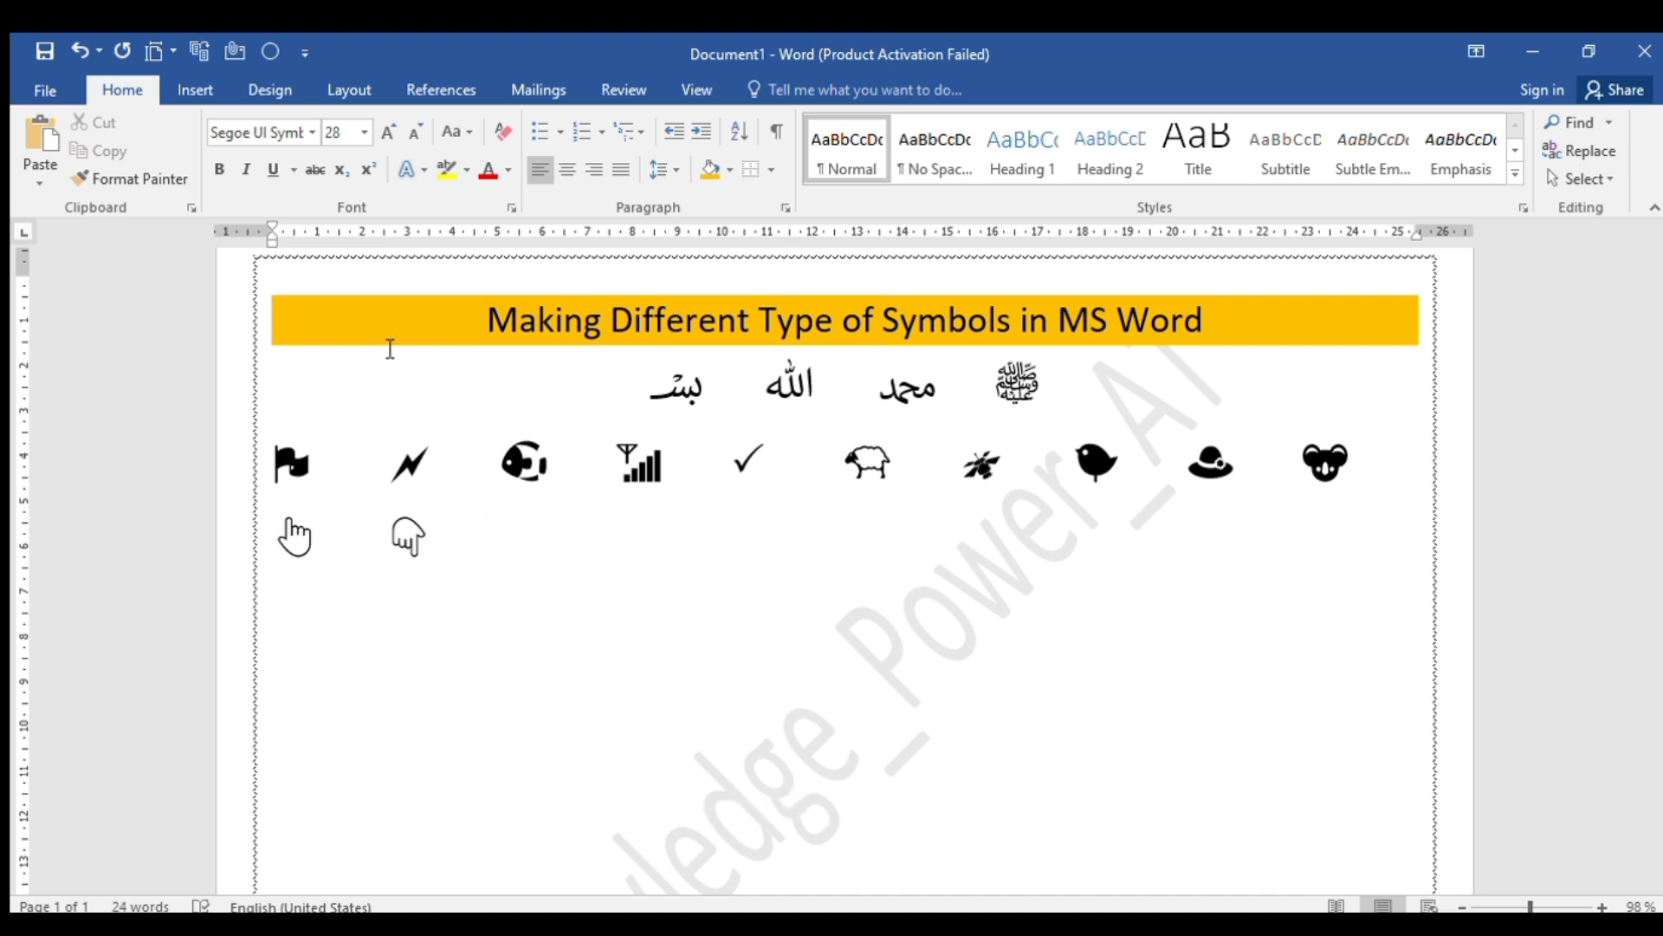
Add the left-pointing hand from Unicode code 1F448 and the right-pointing hand from 1F449, each preceded by tab spacing
key(Tab)
text(1F)
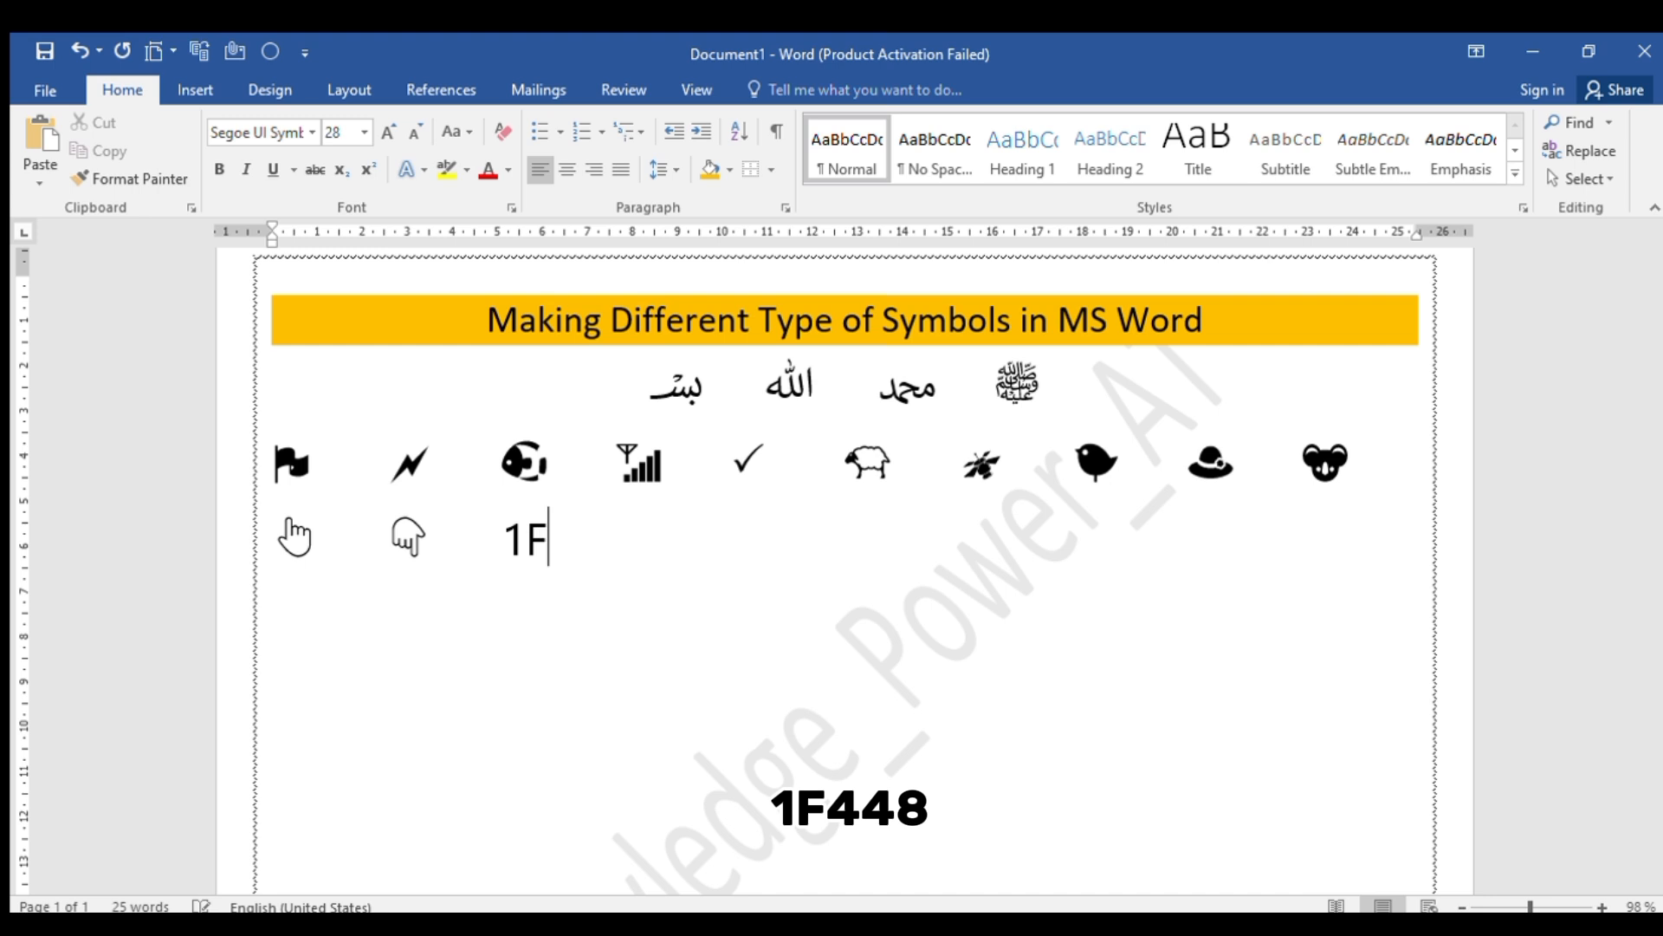
text(448)
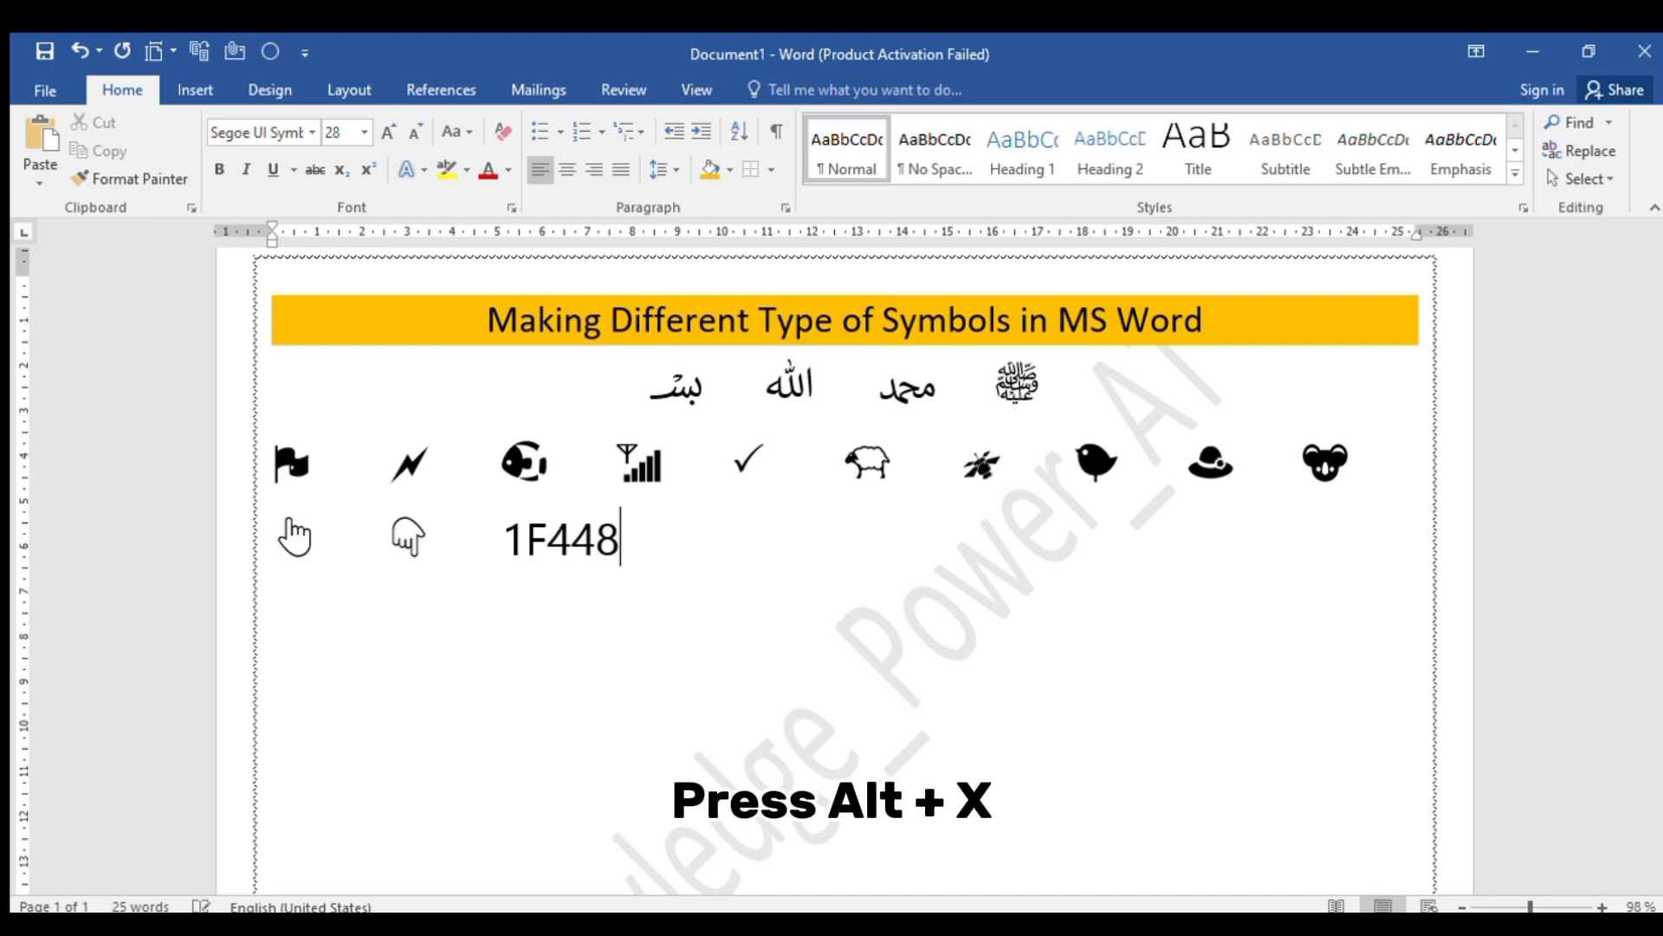
key(alt+x)
key(Tab)
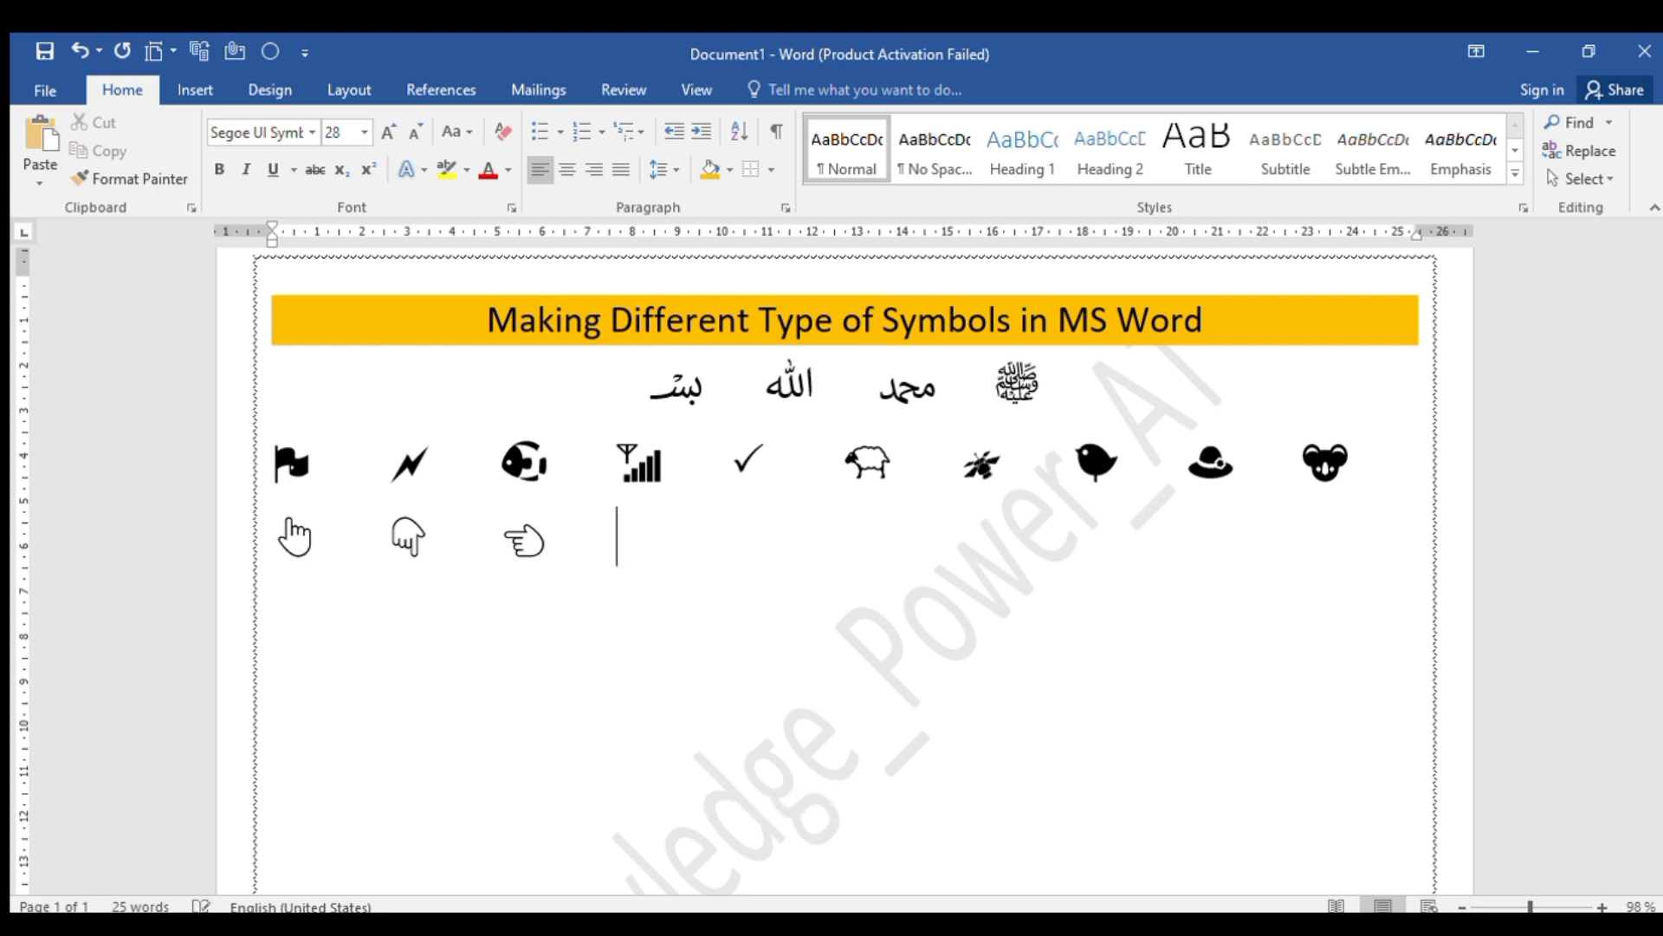
text(1F4)
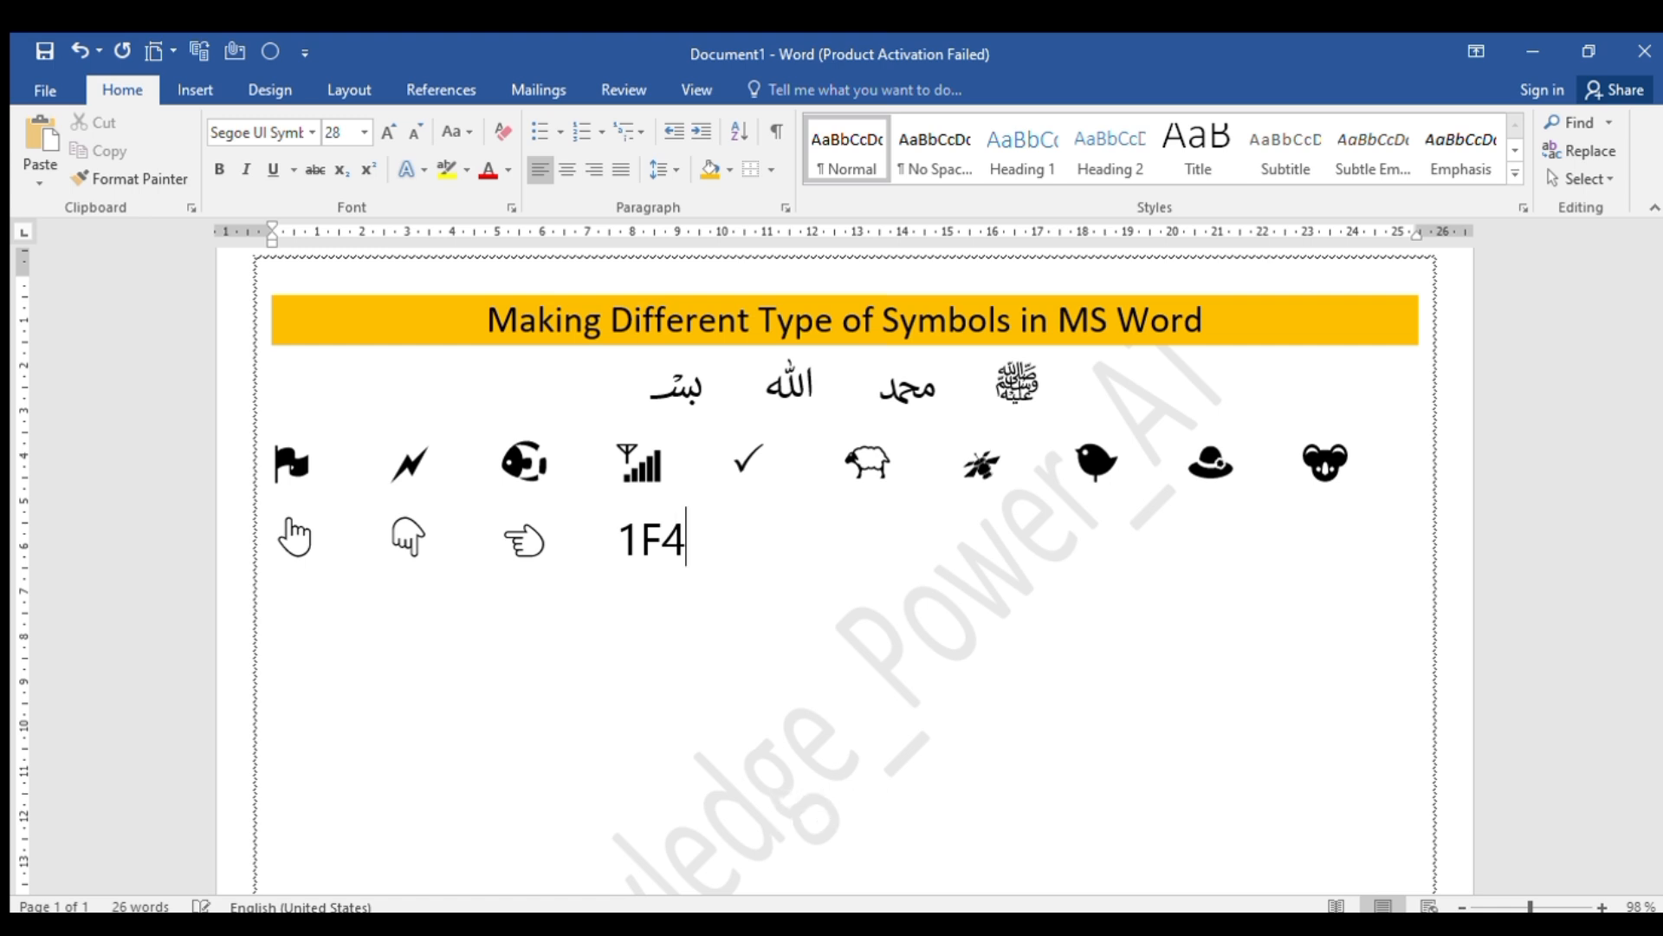
text(49)
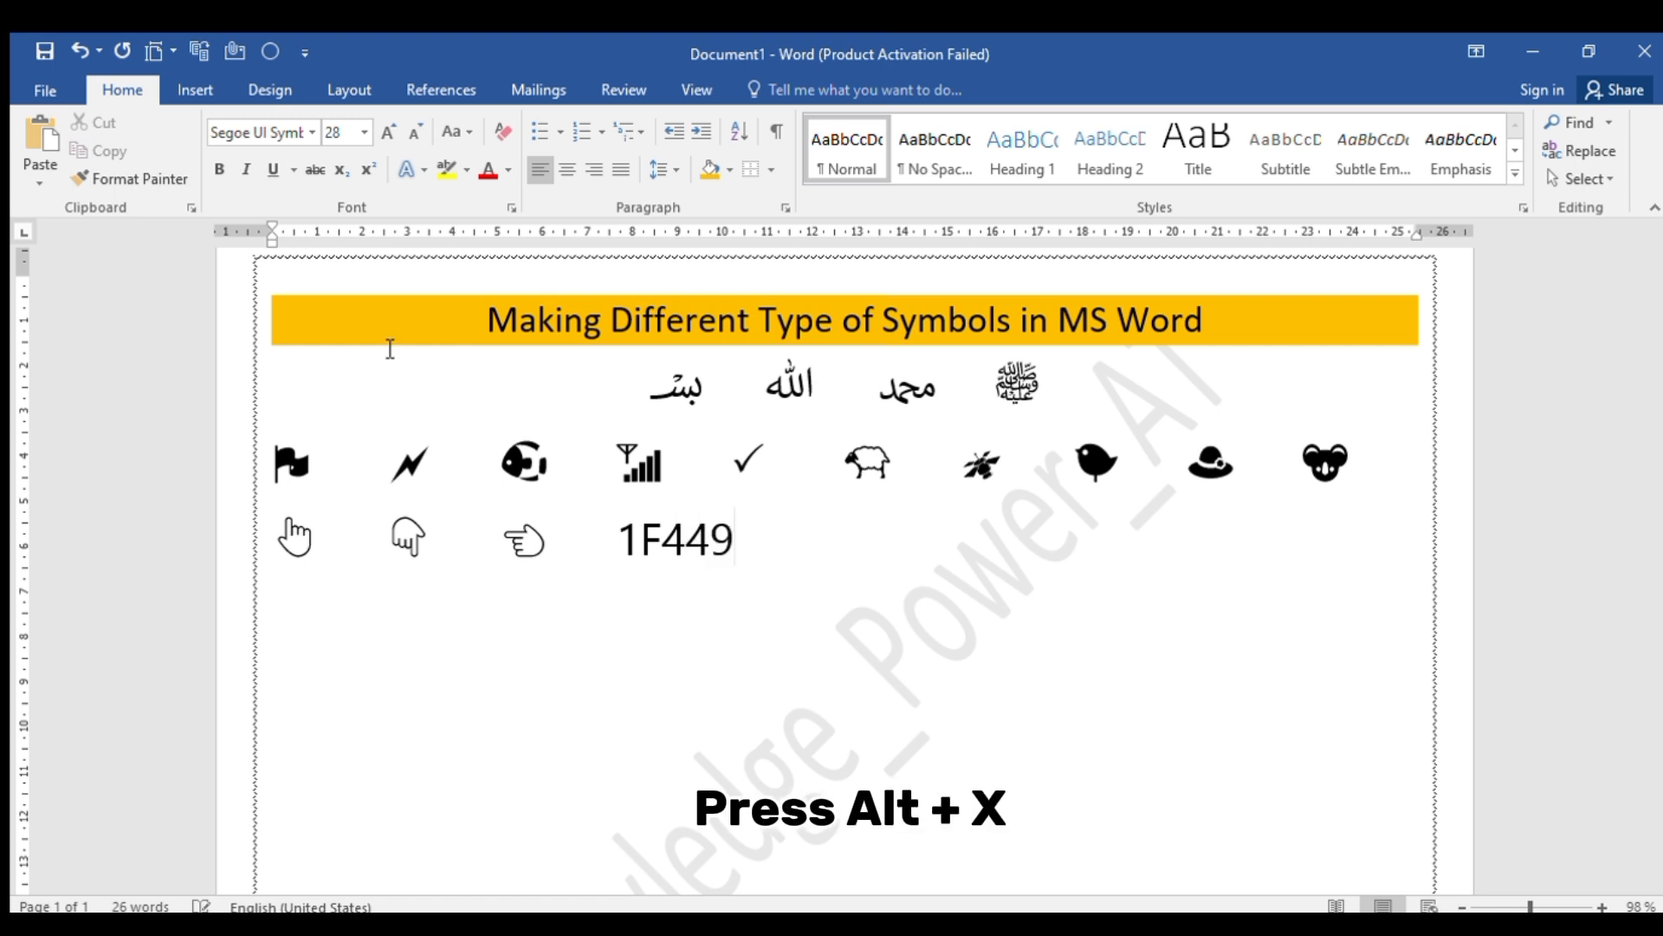
key(alt+x)
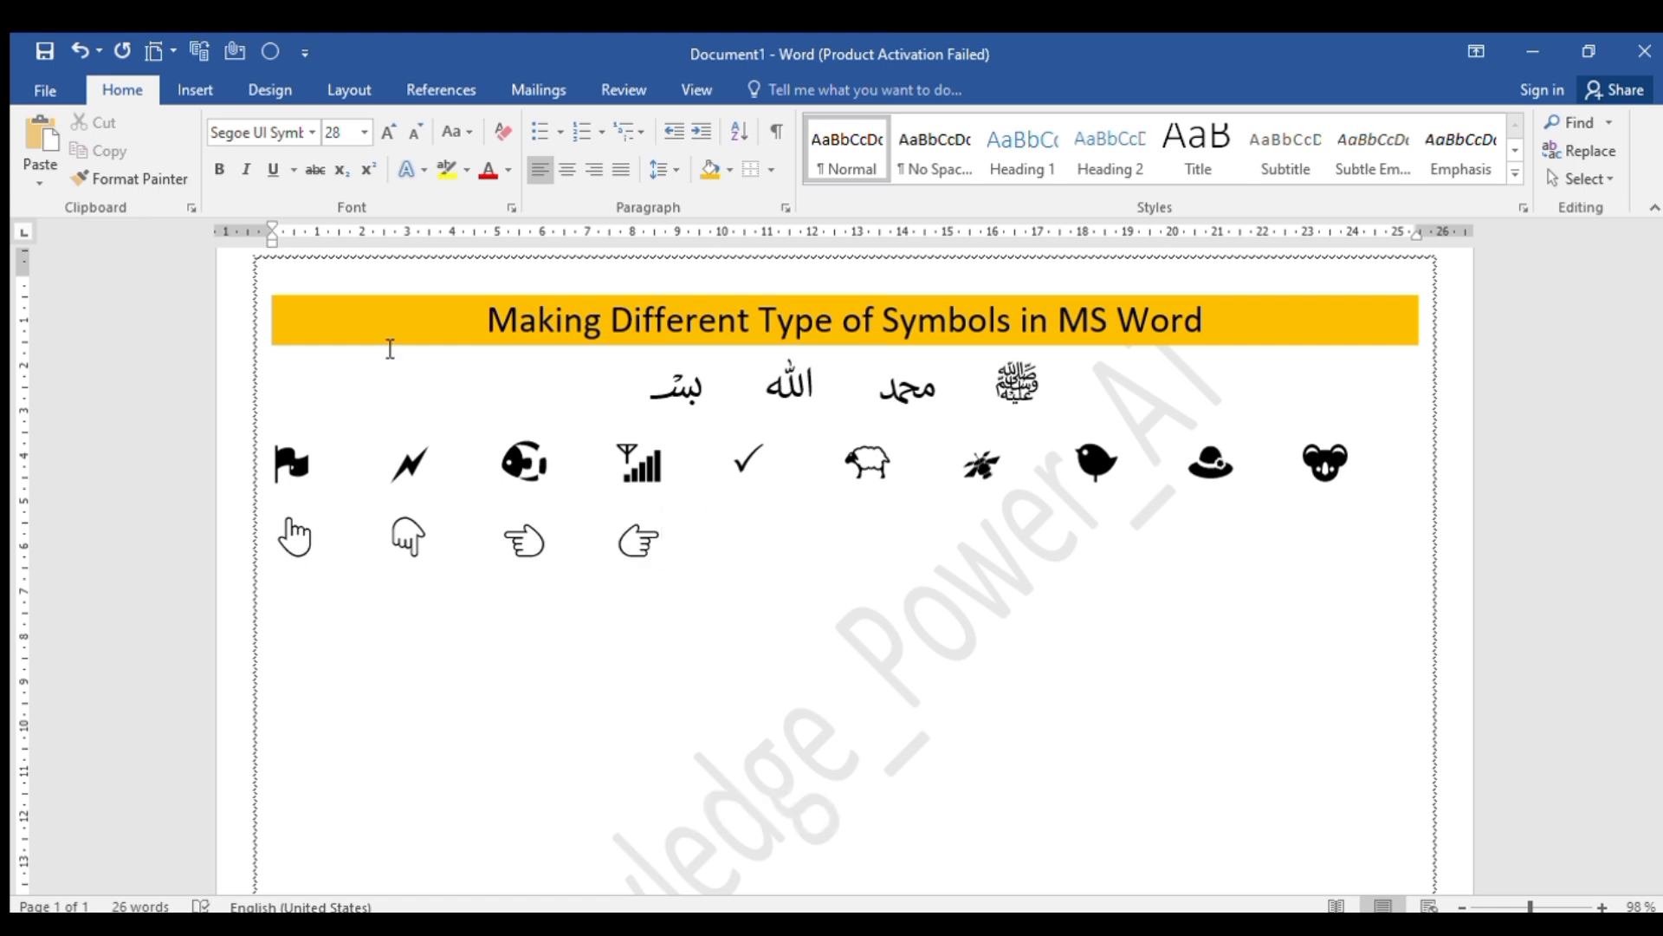
Add the eyes symbol from Unicode code 1F440 and the glasses symbol from 1F453, each preceded by tab spacing
key(Tab)
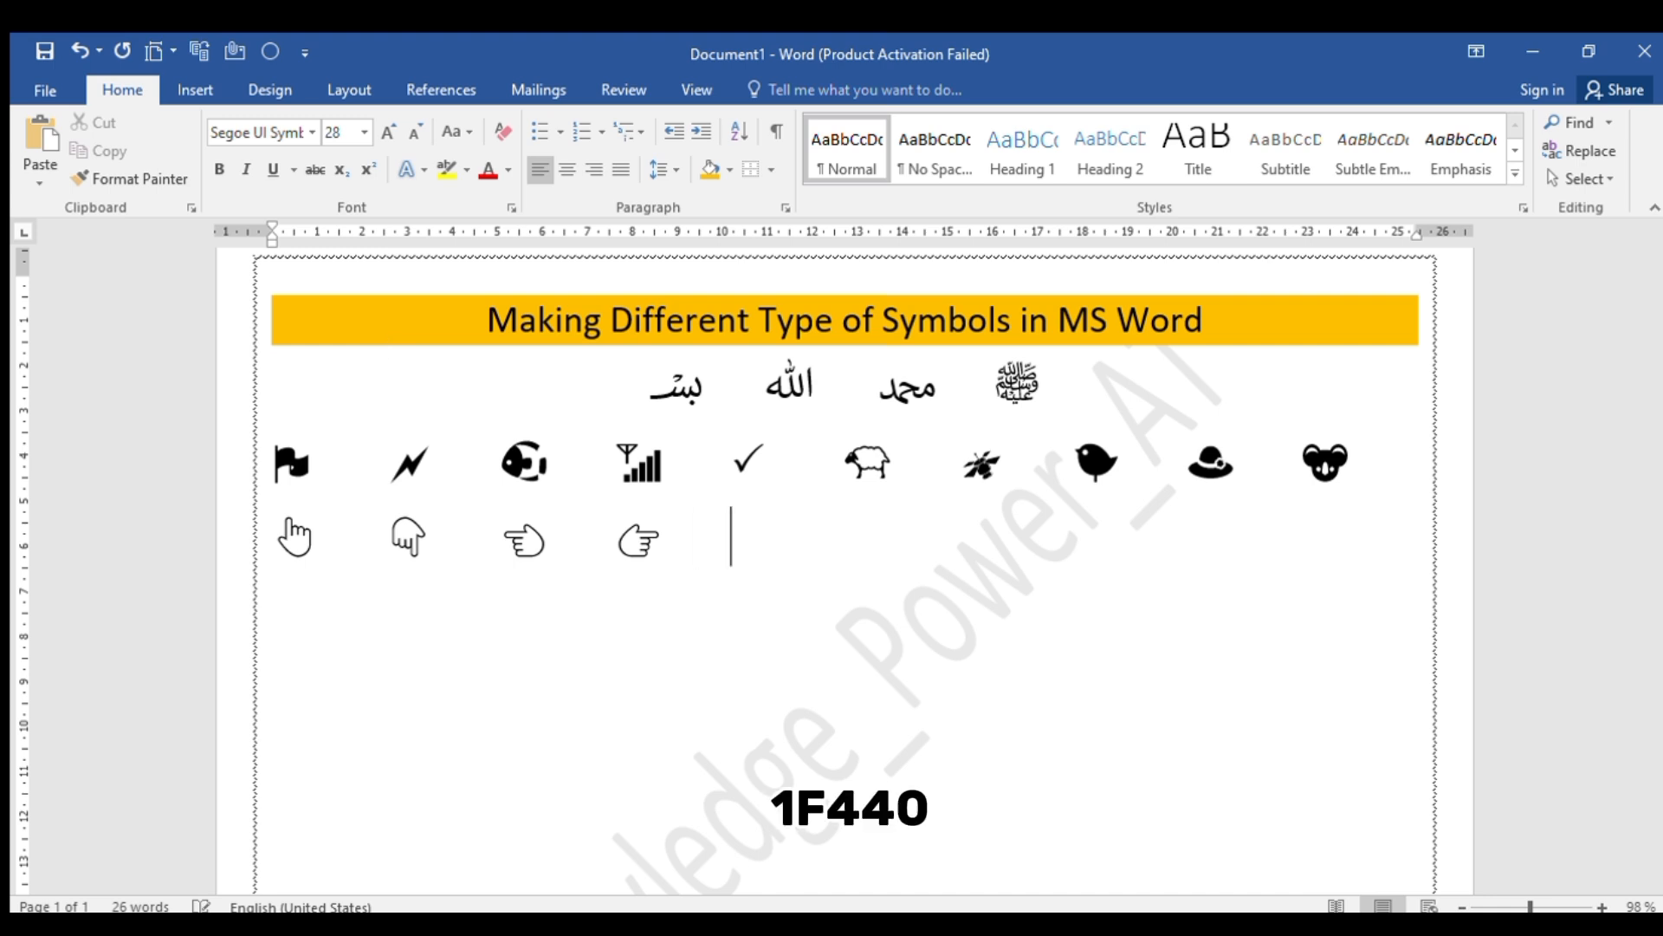
text(1F440)
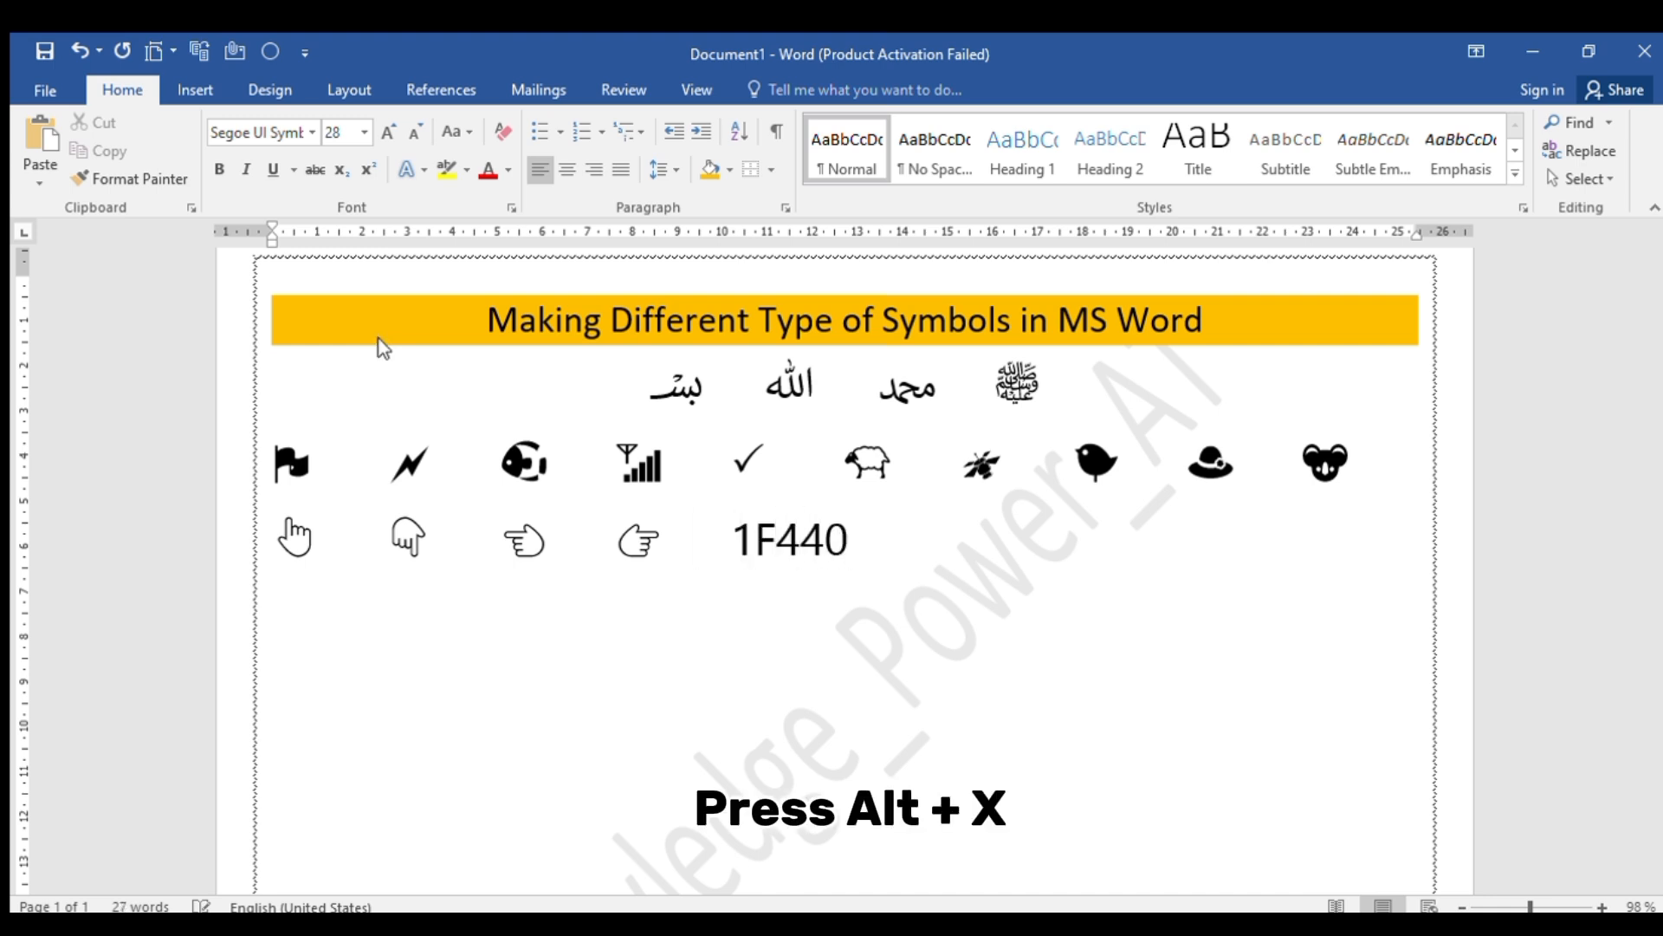
key(alt+x)
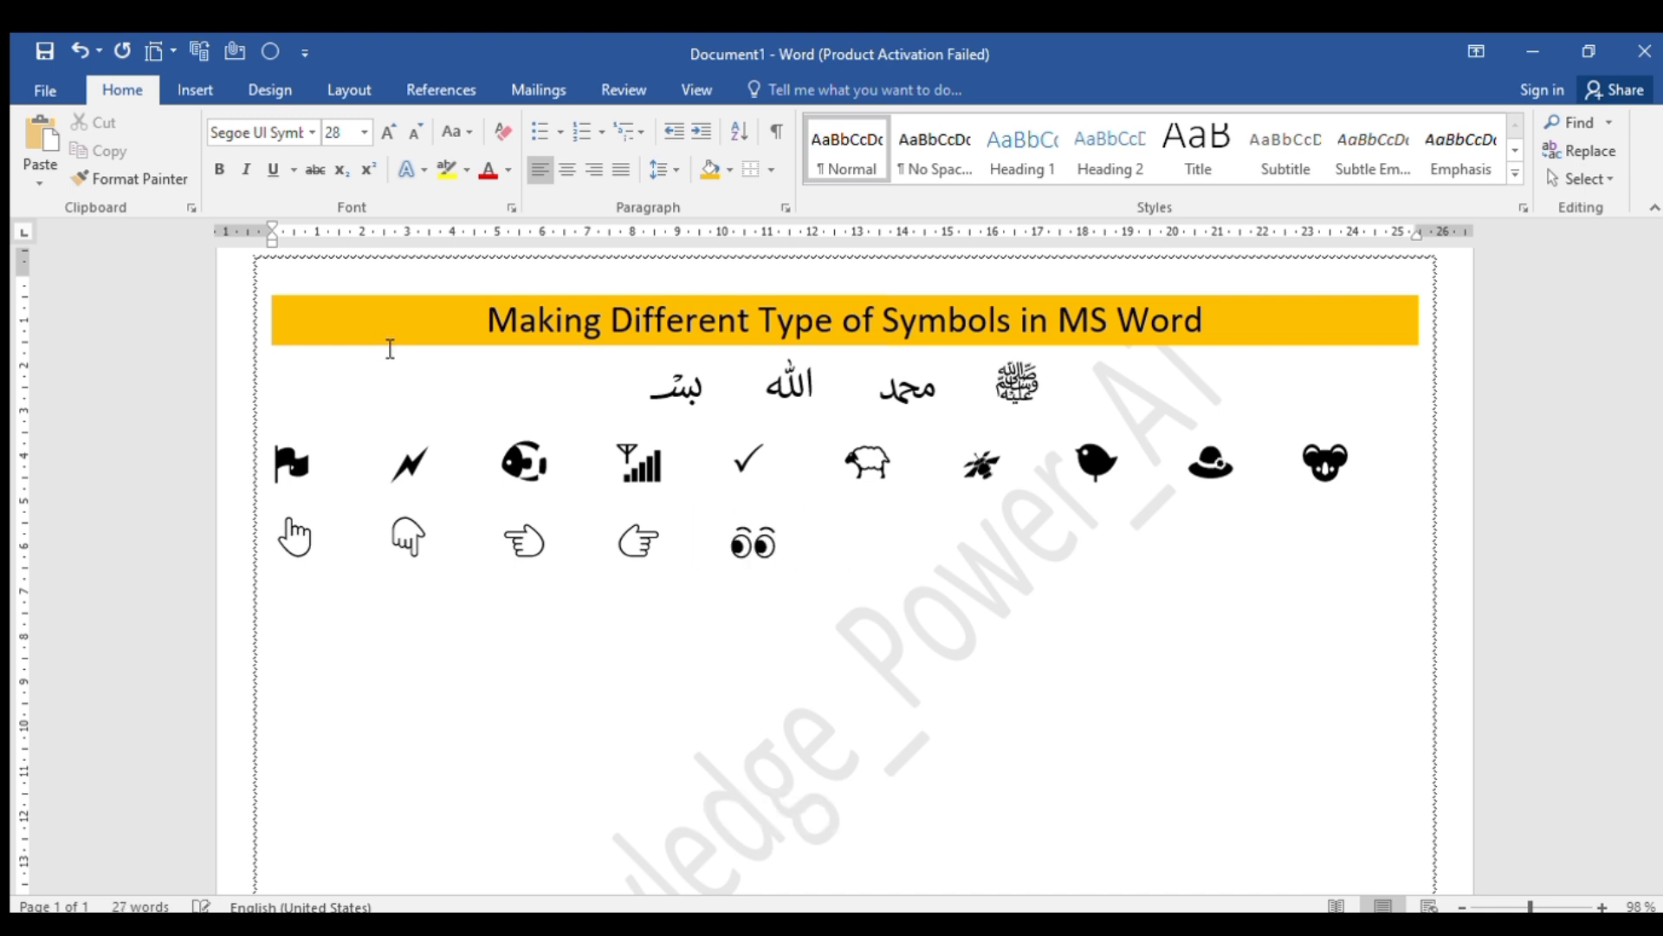
key(Tab)
text(1F4)
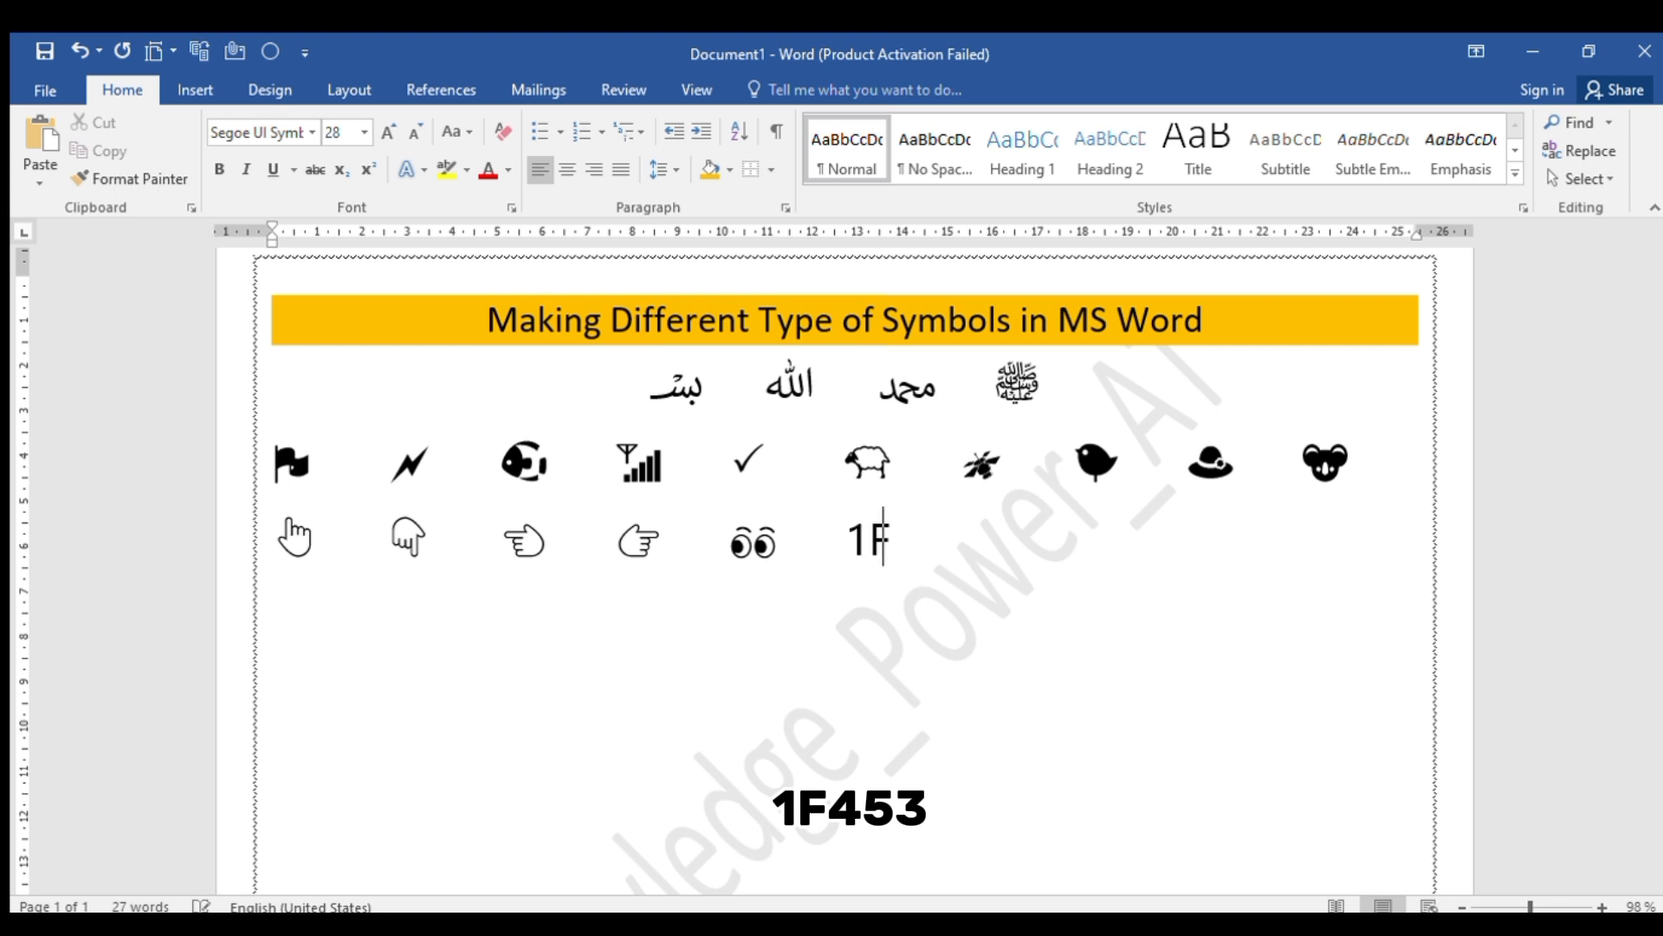
text(53)
key(alt+x)
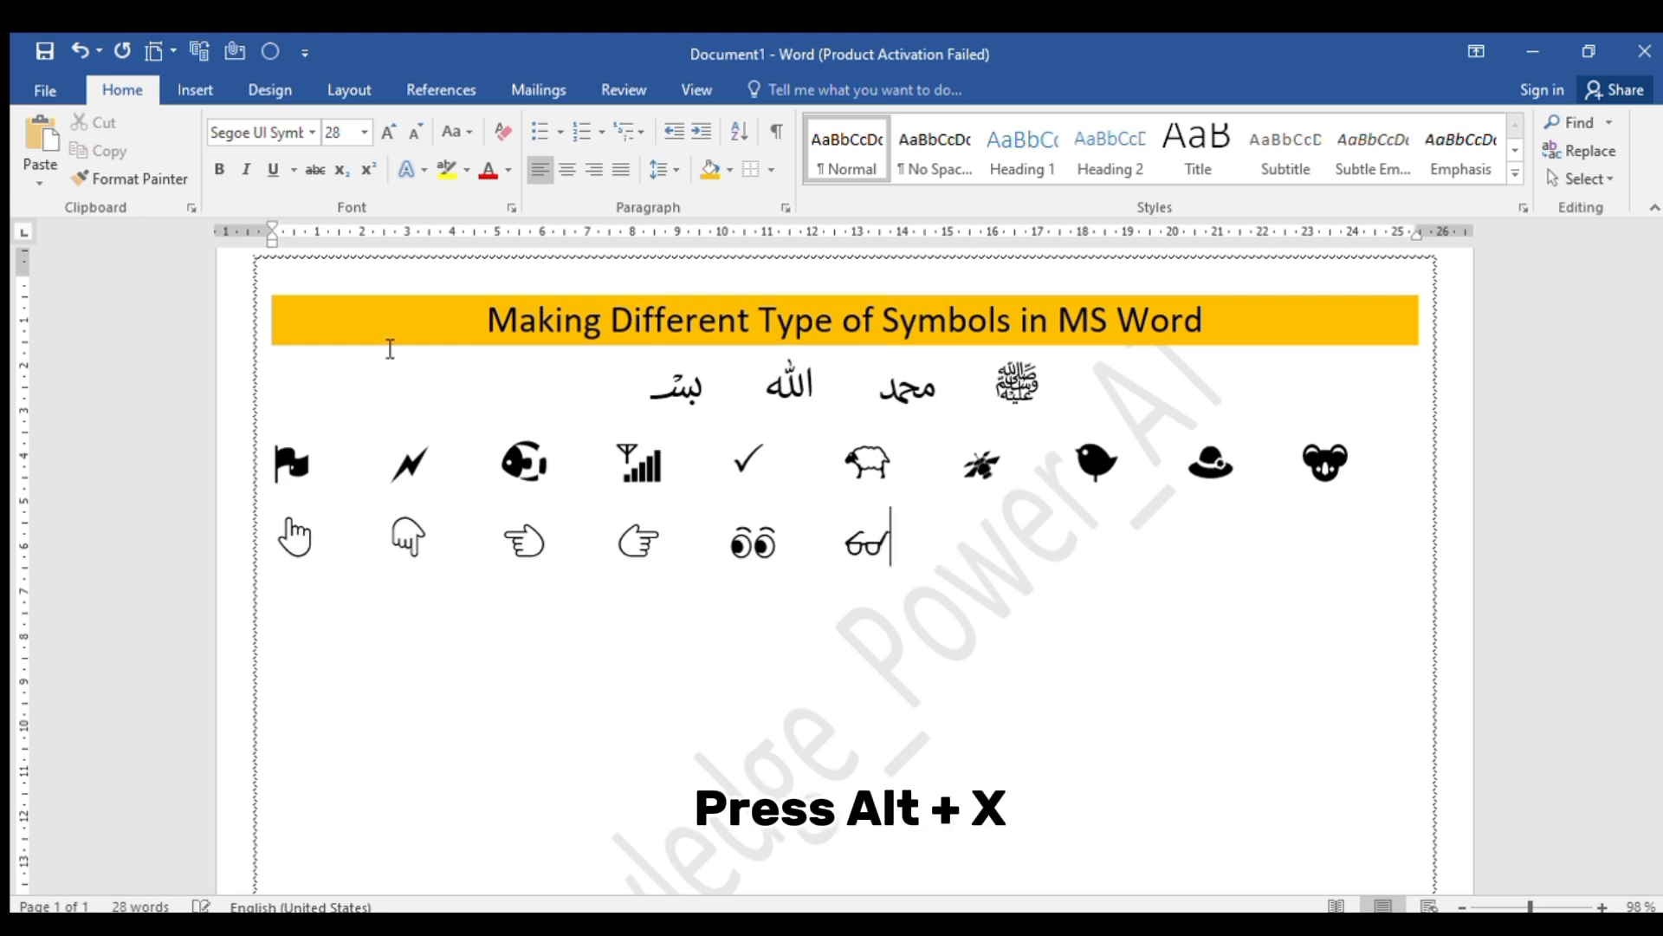
Add the crown symbol from Unicode code 1F451 and the T-shirt symbol from 1F455, each preceded by tab spacing
key(Tab)
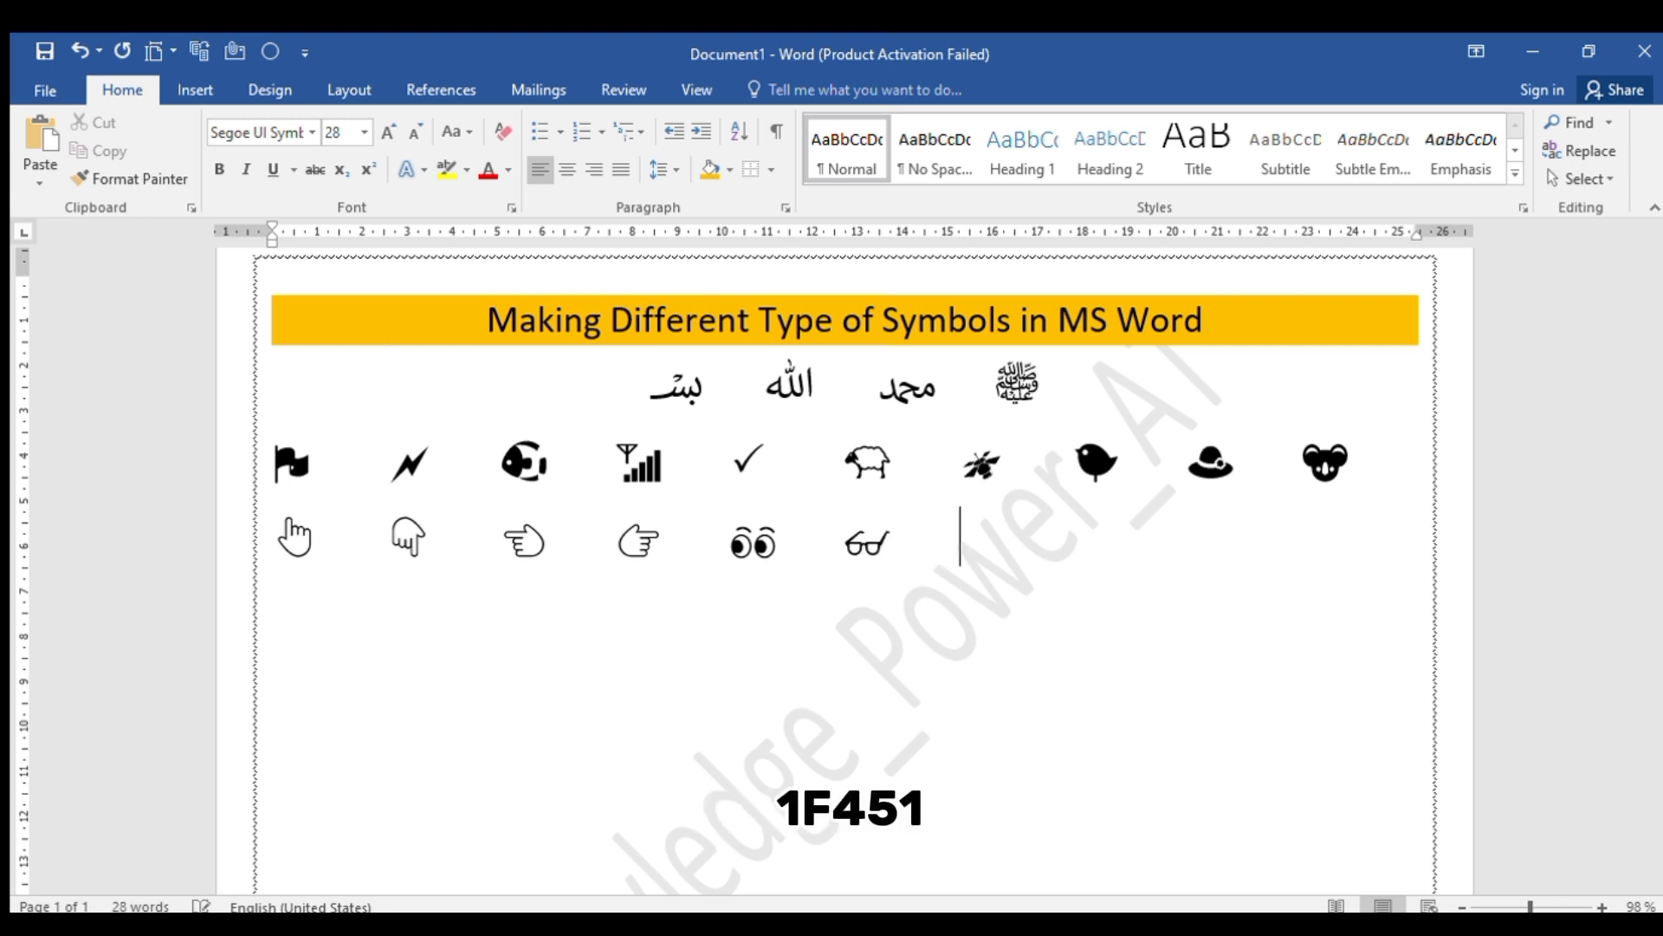
text(1F451)
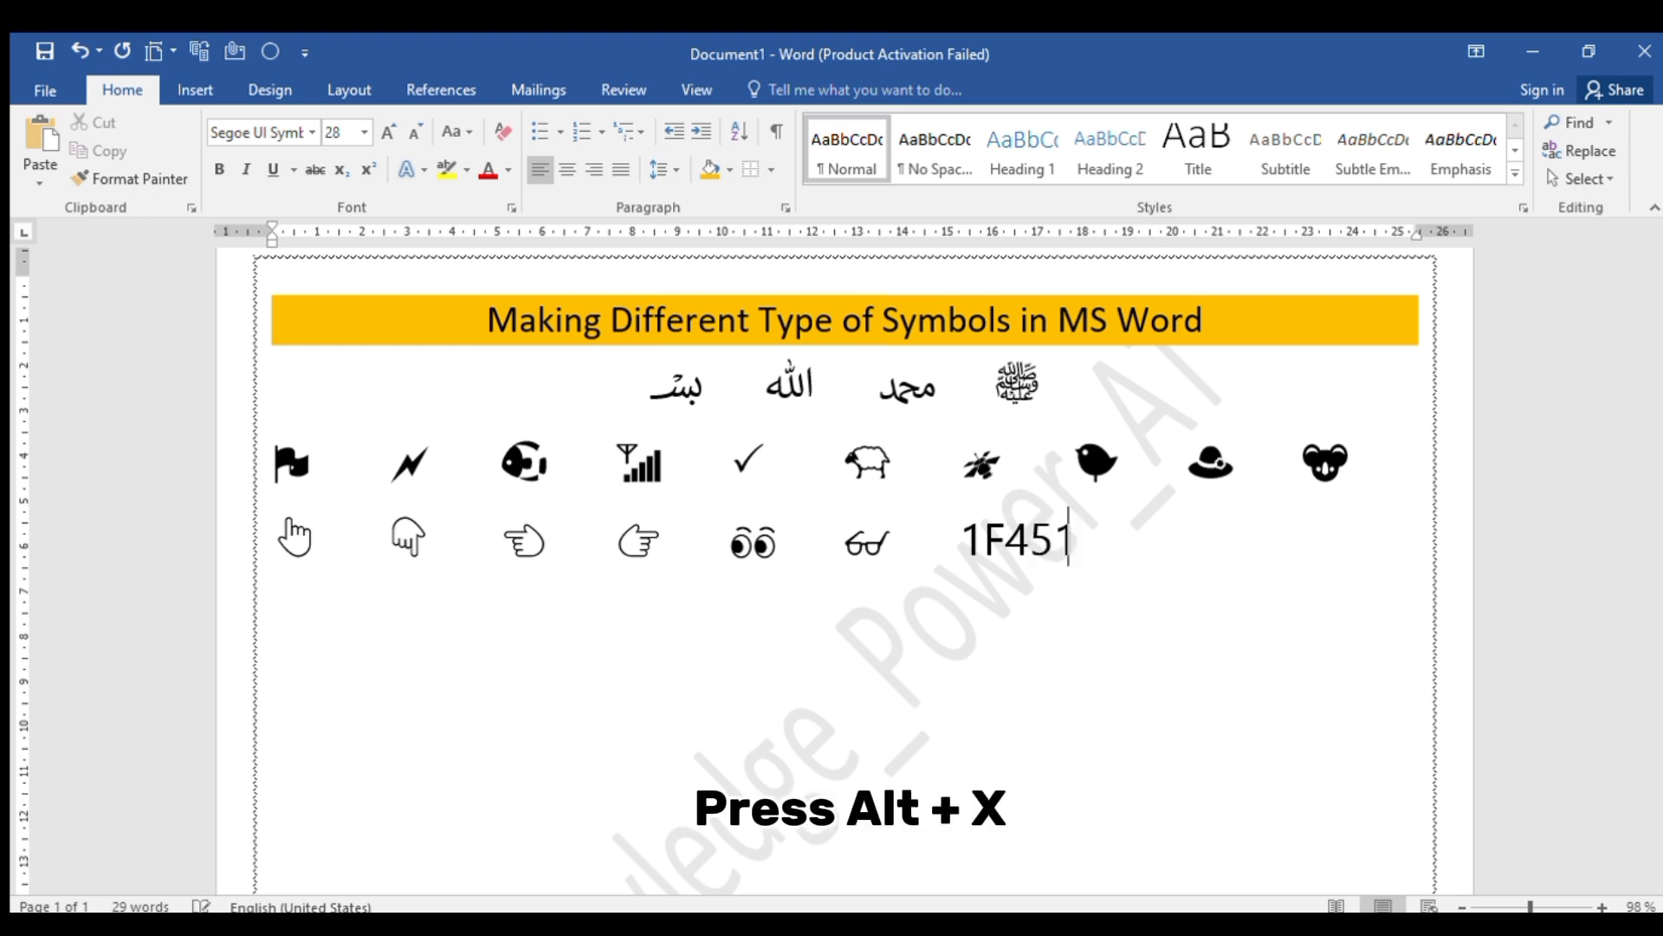
key(alt+x)
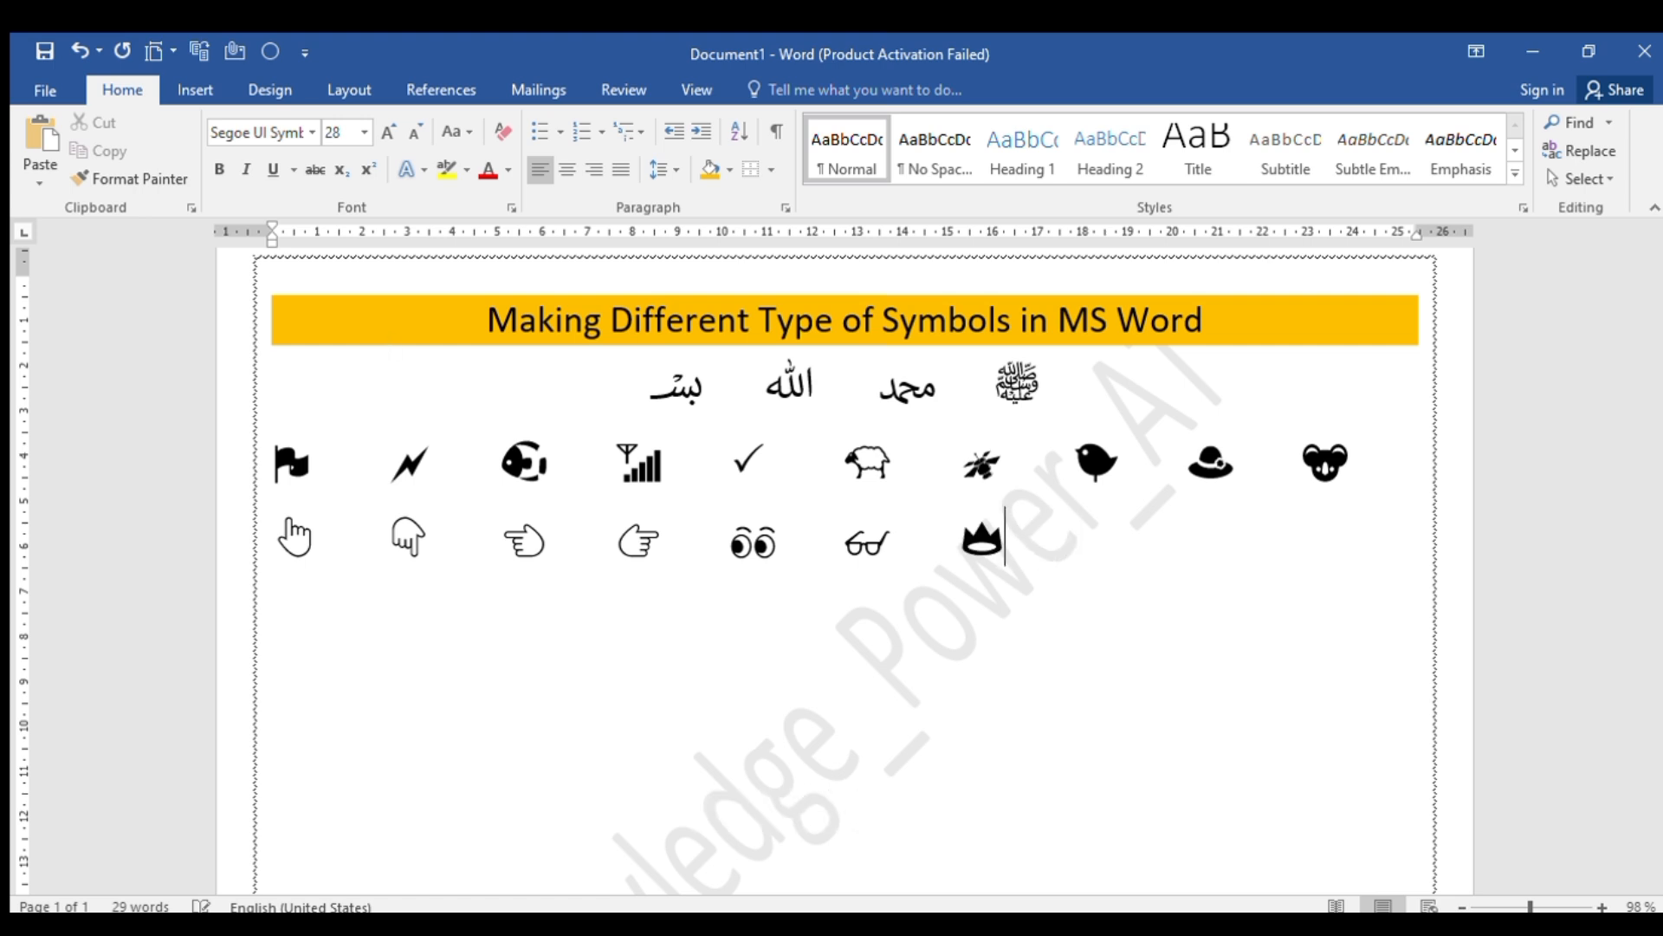
key(Tab)
text(1F455)
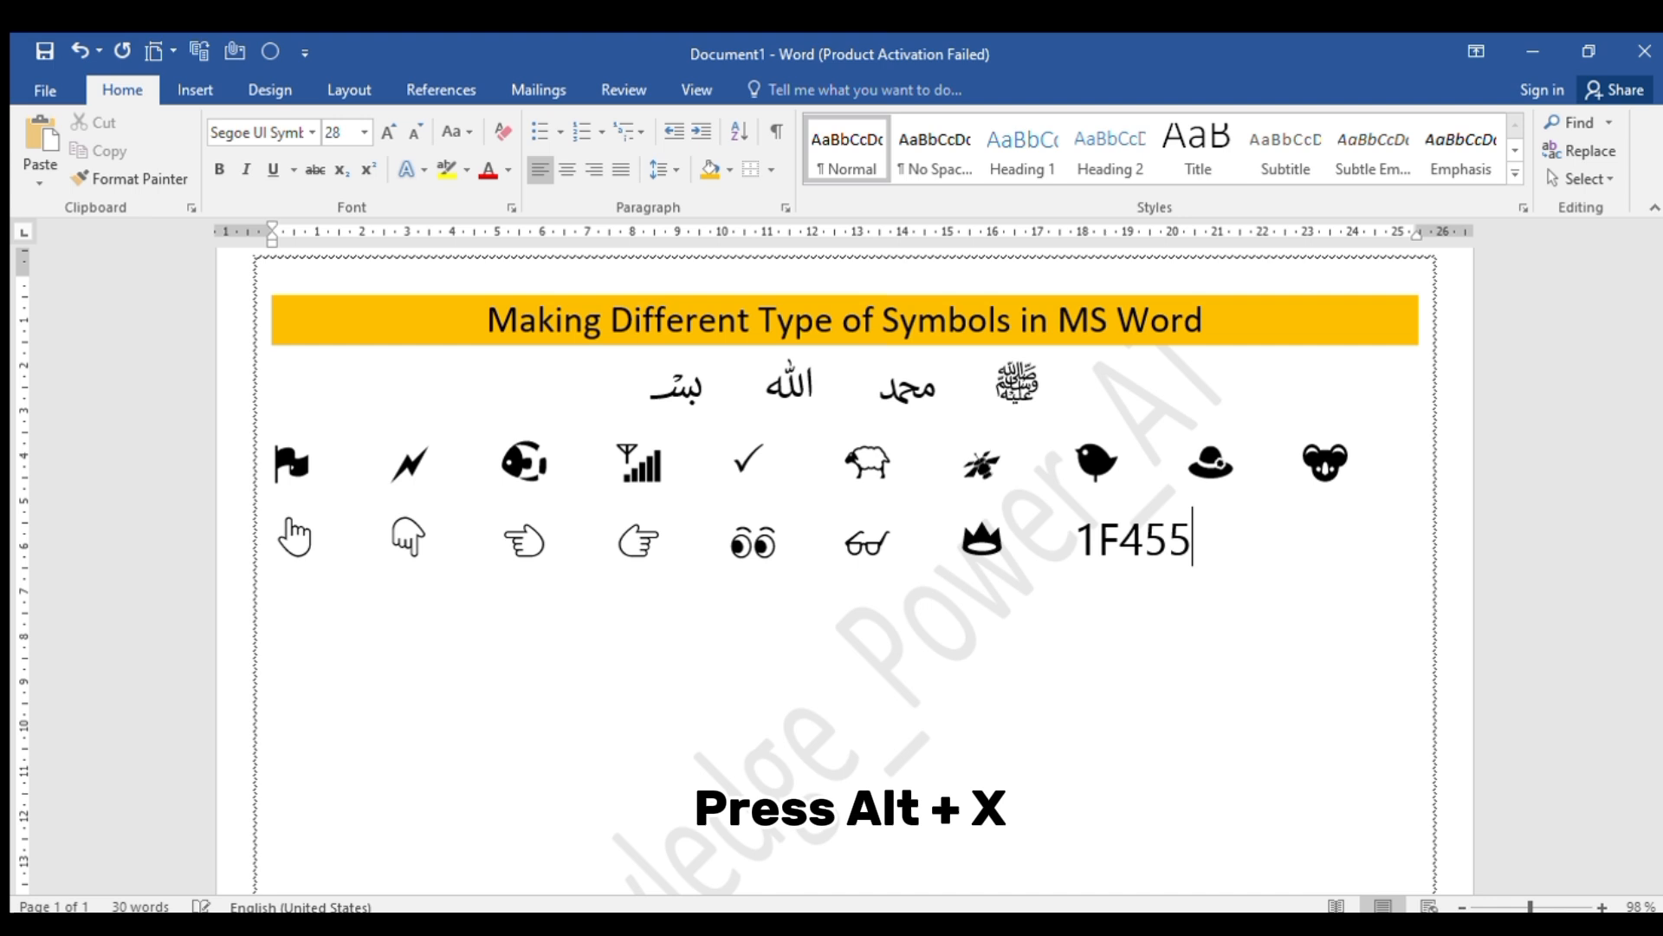
key(alt+x)
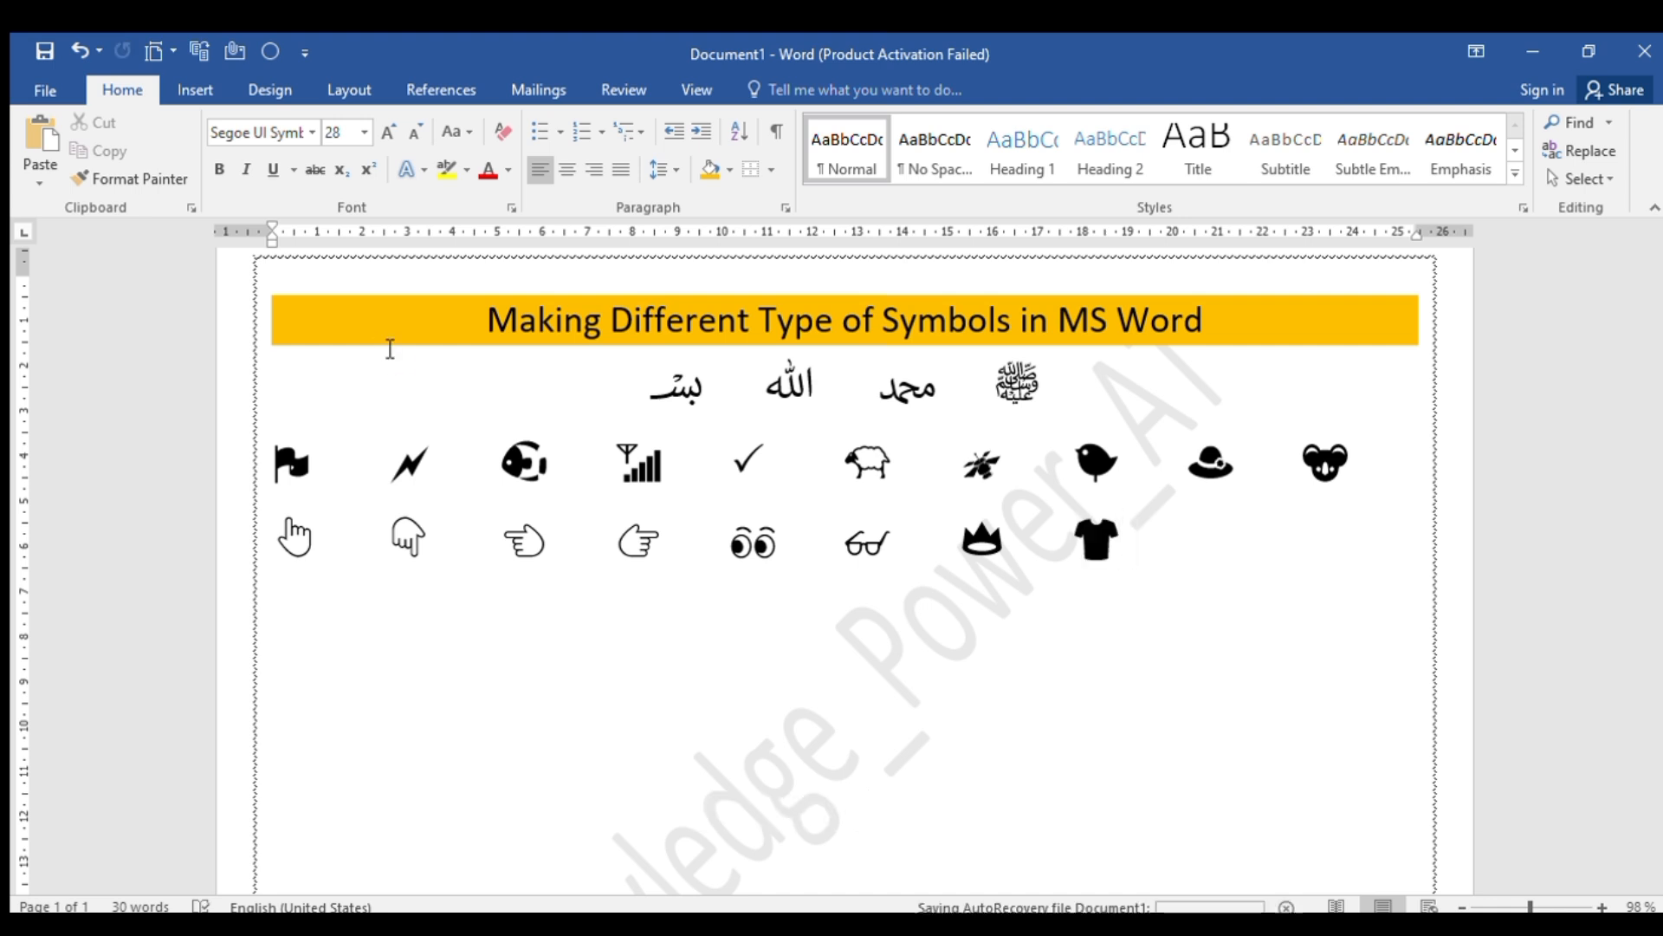
Add the trousers symbol from Unicode code 1F456 and the dress symbol from 1F457, each preceded by tab spacing
key(Tab)
text(1F456)
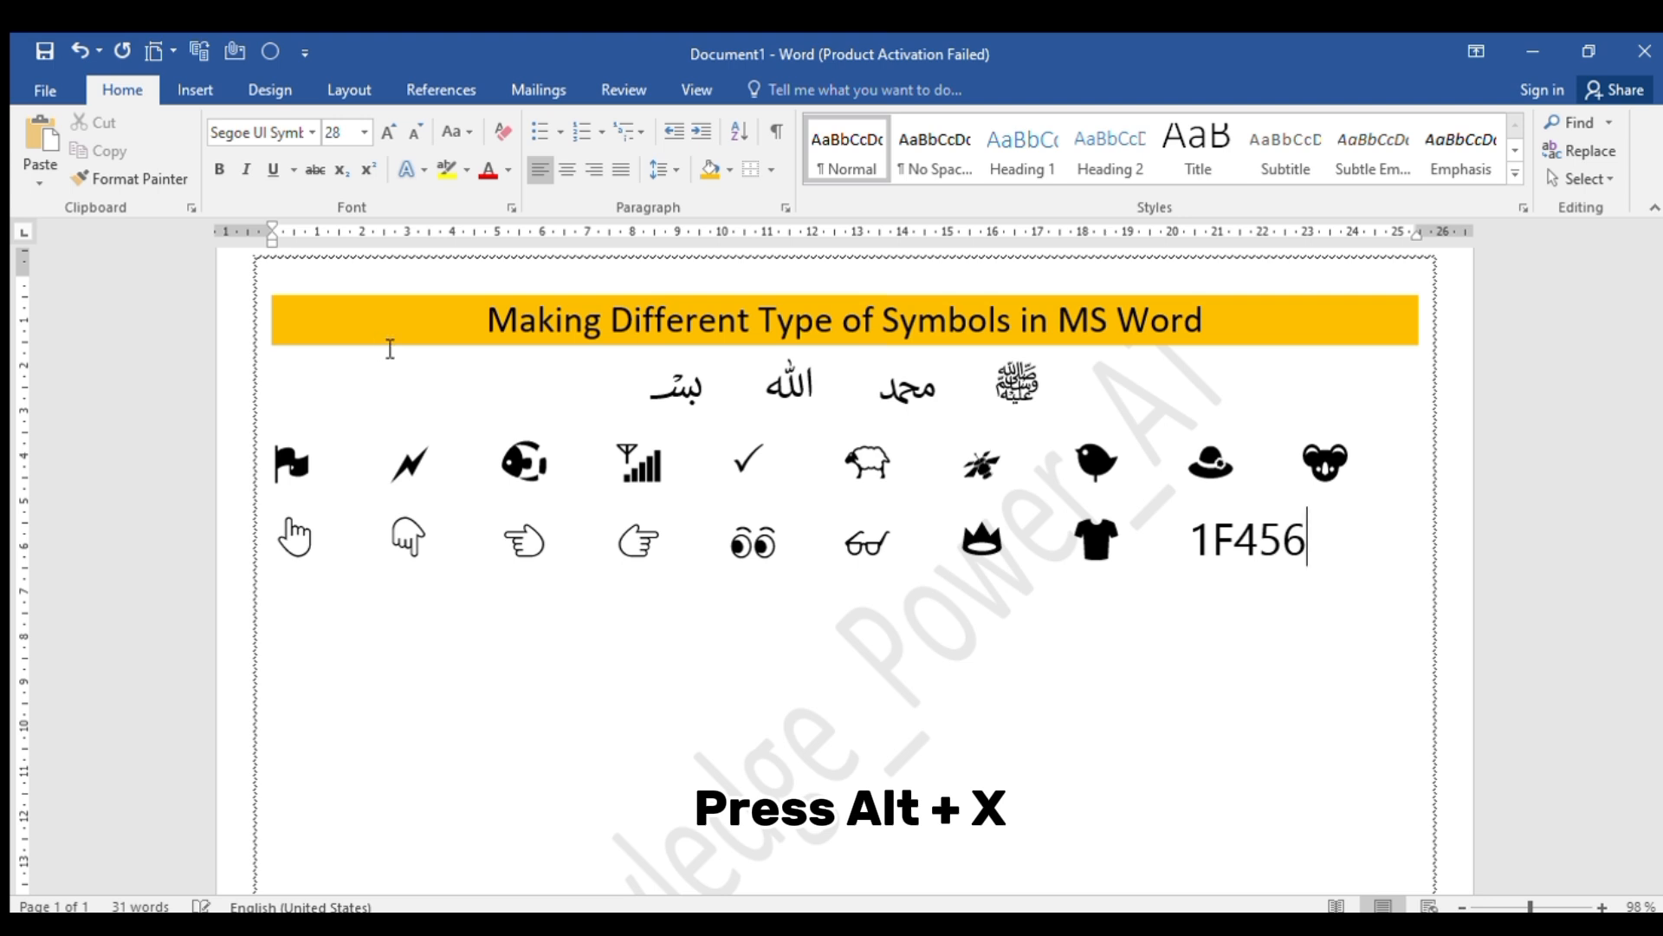
key(alt+x)
key(Tab)
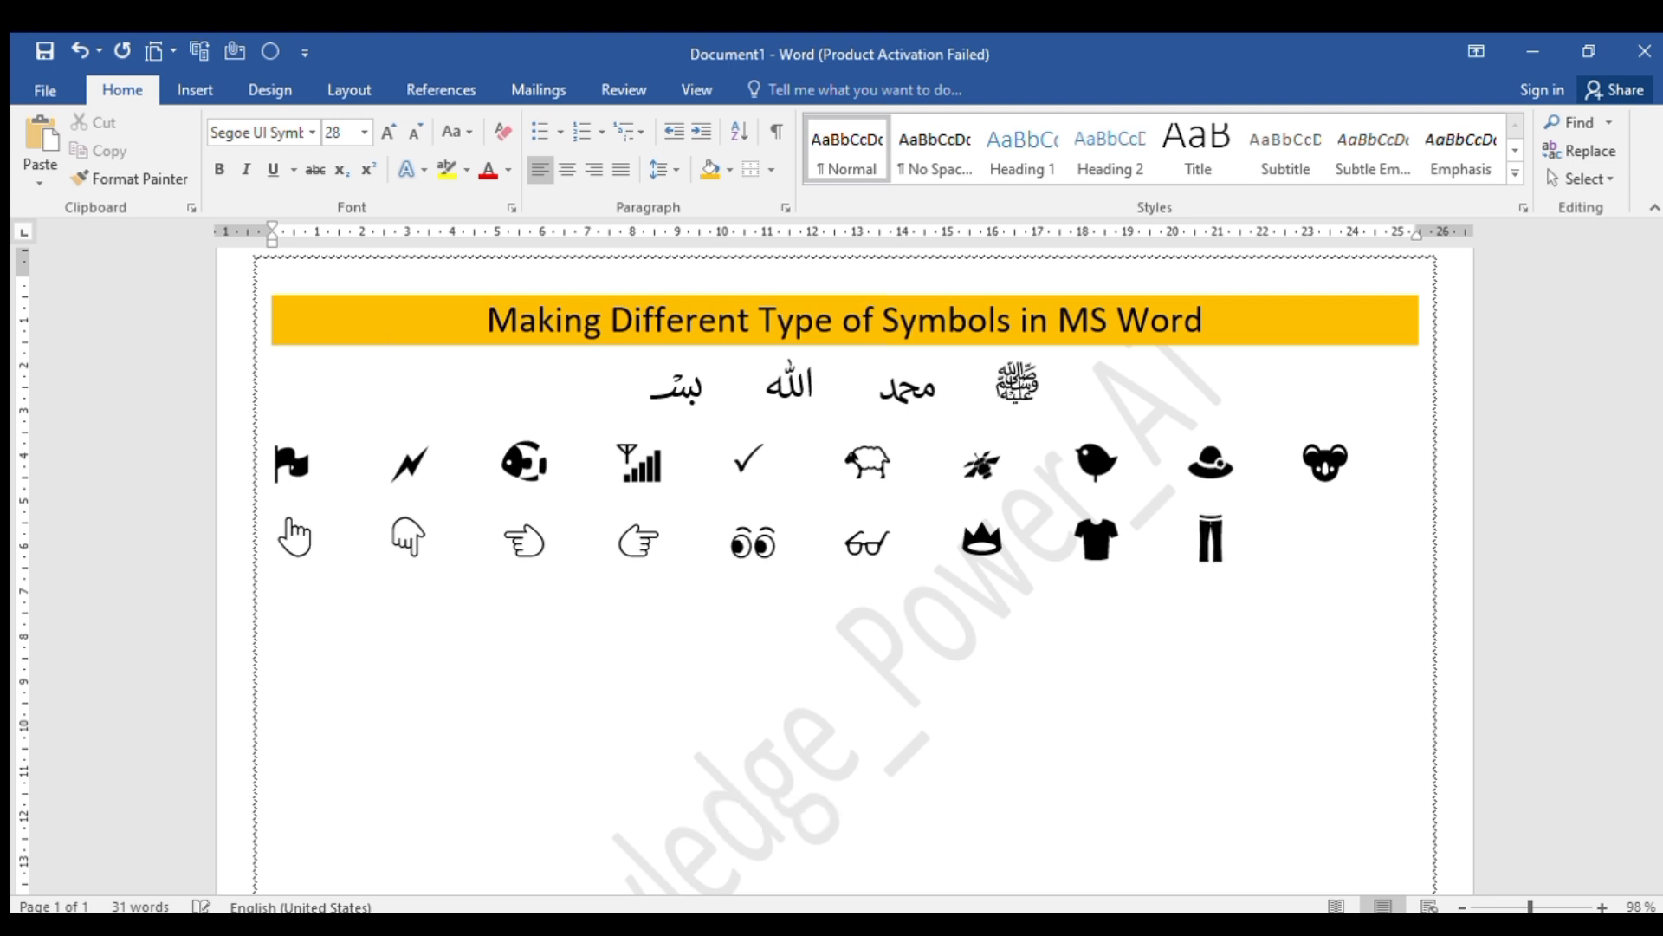
text(1F457)
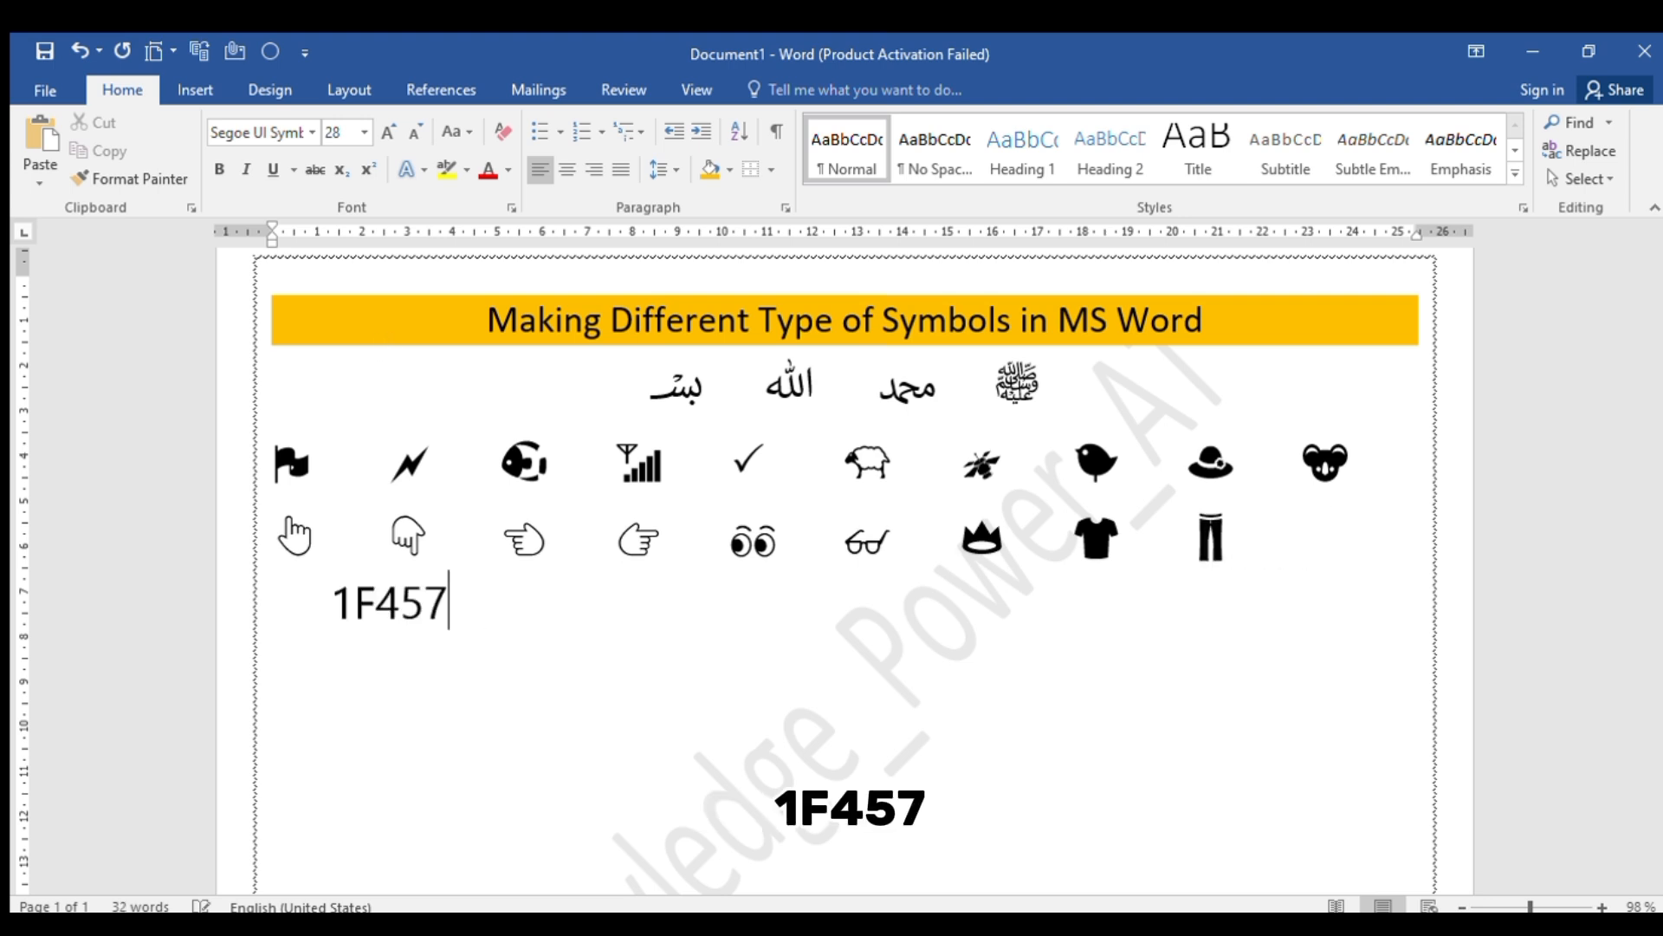
key(alt+x)
Start a new row with the kimono symbol from Unicode code 1F458 and the barred symbol from 1D312, separated by tab spacing
key(Return)
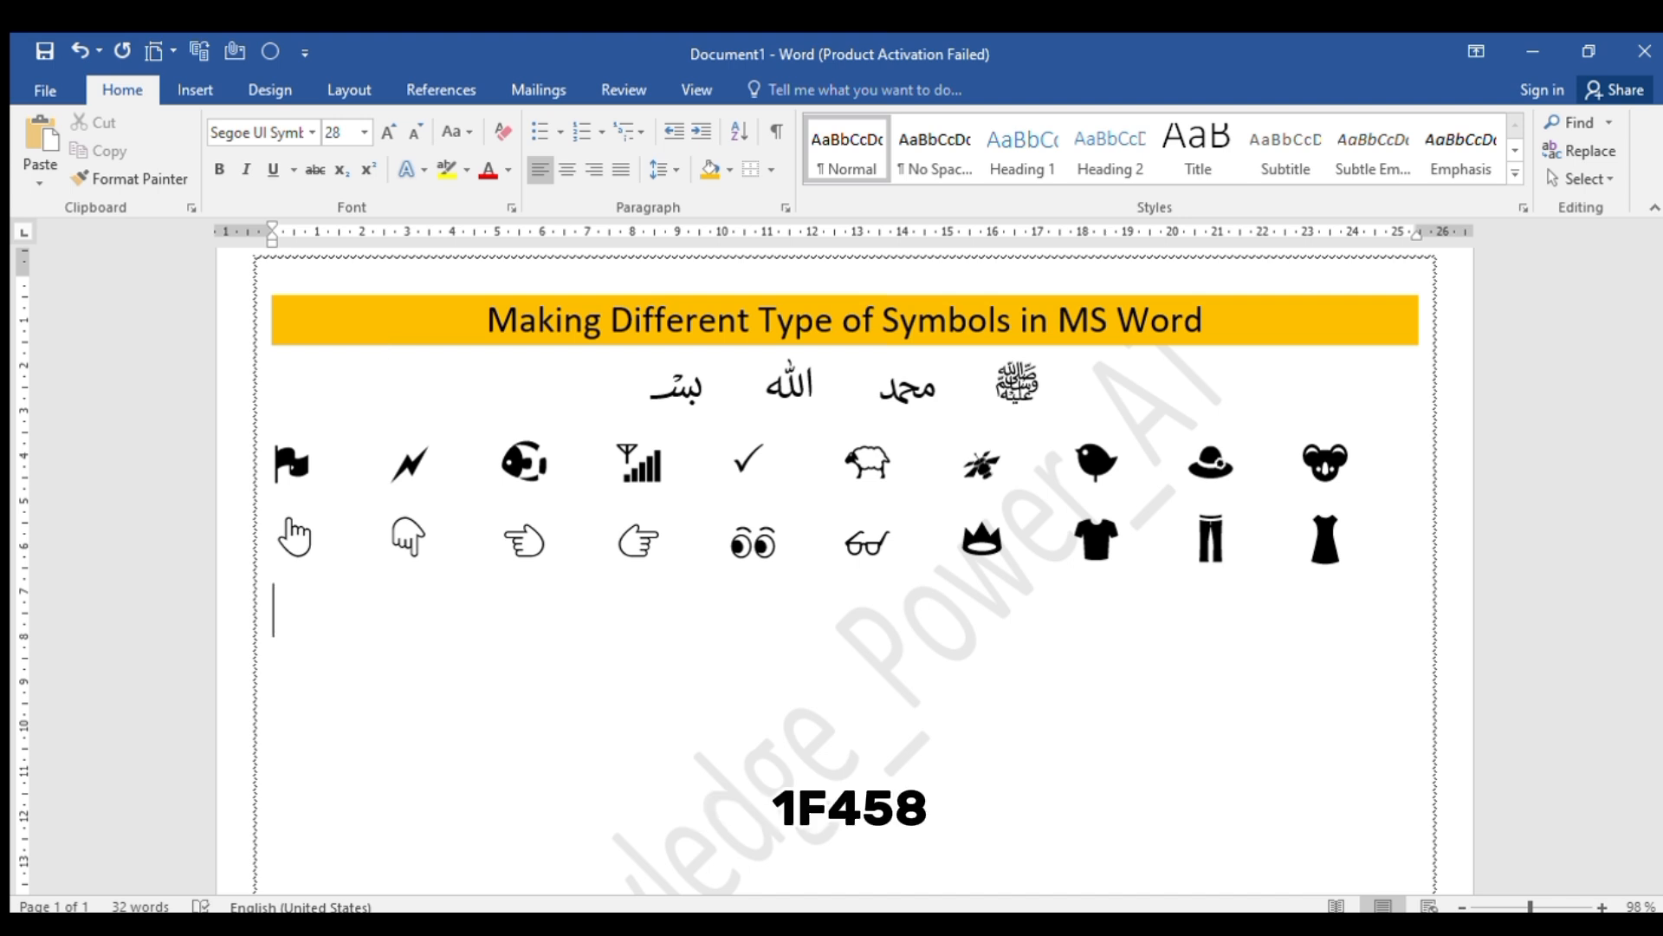
text(1F458)
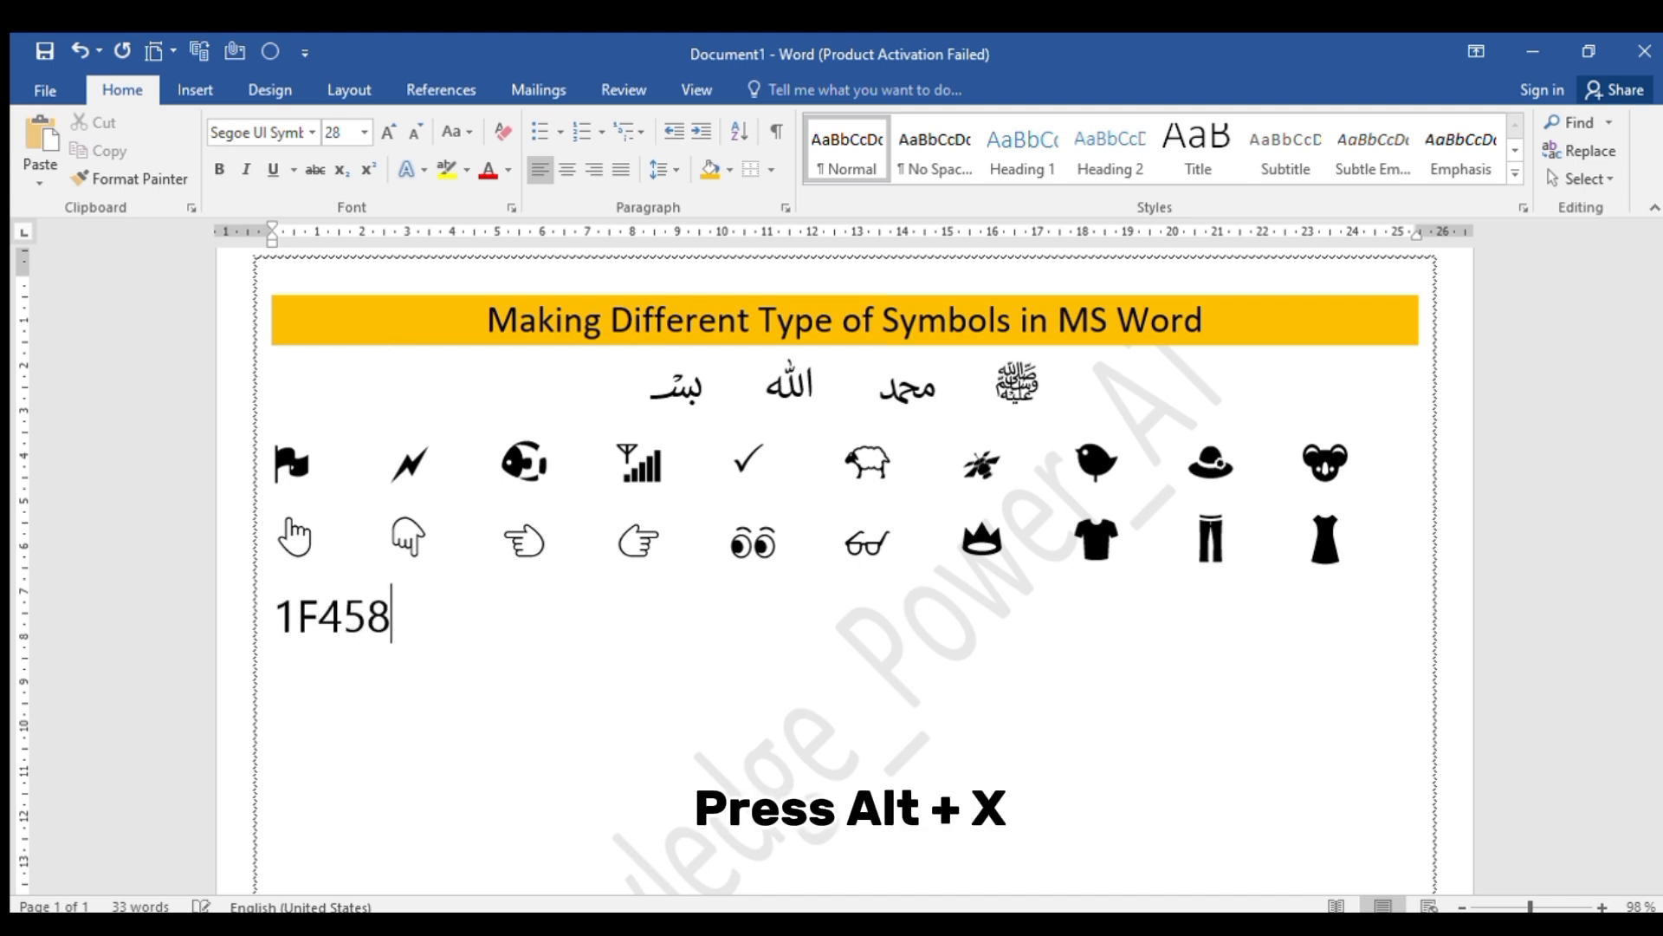
key(alt+x)
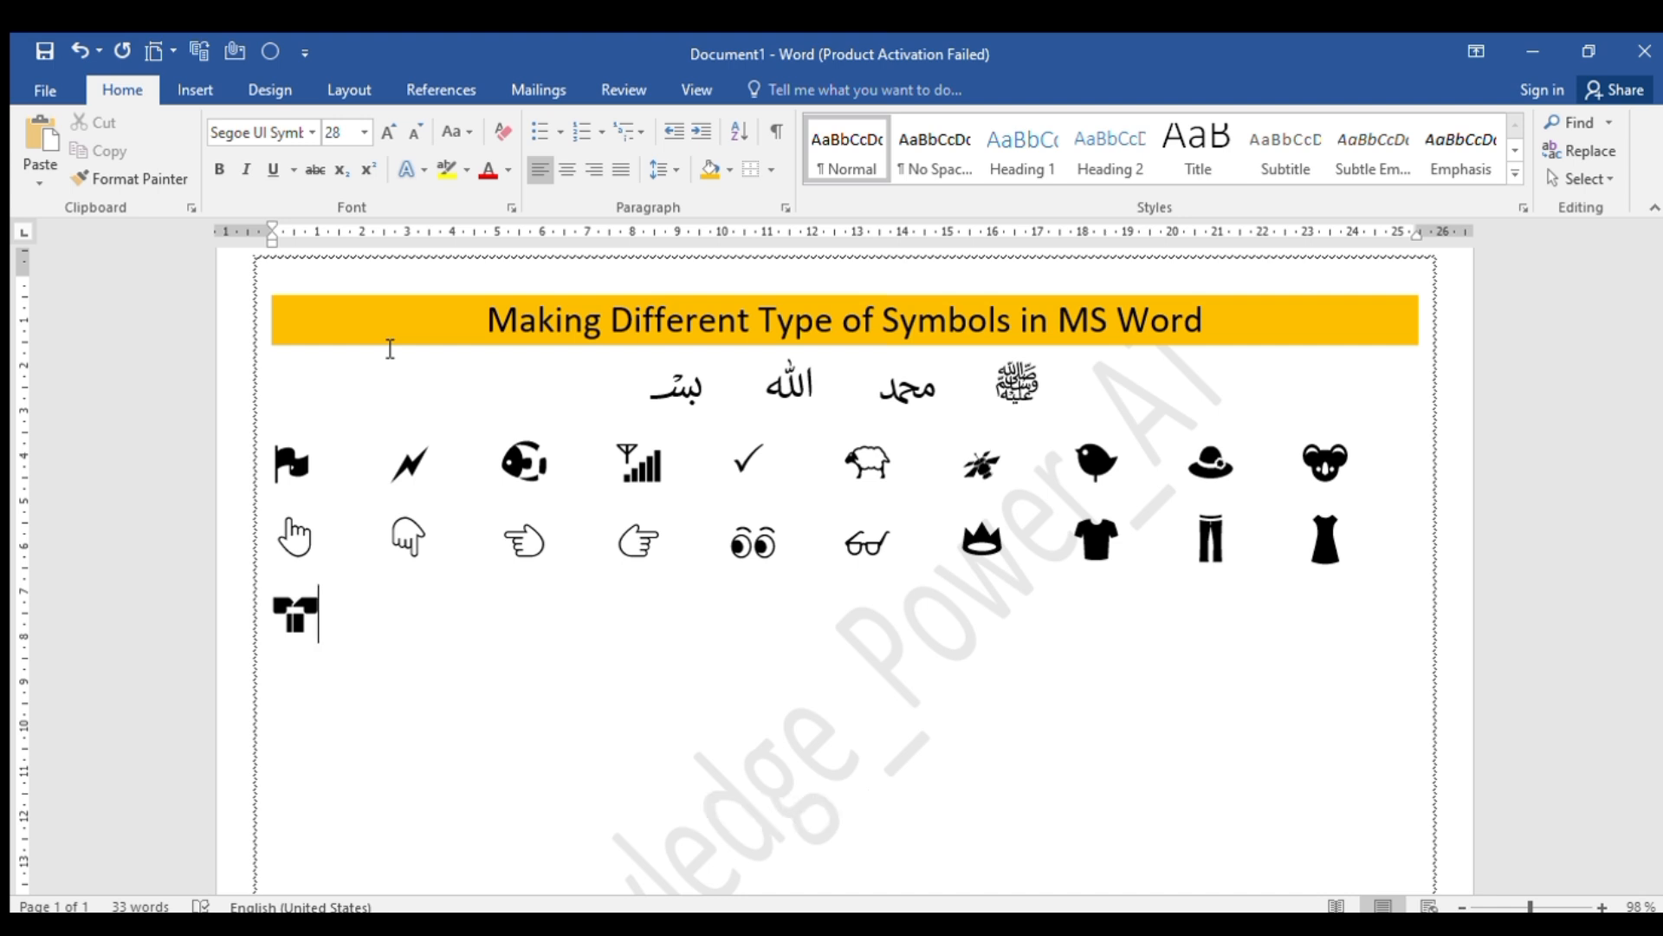
key(Tab)
key(Tab)
text(1D312)
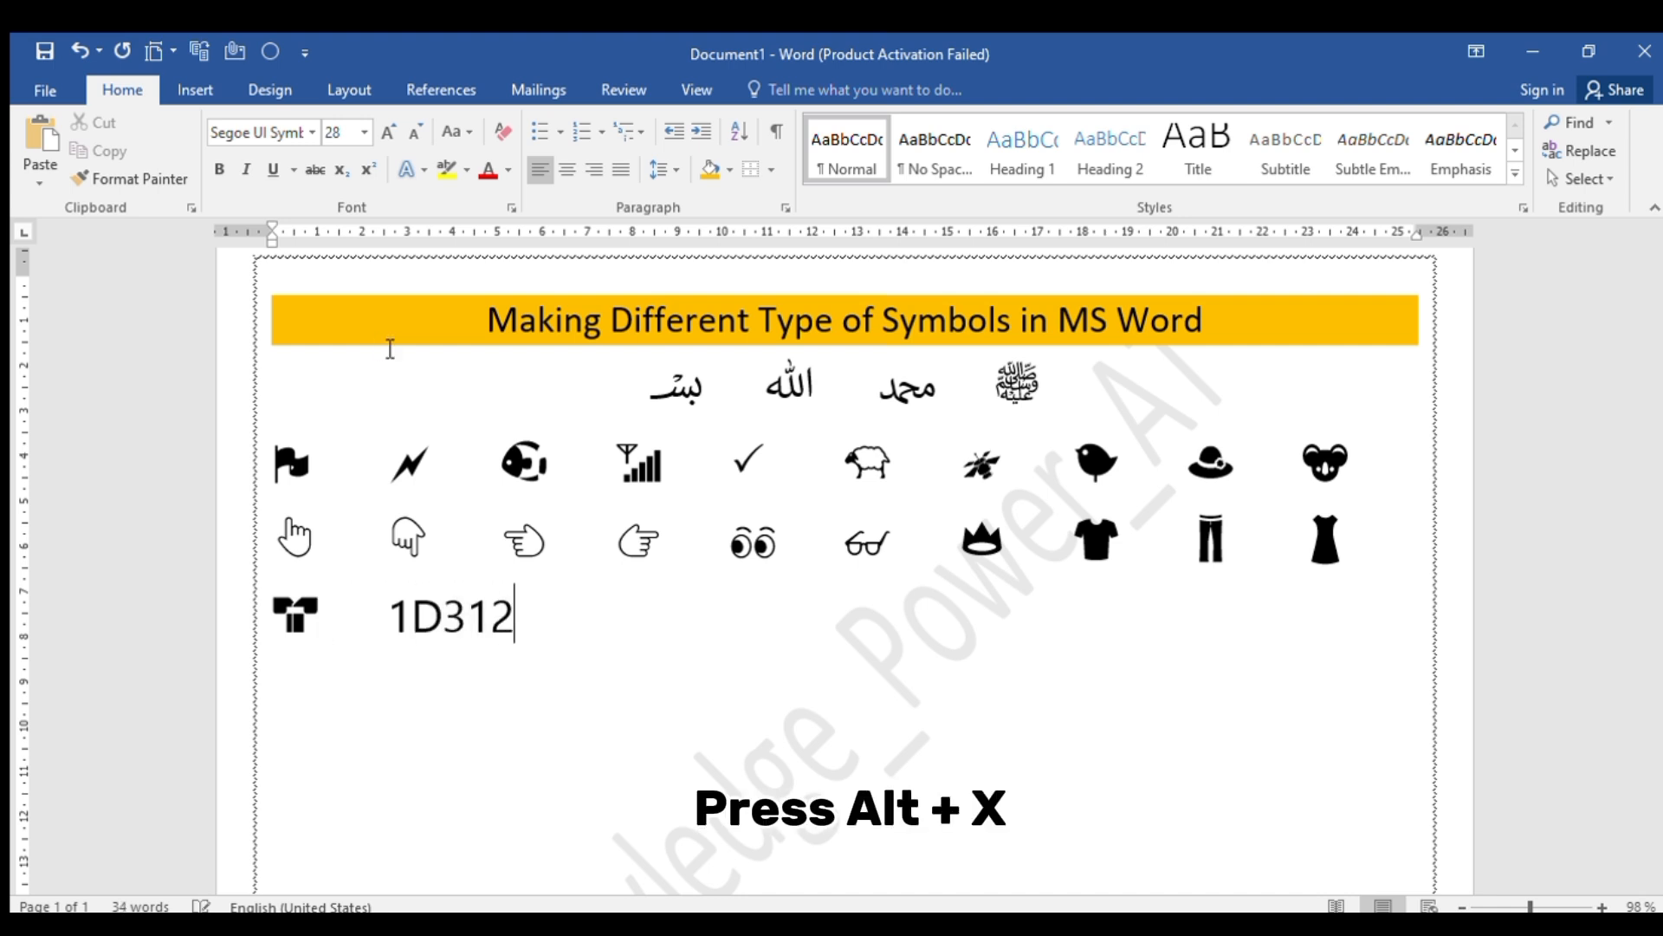
key(alt+x)
Add the epsilon symbol from Unicode code 1D716 and the horns hand sign from 1F918, each preceded by tab spacing
key(Tab)
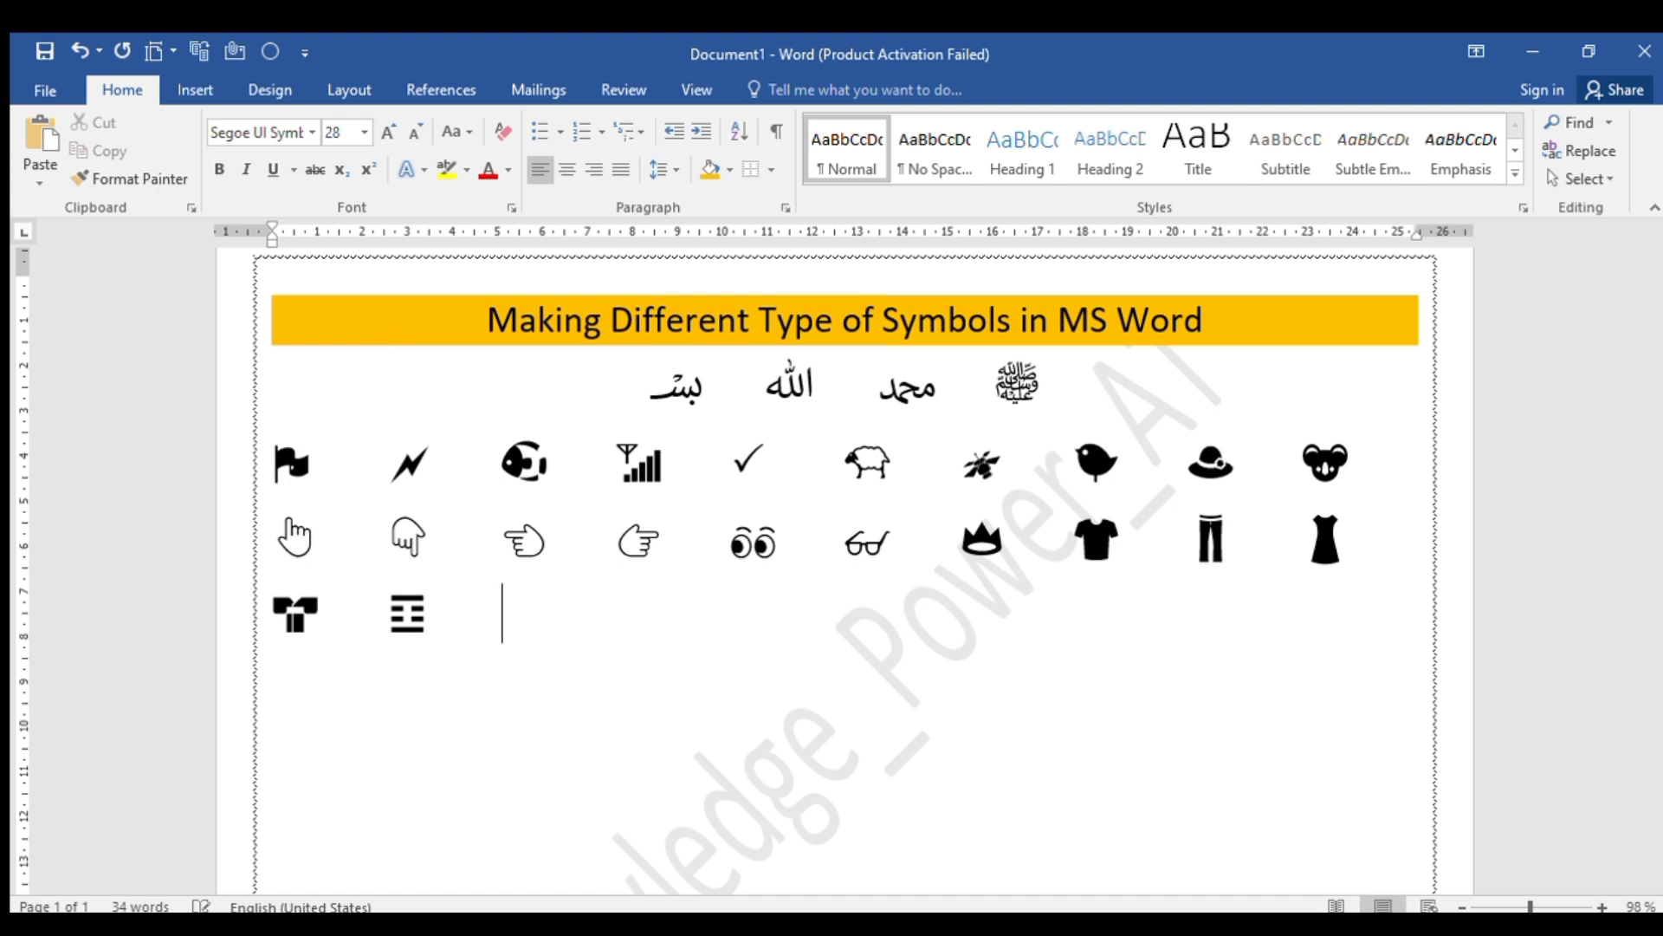
text(1)
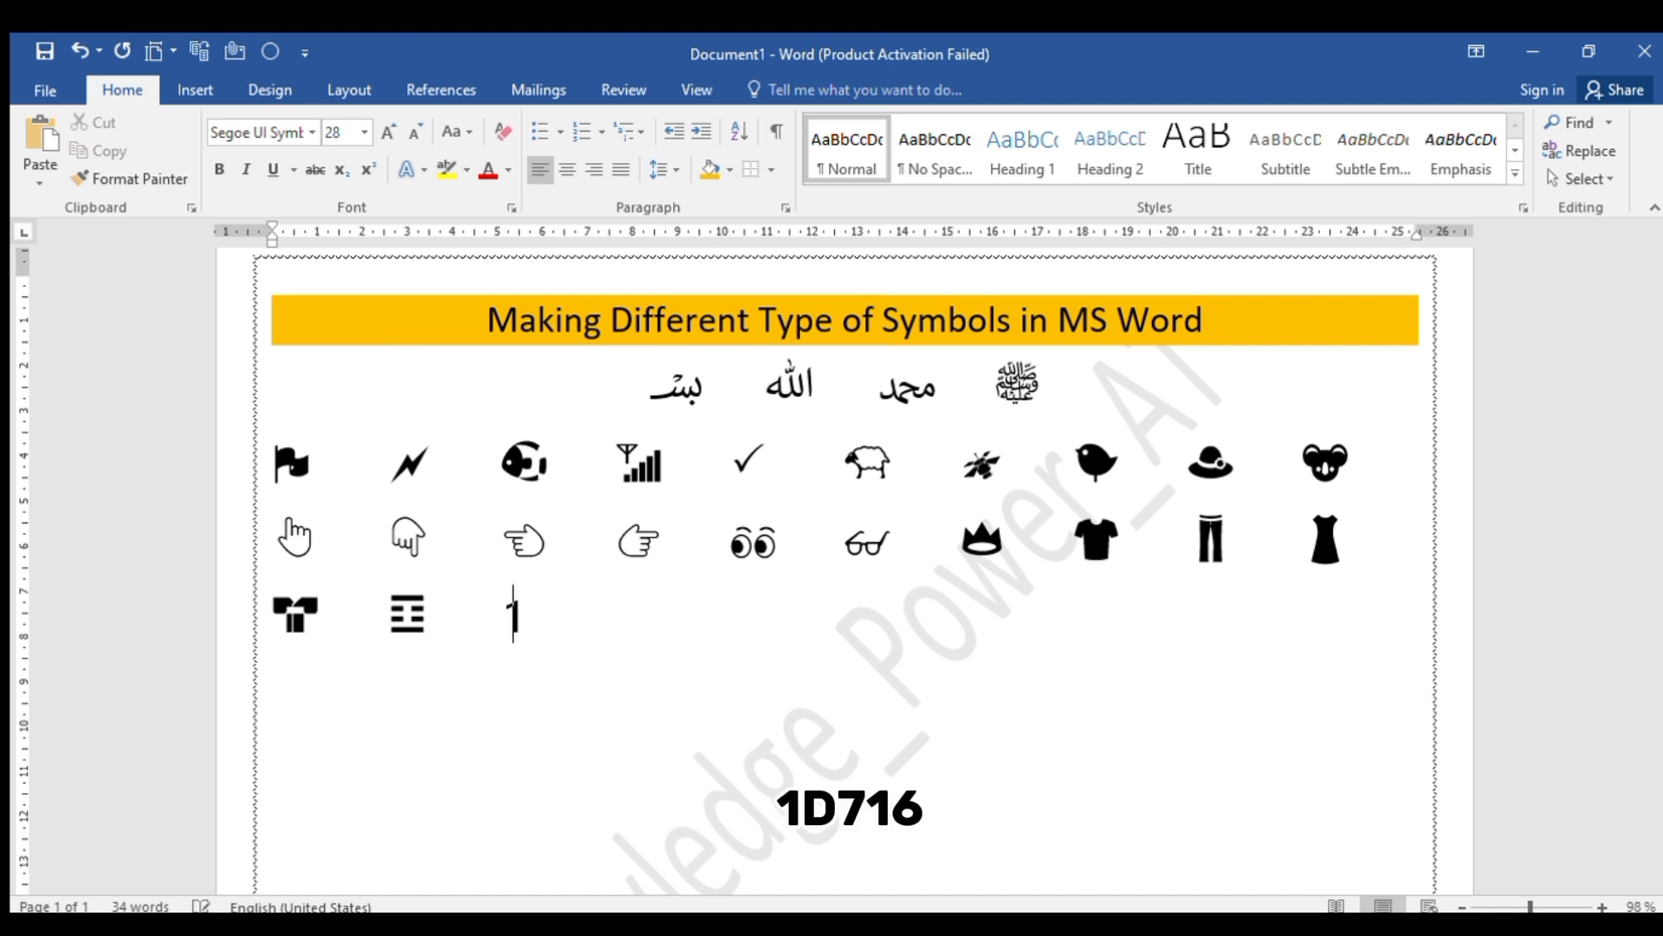
text(D716)
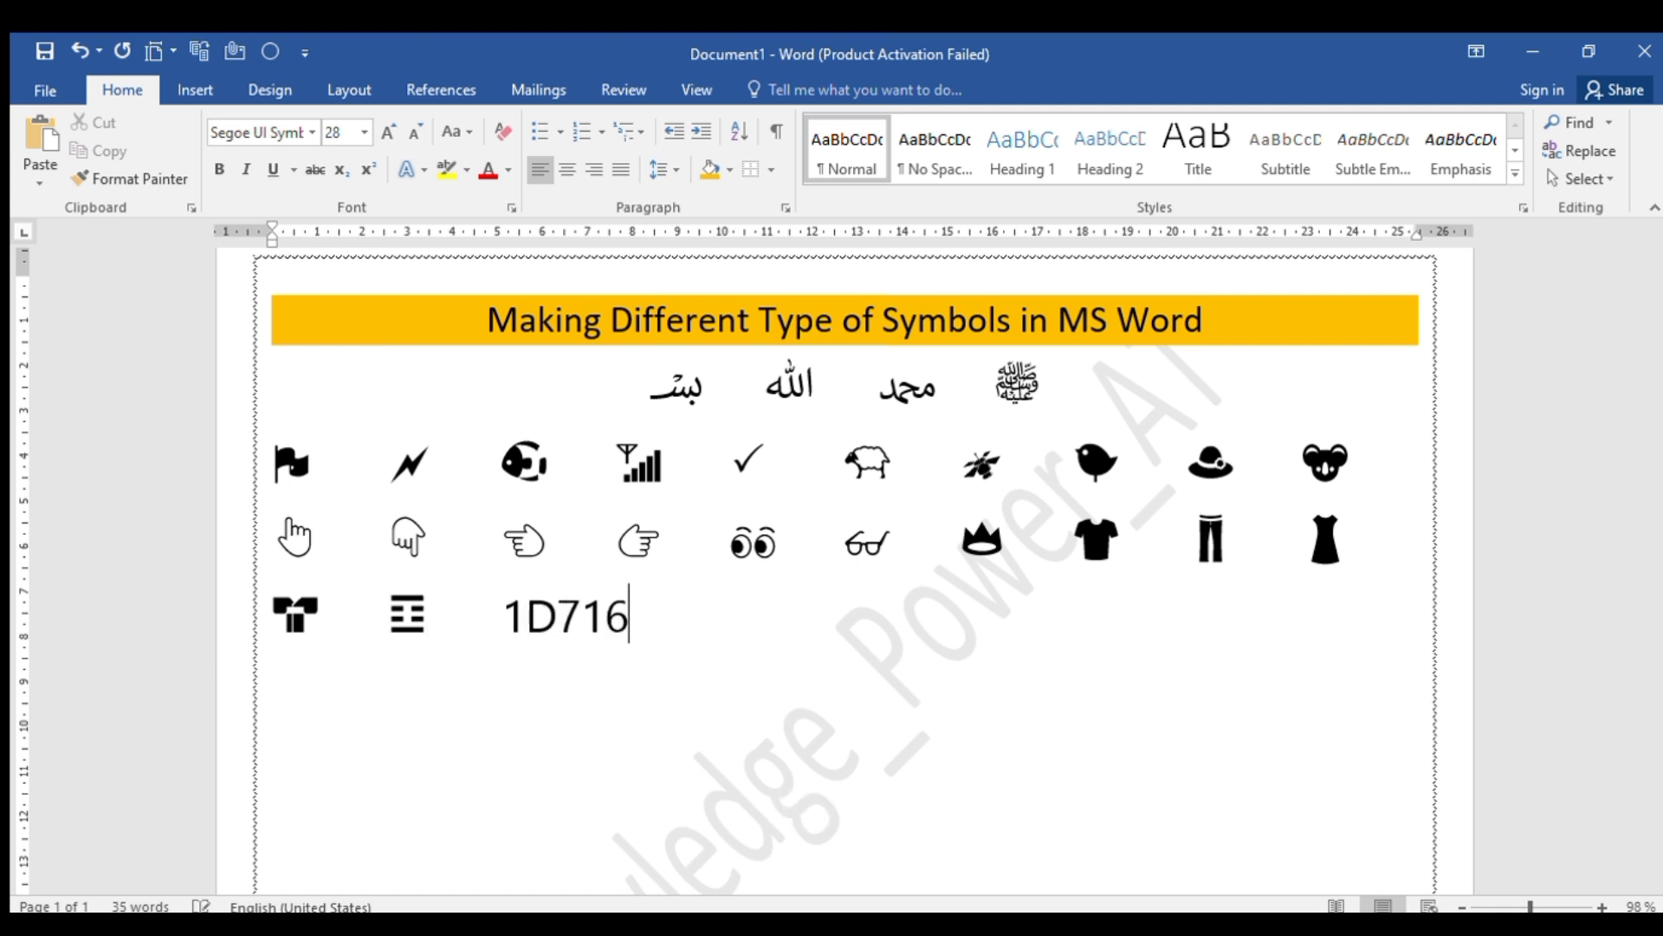
key(alt+x)
key(Tab)
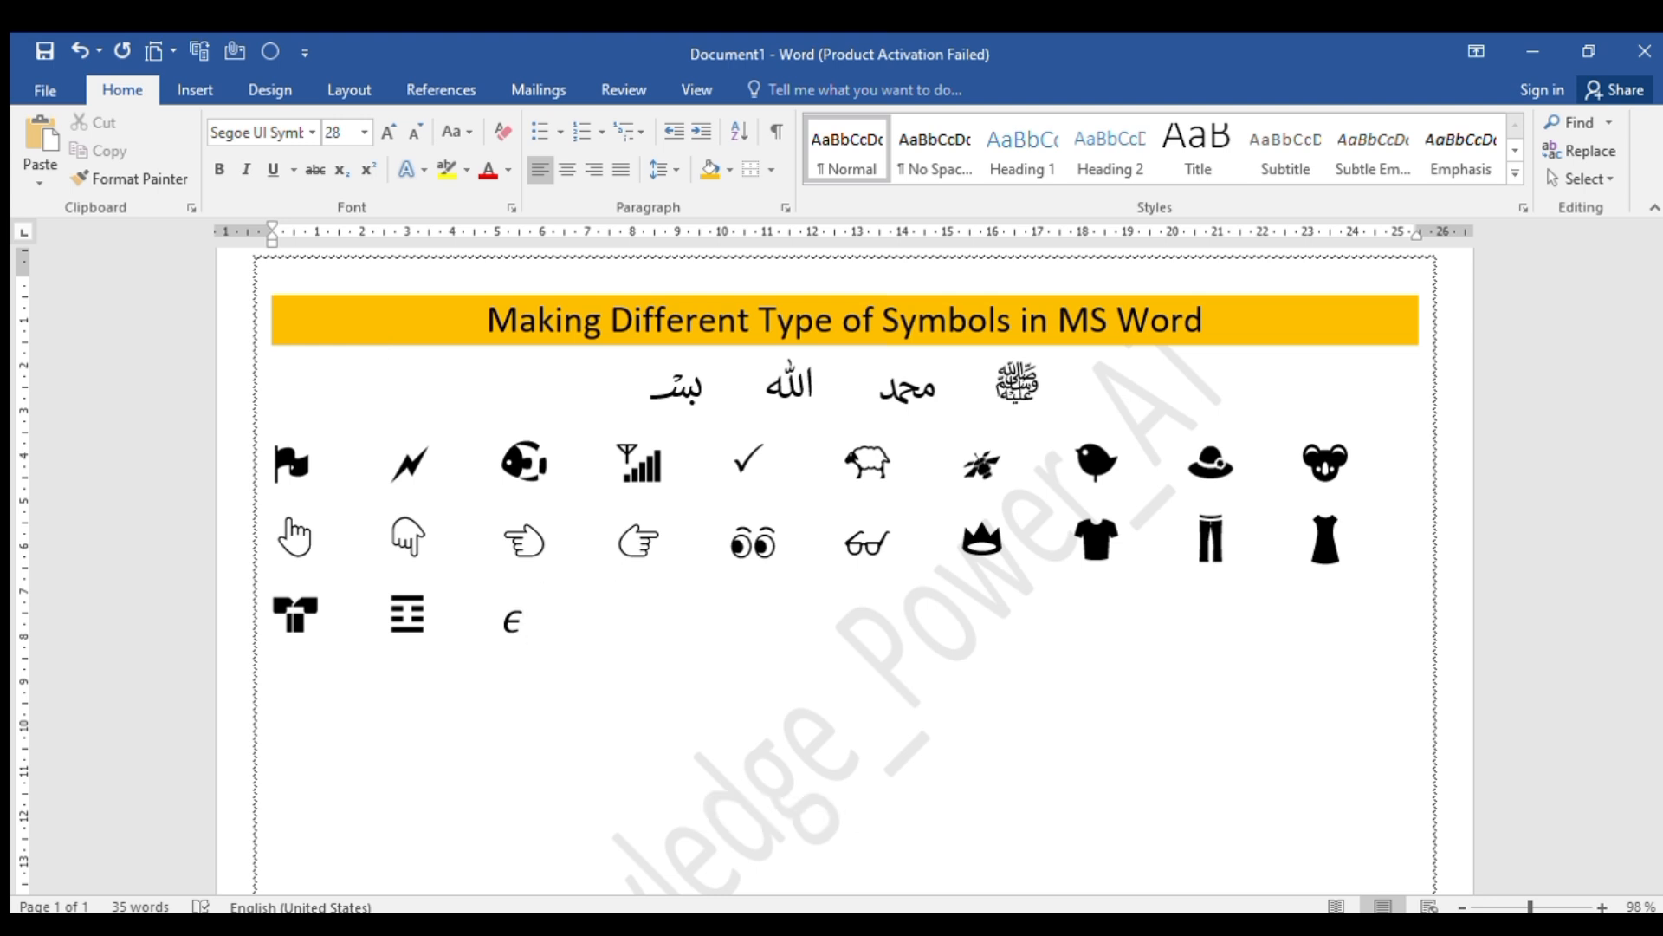
text(1F918)
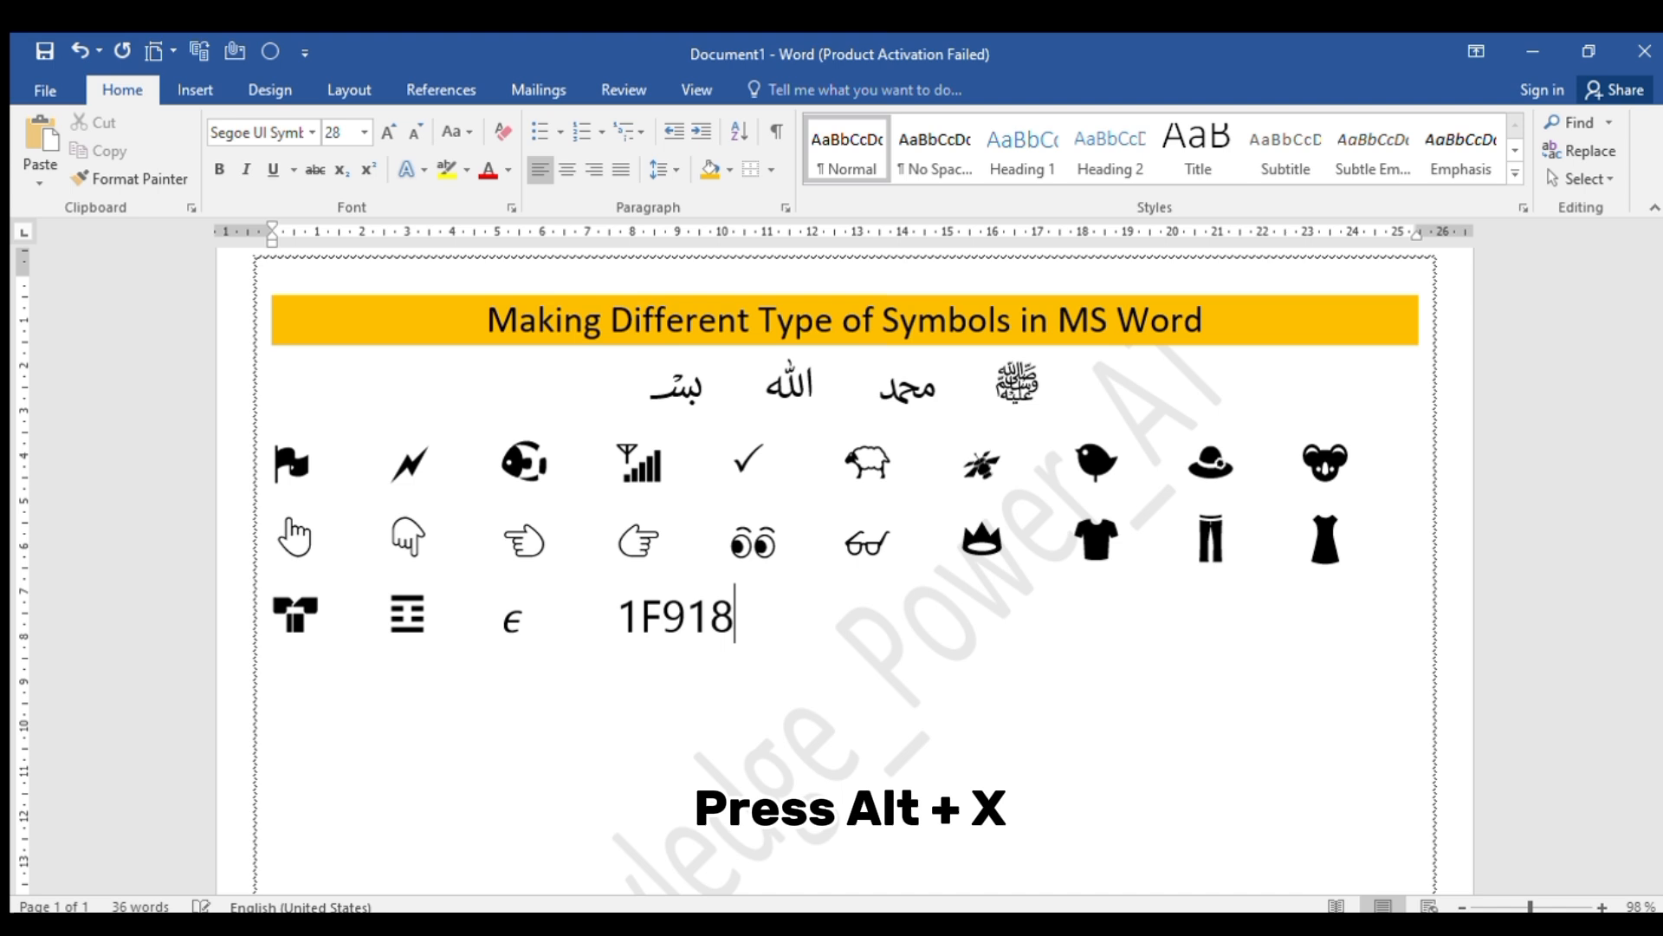
key(alt+x)
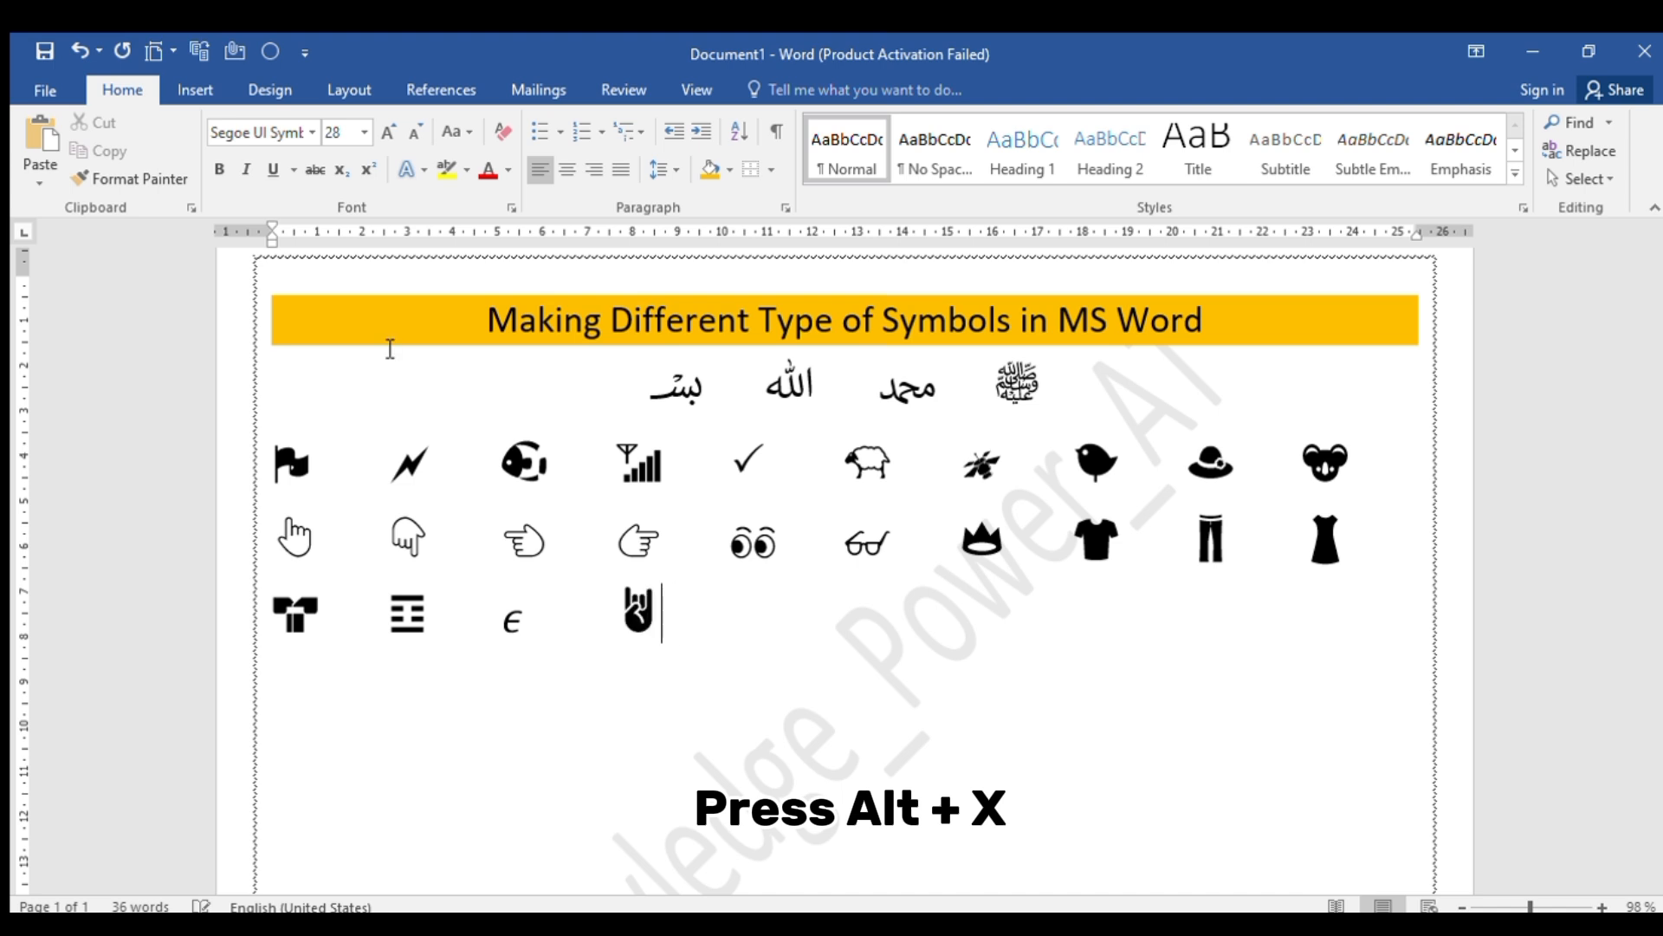
Add the bandaged face from Unicode code 1F915 and the thinking face from 1F914, each preceded by tab spacing
key(Tab)
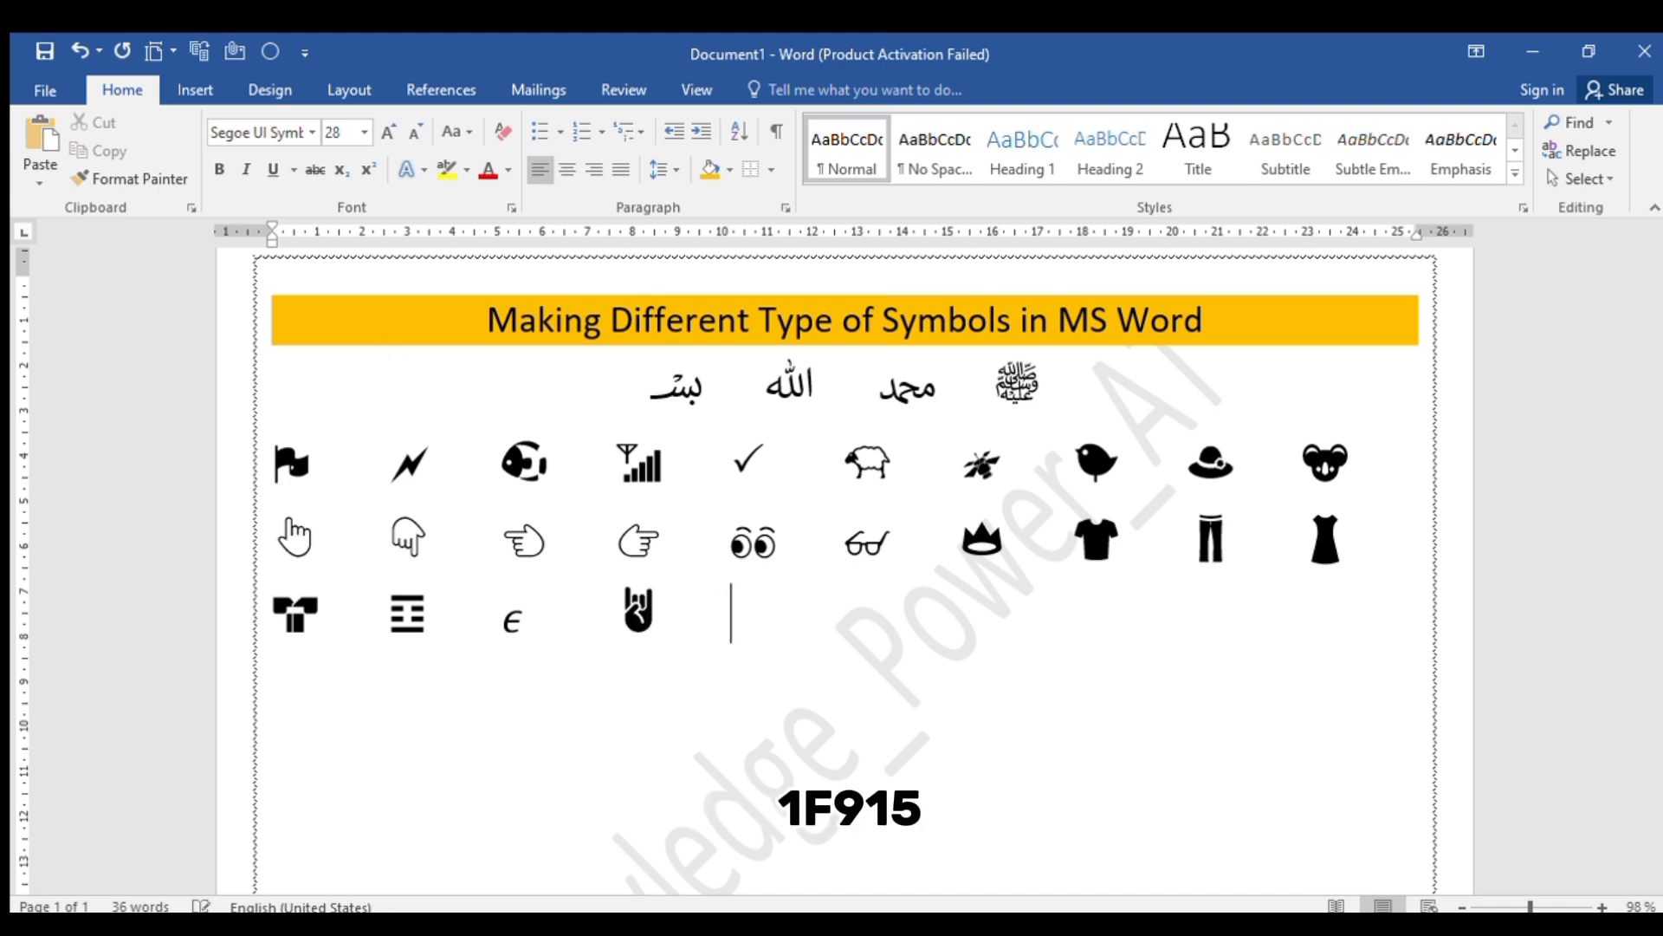
text(1F915)
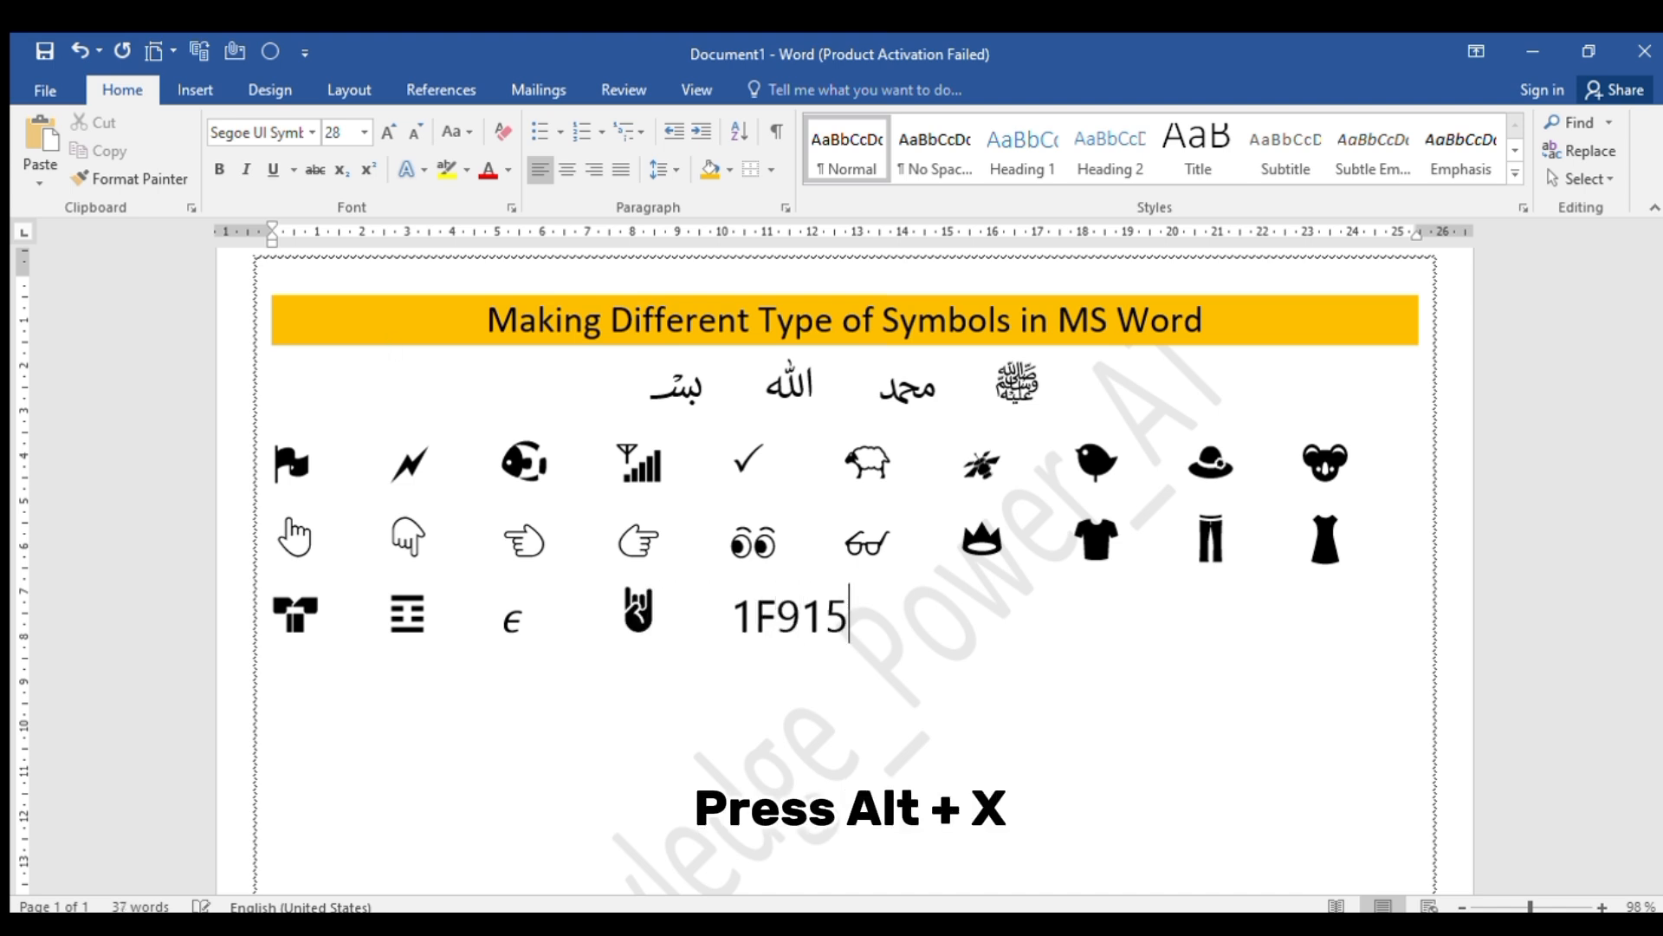
key(alt+x)
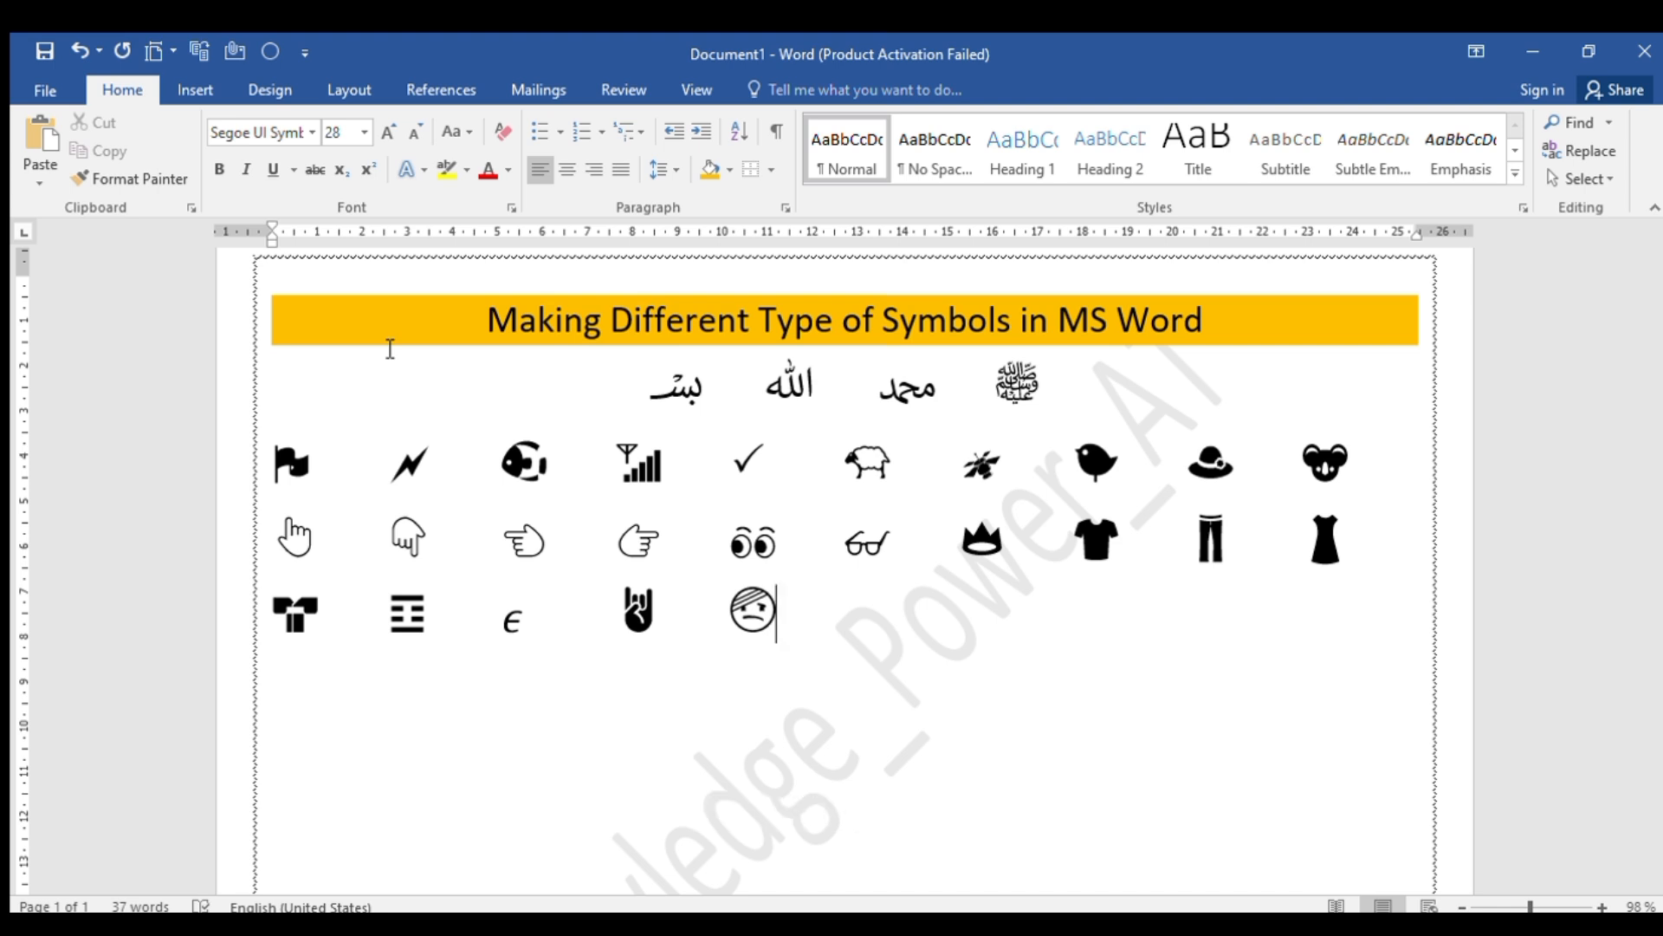
key(Tab)
text(1F)
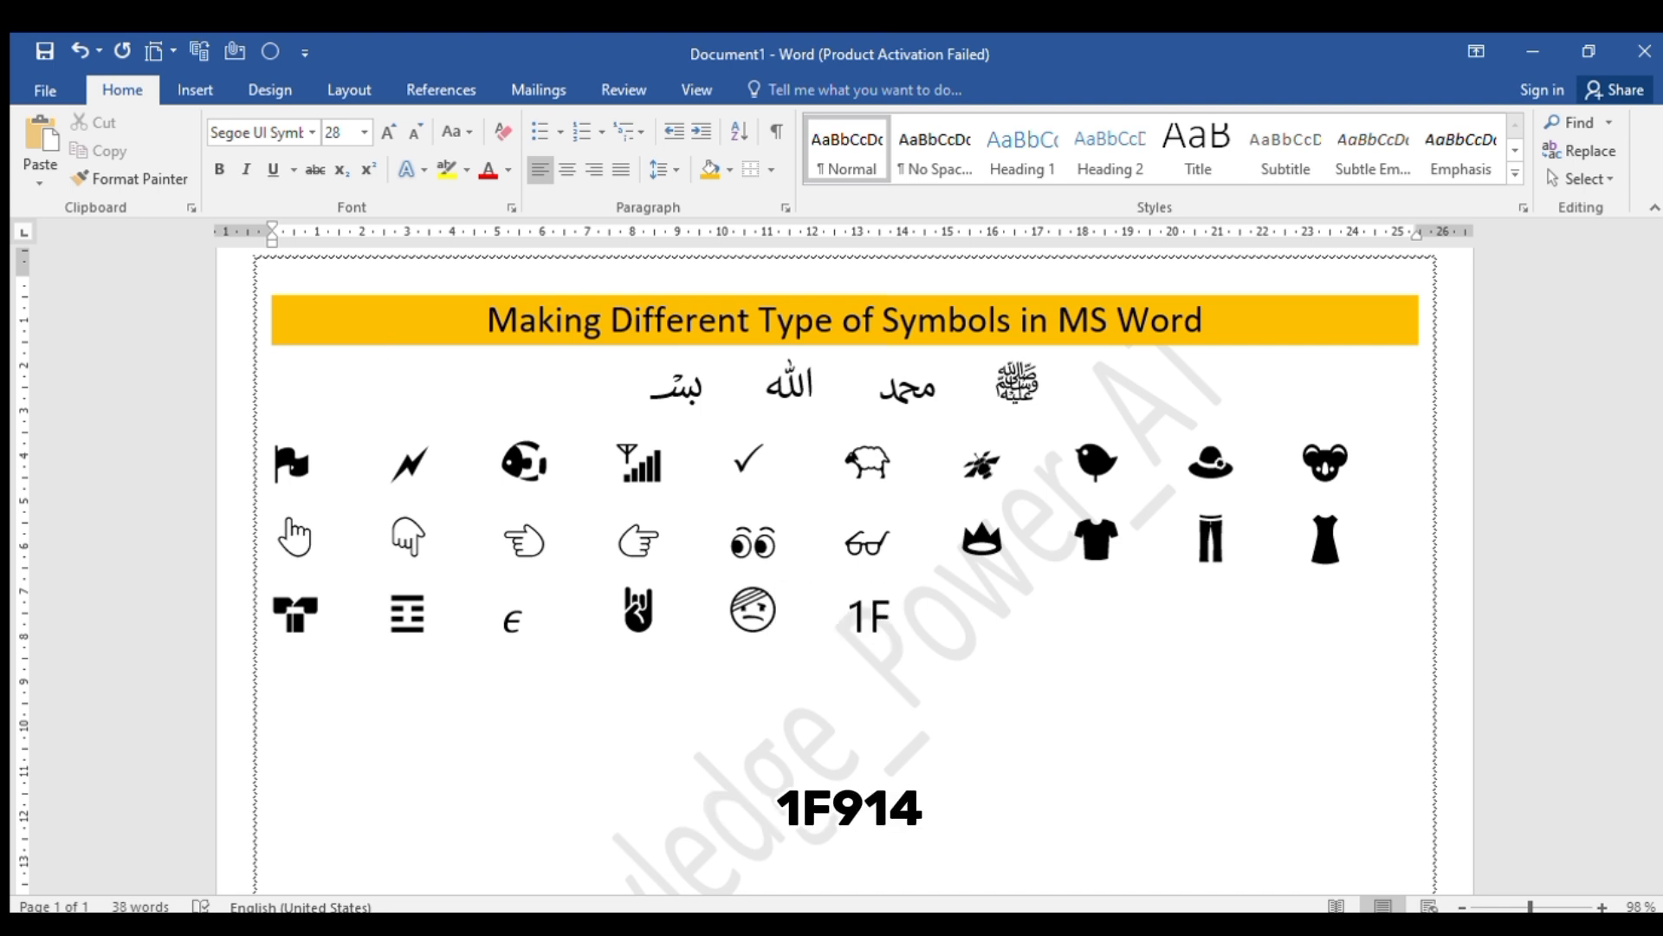
text(914)
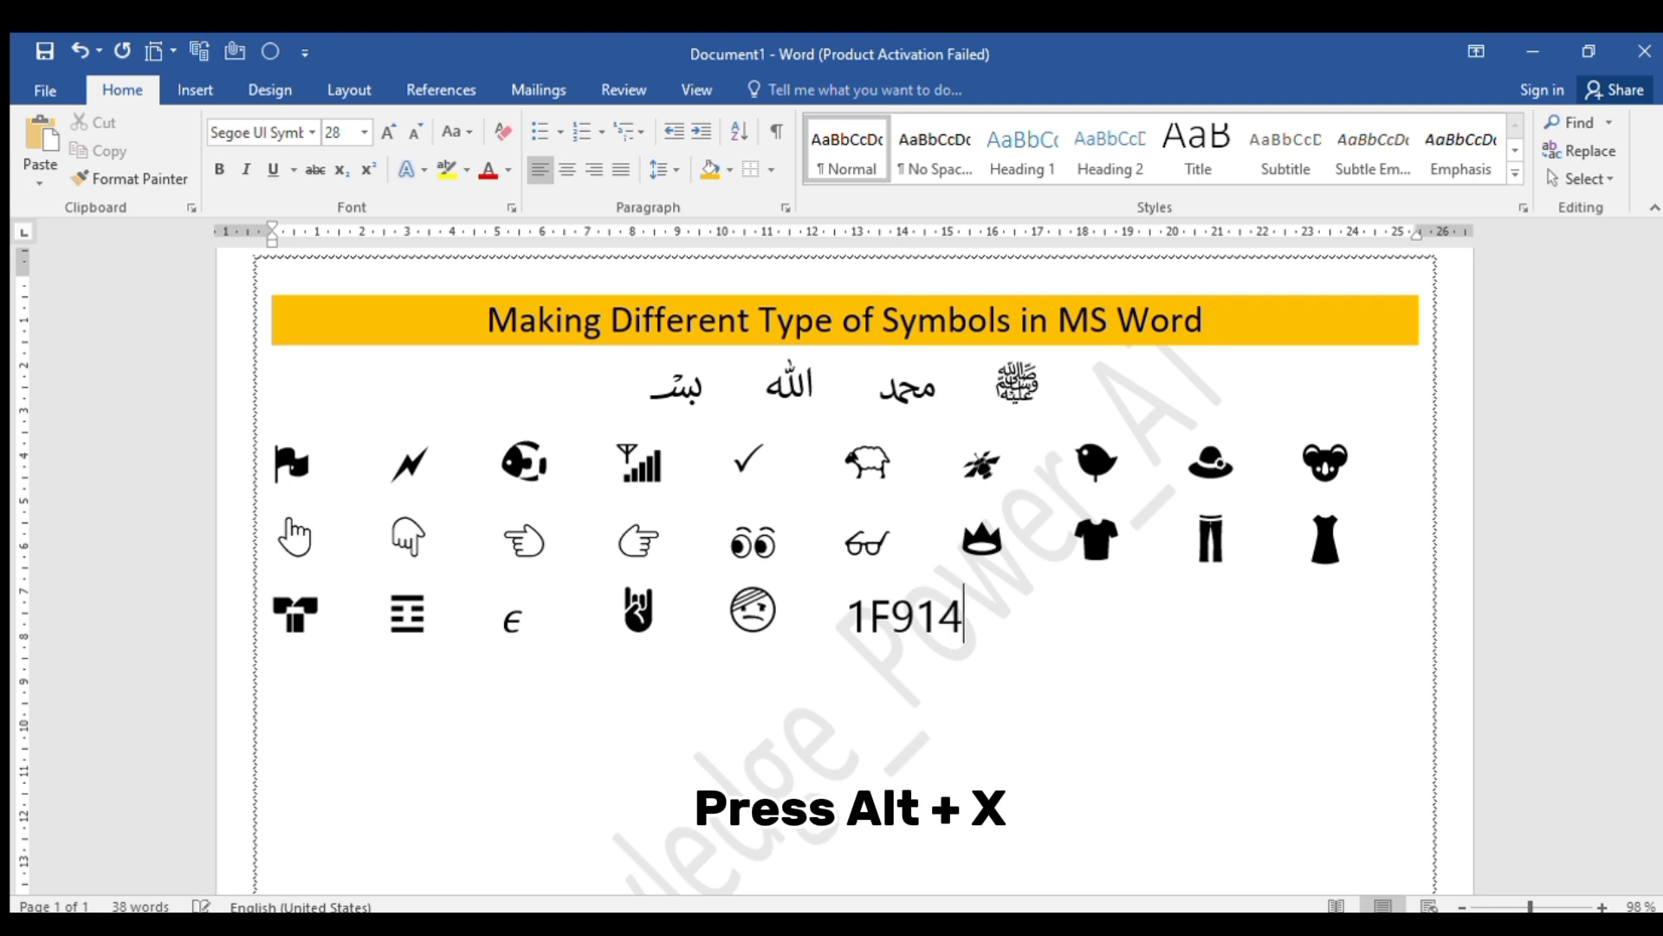
key(alt+x)
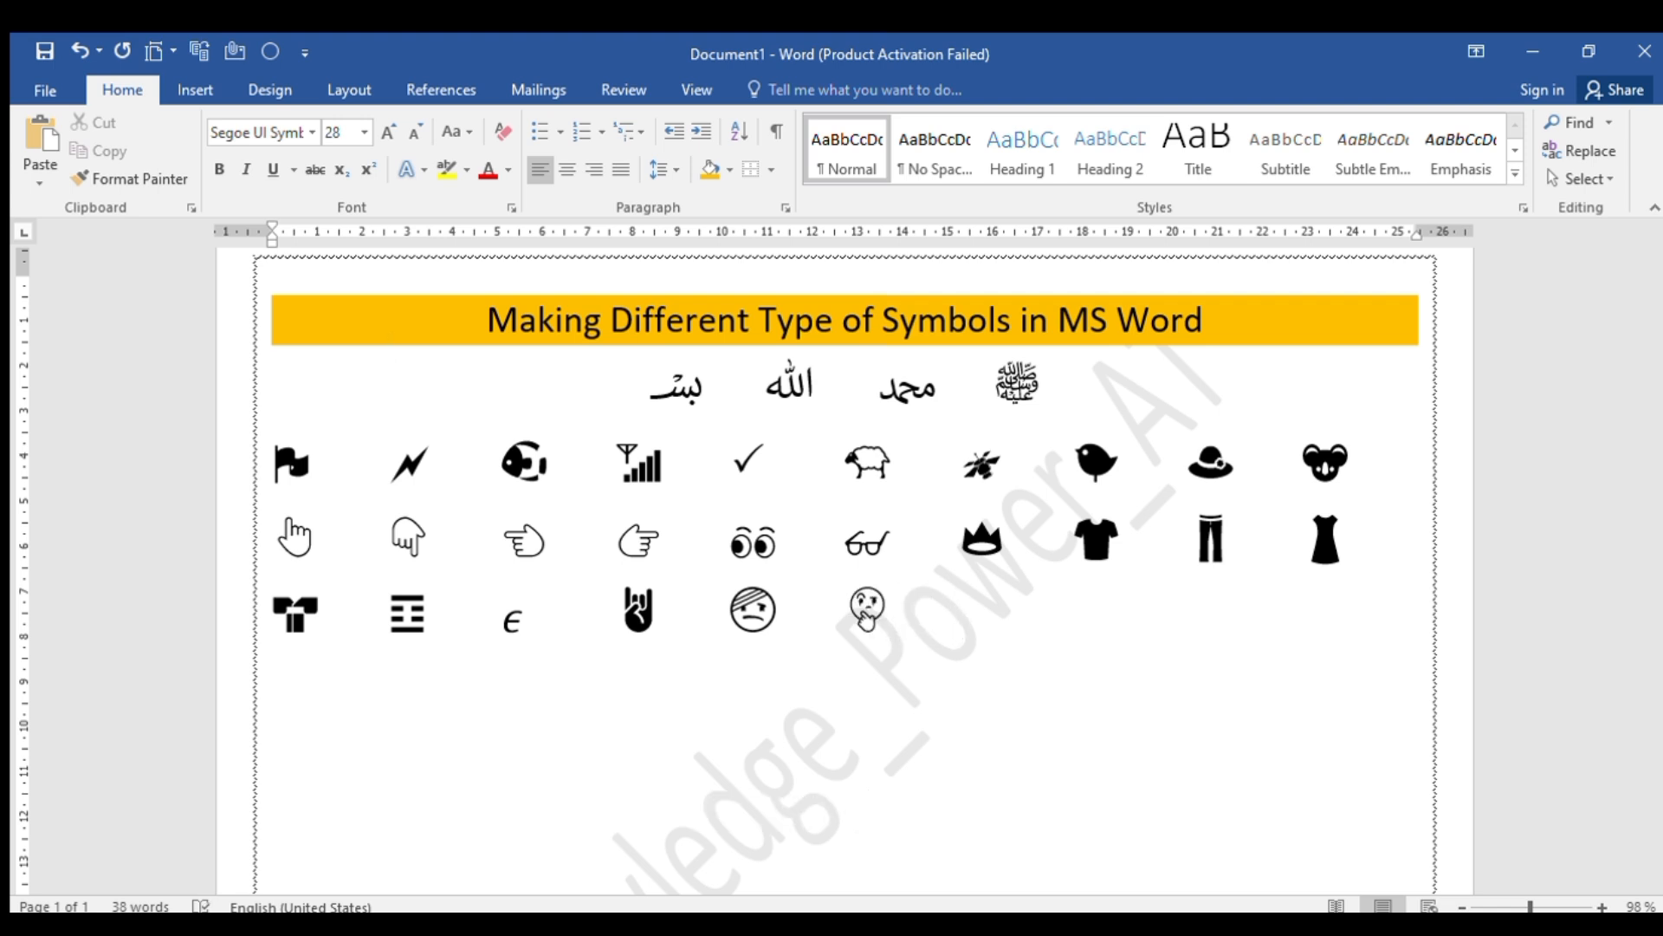
Add the nerd face from Unicode code 1F913 and the face with thermometer from 1F912, each preceded by tab spacing
text(1F)
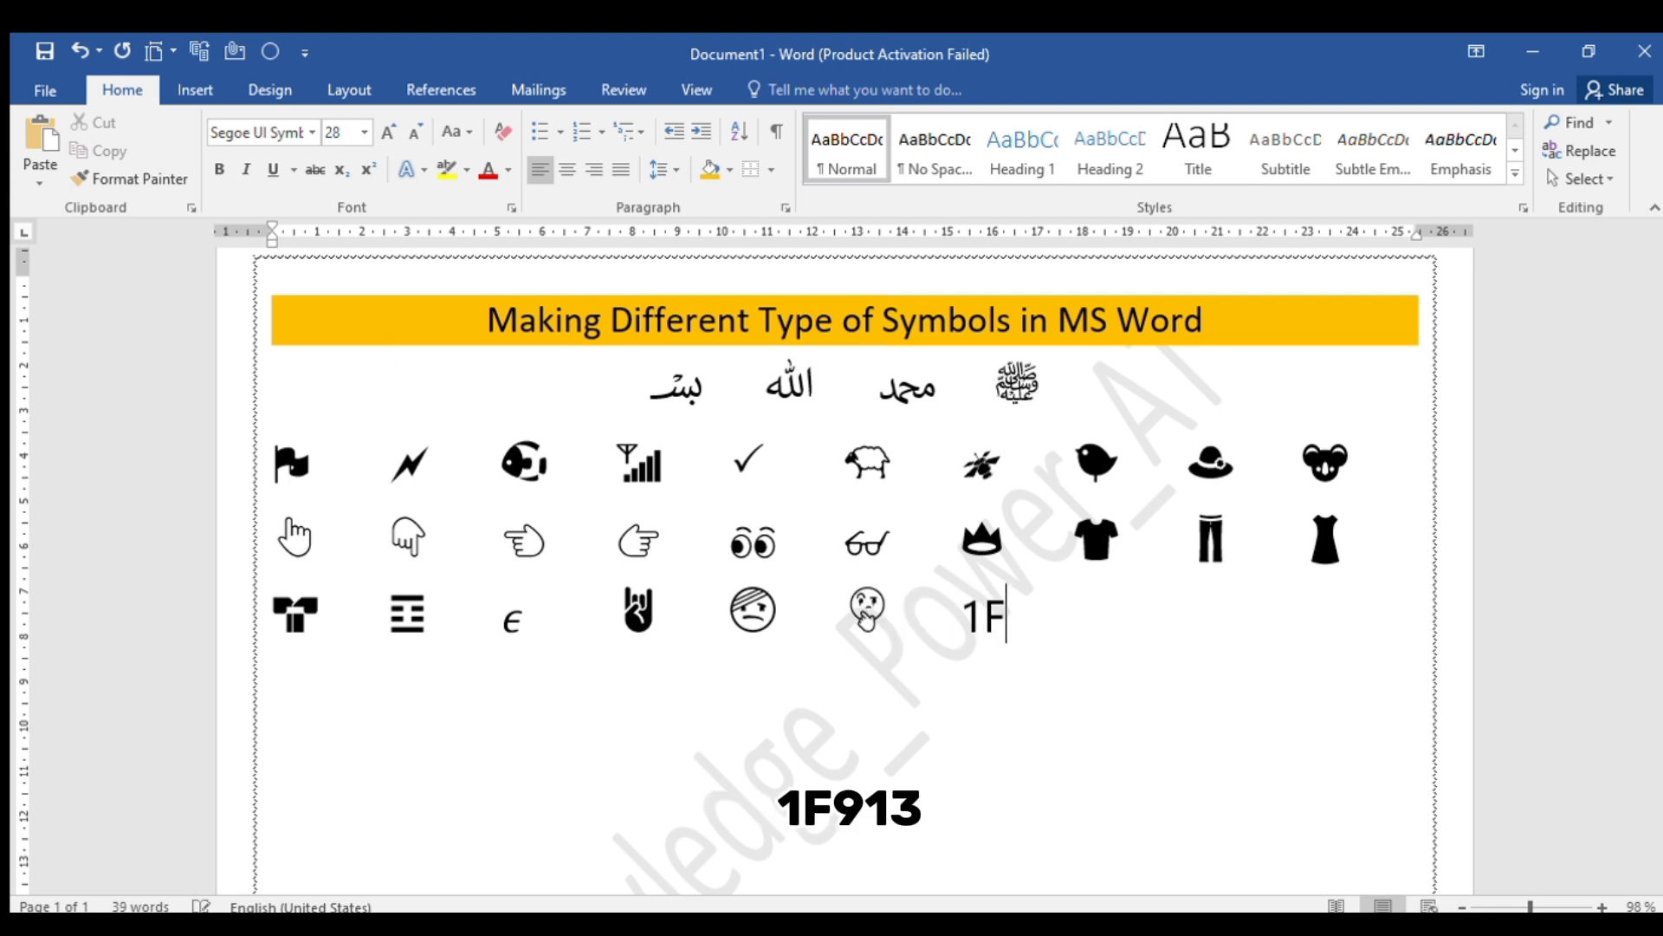
text(913)
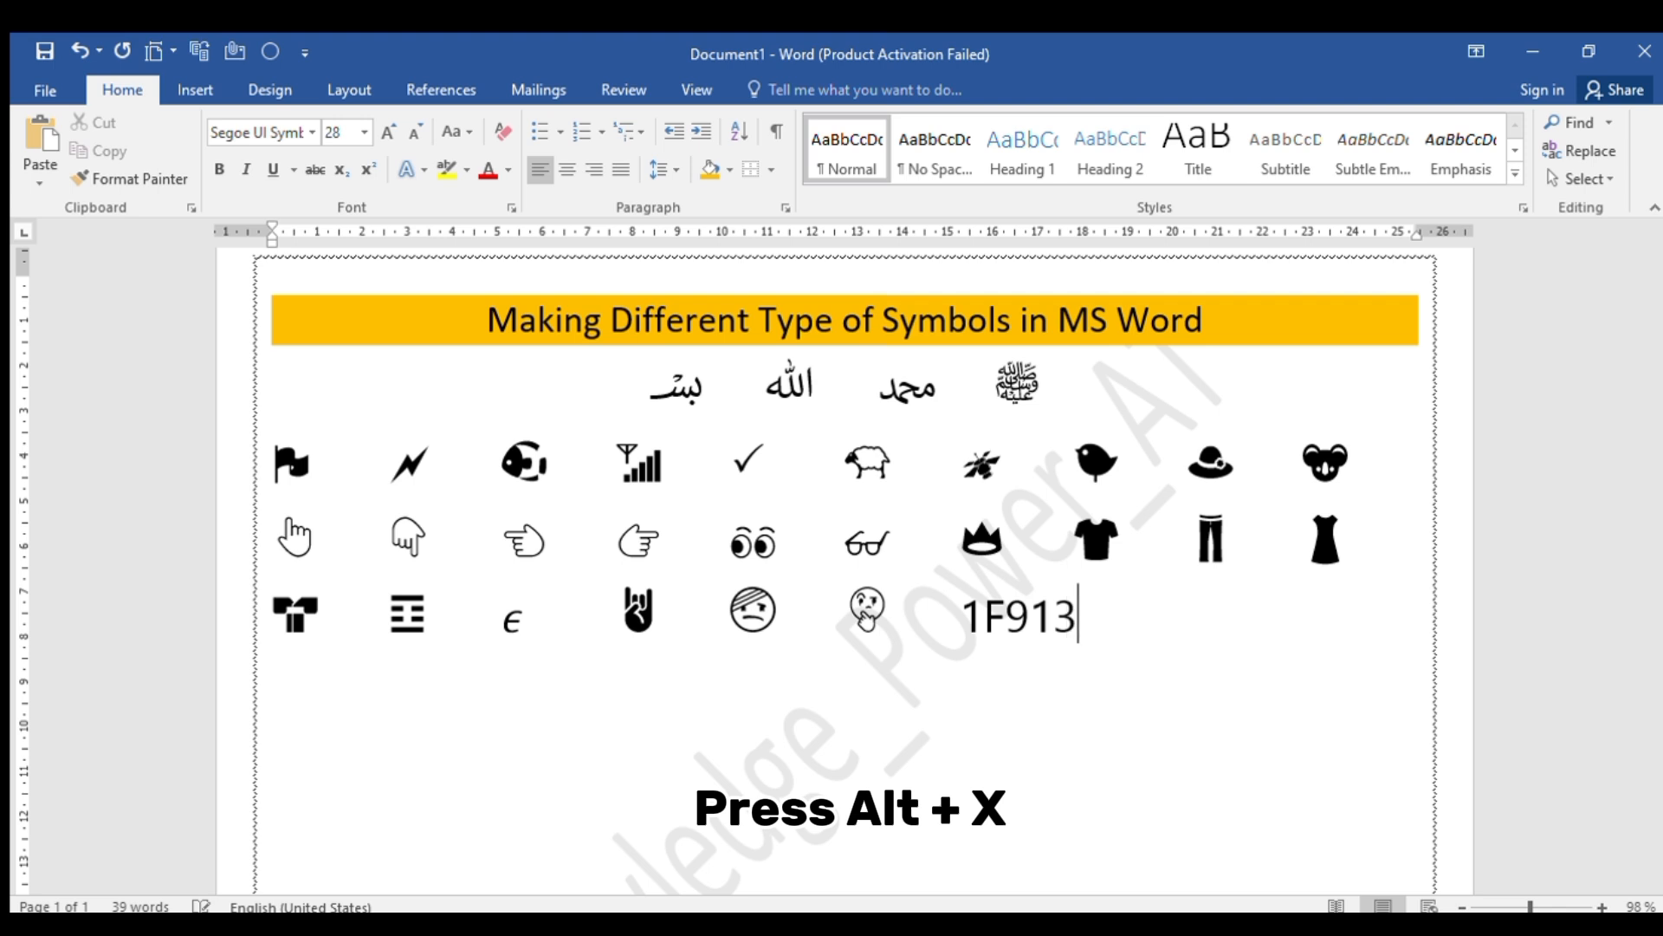
key(alt+x)
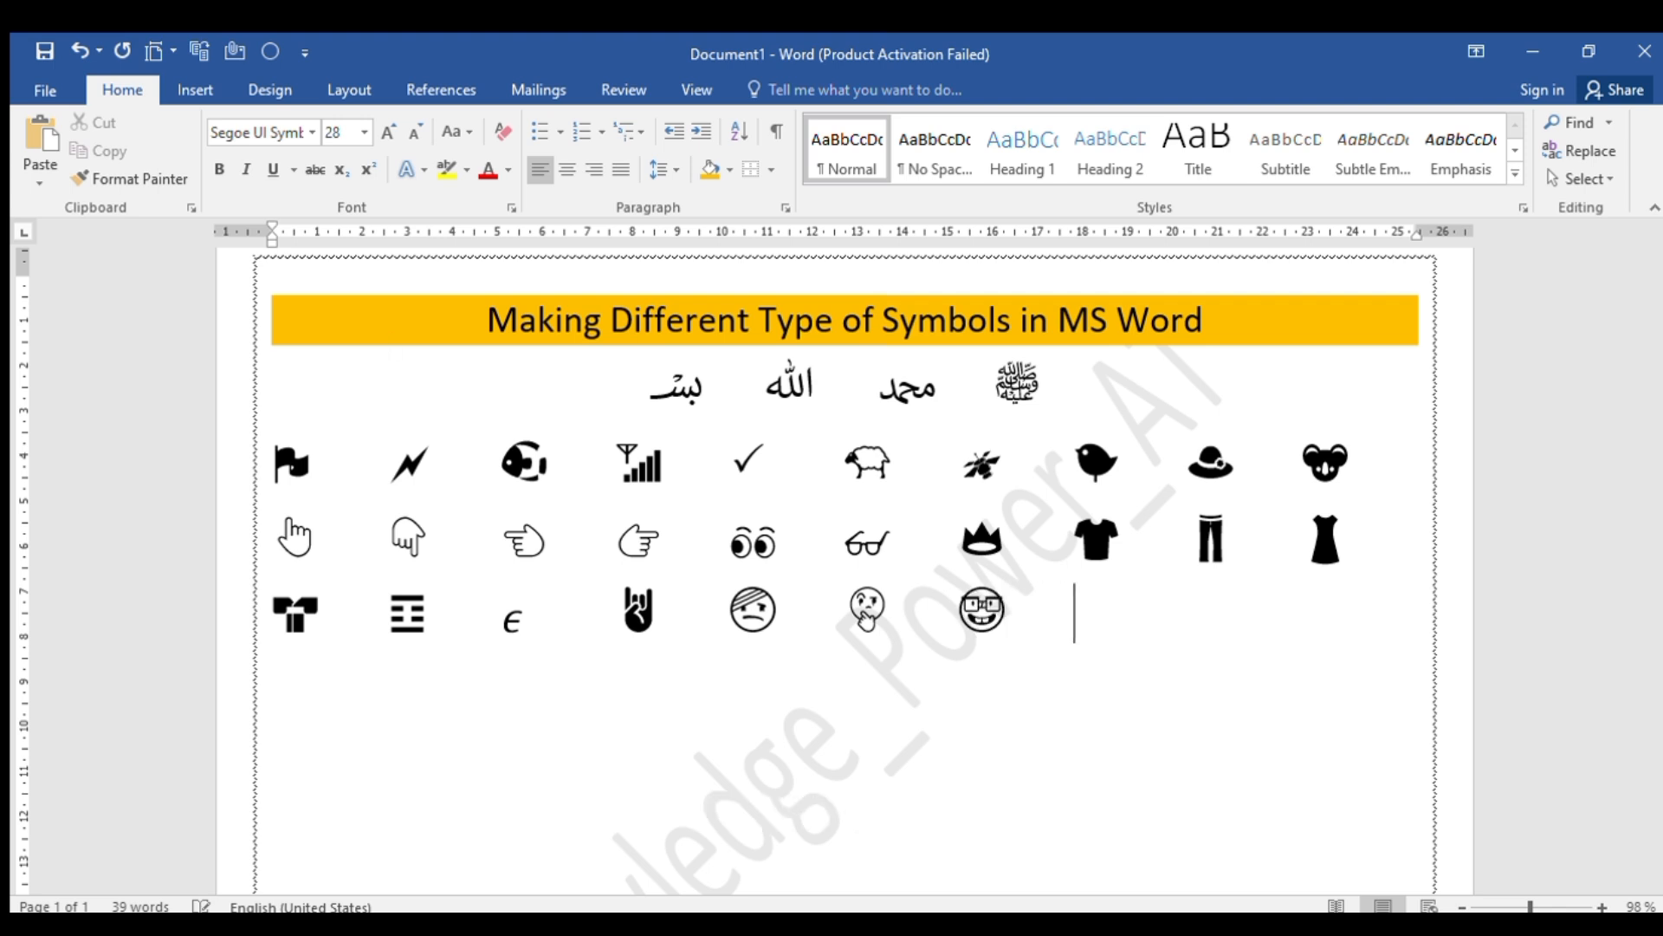
text(1F)
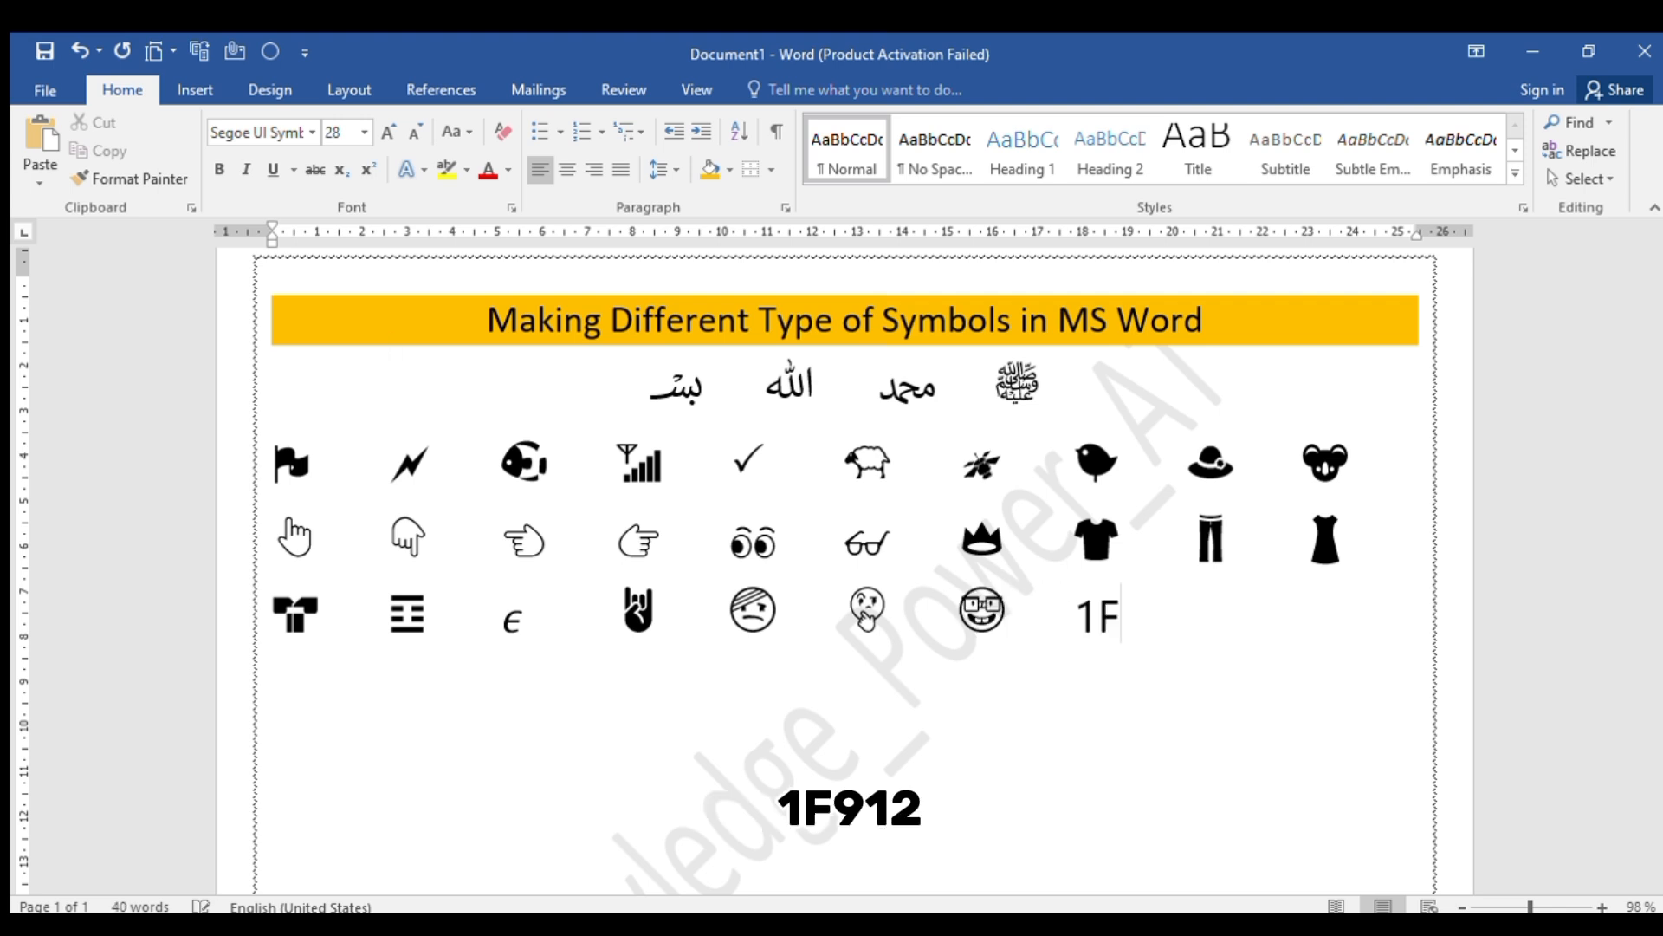
text(912)
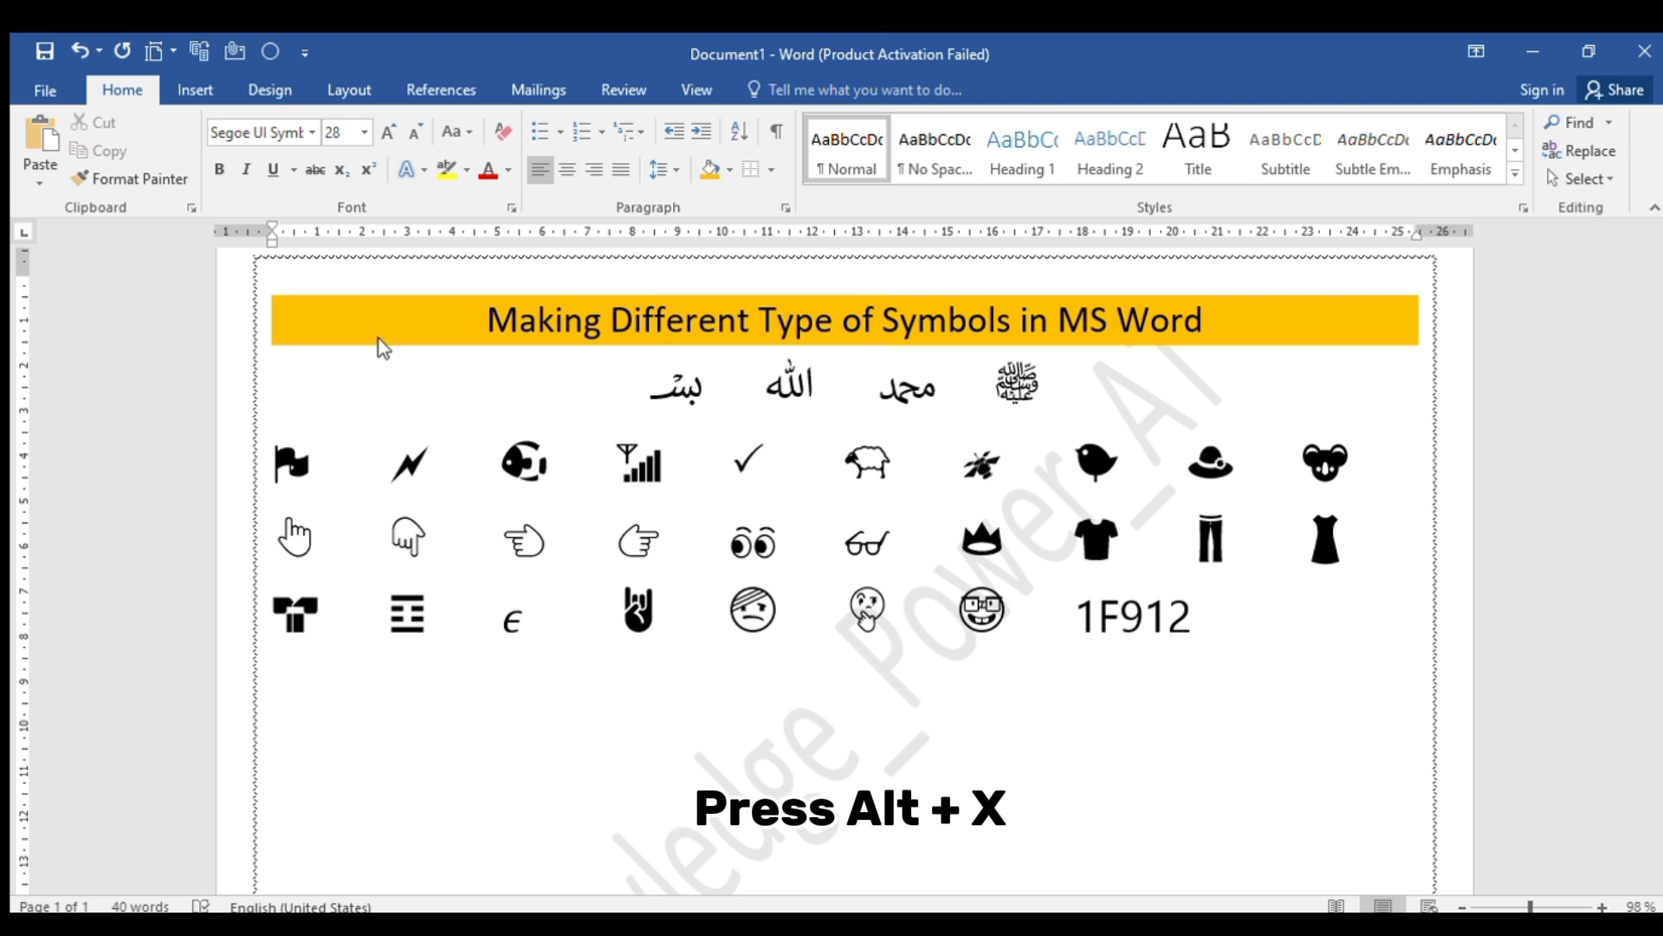
key(alt+x)
Add the money-mouth face from Unicode code 1F911 and the hugging face from 1F917, each preceded by tab spacing
key(Tab)
key(Tab)
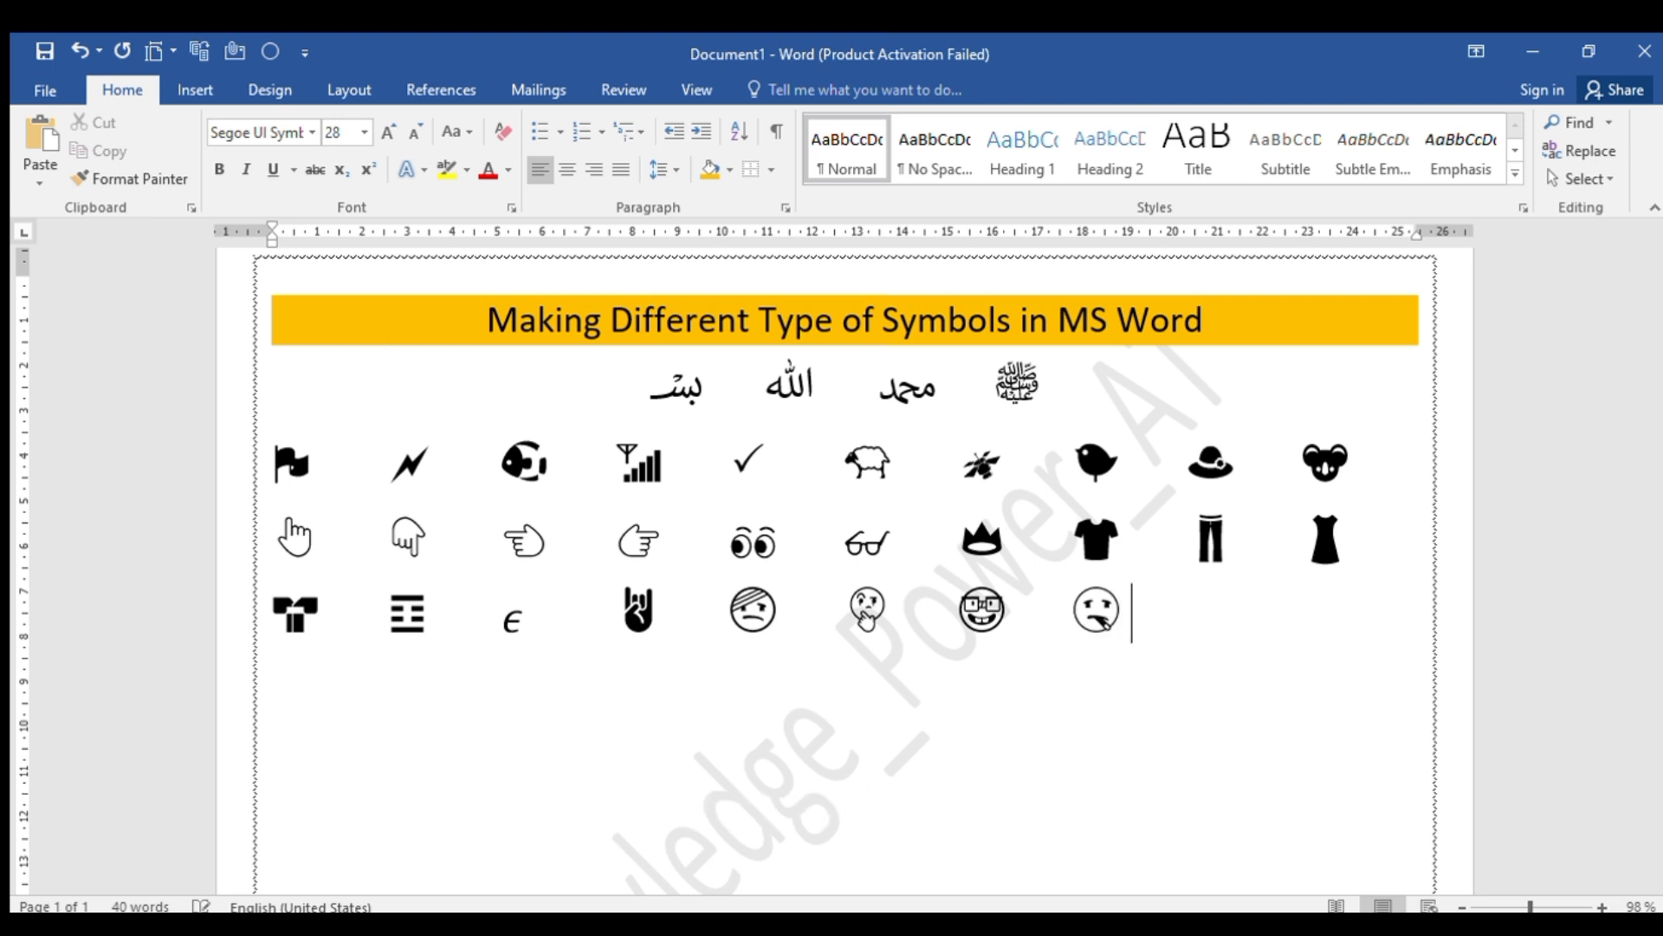
text(1F)
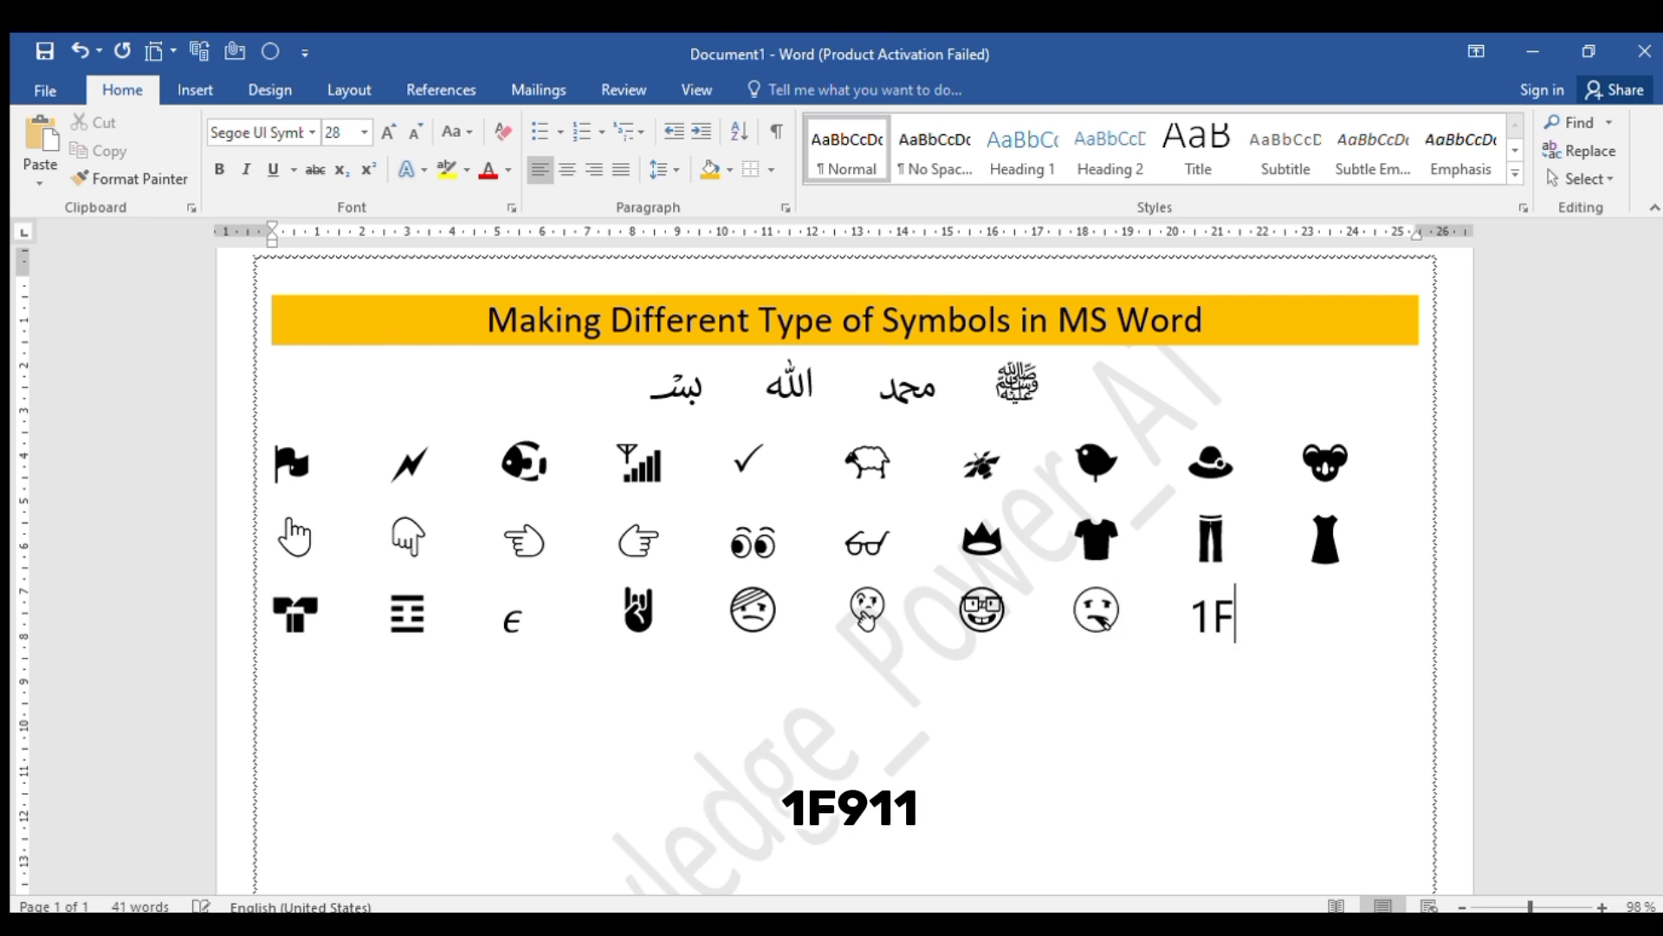
text(911)
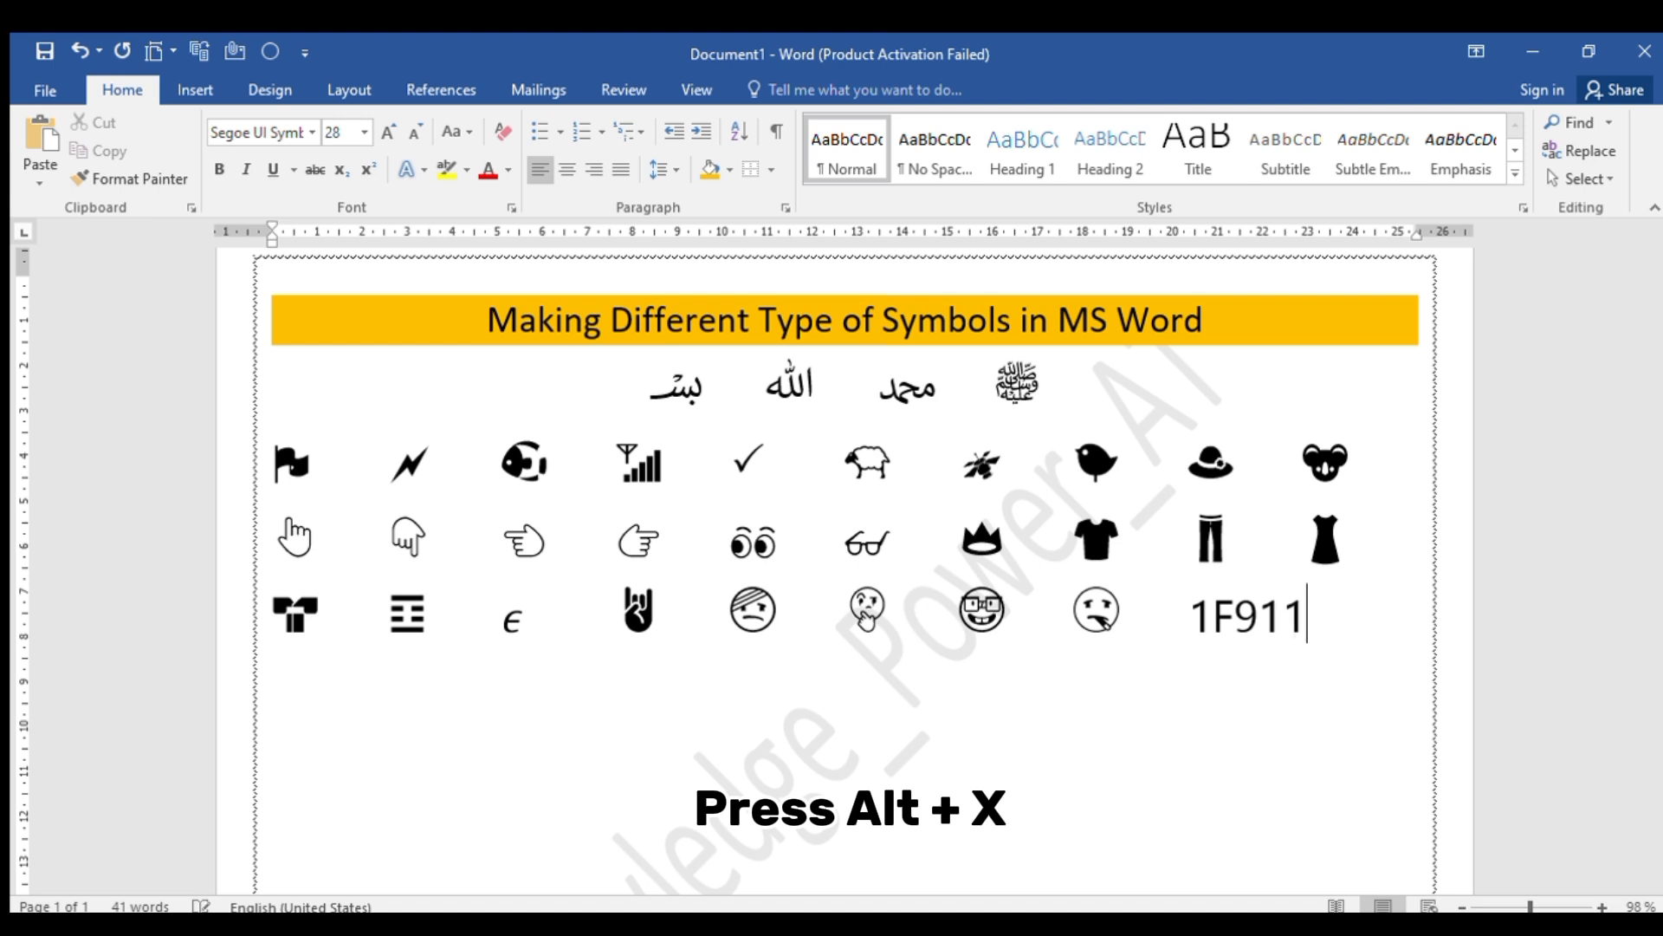
key(alt+x)
key(Tab)
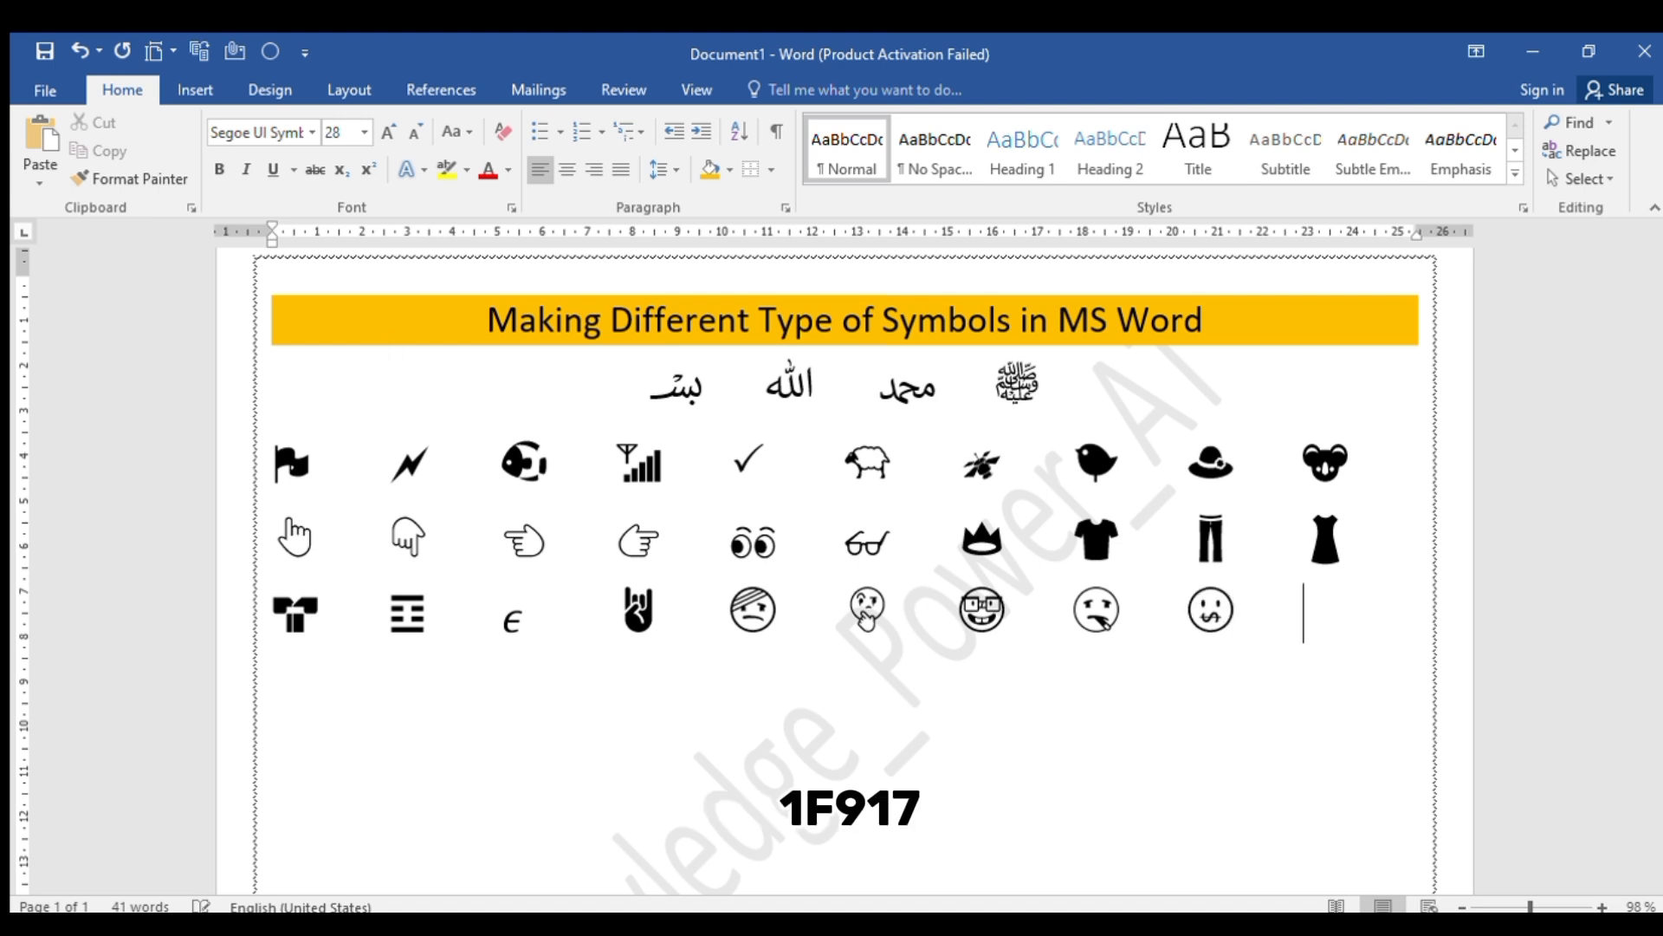
text(1F917)
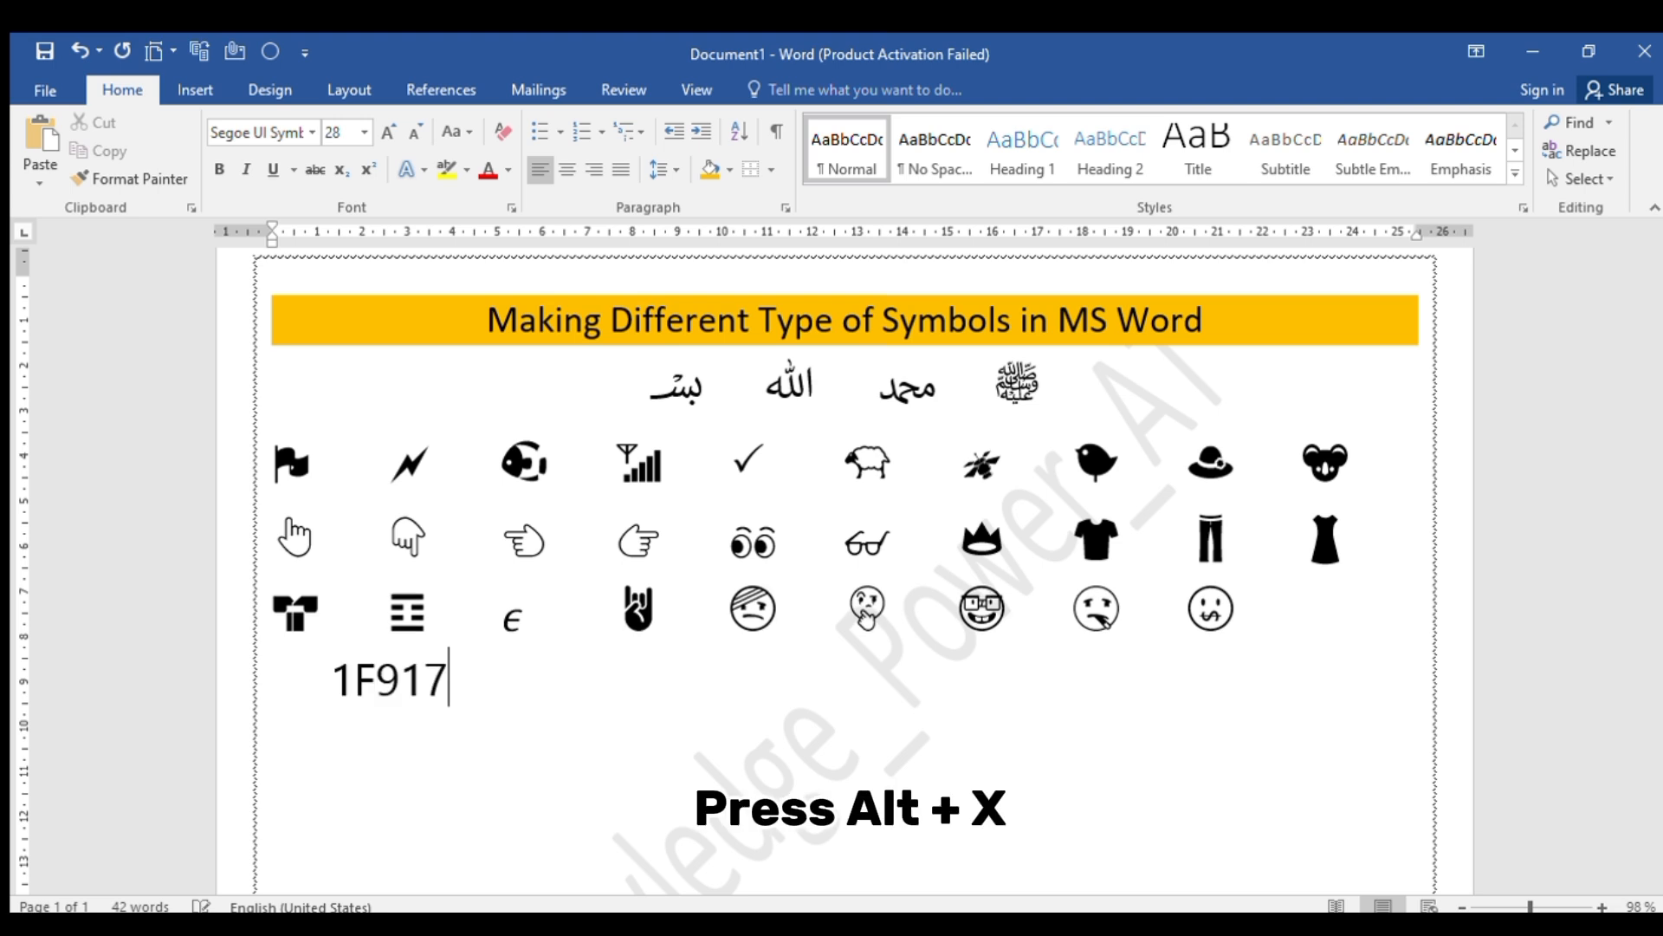
key(alt+x)
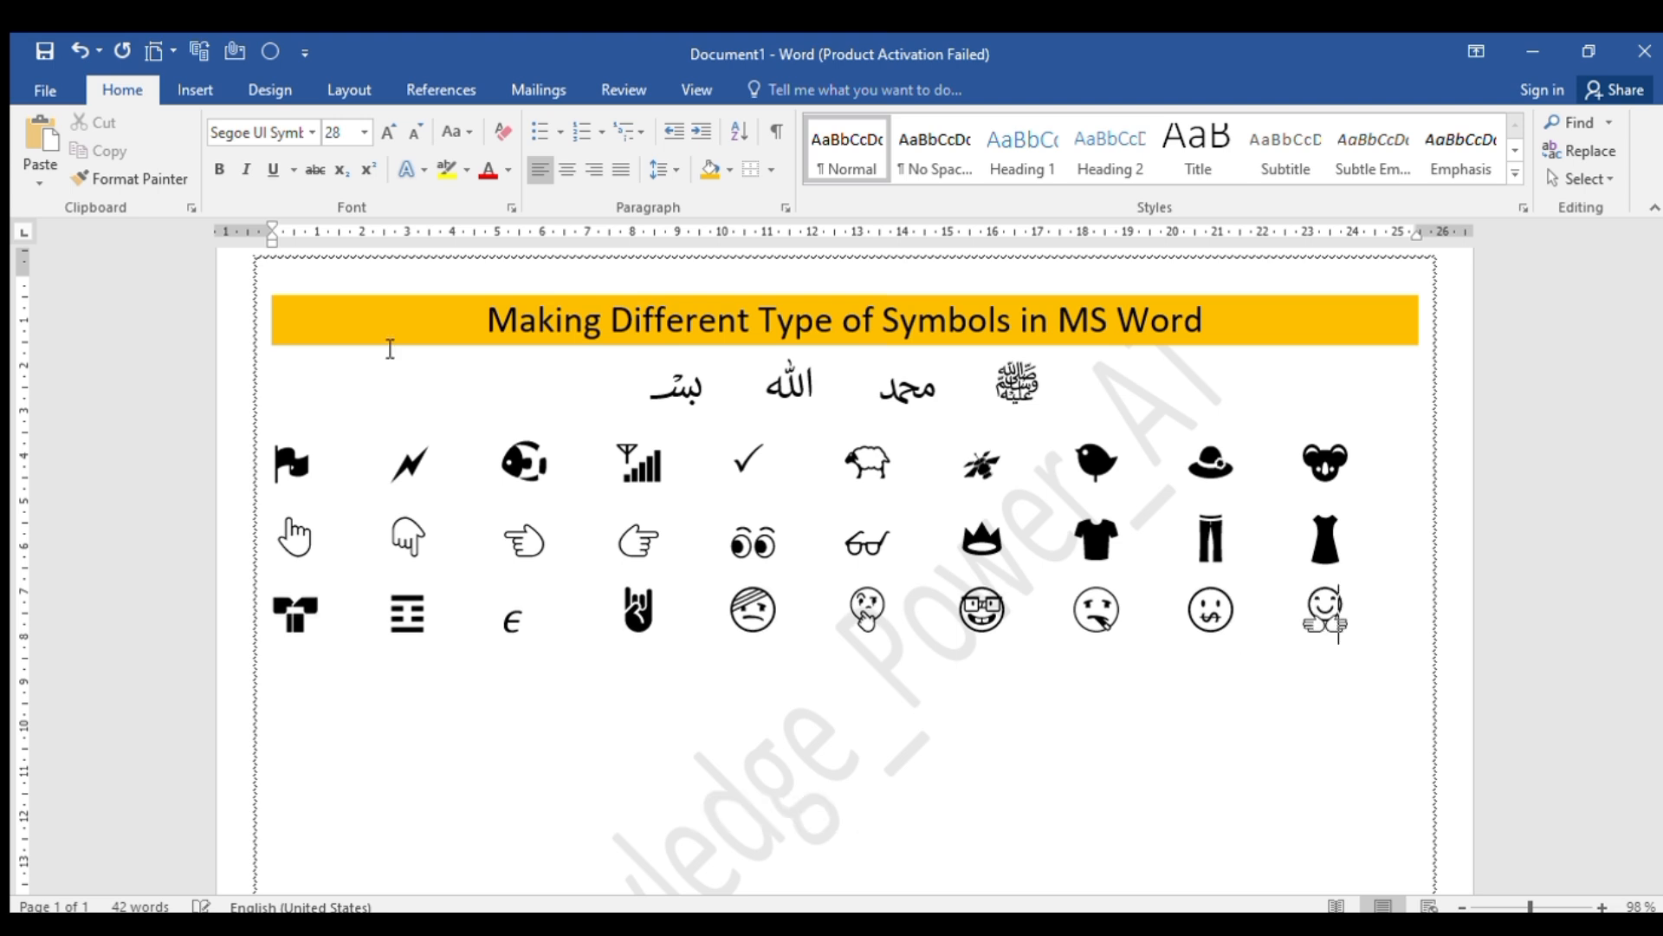
Start a new row with the call-me hand from Unicode code 1F919 and the cowboy face from 1F920, separated by tab spacing
key(Return)
text(1F)
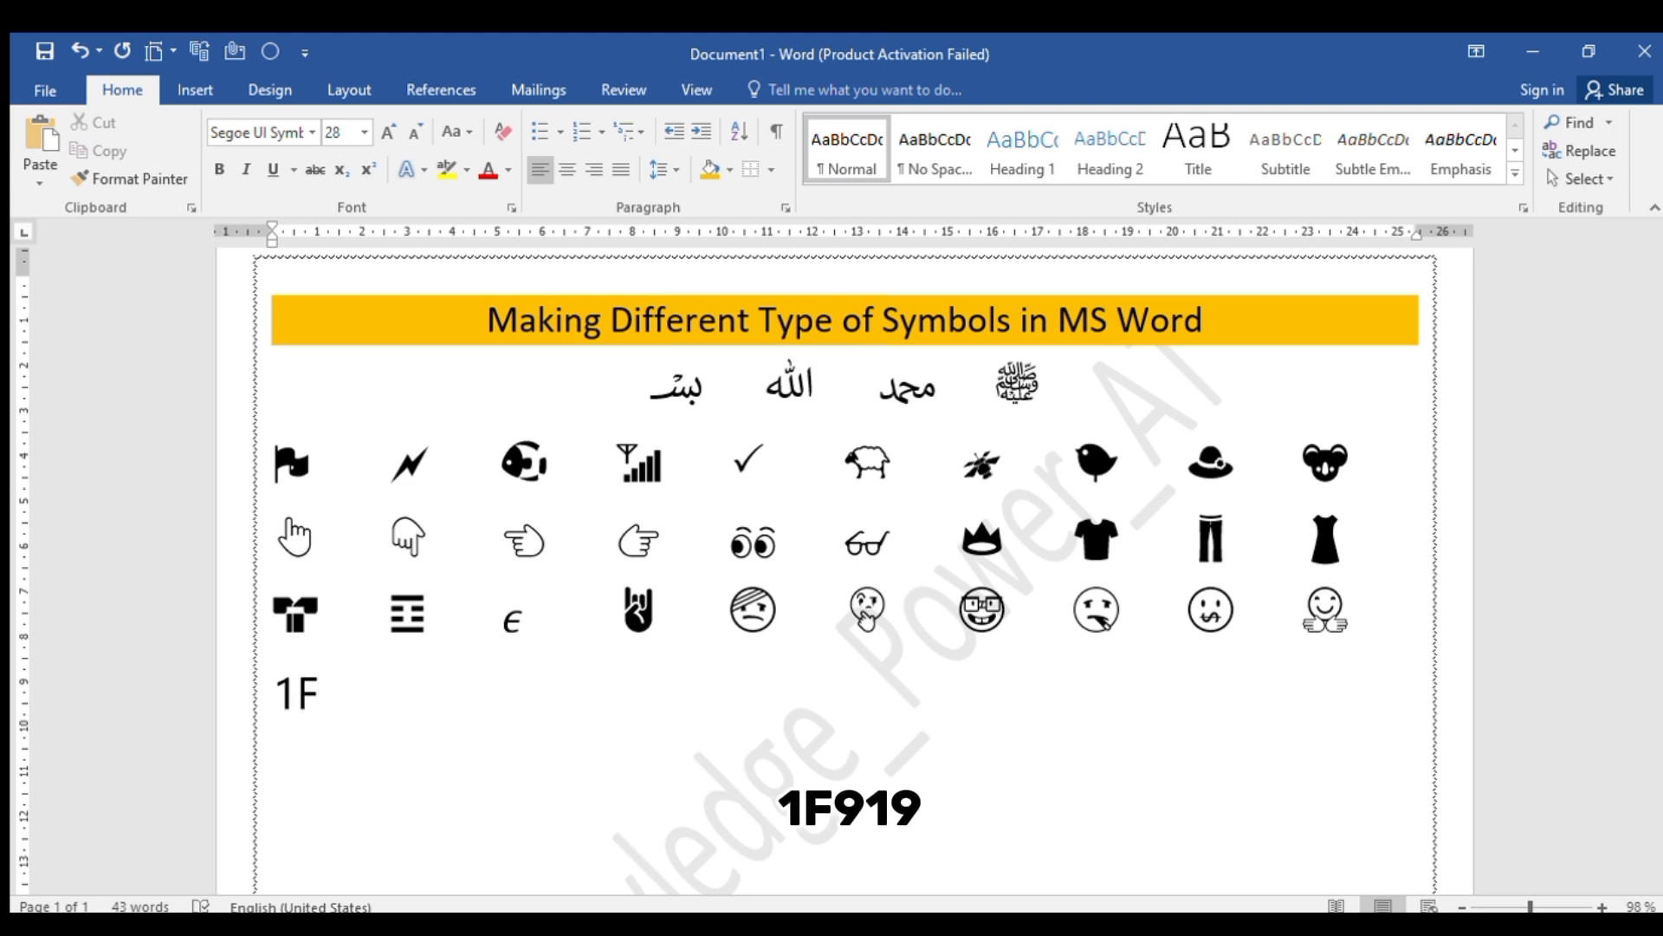
text(919)
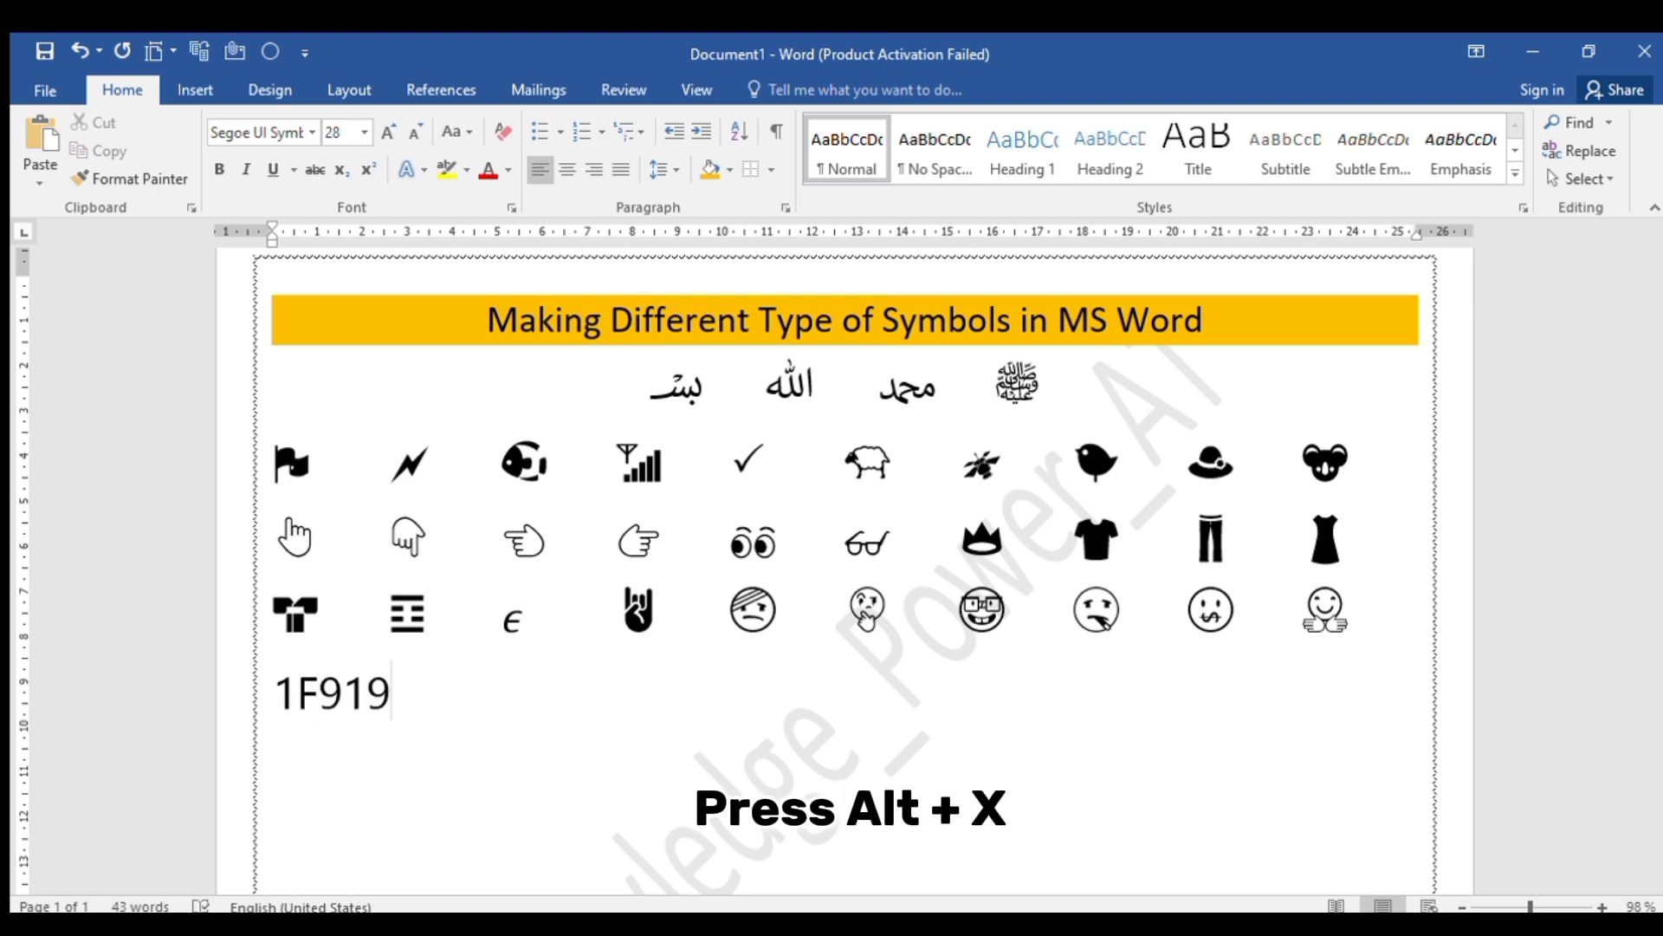
key(alt+x)
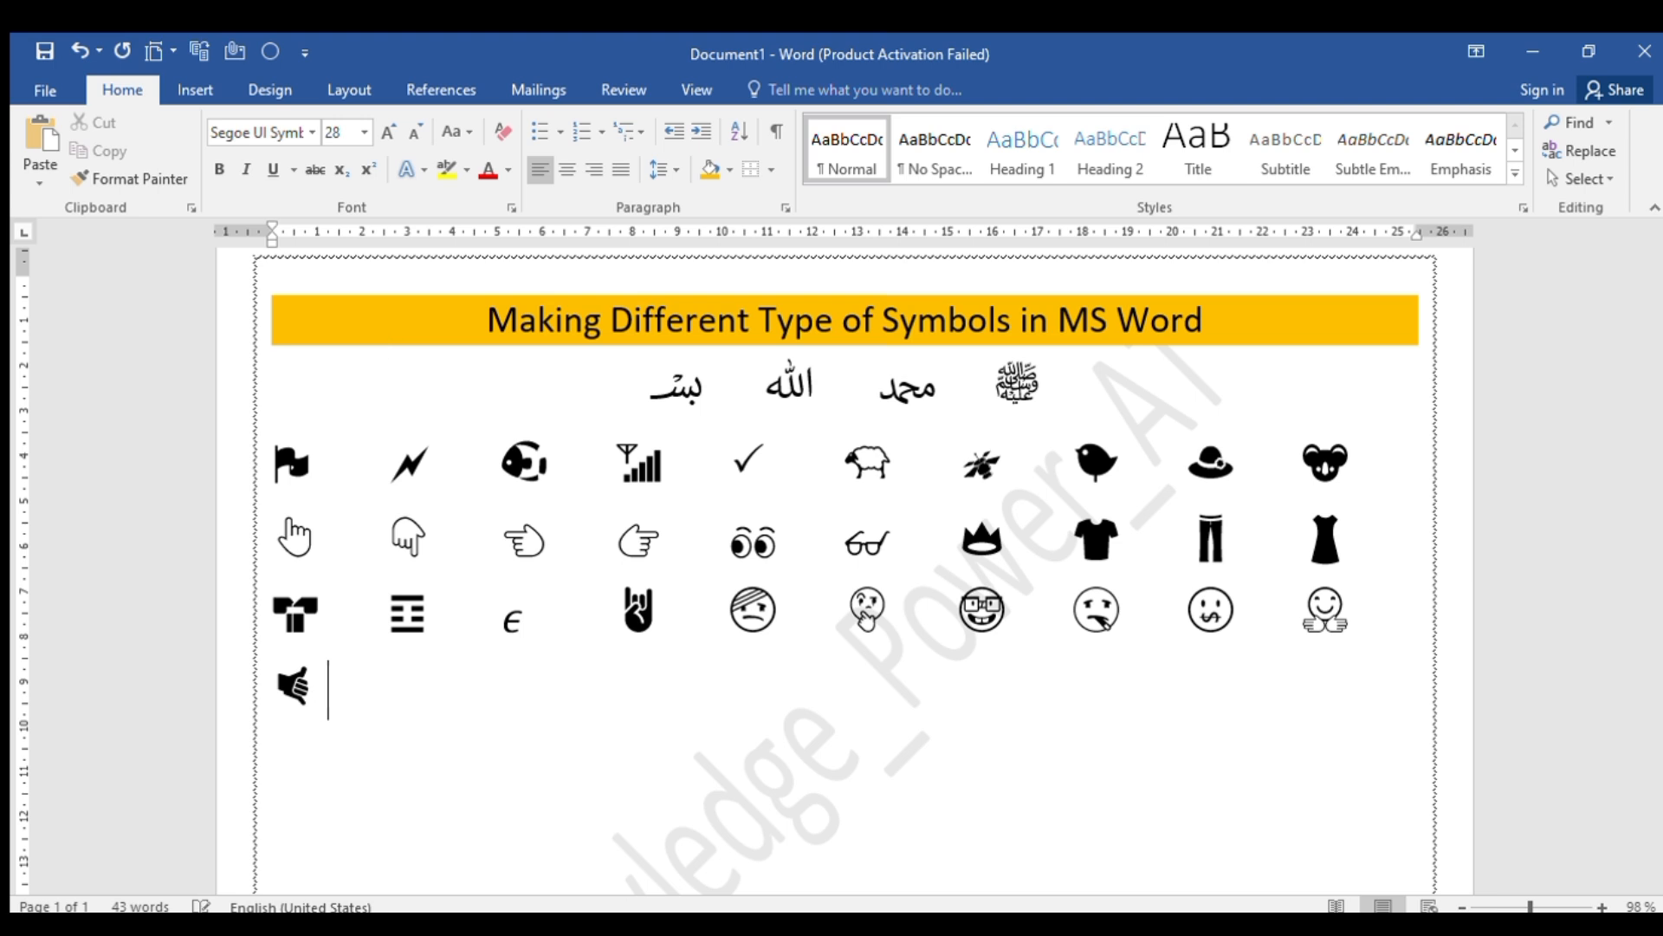
key(Tab)
text(1F)
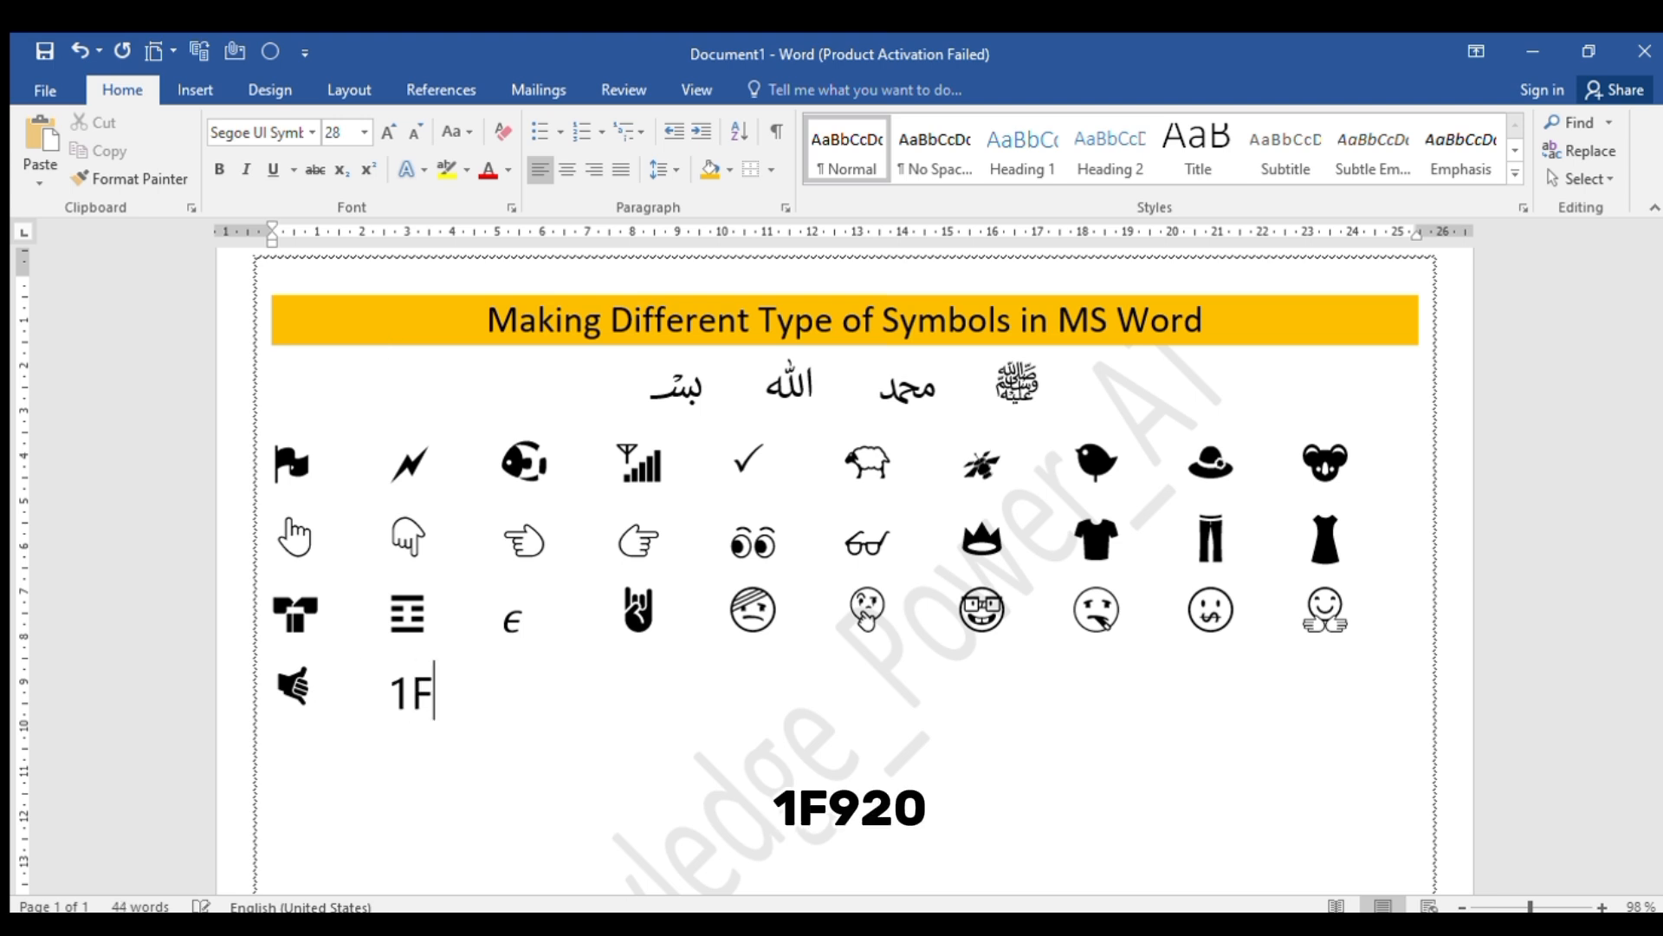
text(920)
key(alt+x)
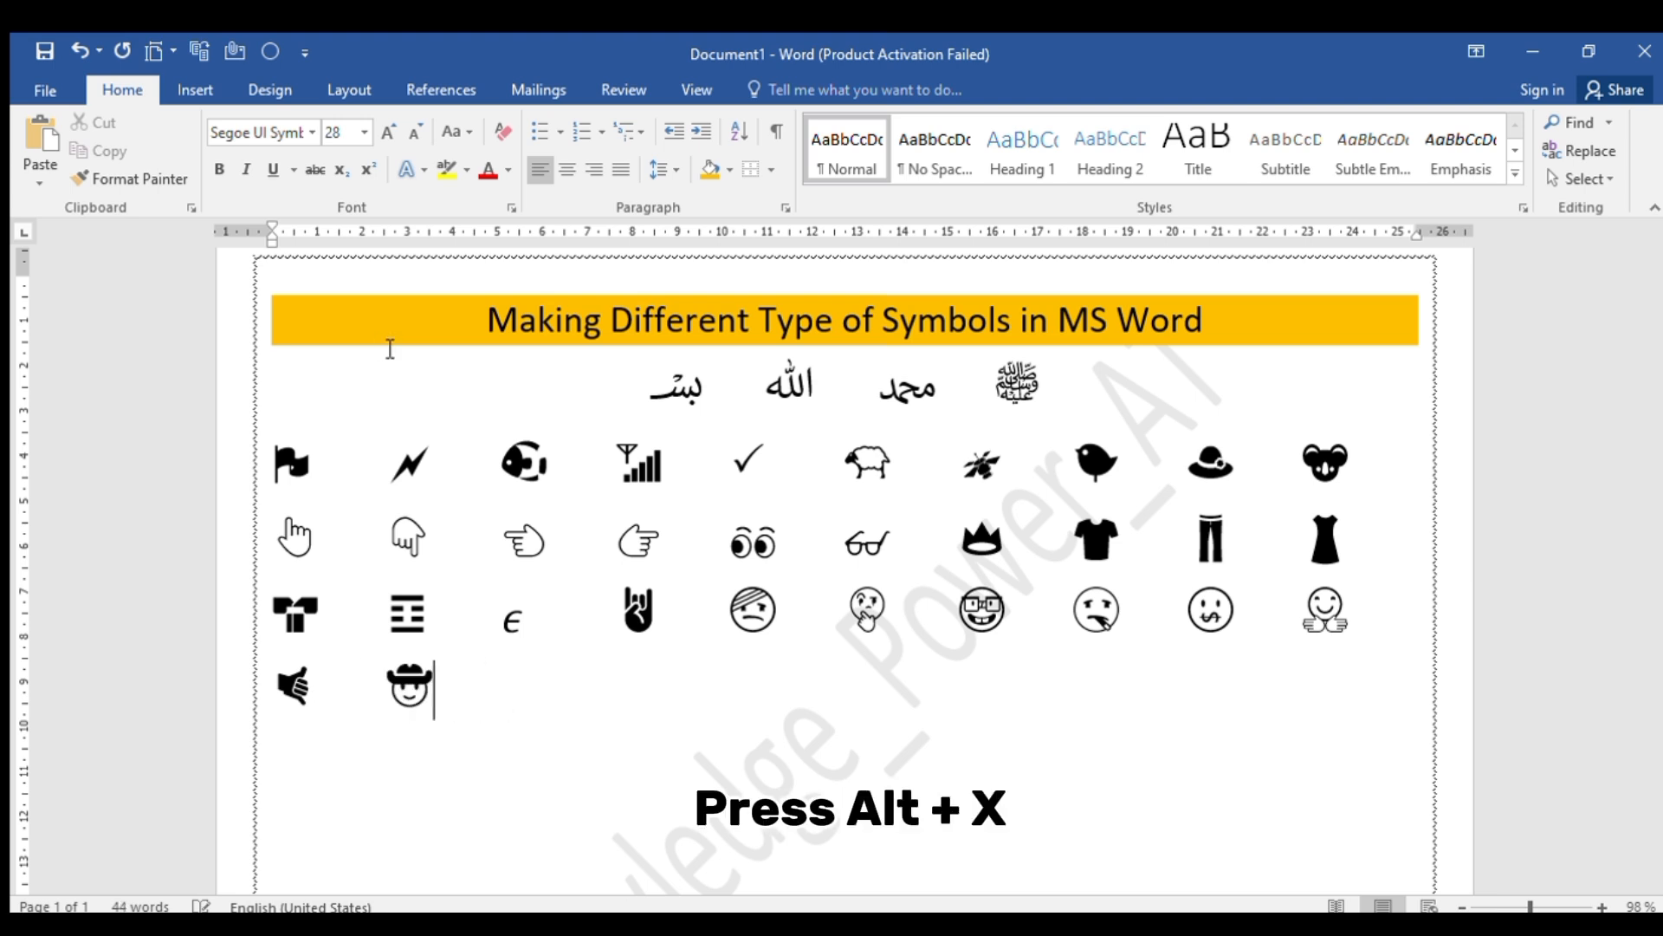
Add the clown face from Unicode code 1F921 and the foggy cloud symbol from 1F301, each preceded by tab spacing
key(Tab)
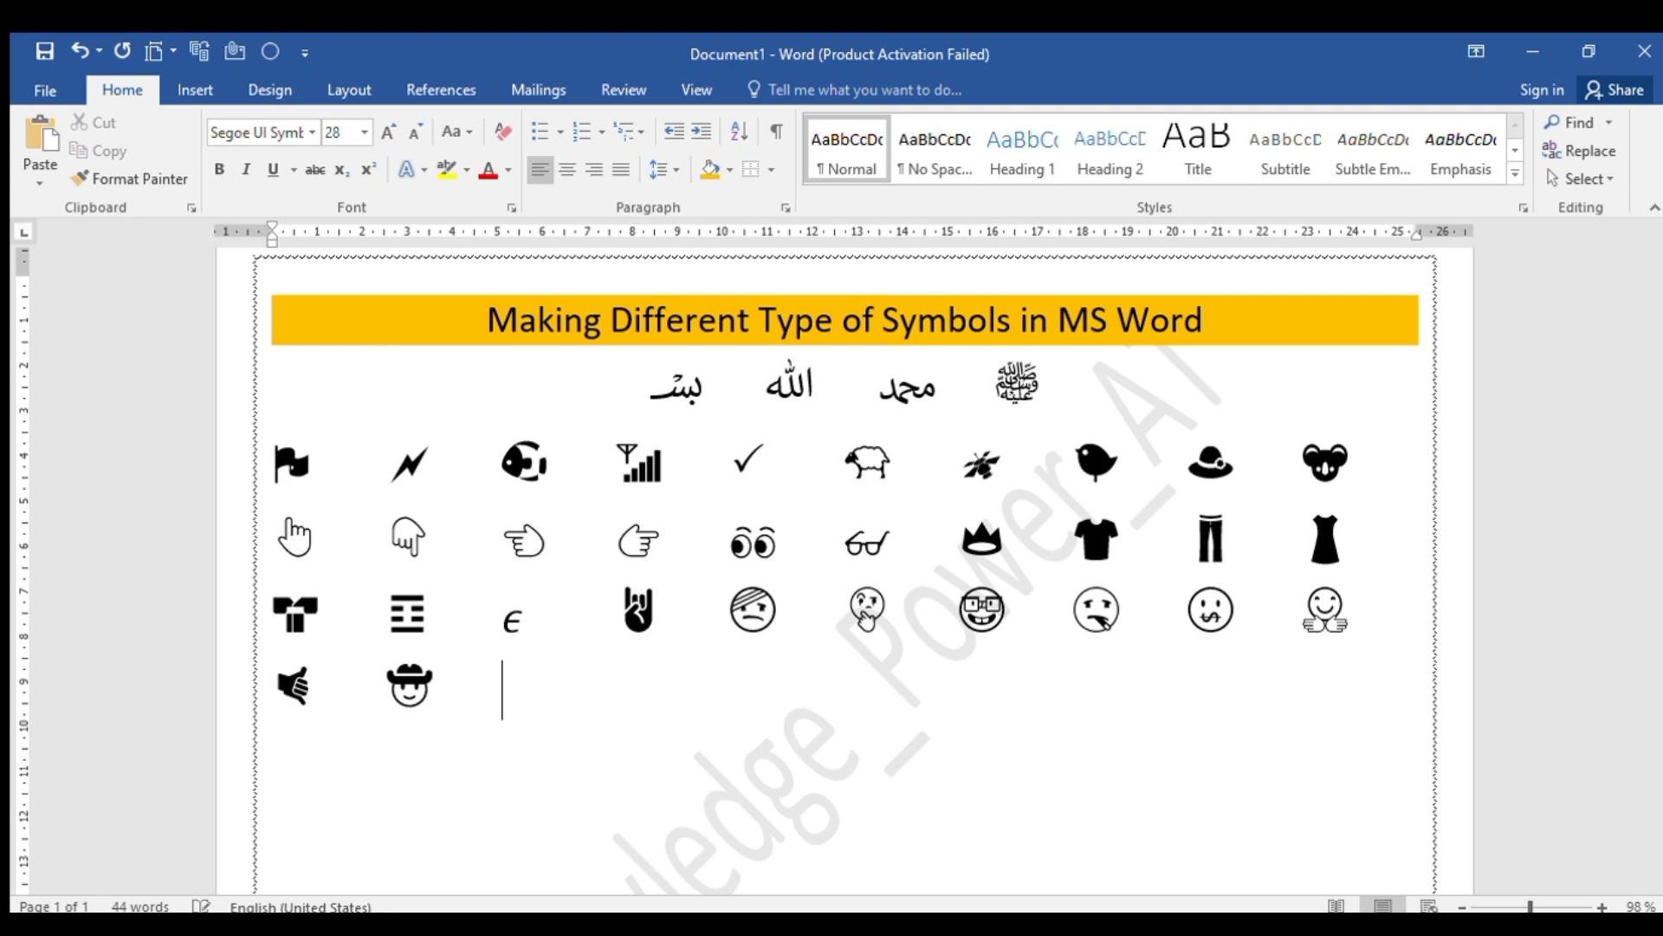
text(1)
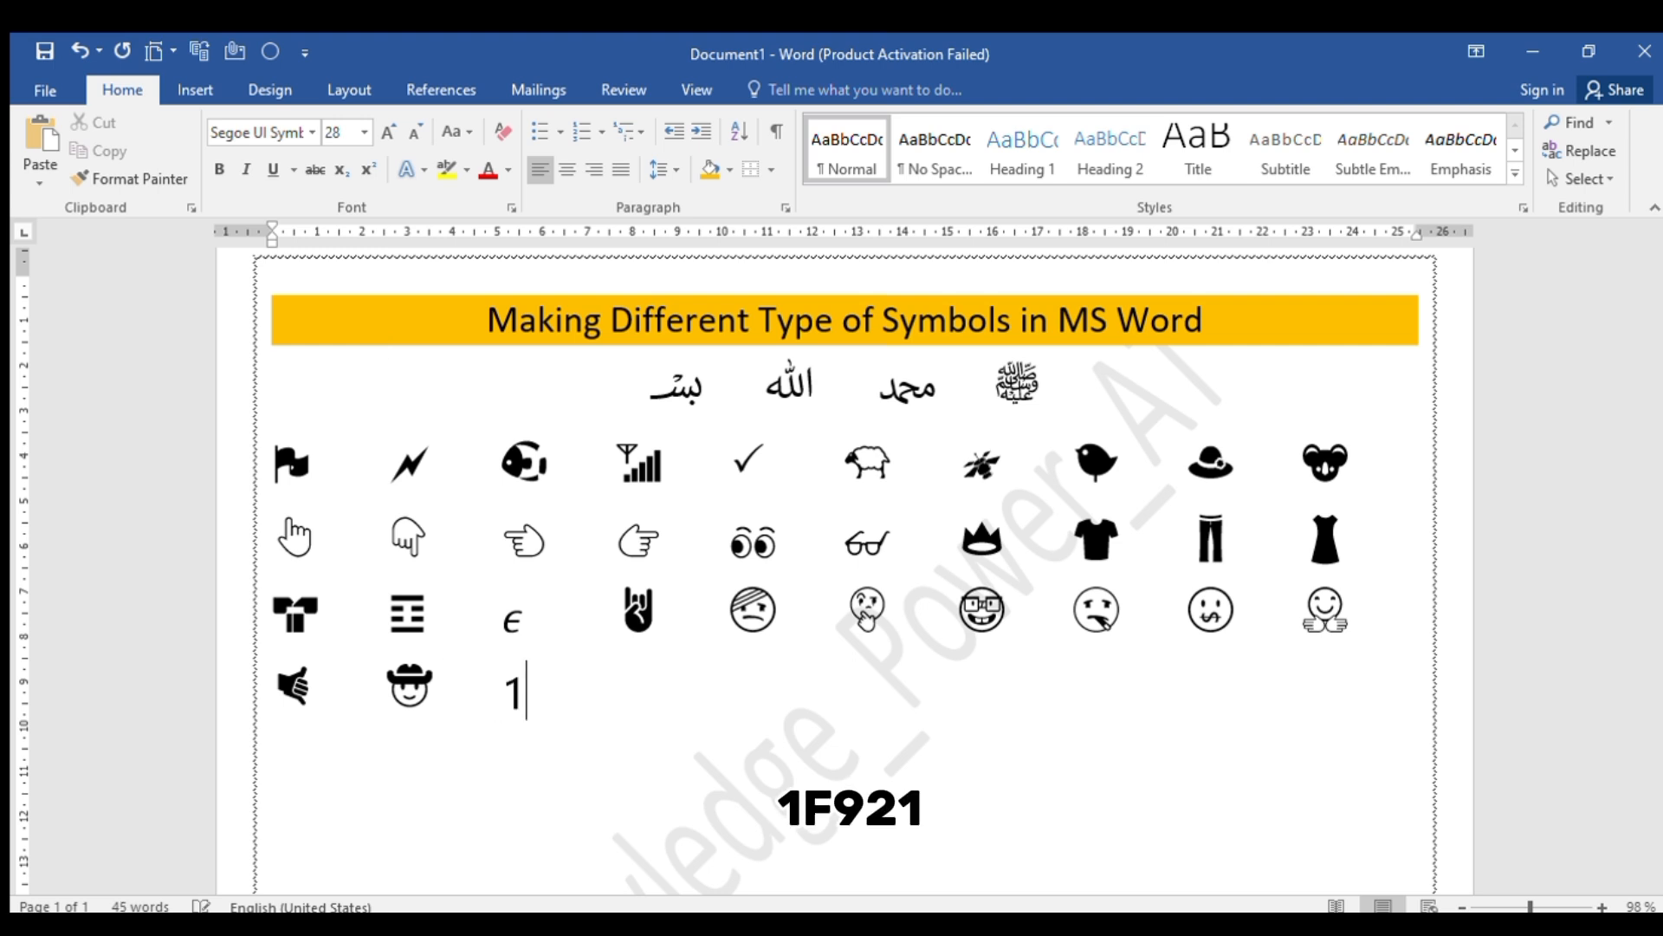
text(F921)
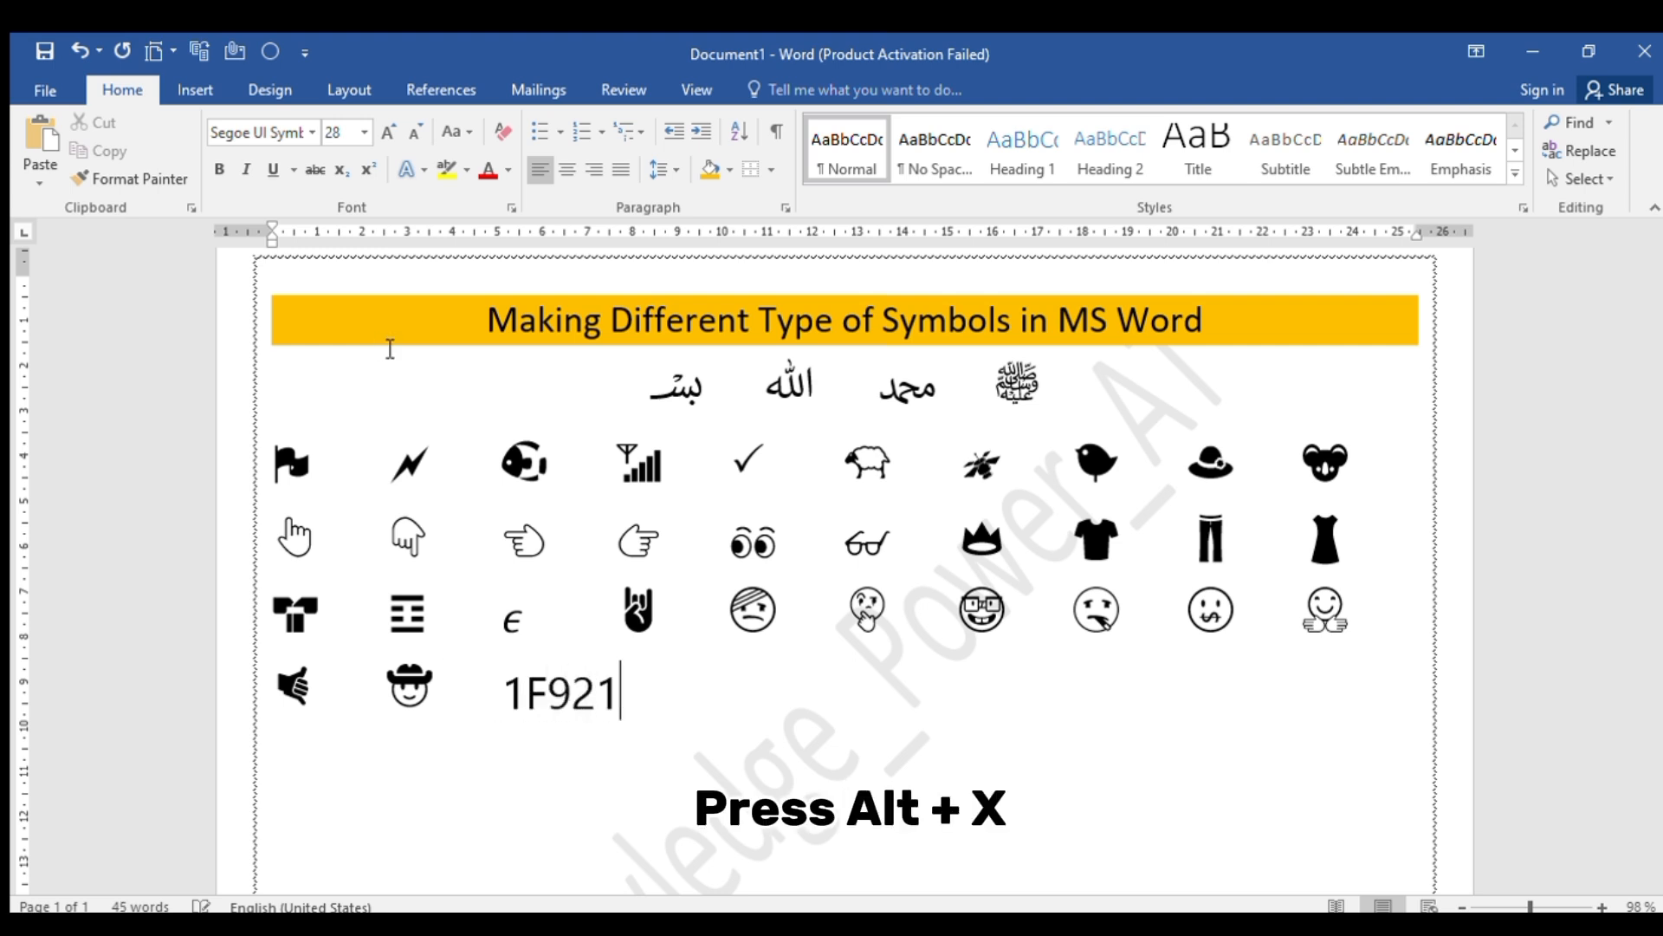
key(alt+x)
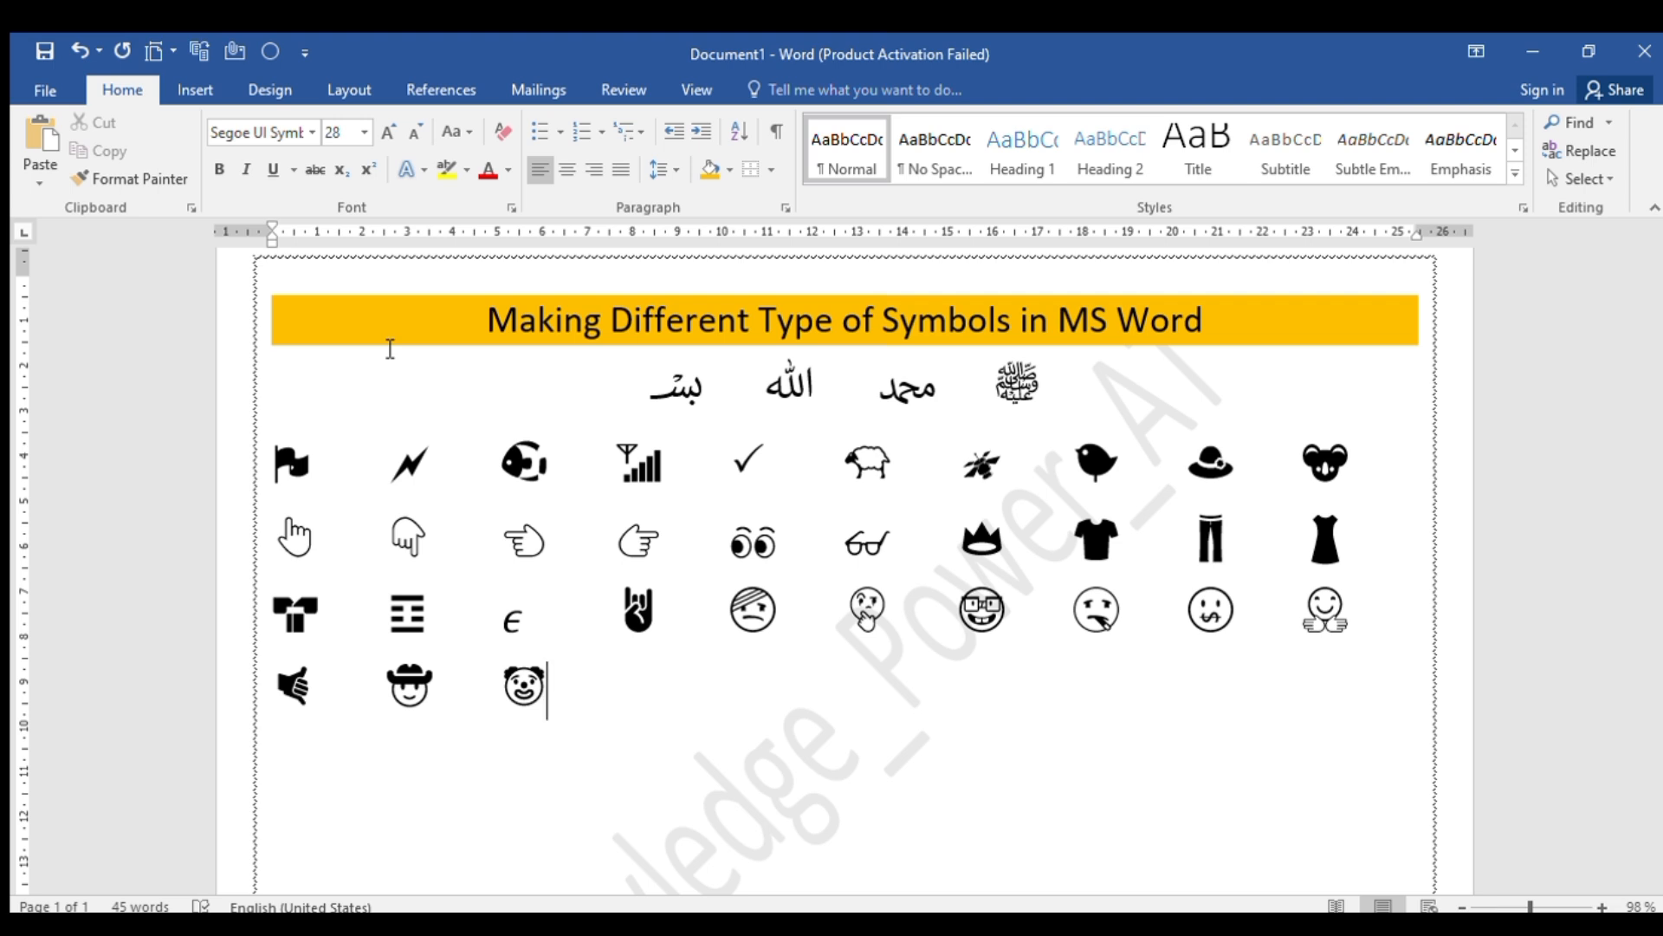
text(1)
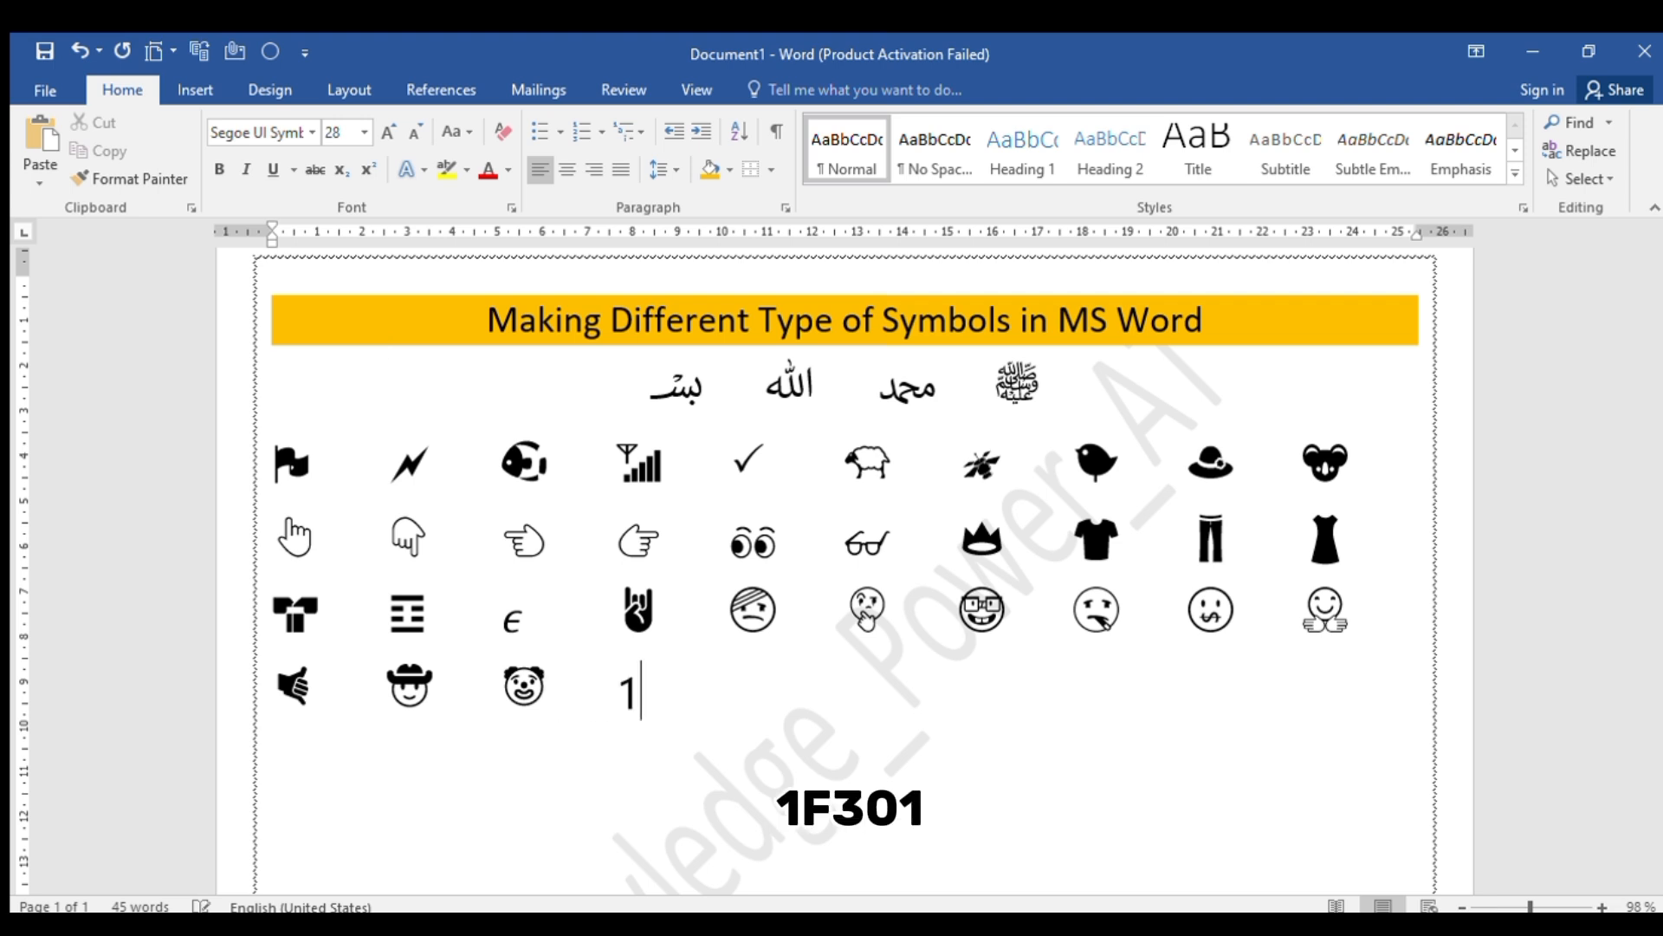
text(F301)
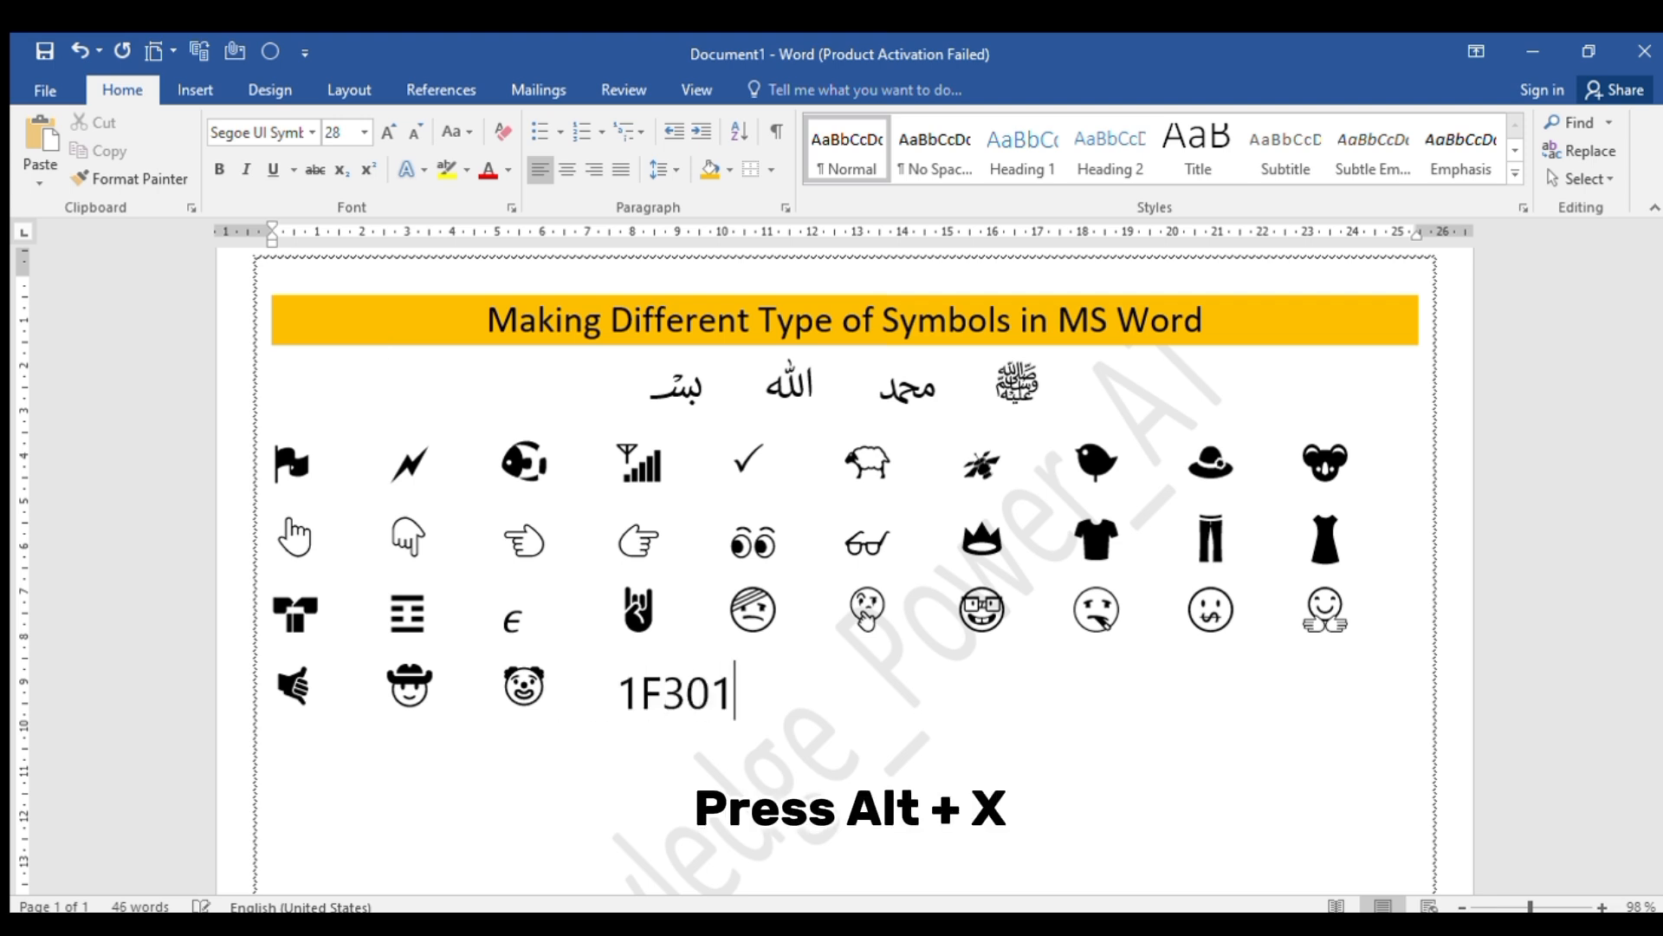
key(alt+x)
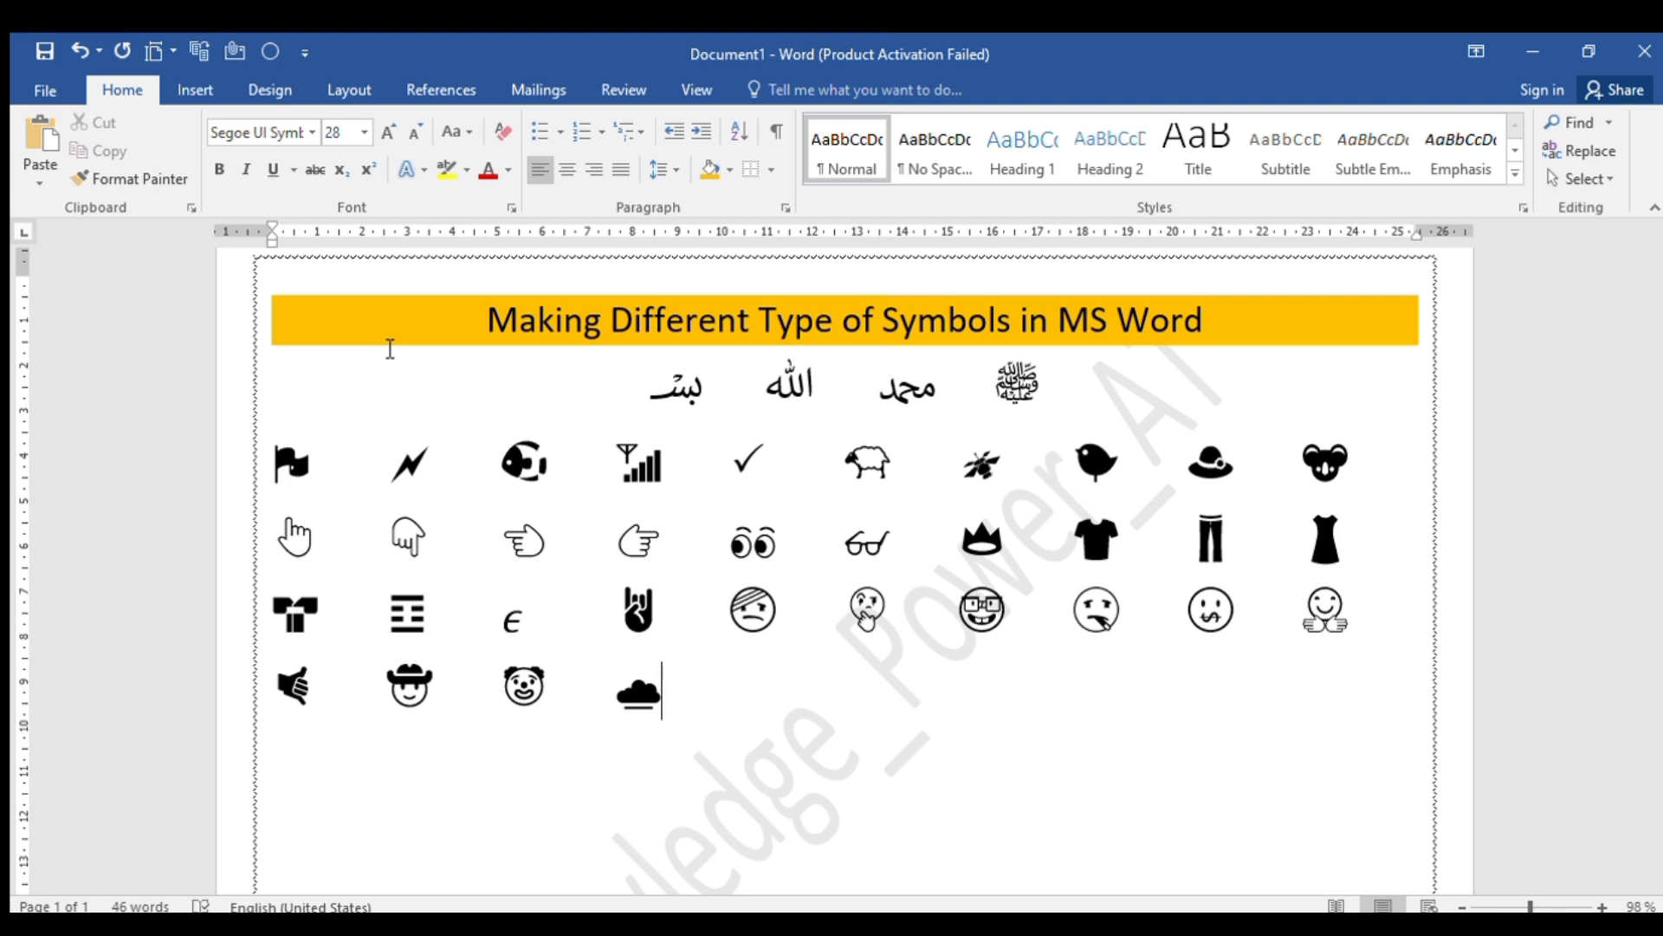
Add the night city skyline from Unicode code 1F303 and the upward arrow from 1F871, each preceded by tab spacing
key(Tab)
text(1F)
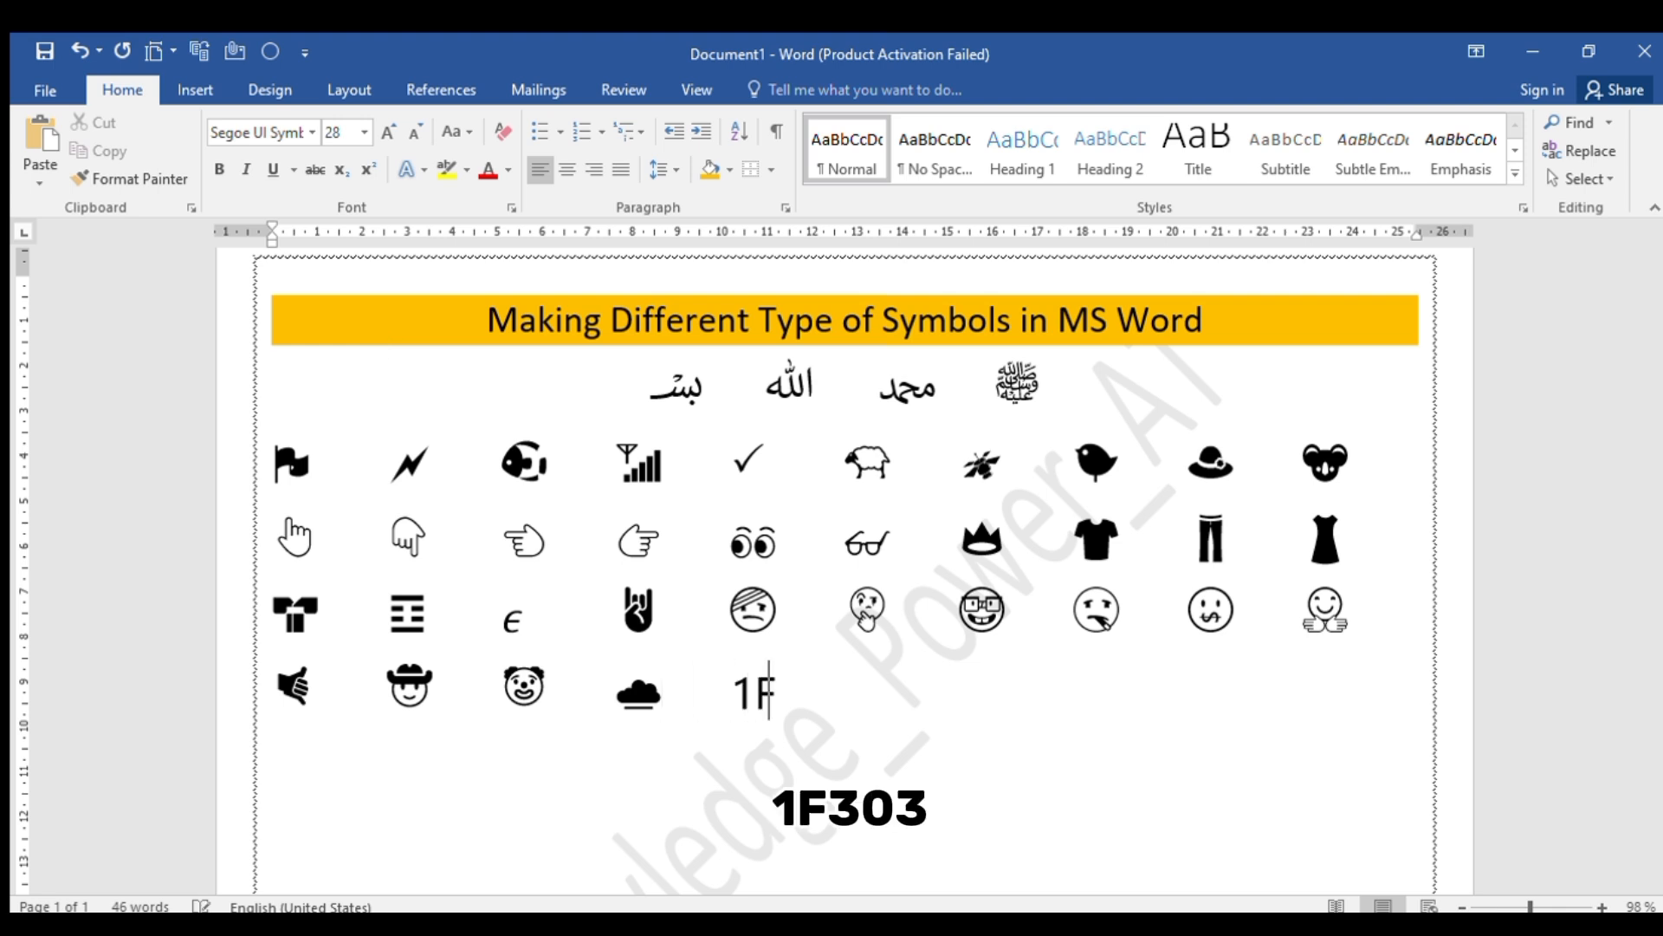
text(303)
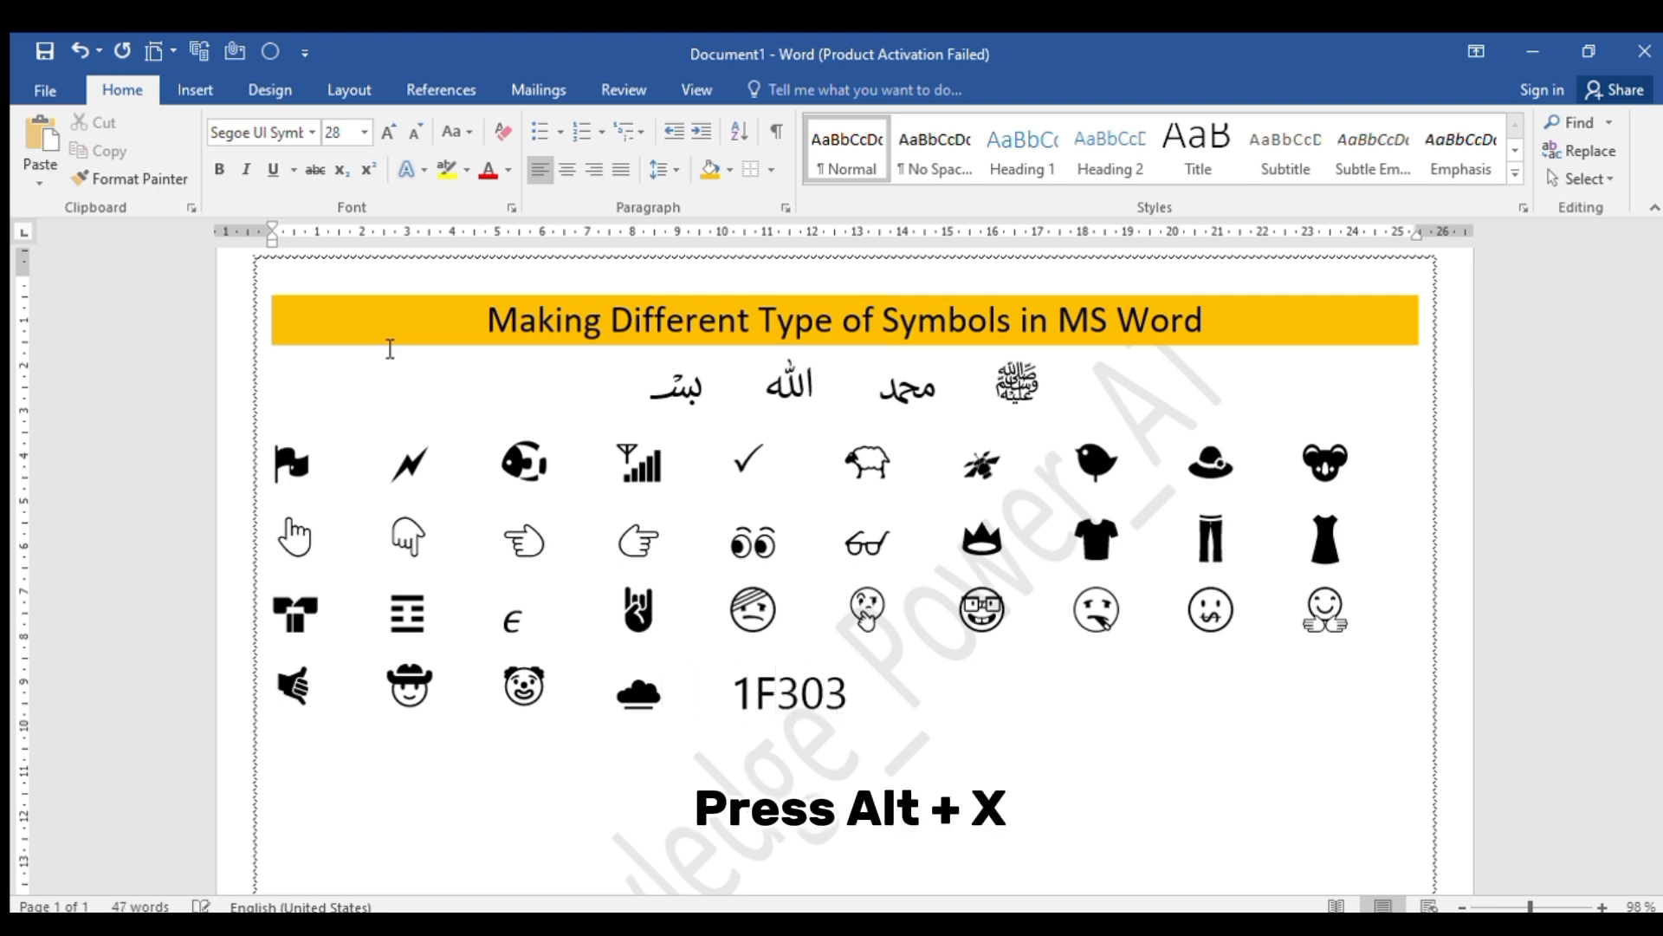
key(alt+x)
key(Tab)
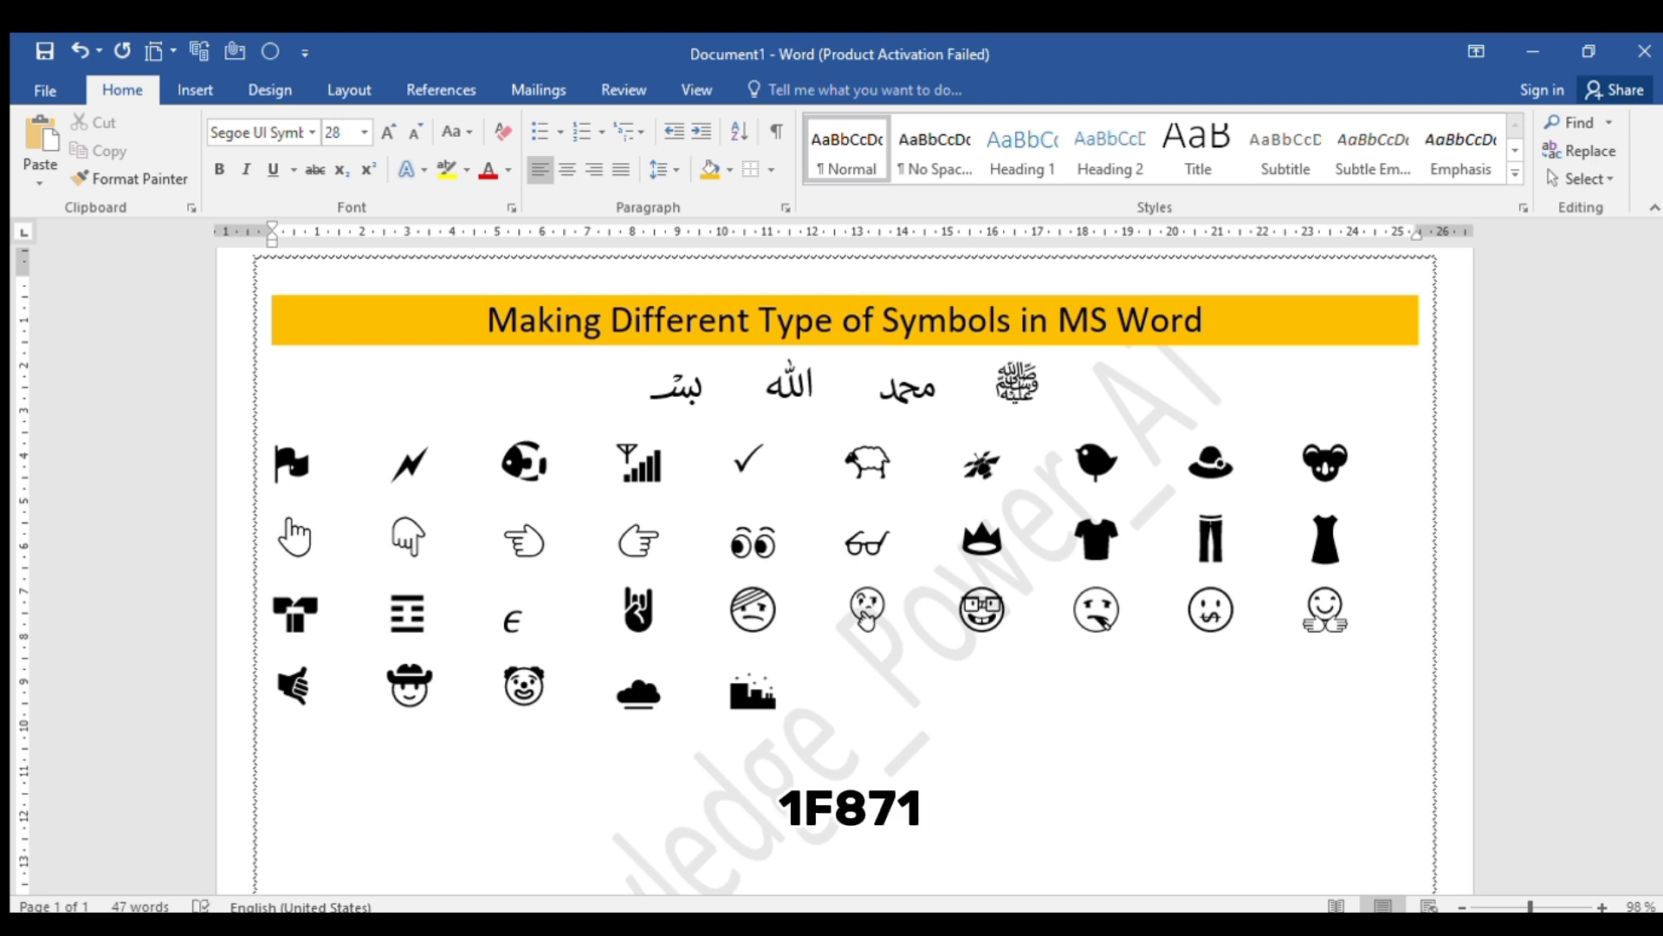
text(1F871)
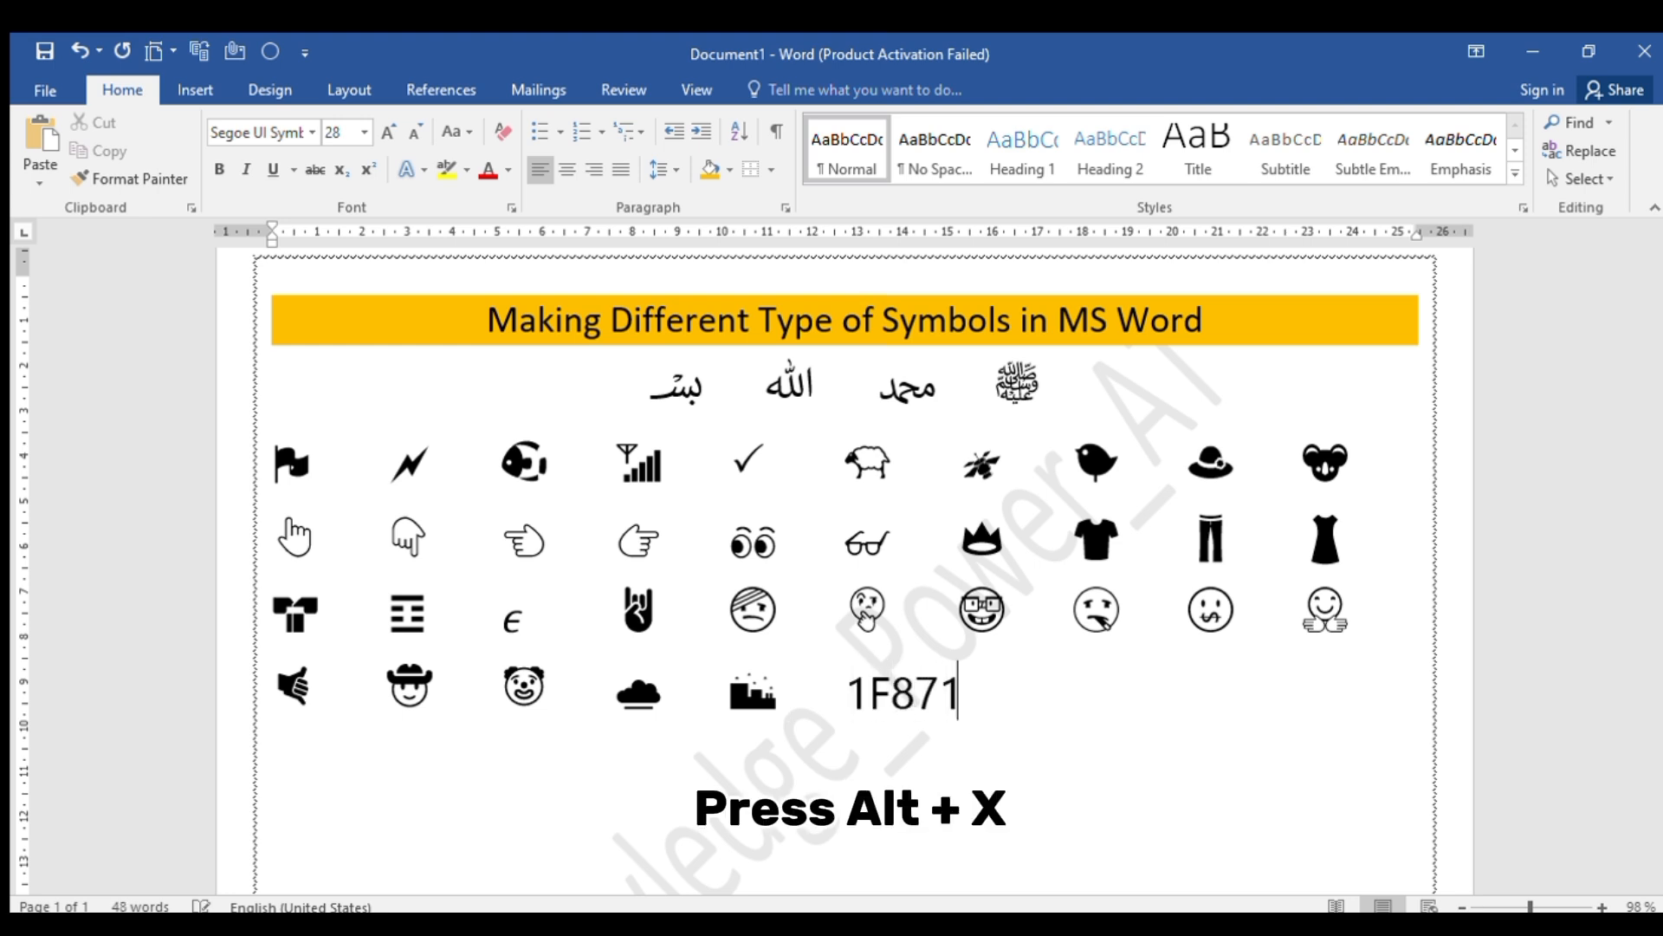
key(alt+x)
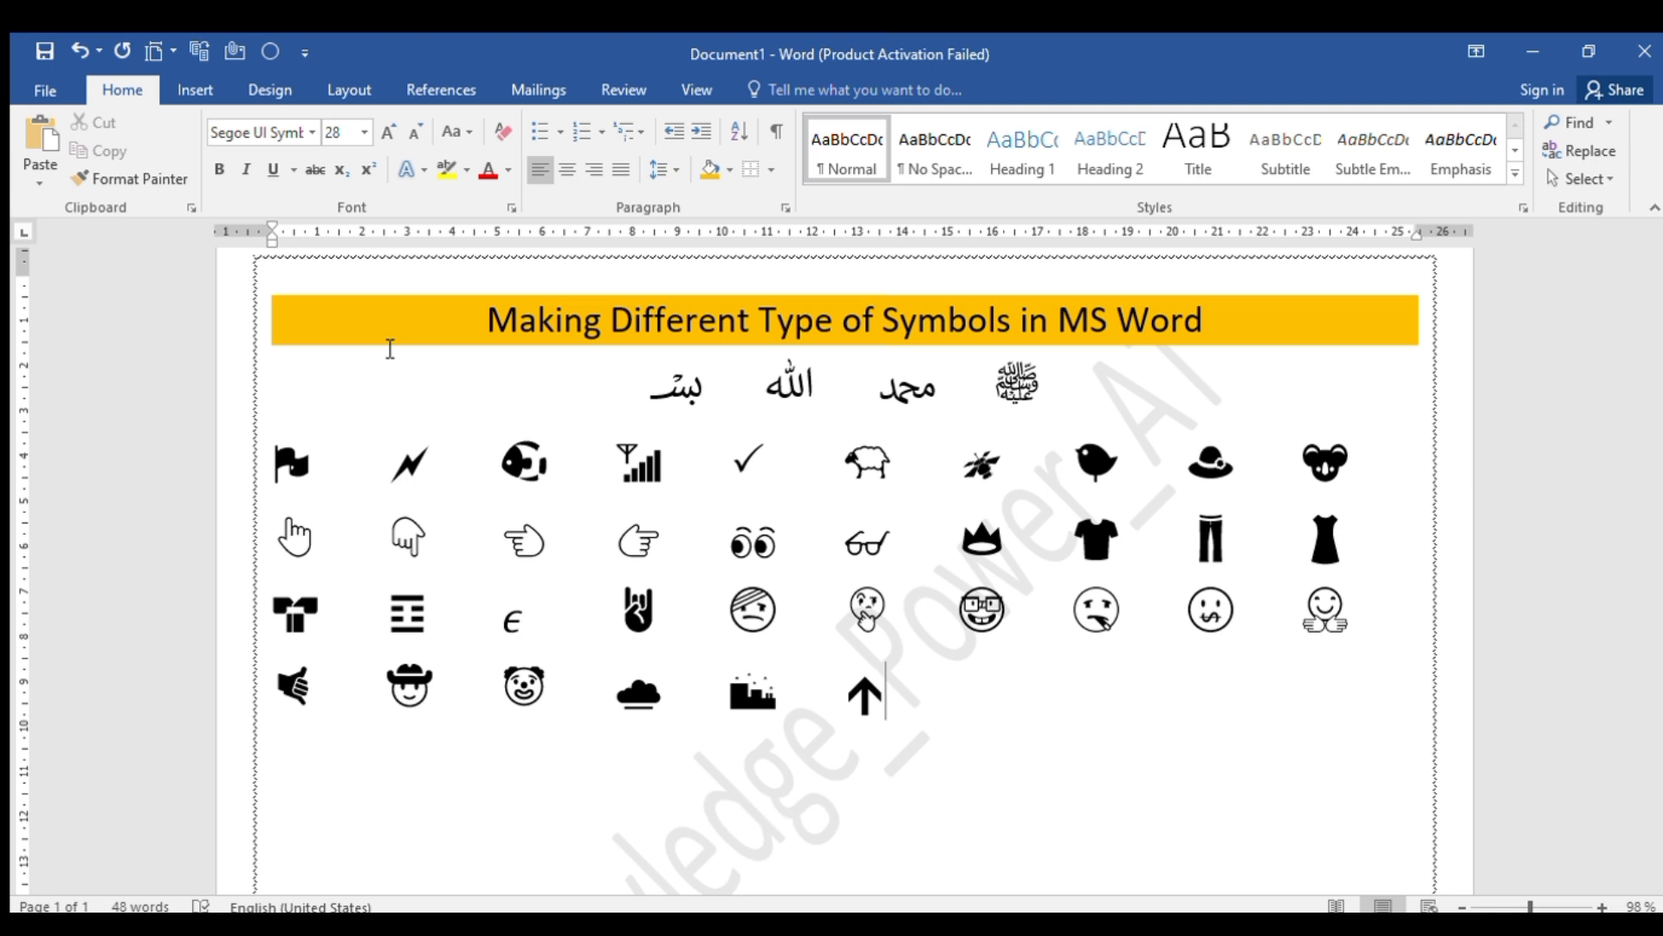
Add the rightward arrow from Unicode code 1F872 and the downward arrow from 1F873, each preceded by tab spacing
key(Tab)
text(1F)
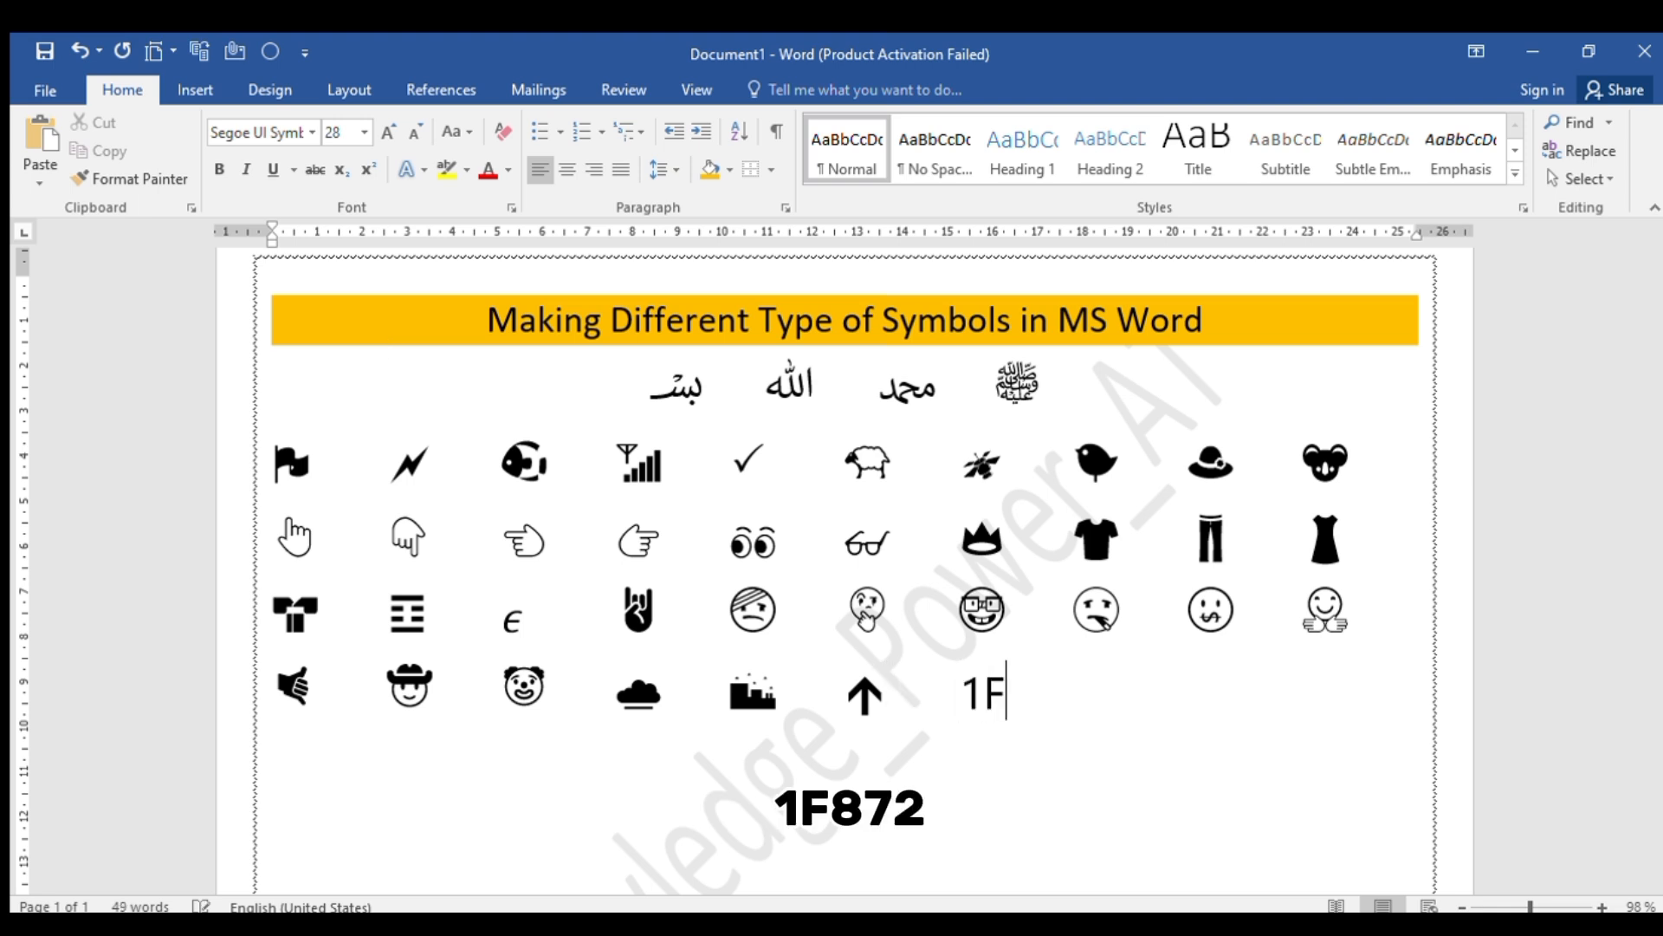
text(872)
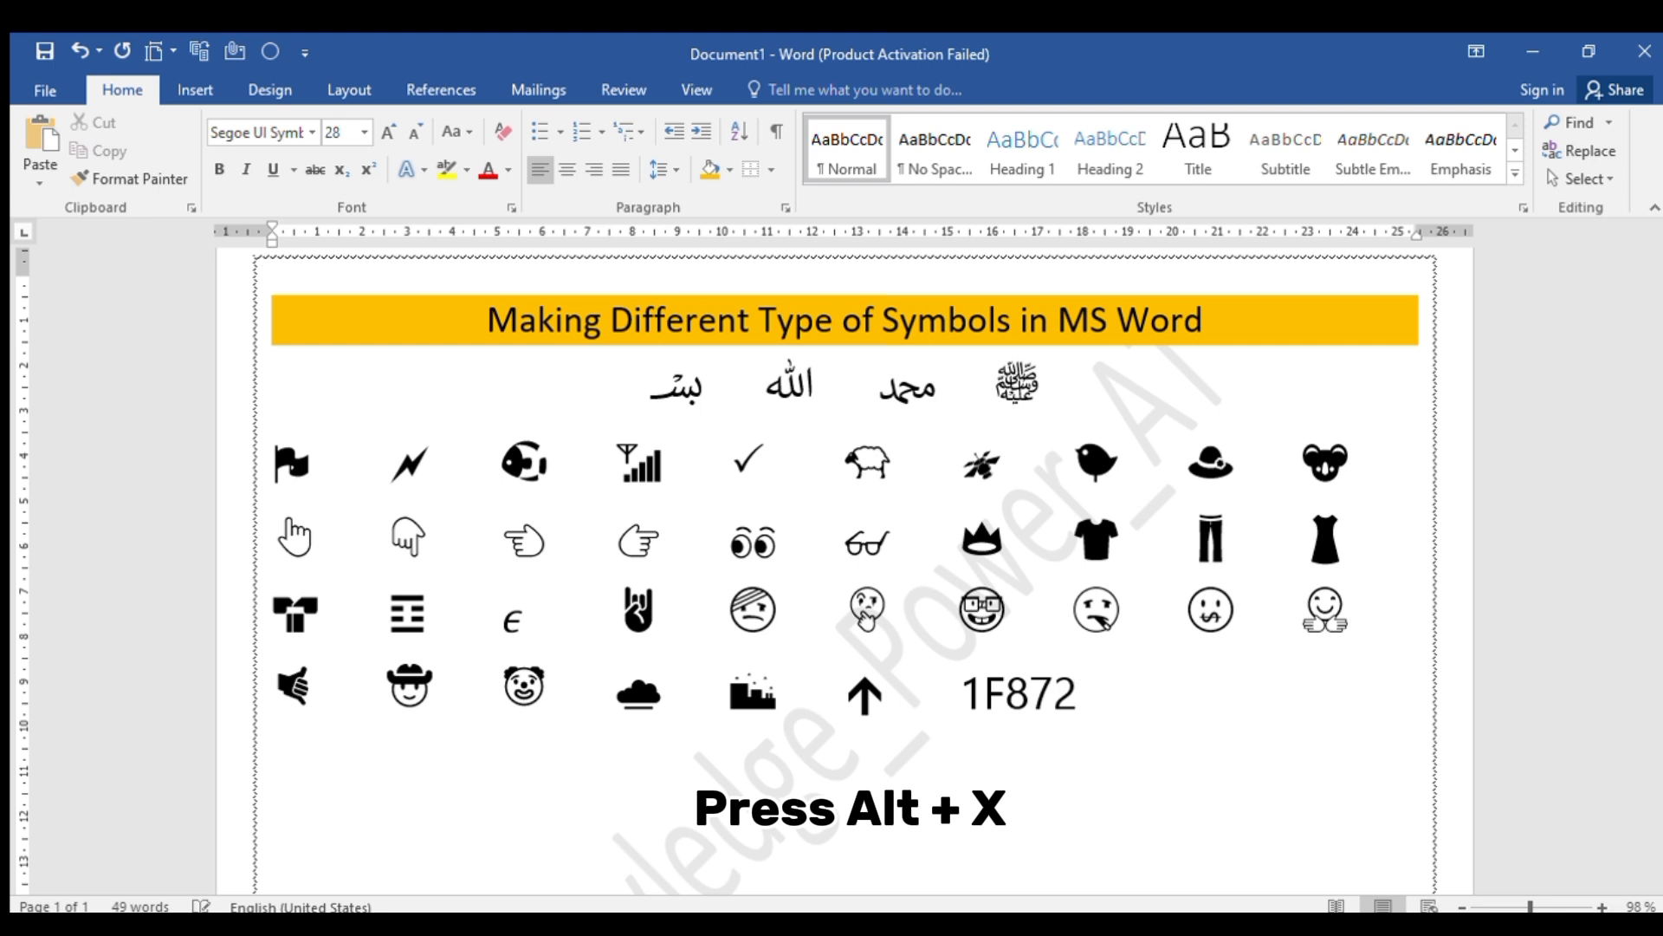
key(alt+x)
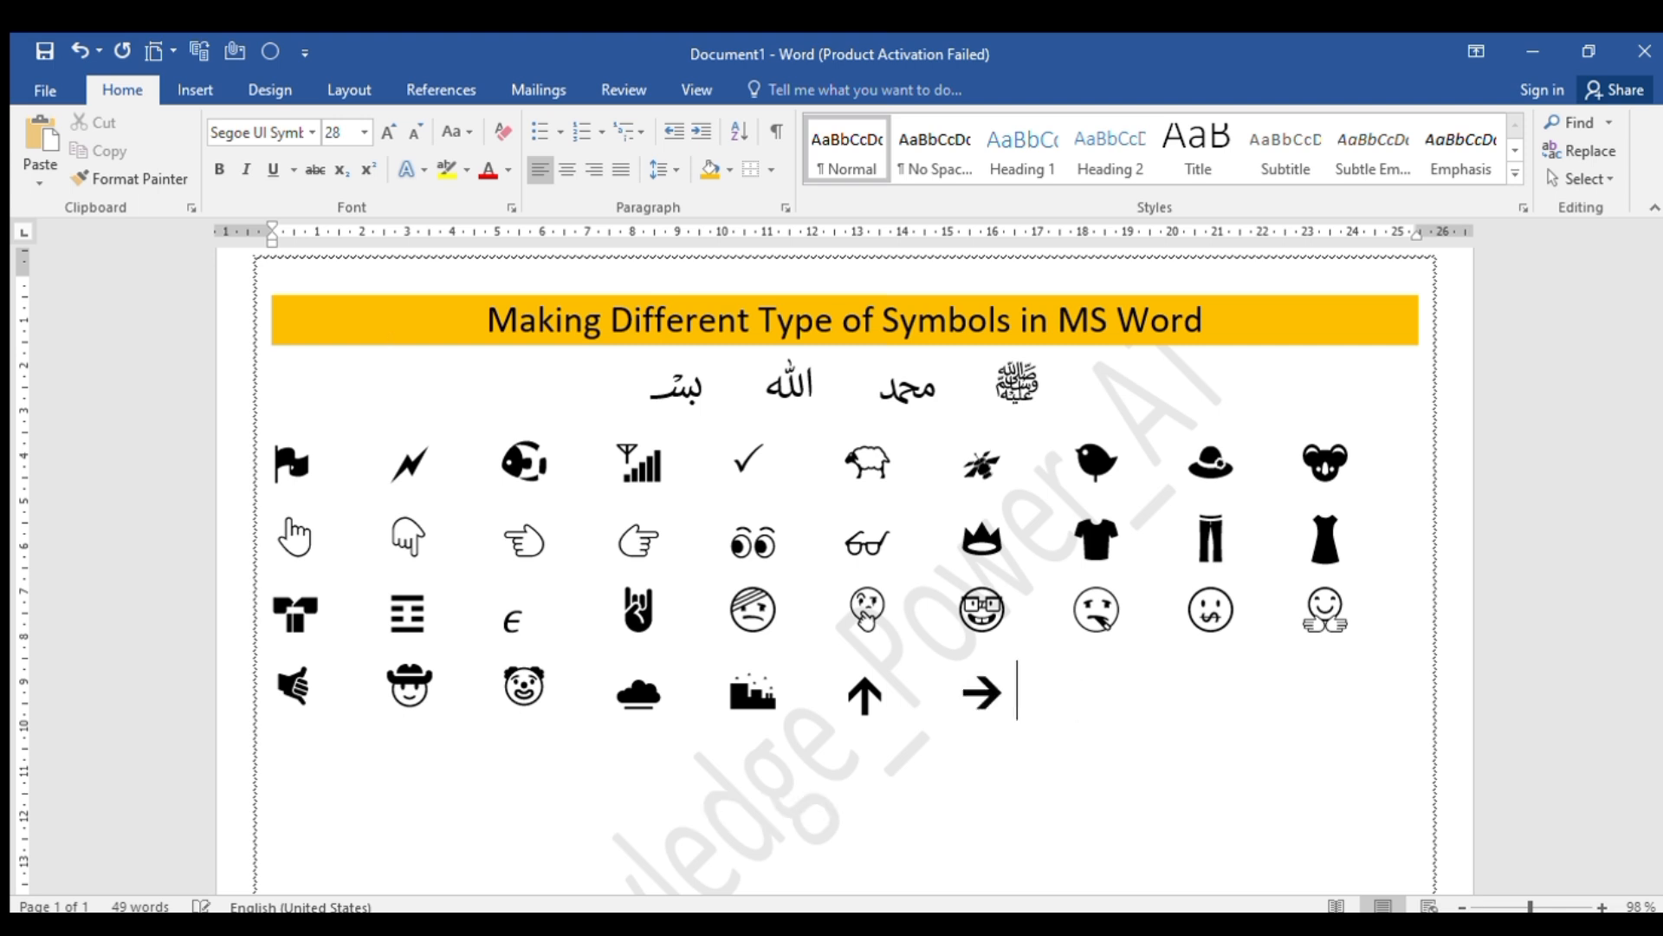
key(Tab)
text(1F8)
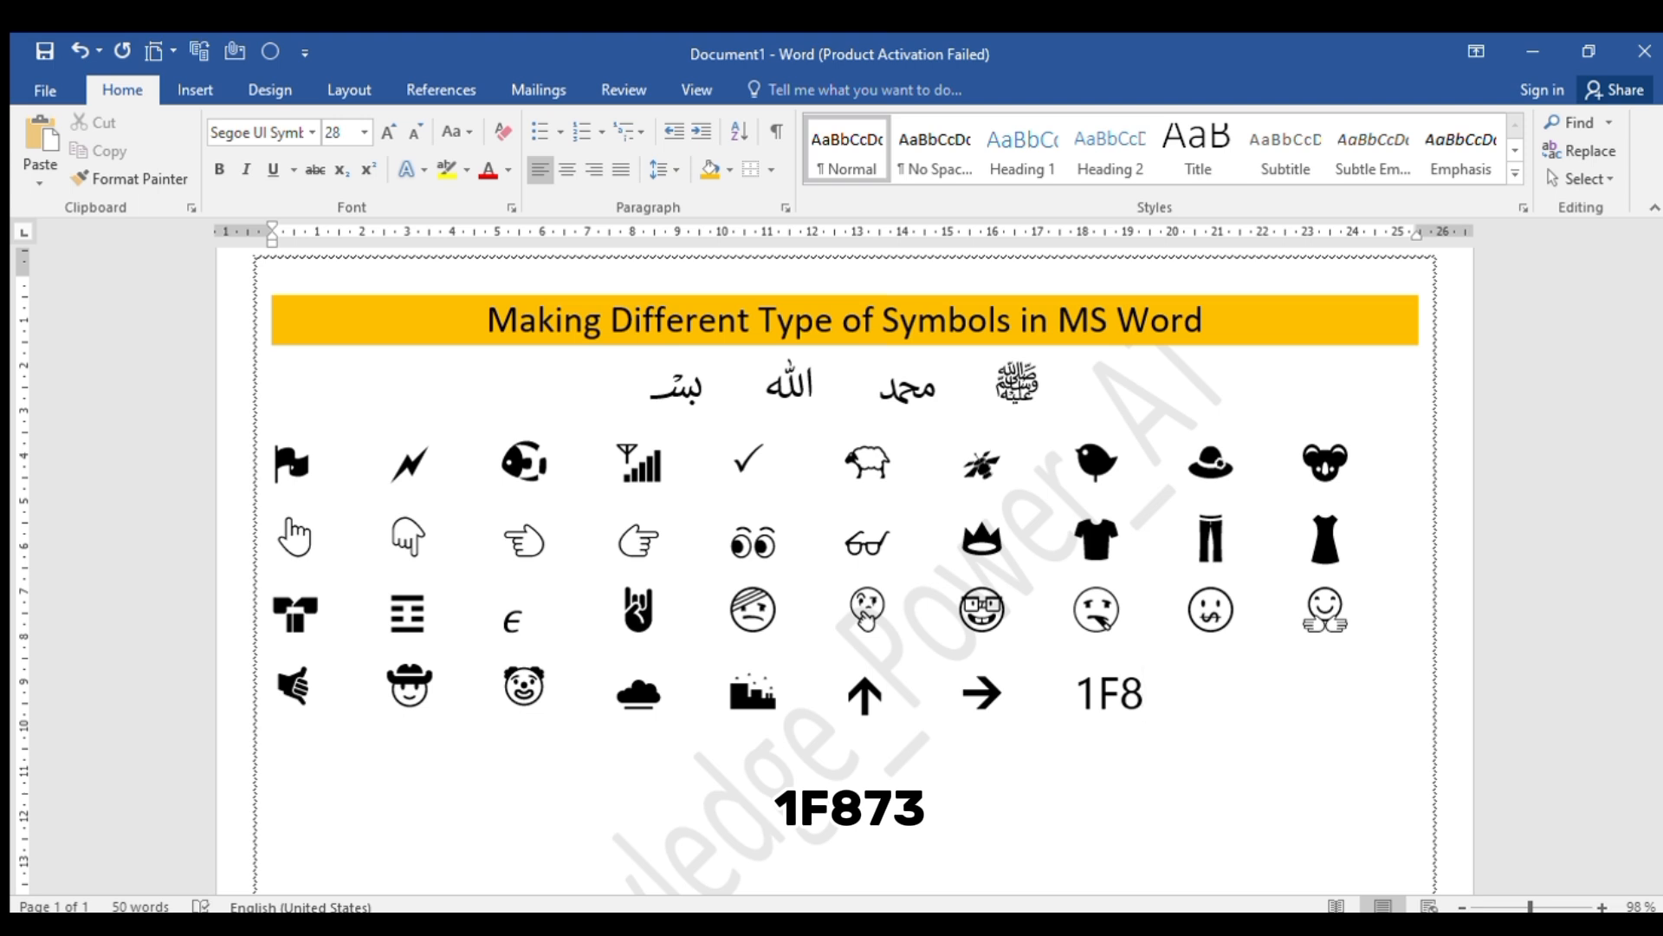
text(73)
key(alt+x)
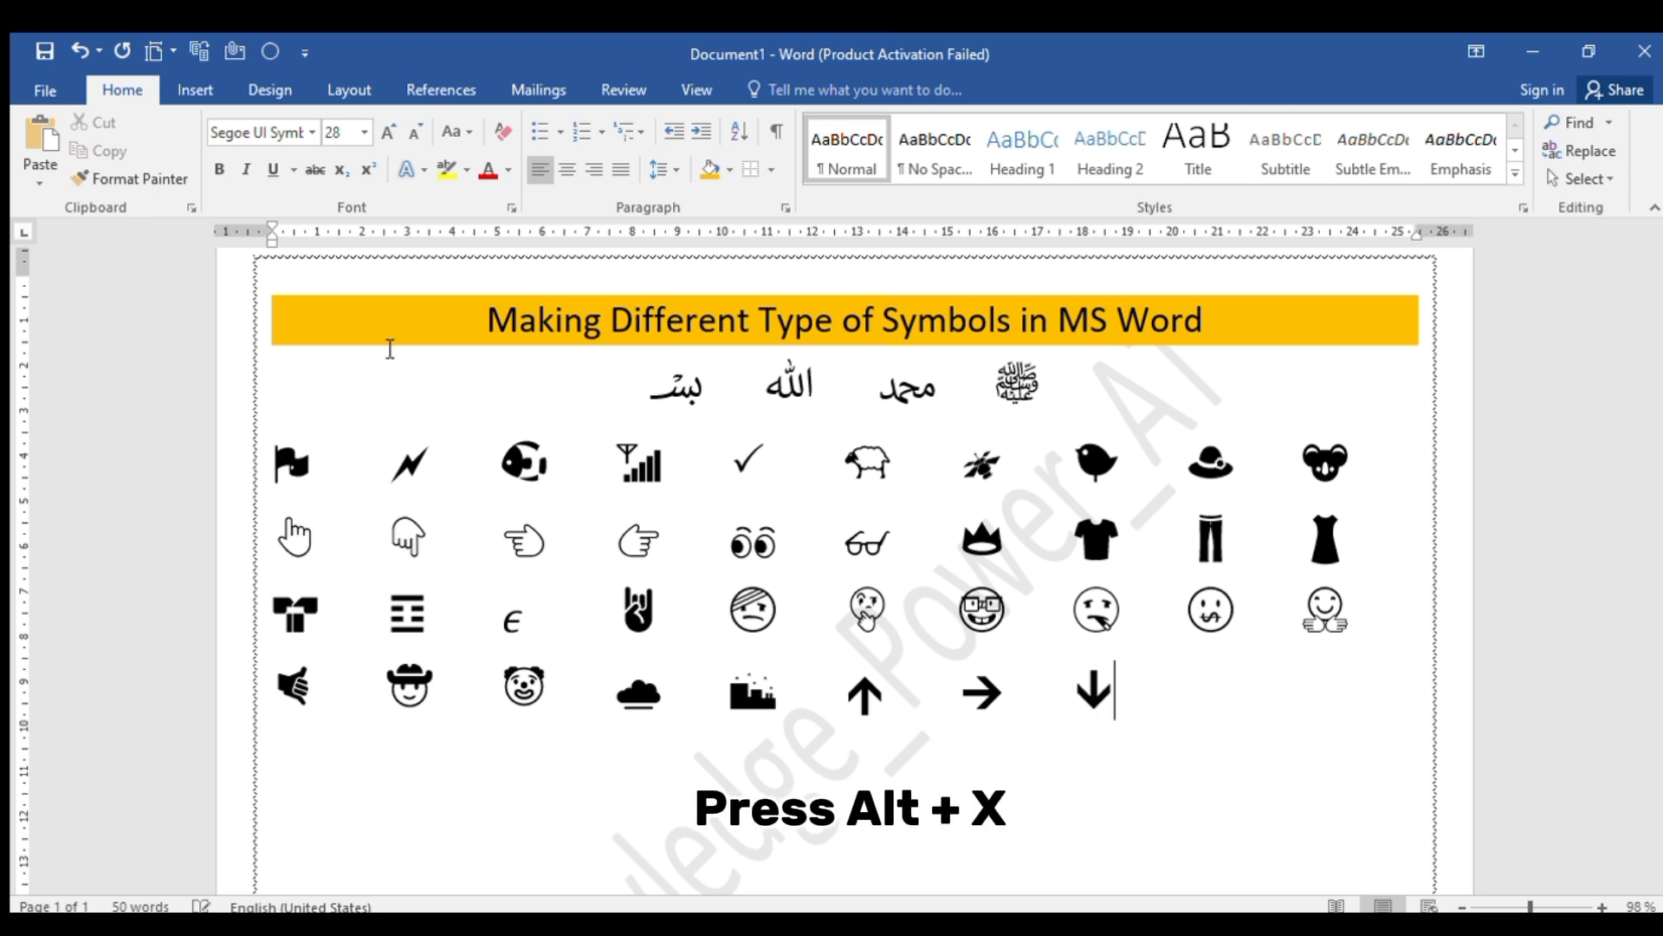
Add the up-left diagonal arrow from Unicode code 1F874 and the up-right diagonal arrow from 1F875, each preceded by tab spacing
key(Tab)
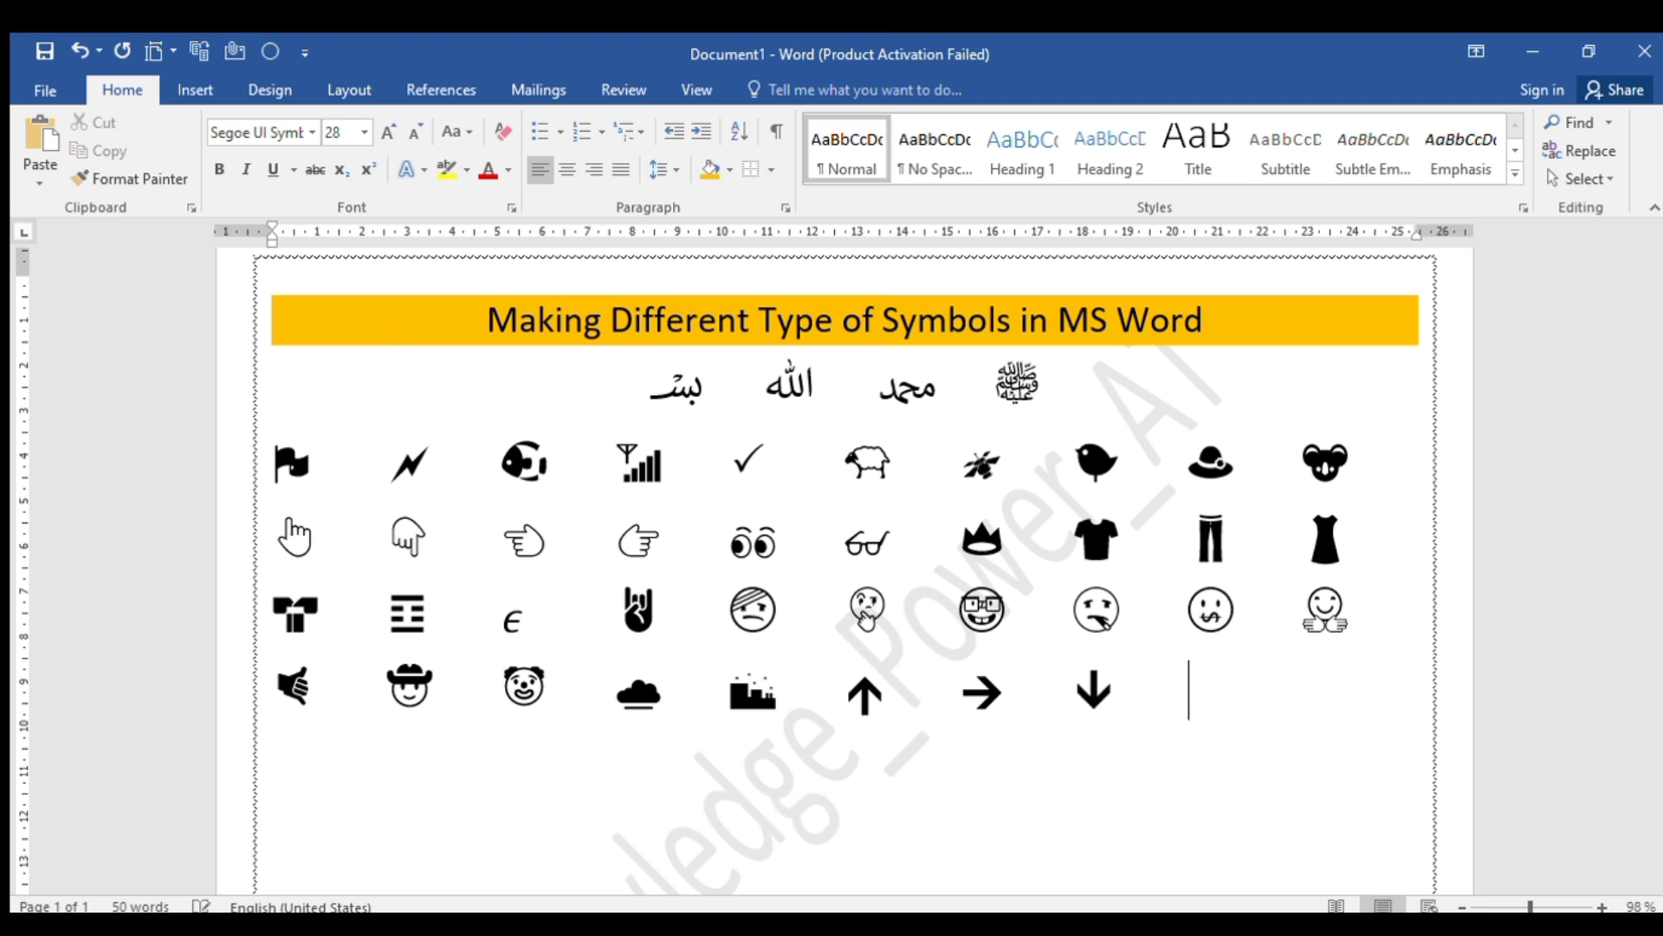
text(1F)
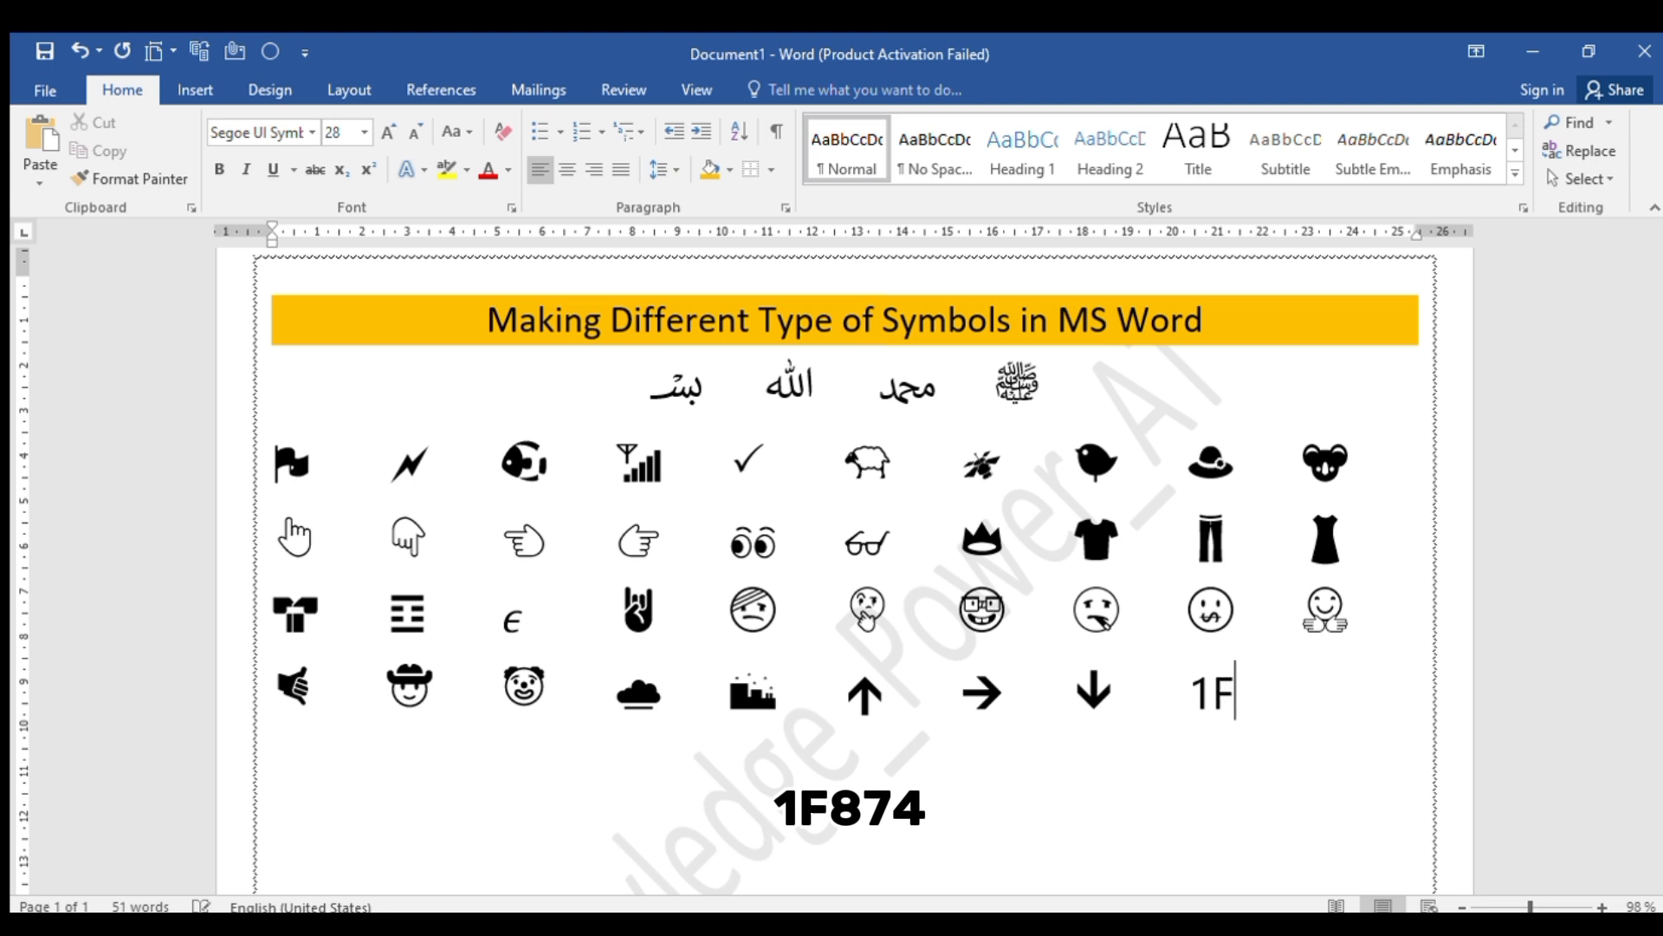
text(874)
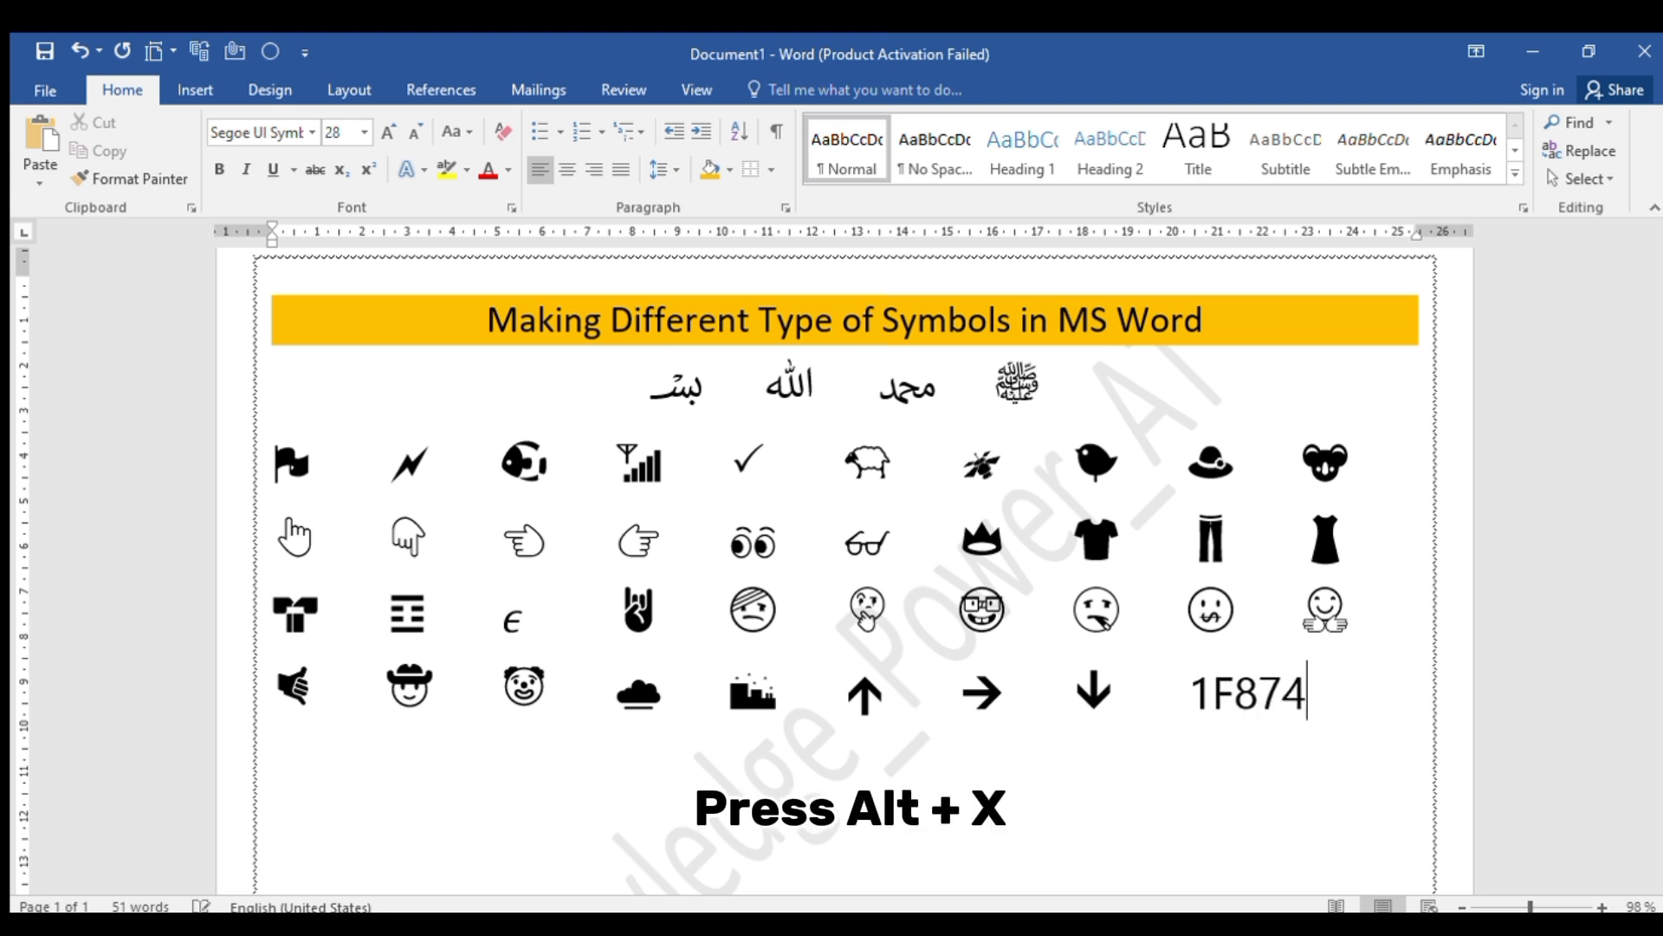
key(alt+x)
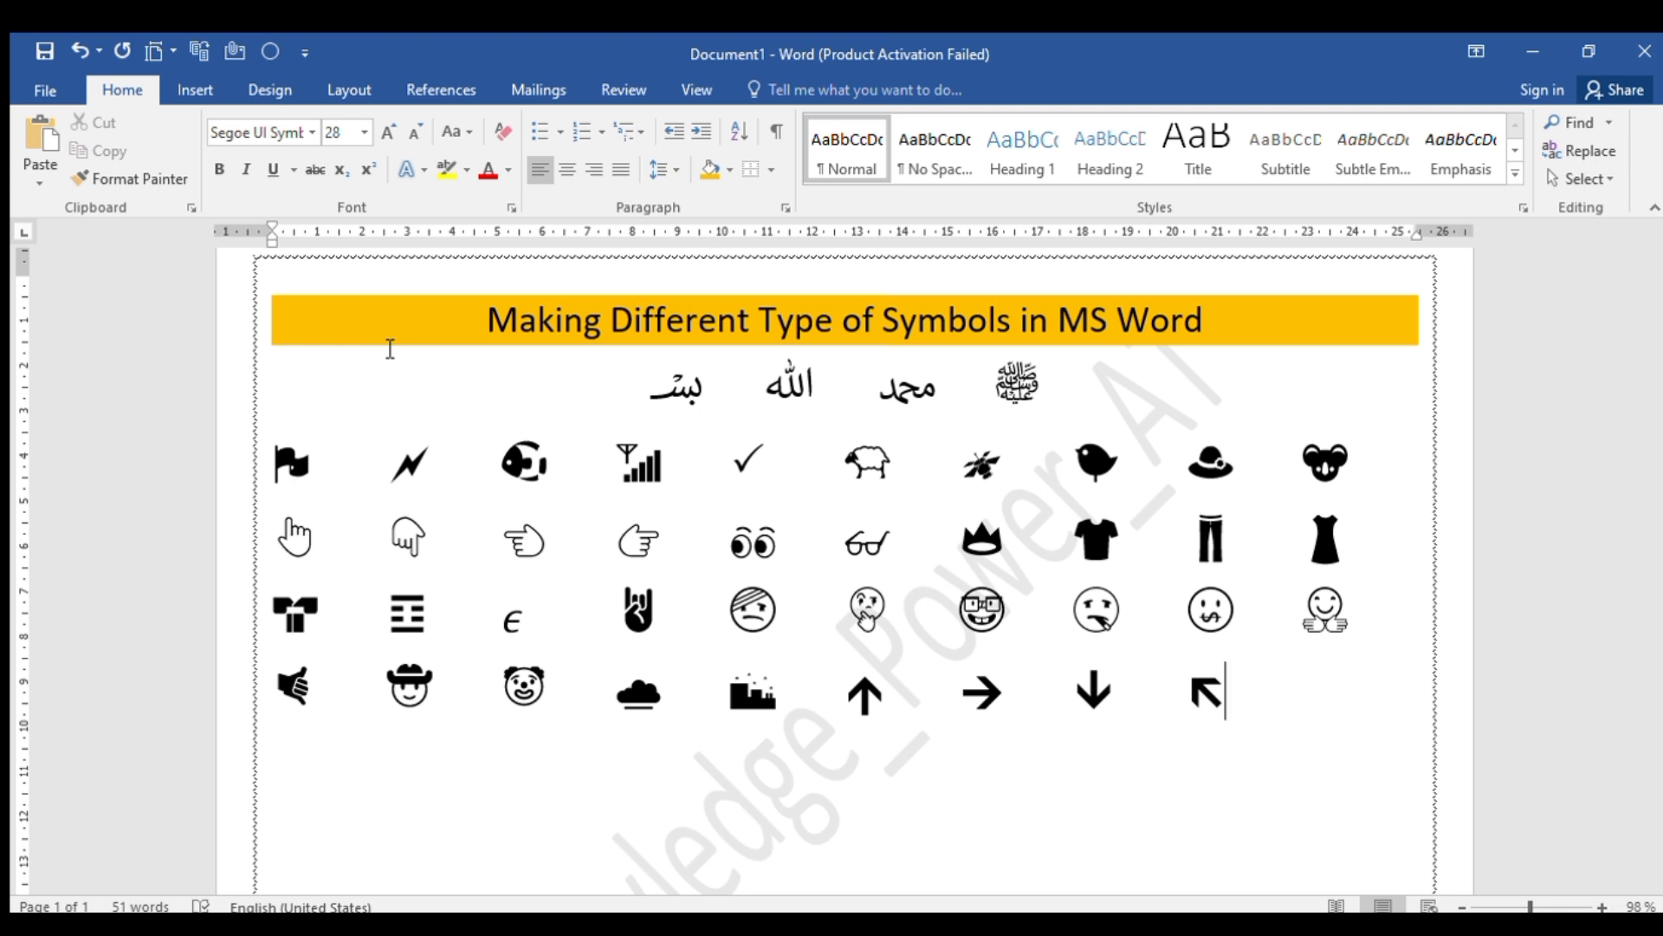
key(Tab)
text(1F)
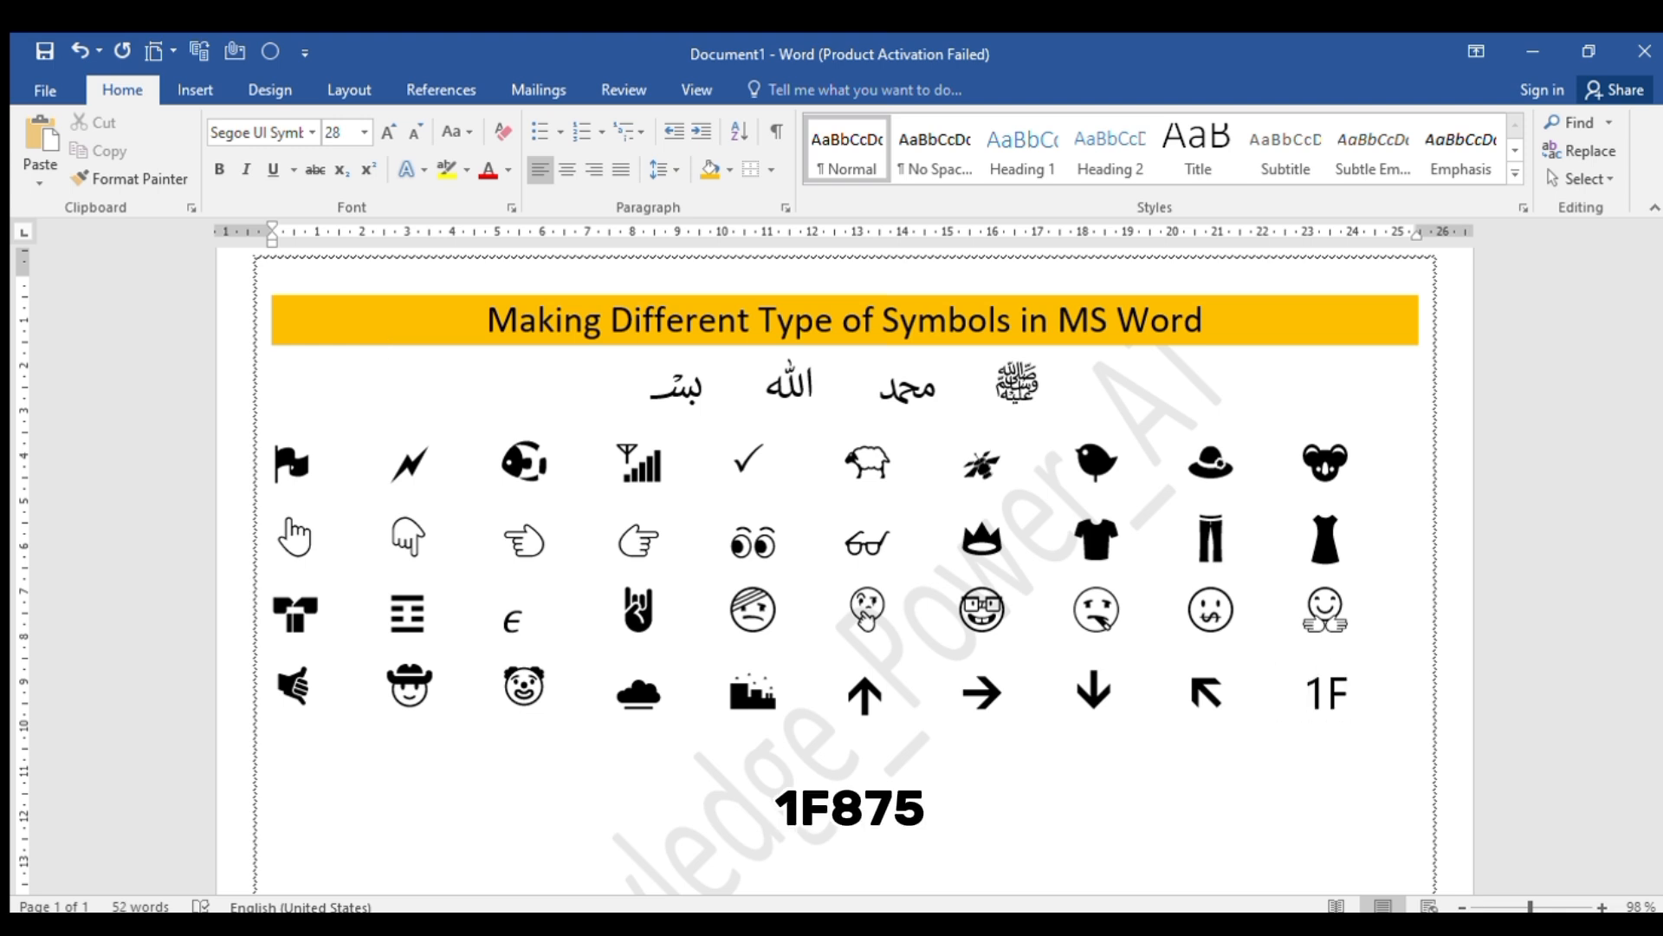
text(87)
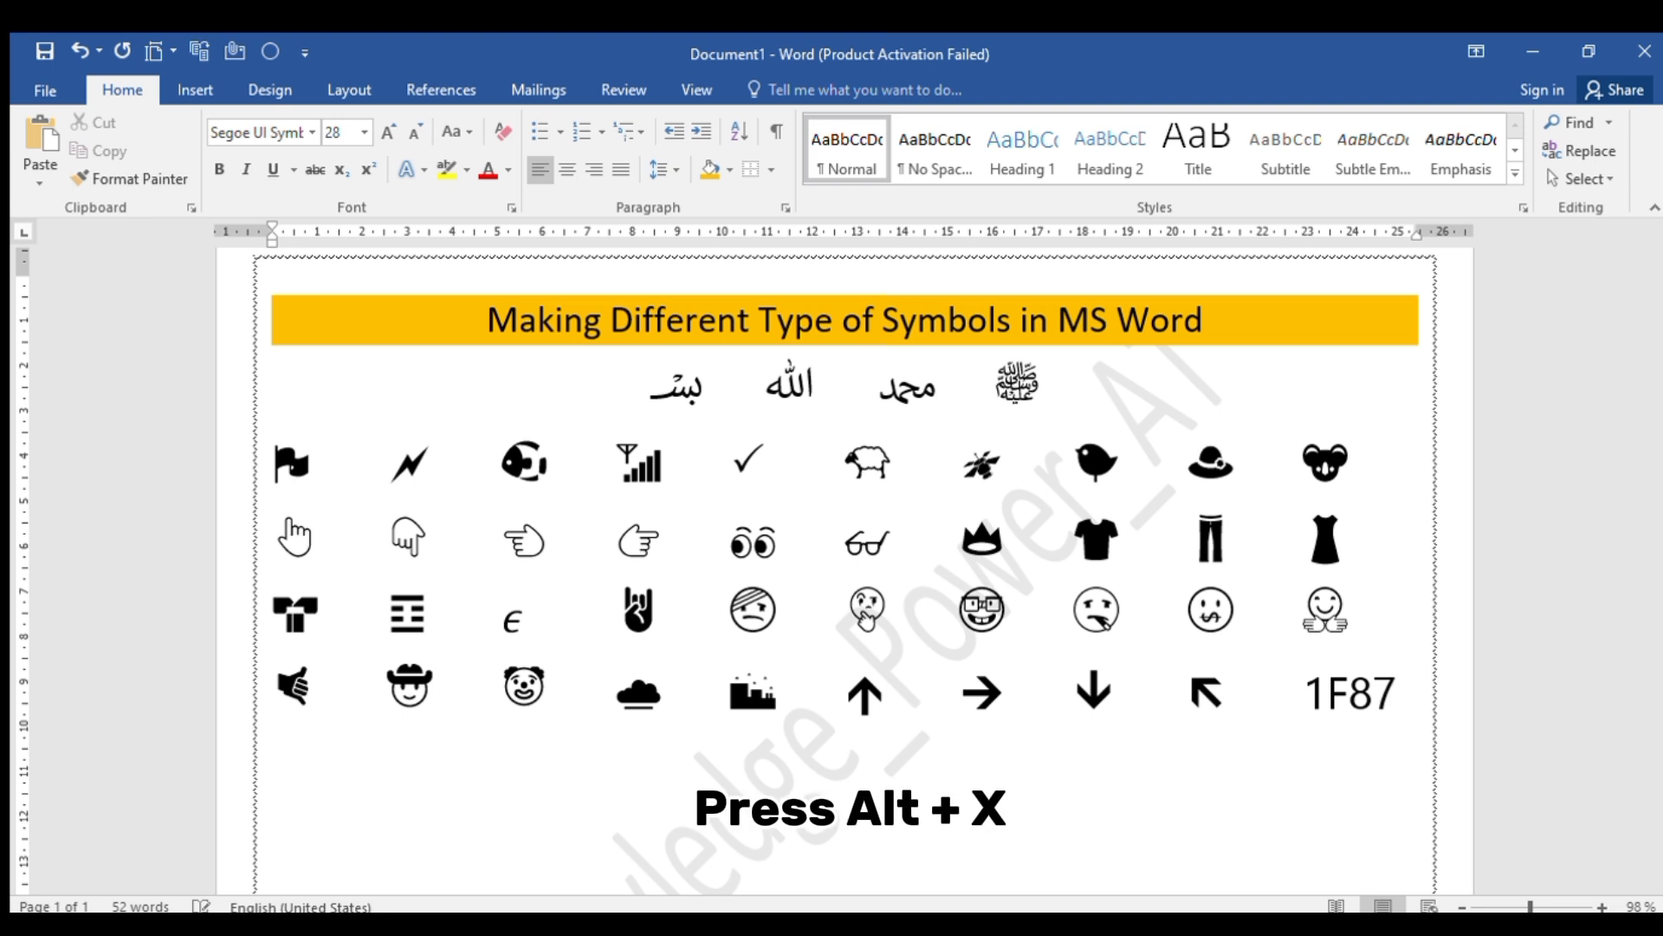
text(5)
key(alt+x)
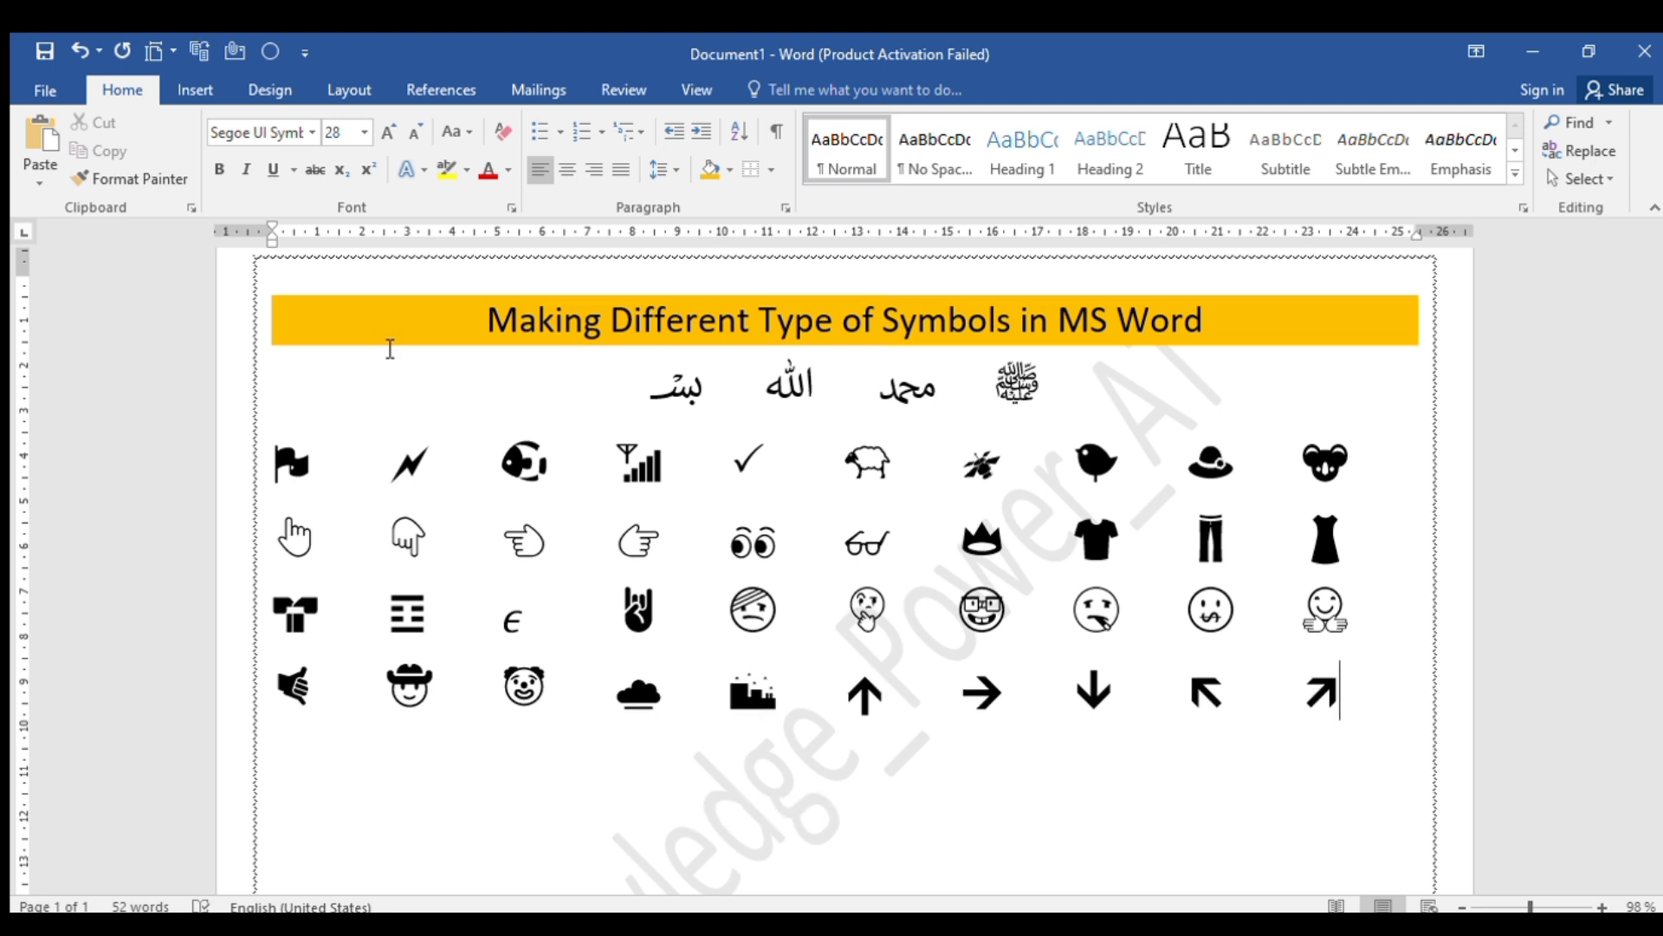
Start a new row with the down-right arrow from Unicode code 1F876 and the down-left arrow from 1F877, separated by tab spacing
key(Return)
text(1F)
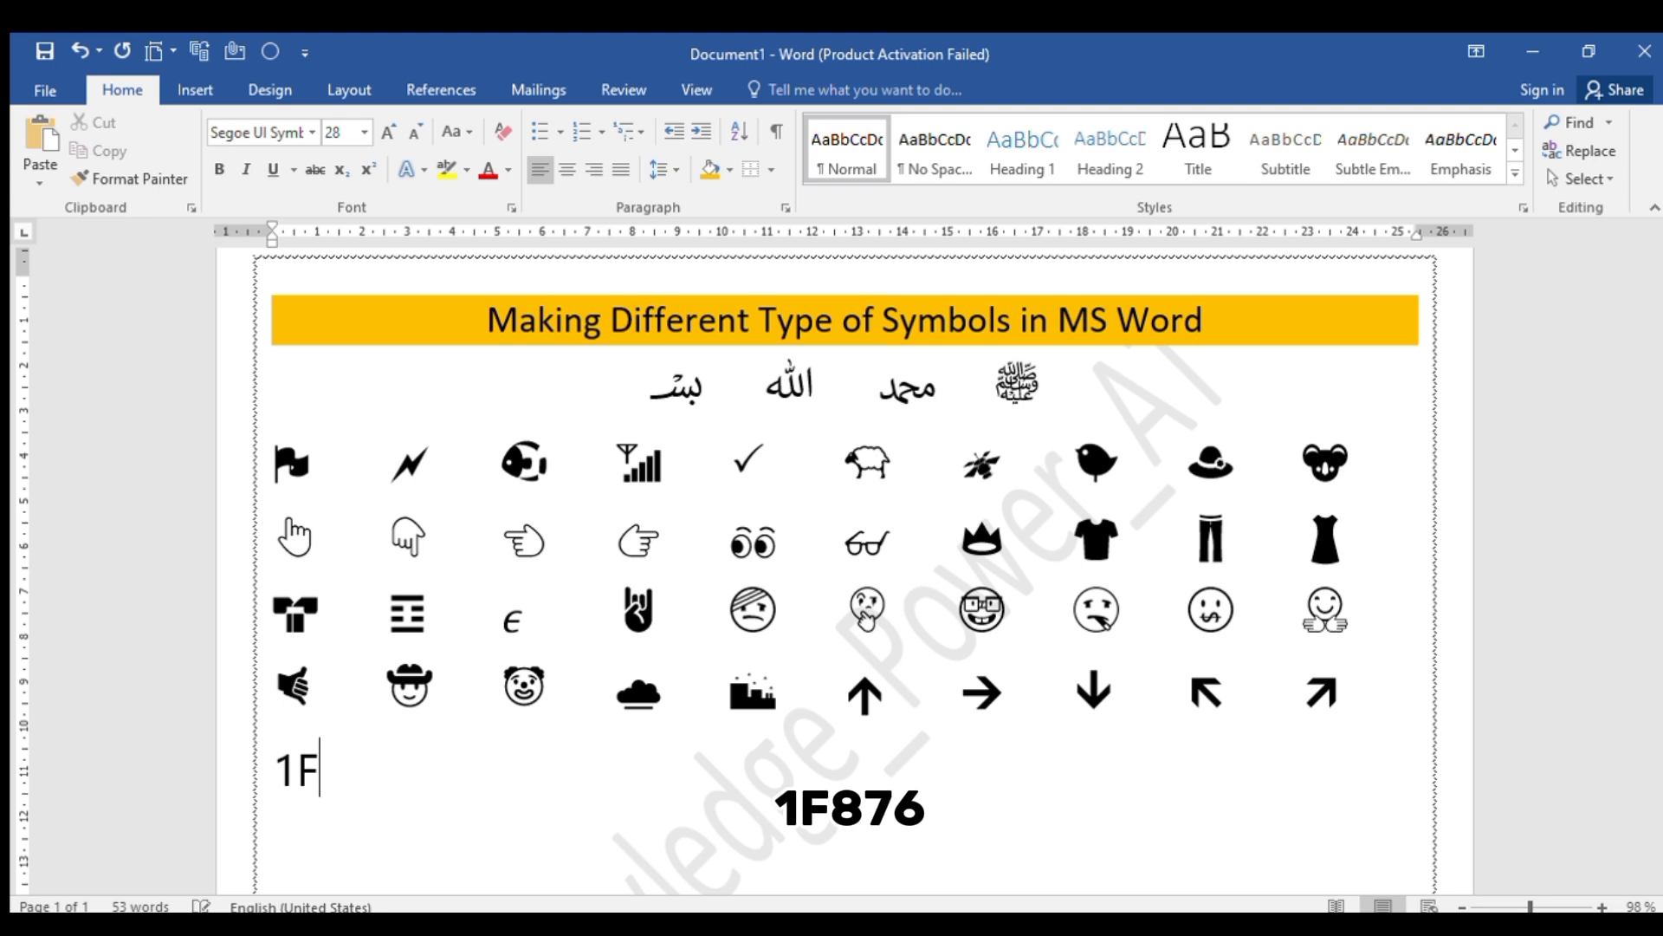
text(876)
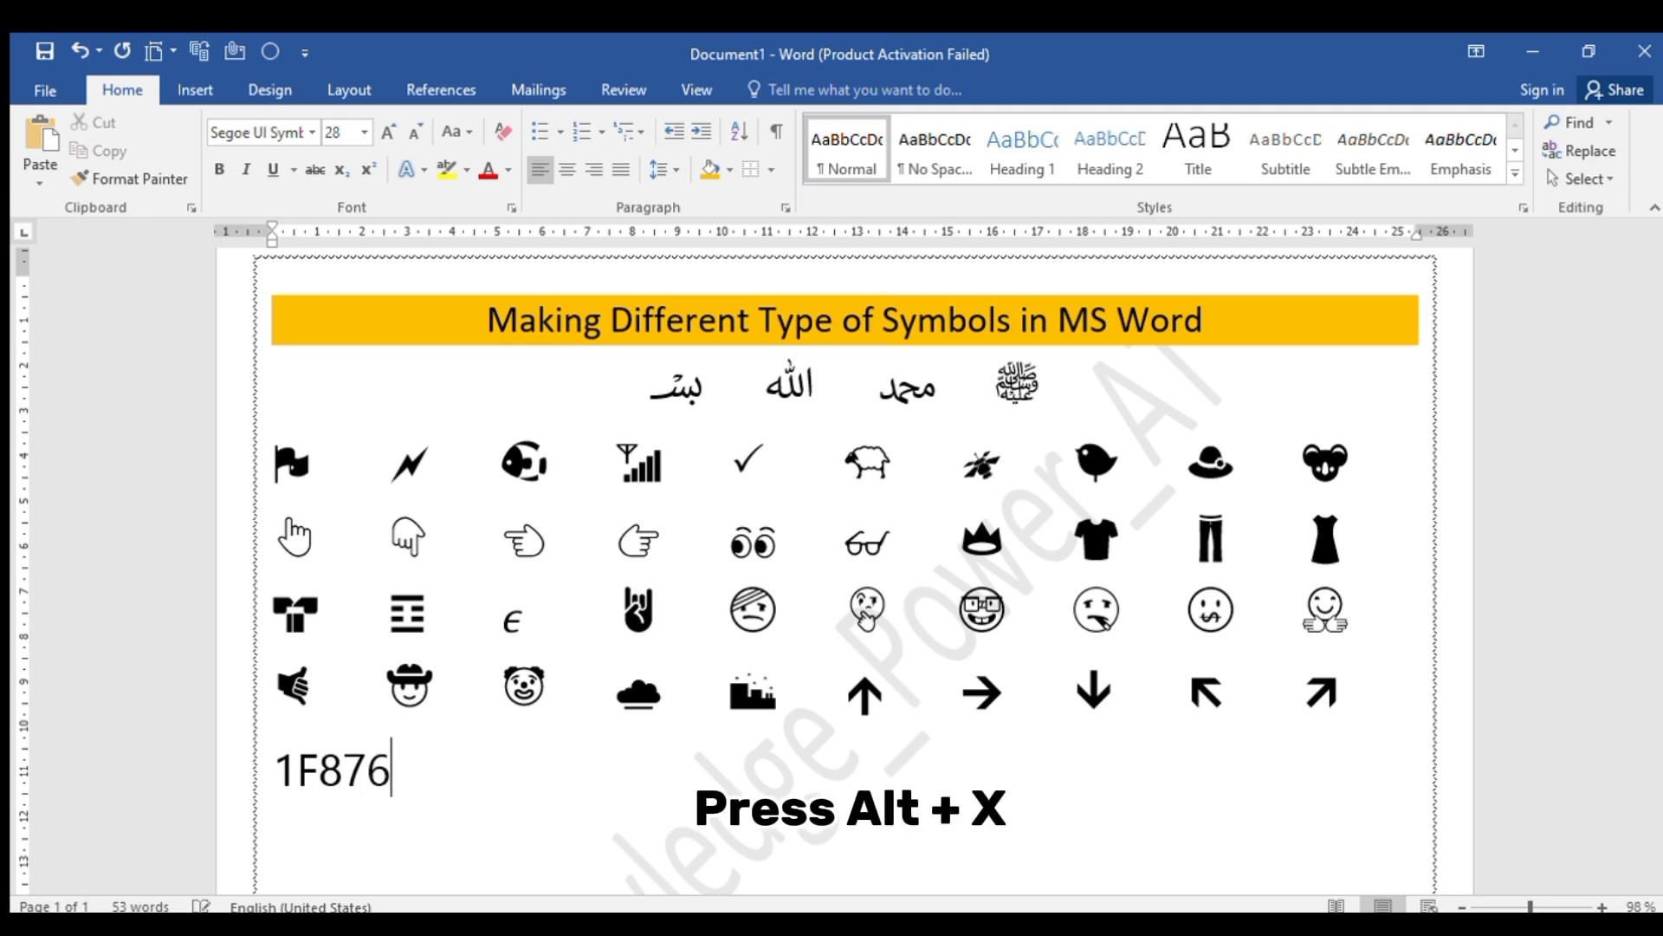
key(alt+x)
key(Tab)
key(Tab)
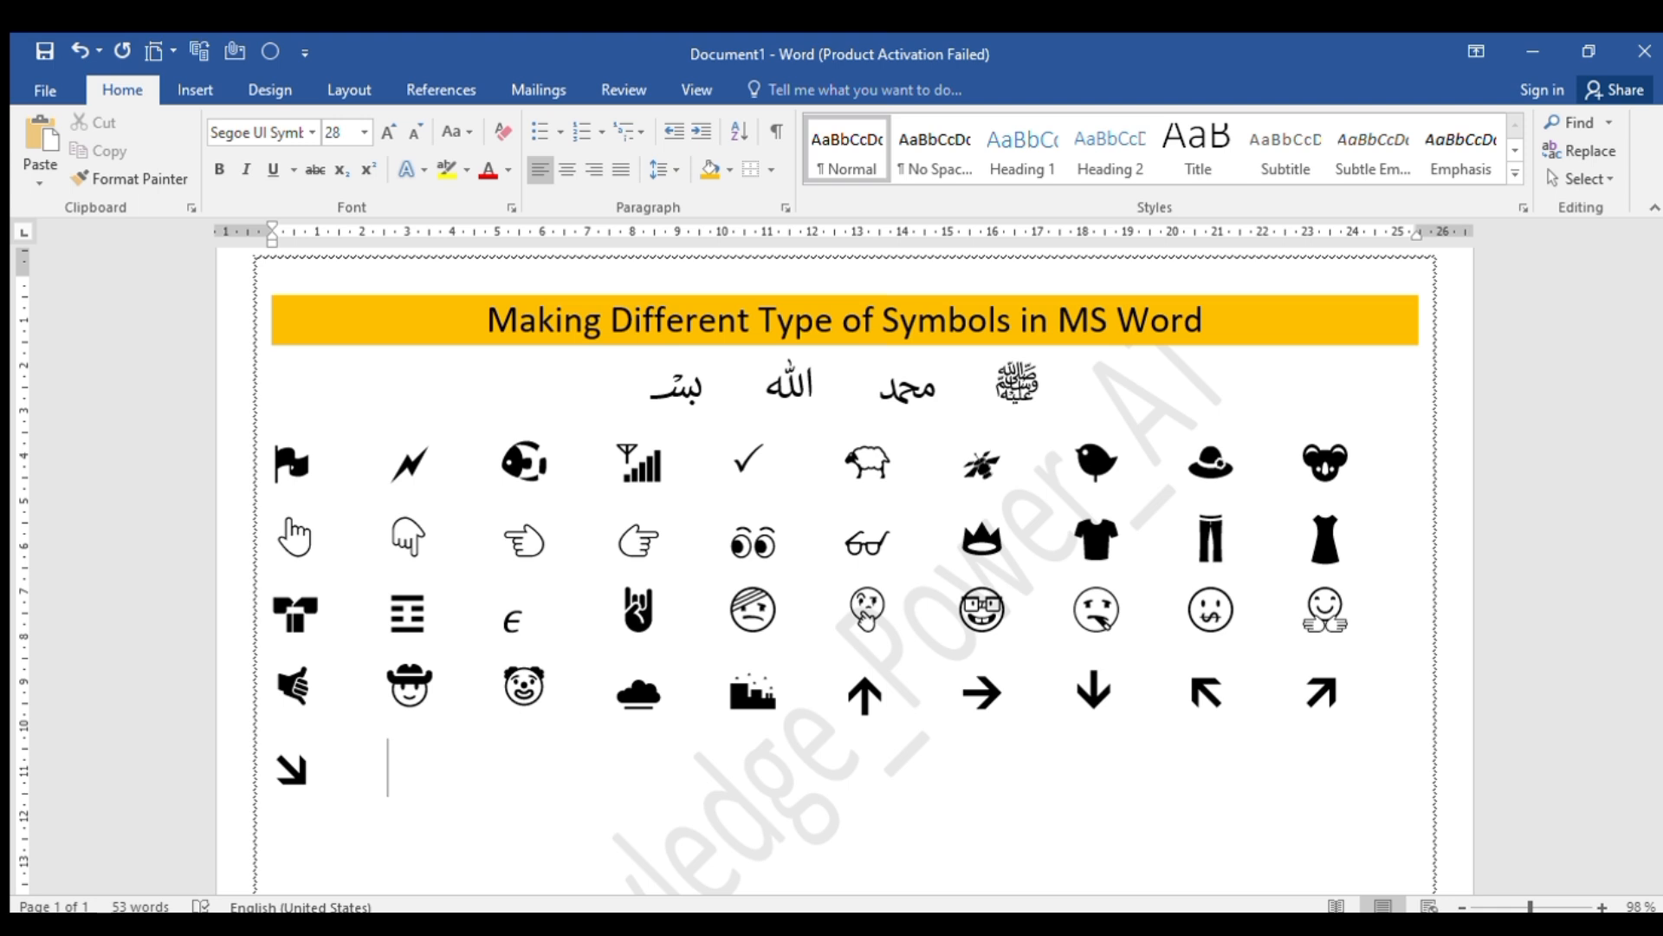
text(1F8)
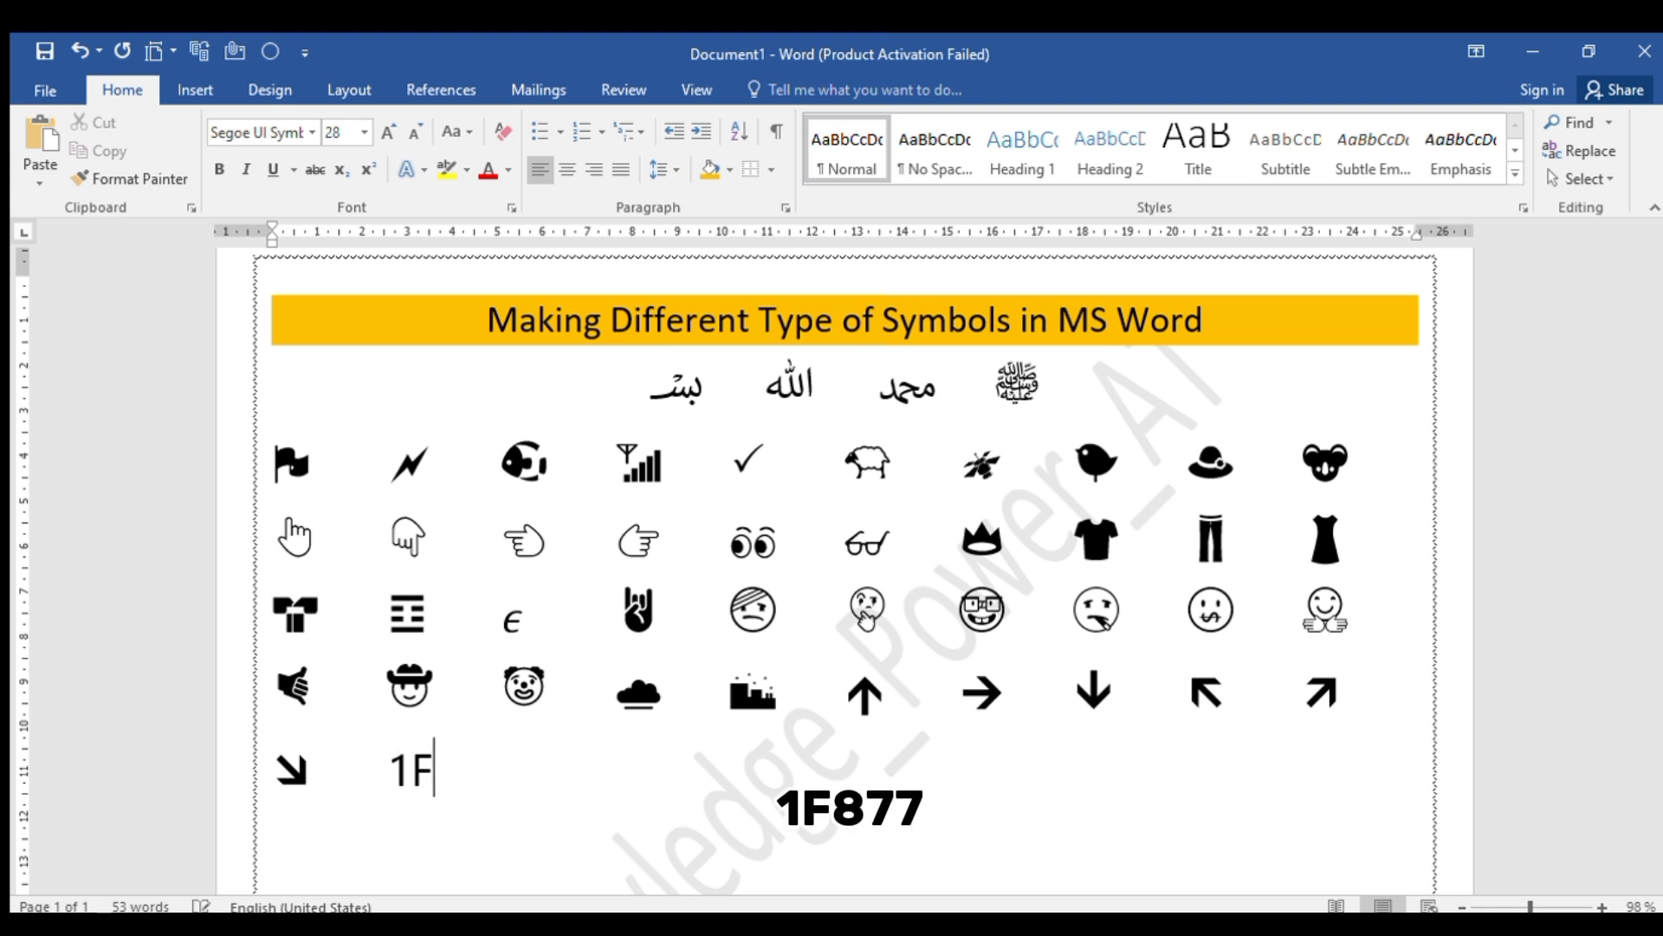
text(77)
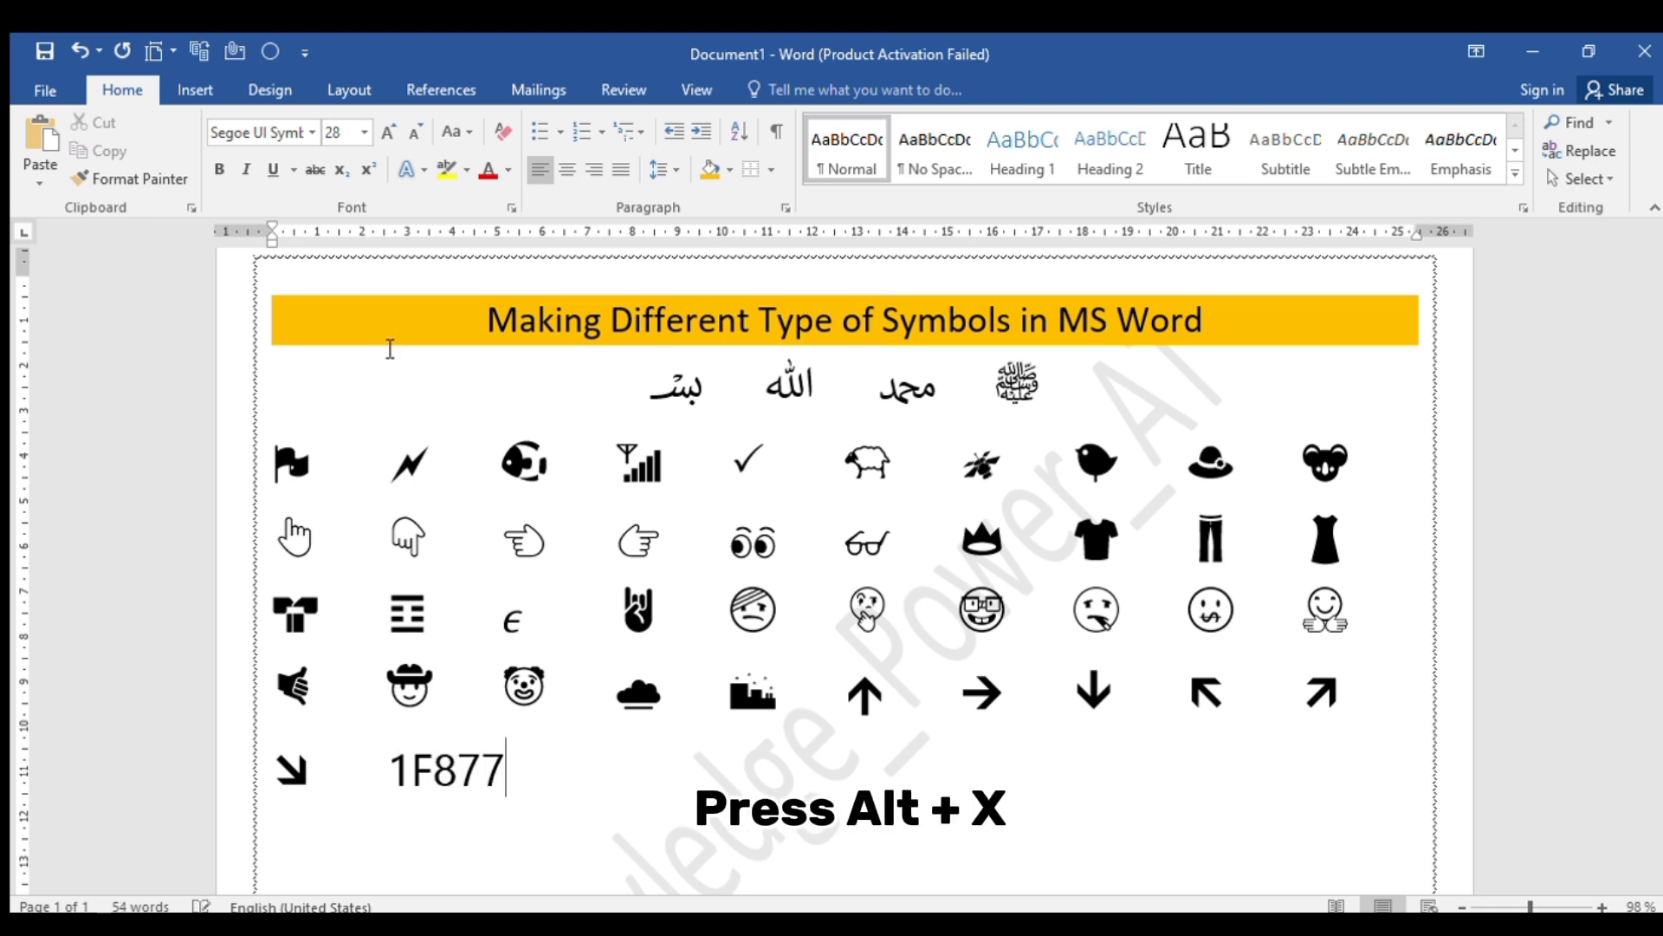
key(alt+x)
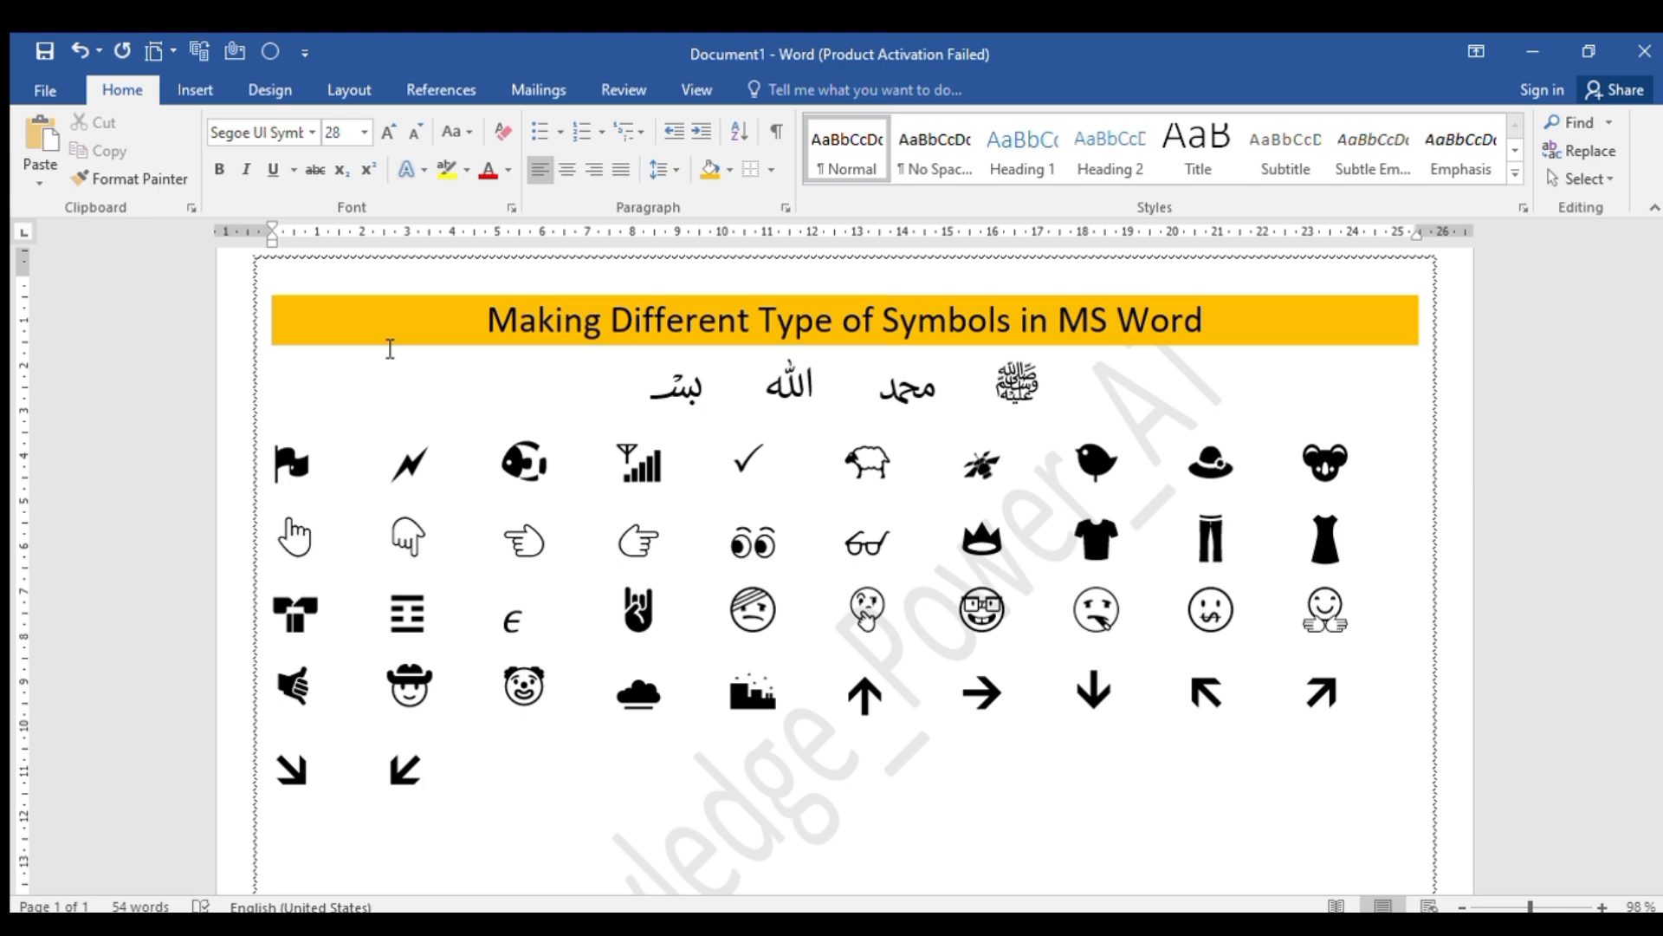
Add the heavier leftward arrow from Unicode code 1F878 and the heavier upward arrow from 1F879, each preceded by tab spacing
key(Tab)
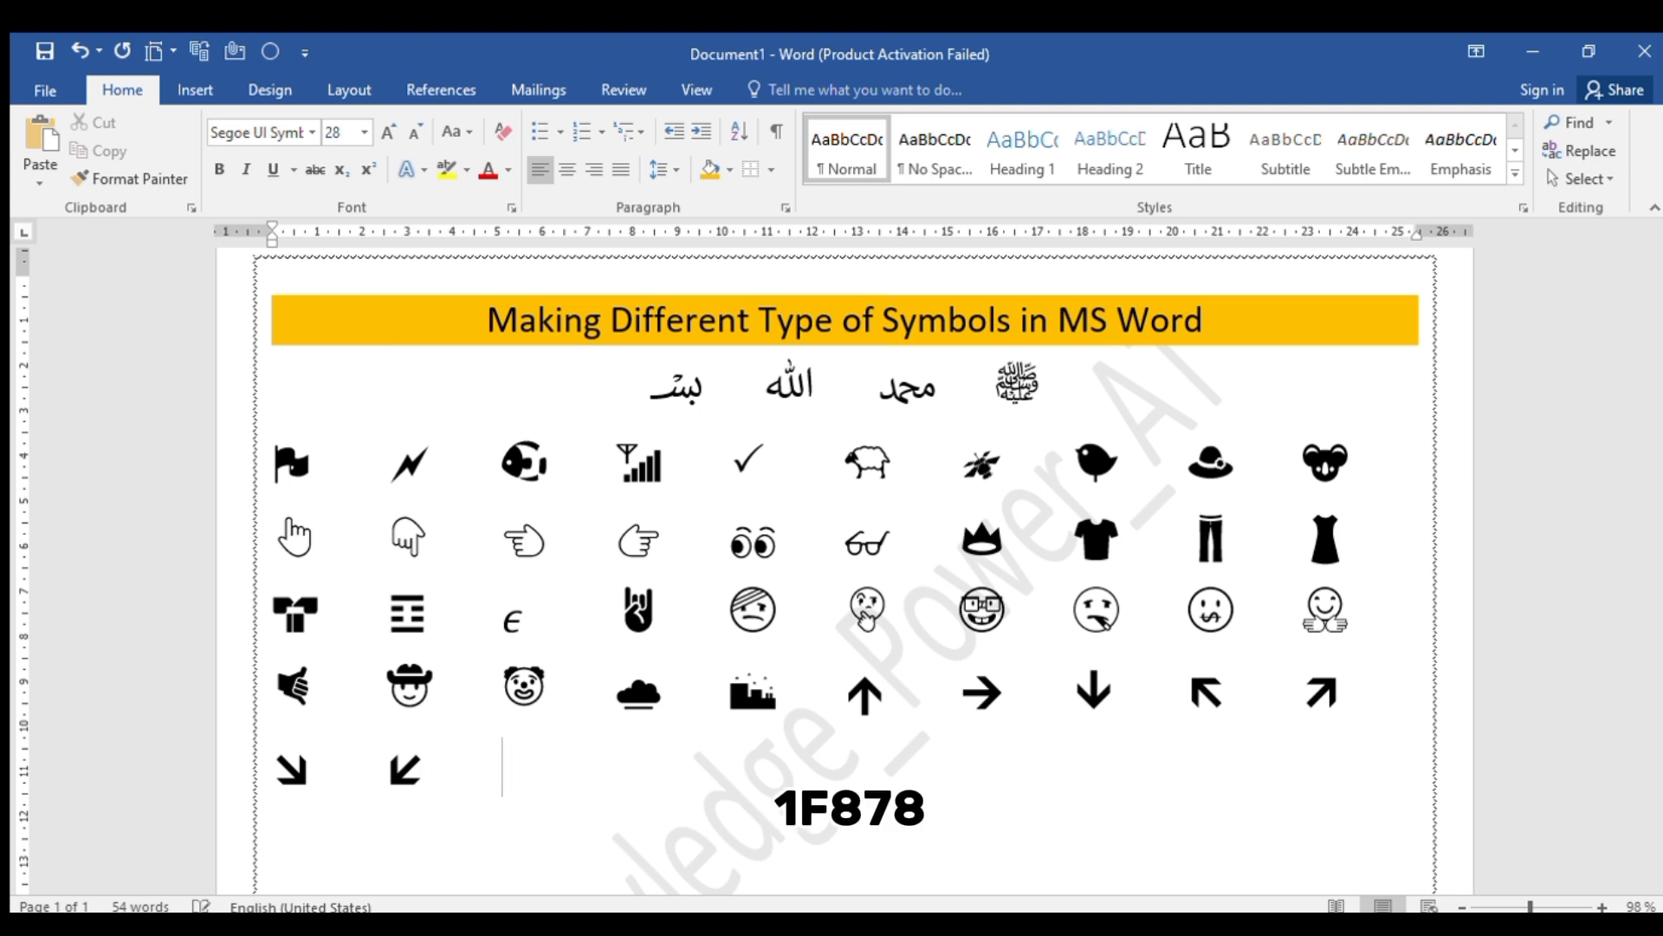
text(1F878)
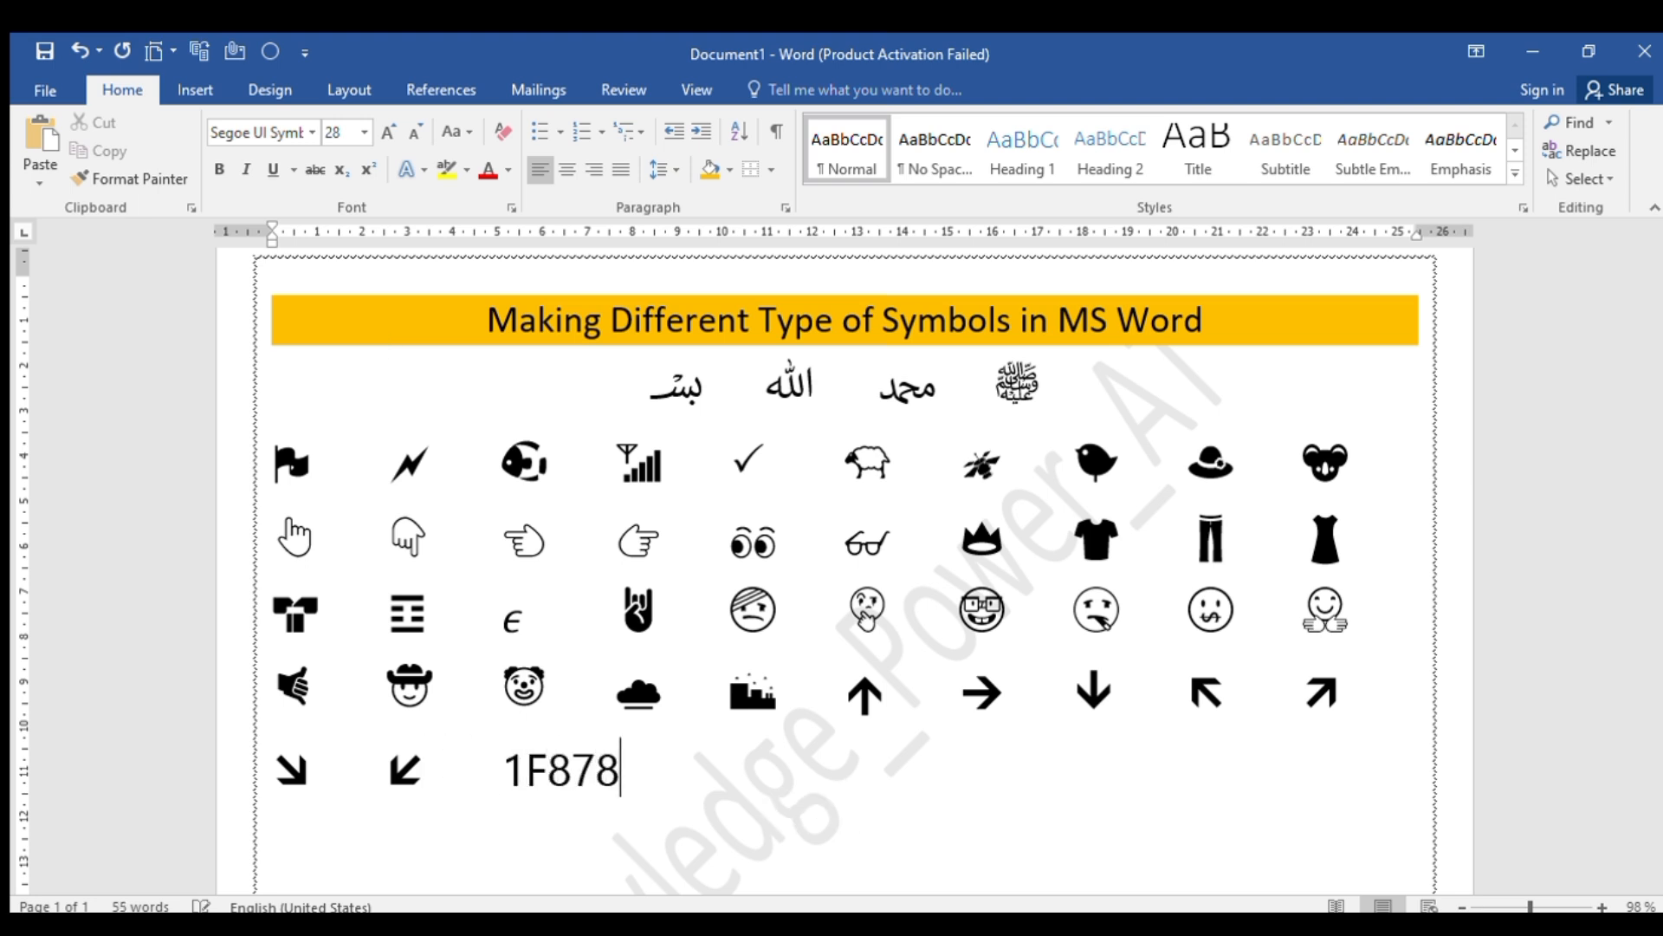
key(alt+x)
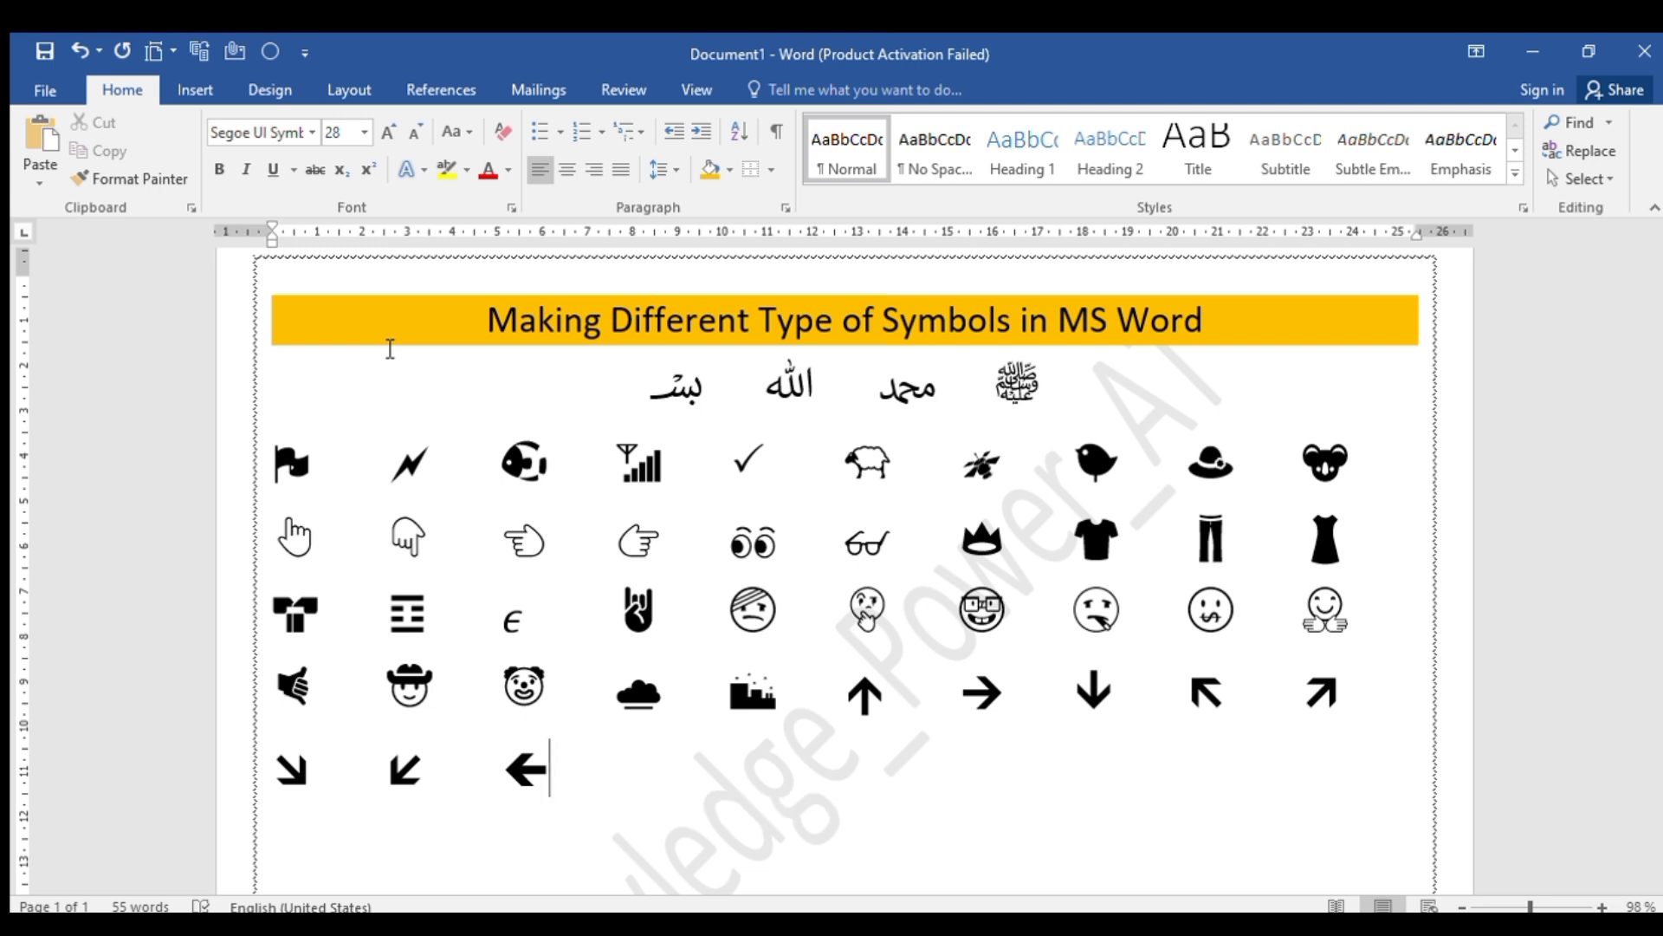
key(Tab)
text(1F)
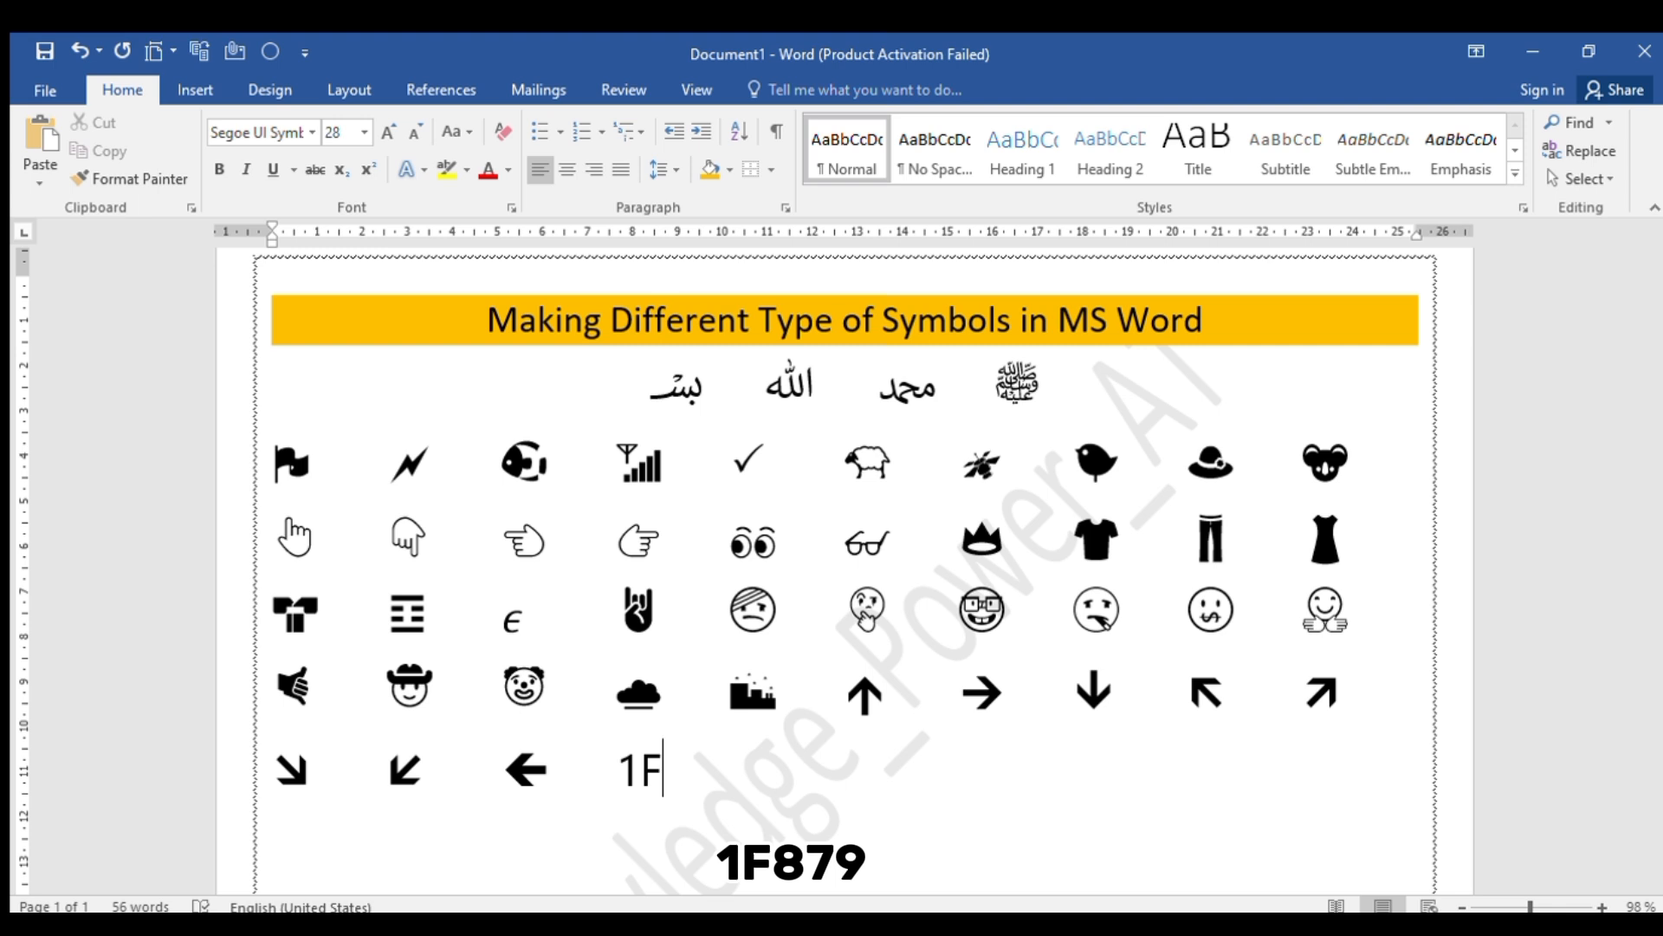
text(879)
key(alt+x)
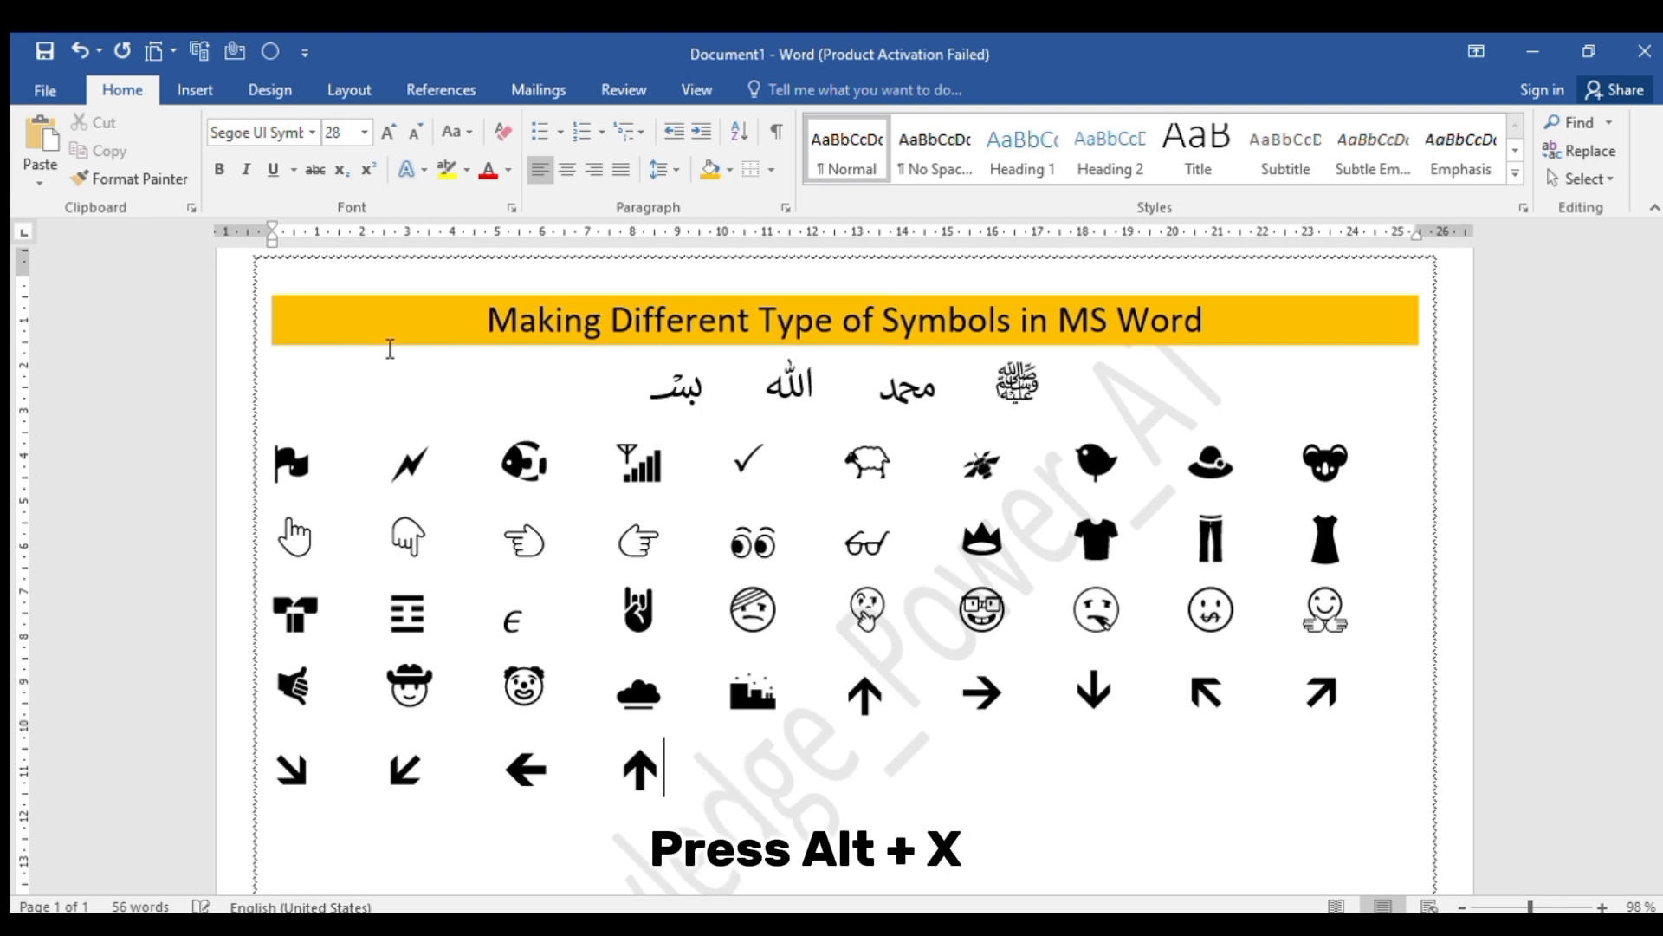
Add the rolling laughing face from Unicode code 1F923 and the drooling face from 1F924, each preceded by tab spacing
key(Tab)
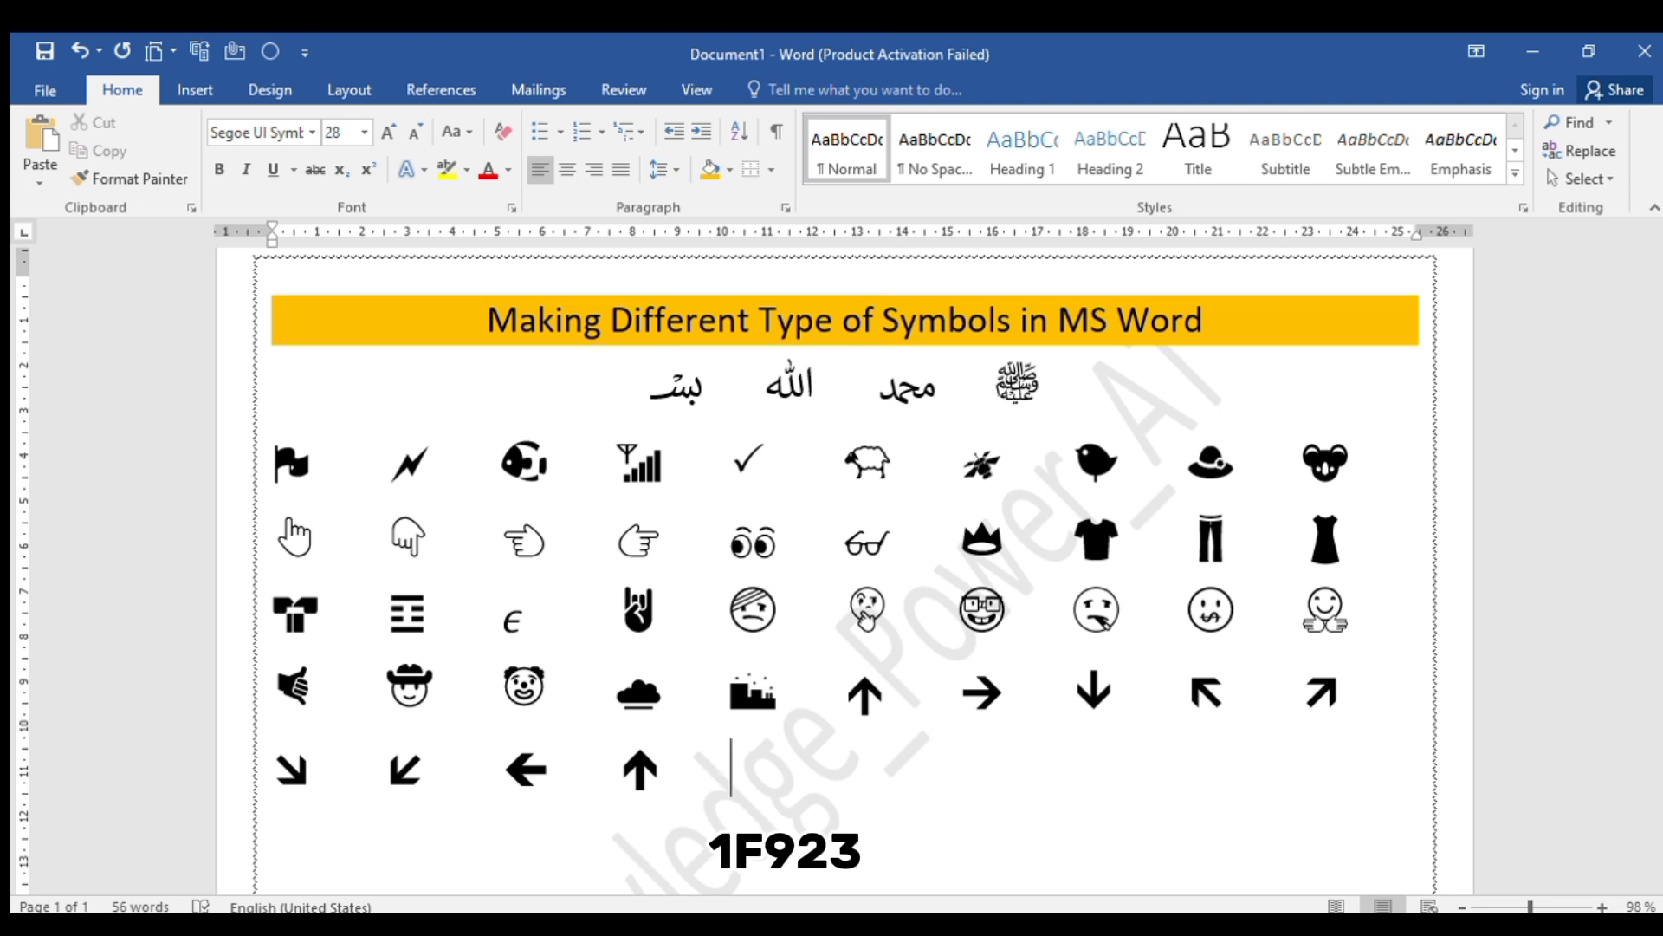
text(1F923)
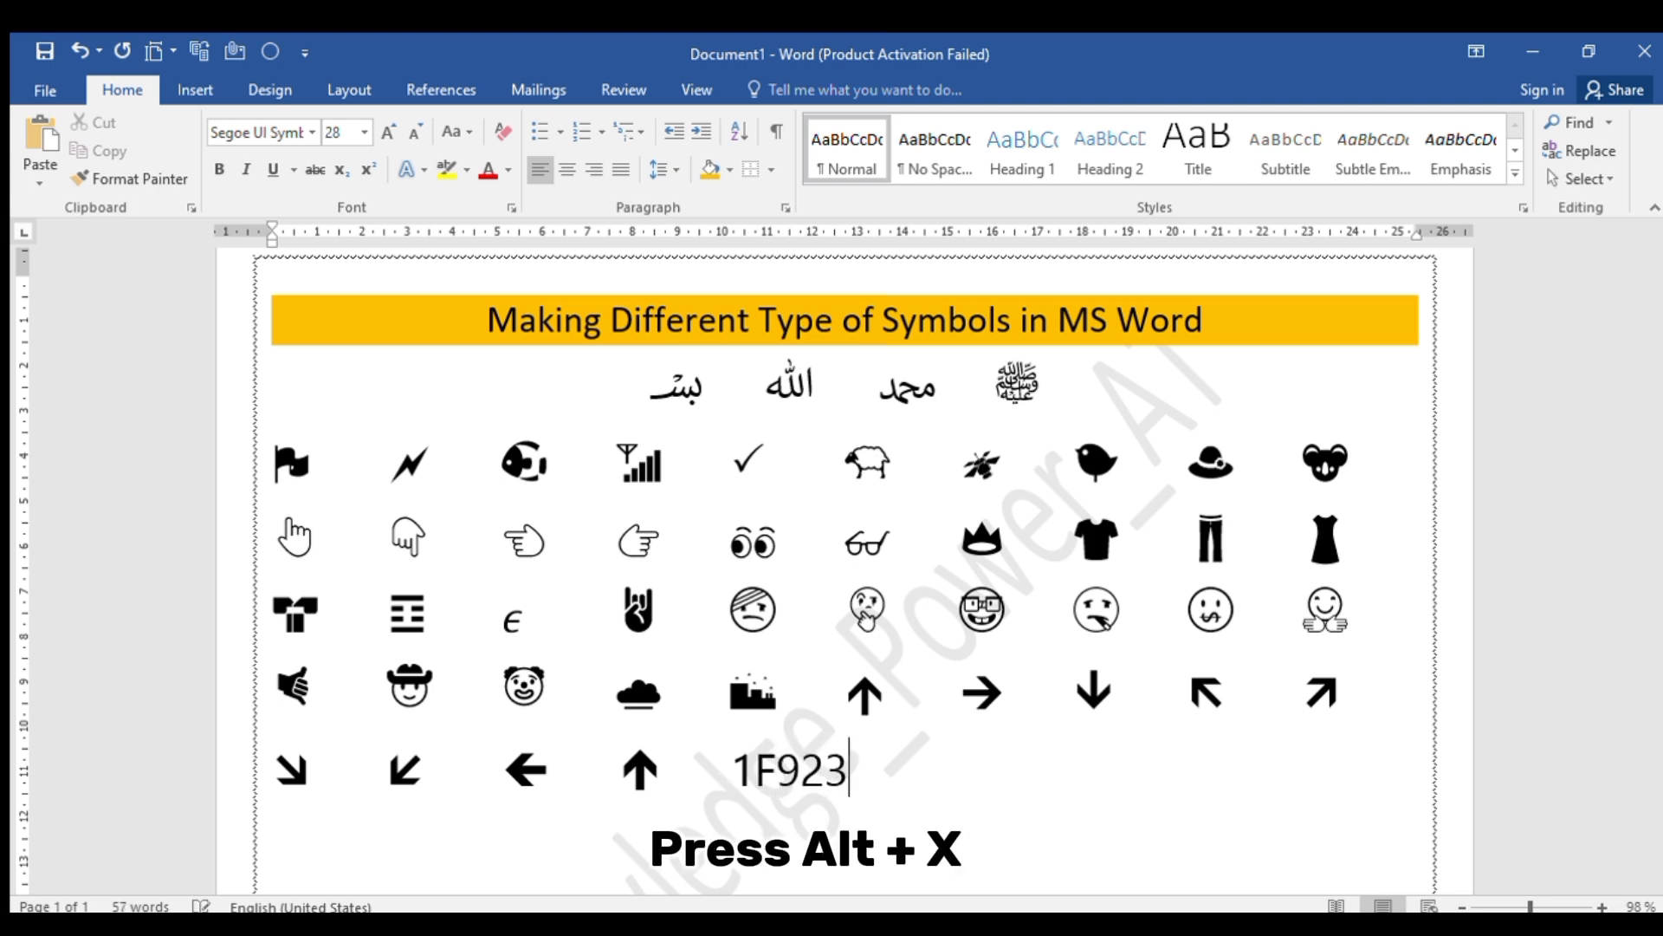
key(alt+x)
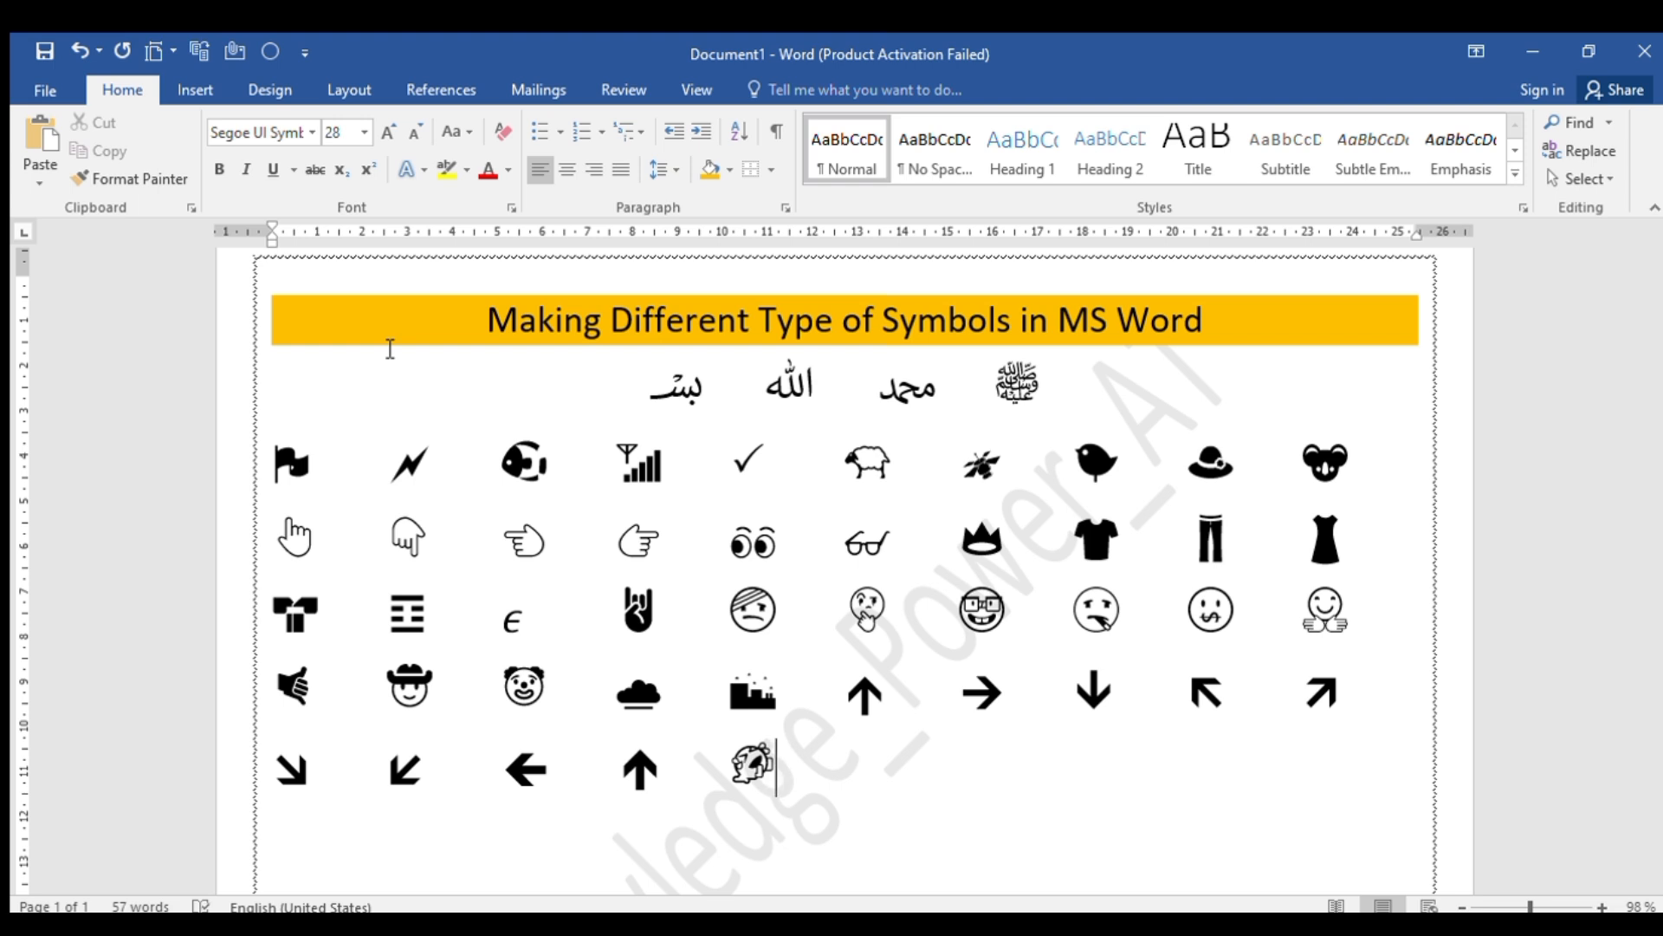
key(Tab)
text(1F)
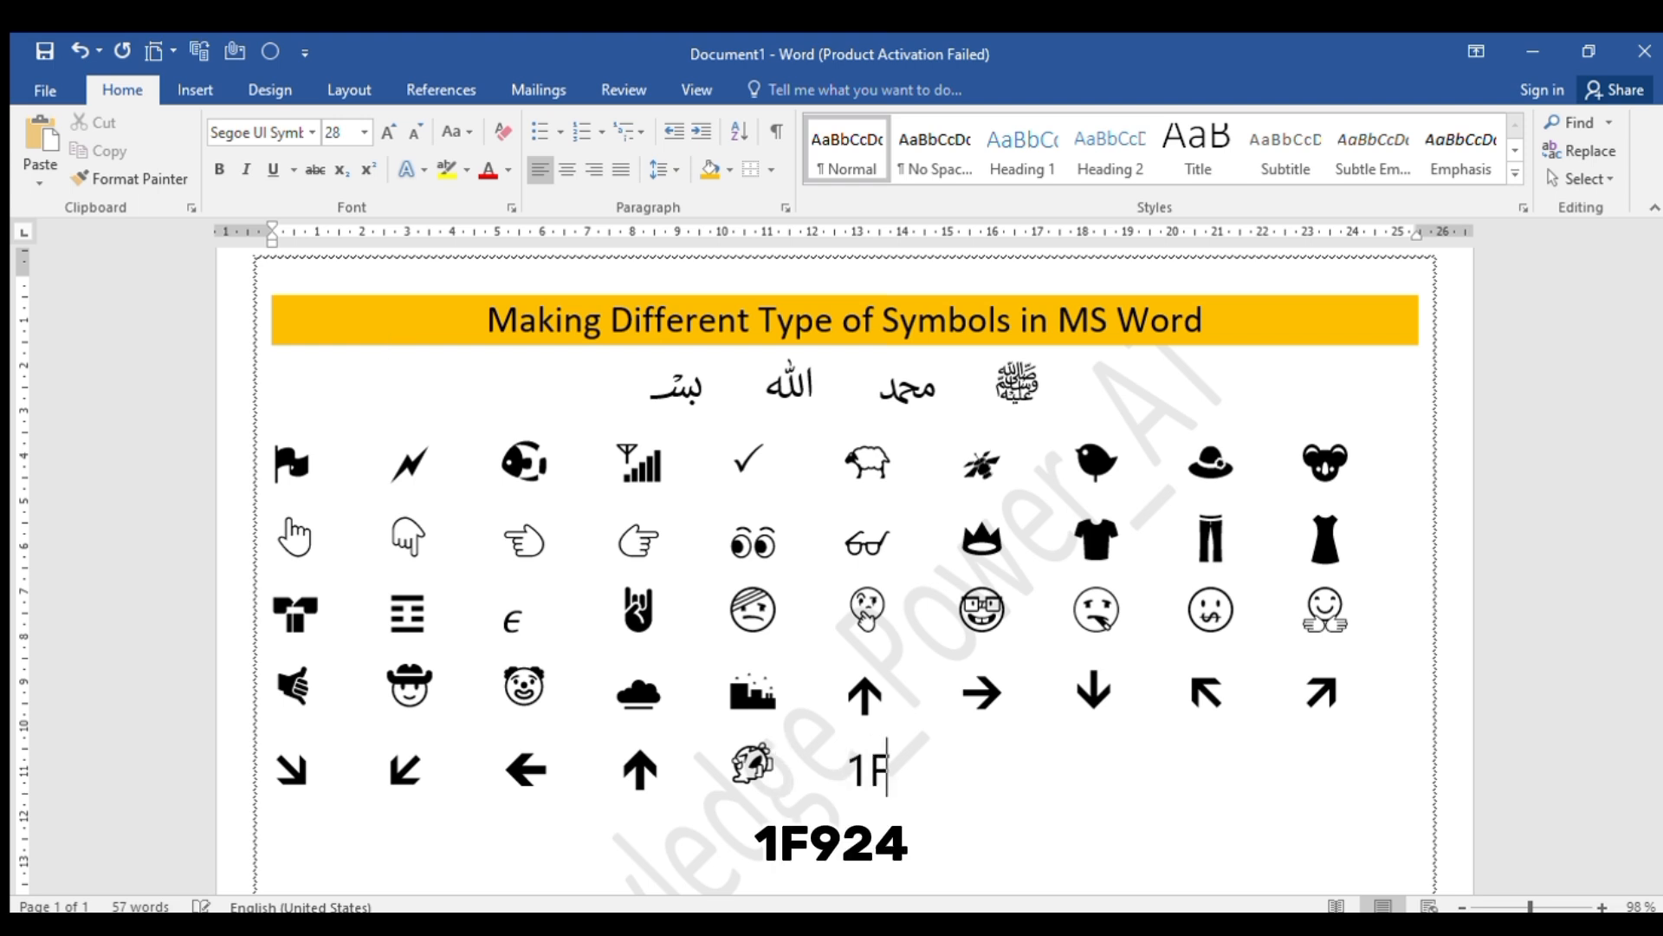
text(9)
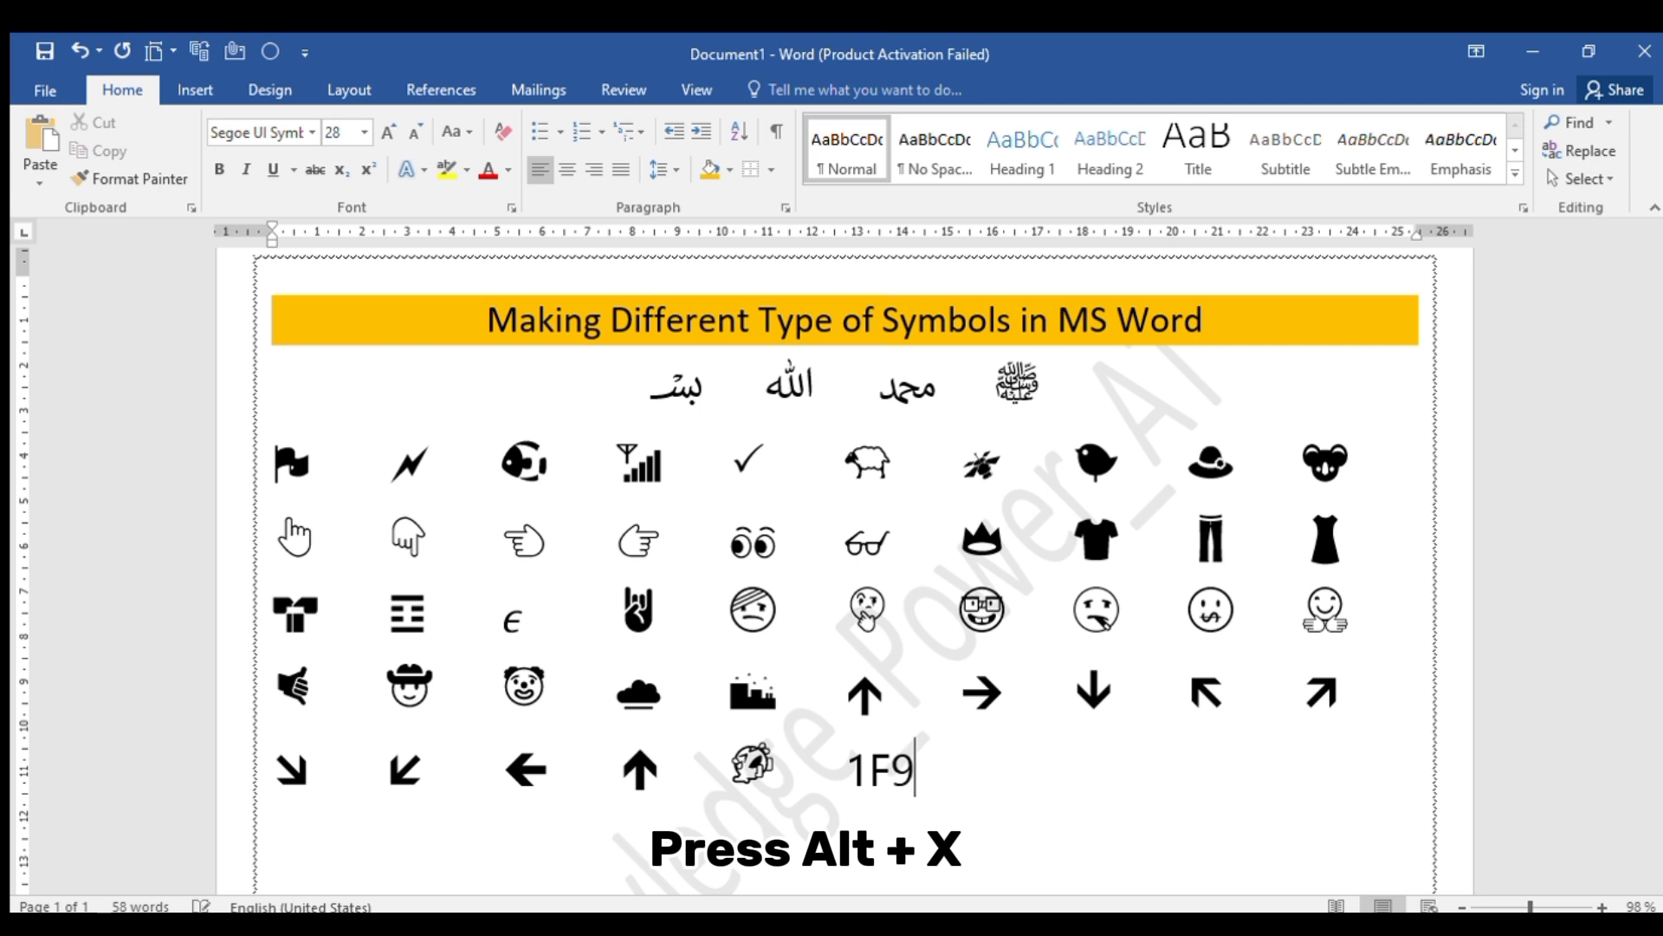
text(24)
key(alt+x)
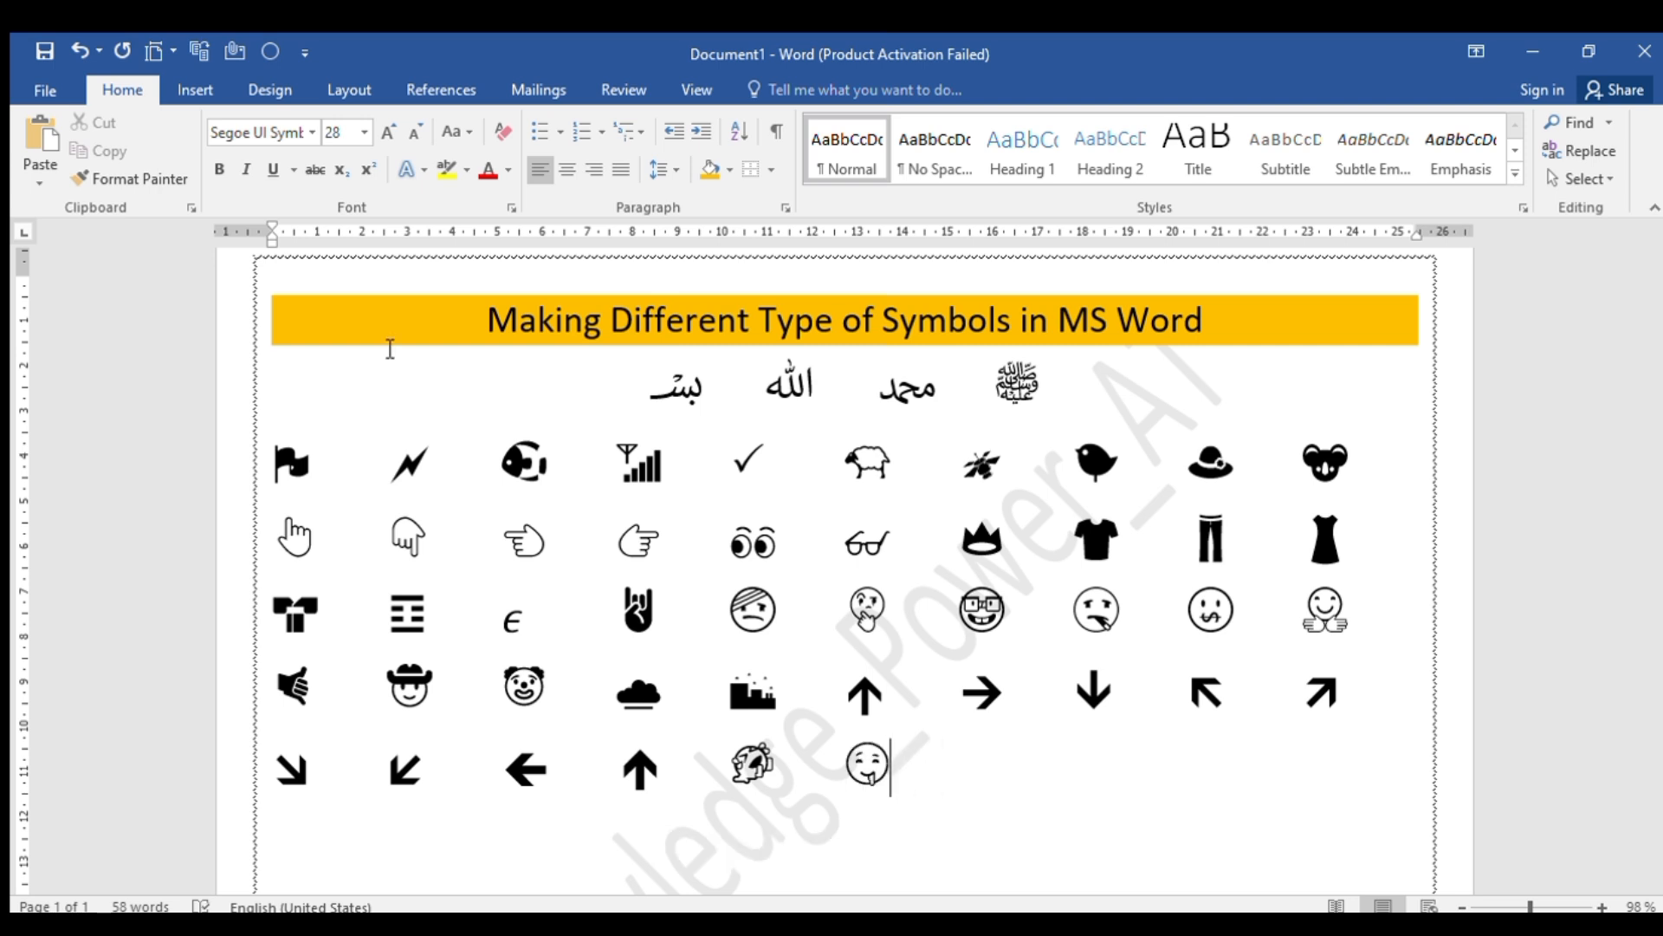
Add the long-nosed lying face from Unicode code 1F925 and the footprints from 1F463, each preceded by tab spacing
key(Tab)
text(1F)
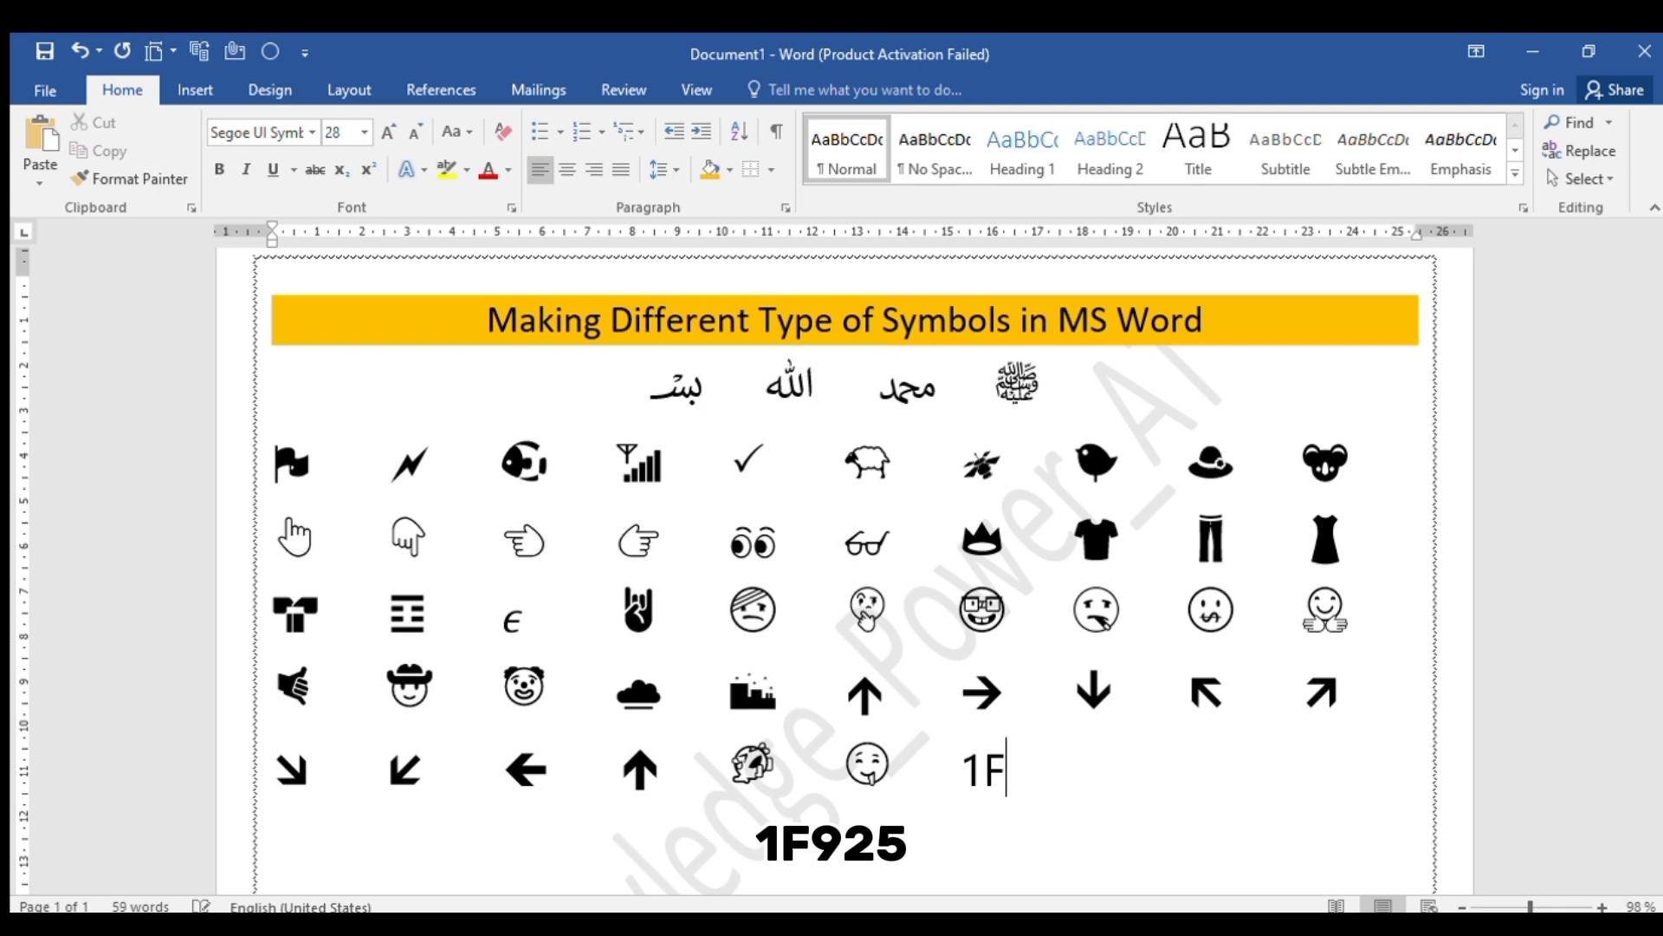
text(925)
key(alt+x)
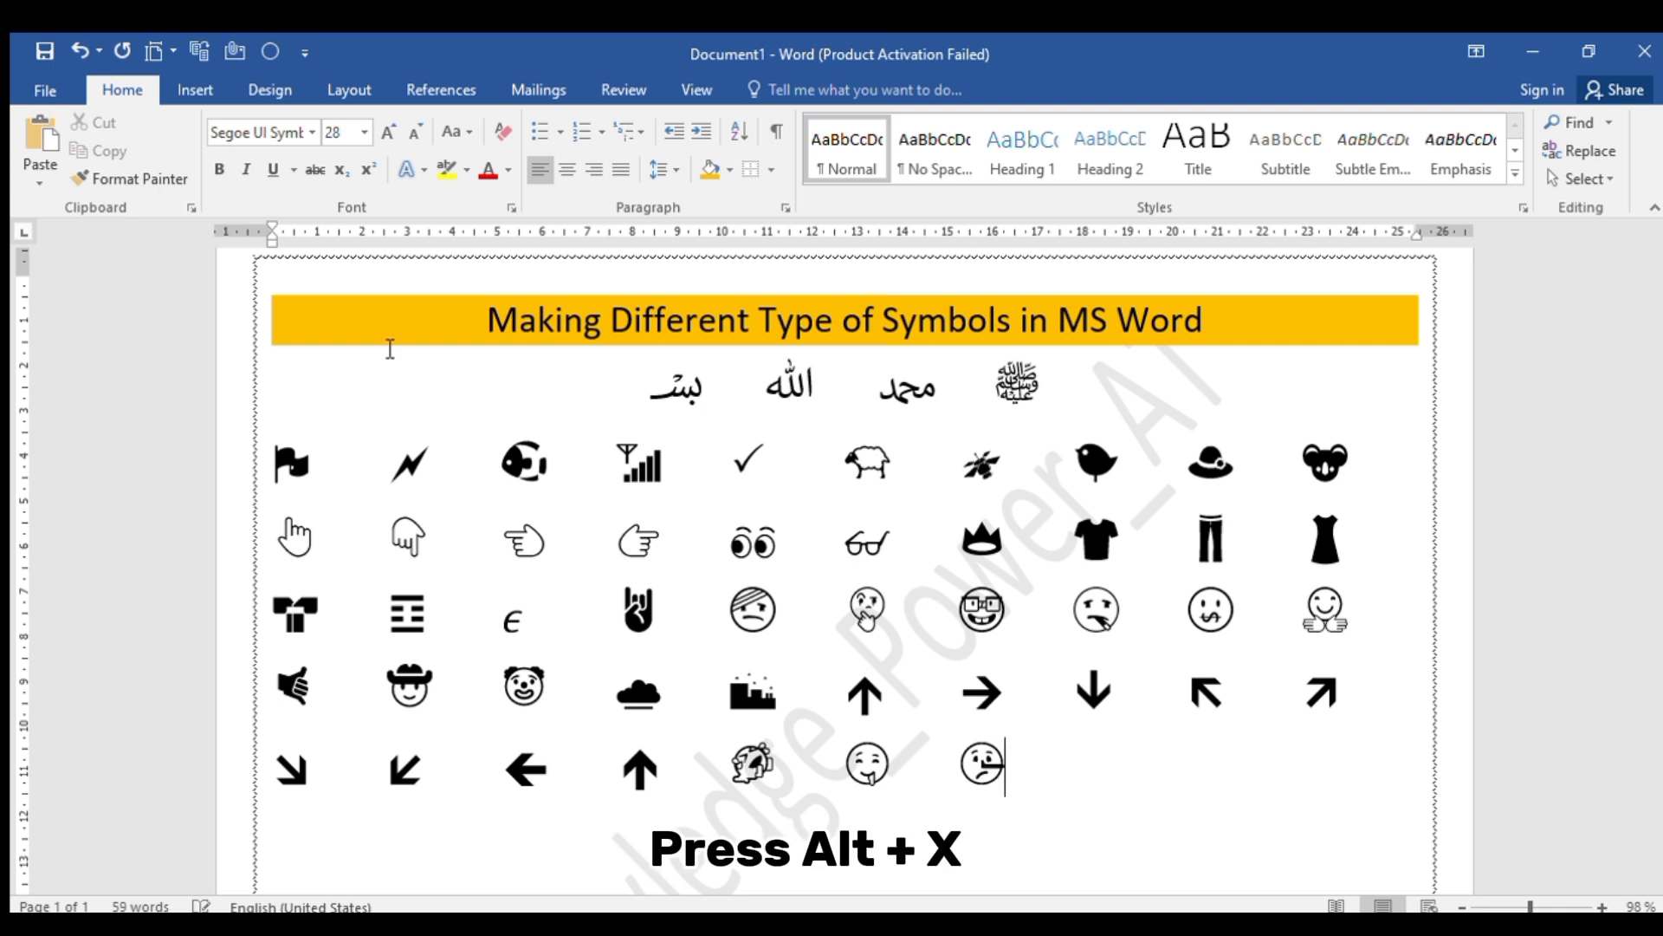
key(Tab)
text(1)
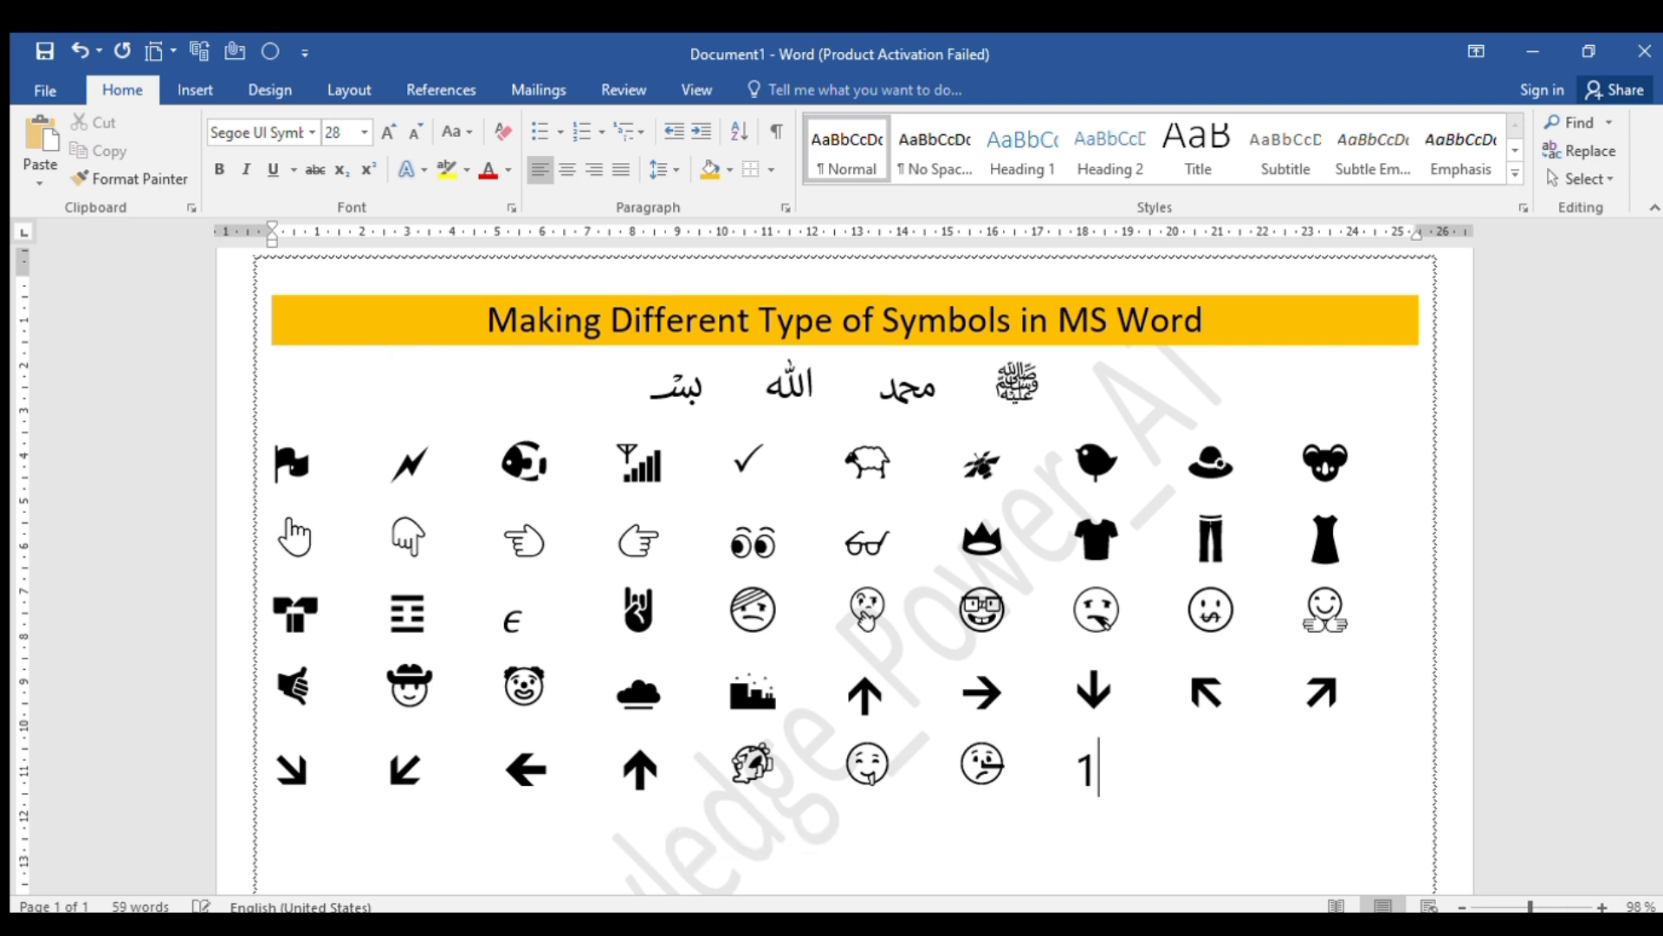
text(F463)
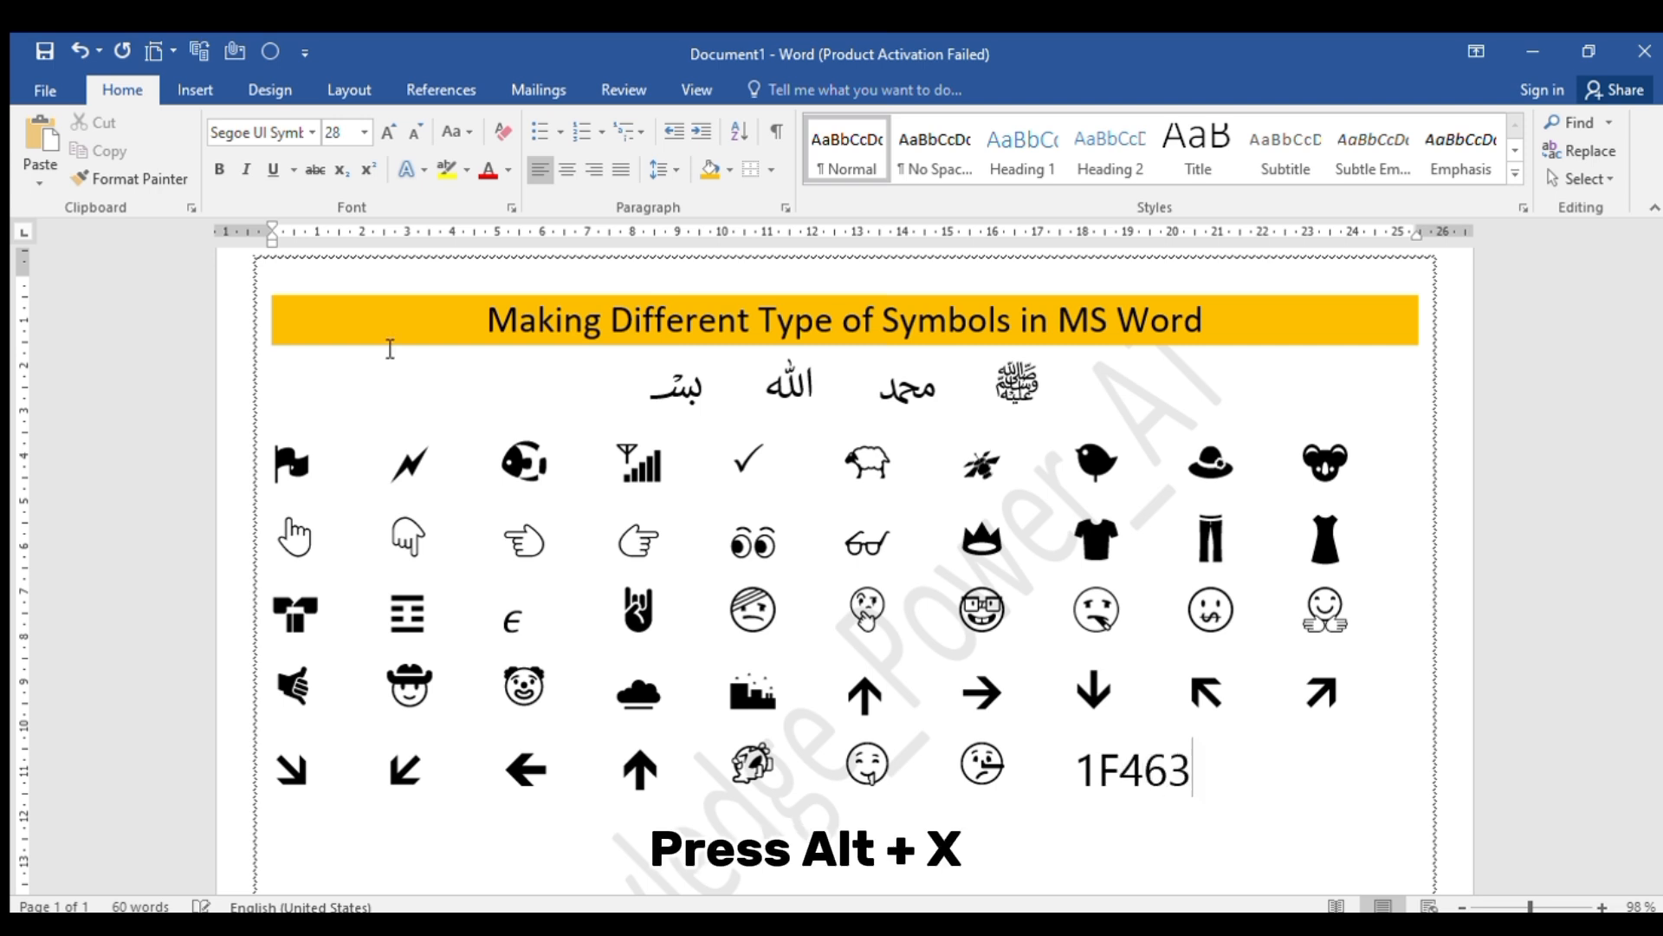
key(alt+x)
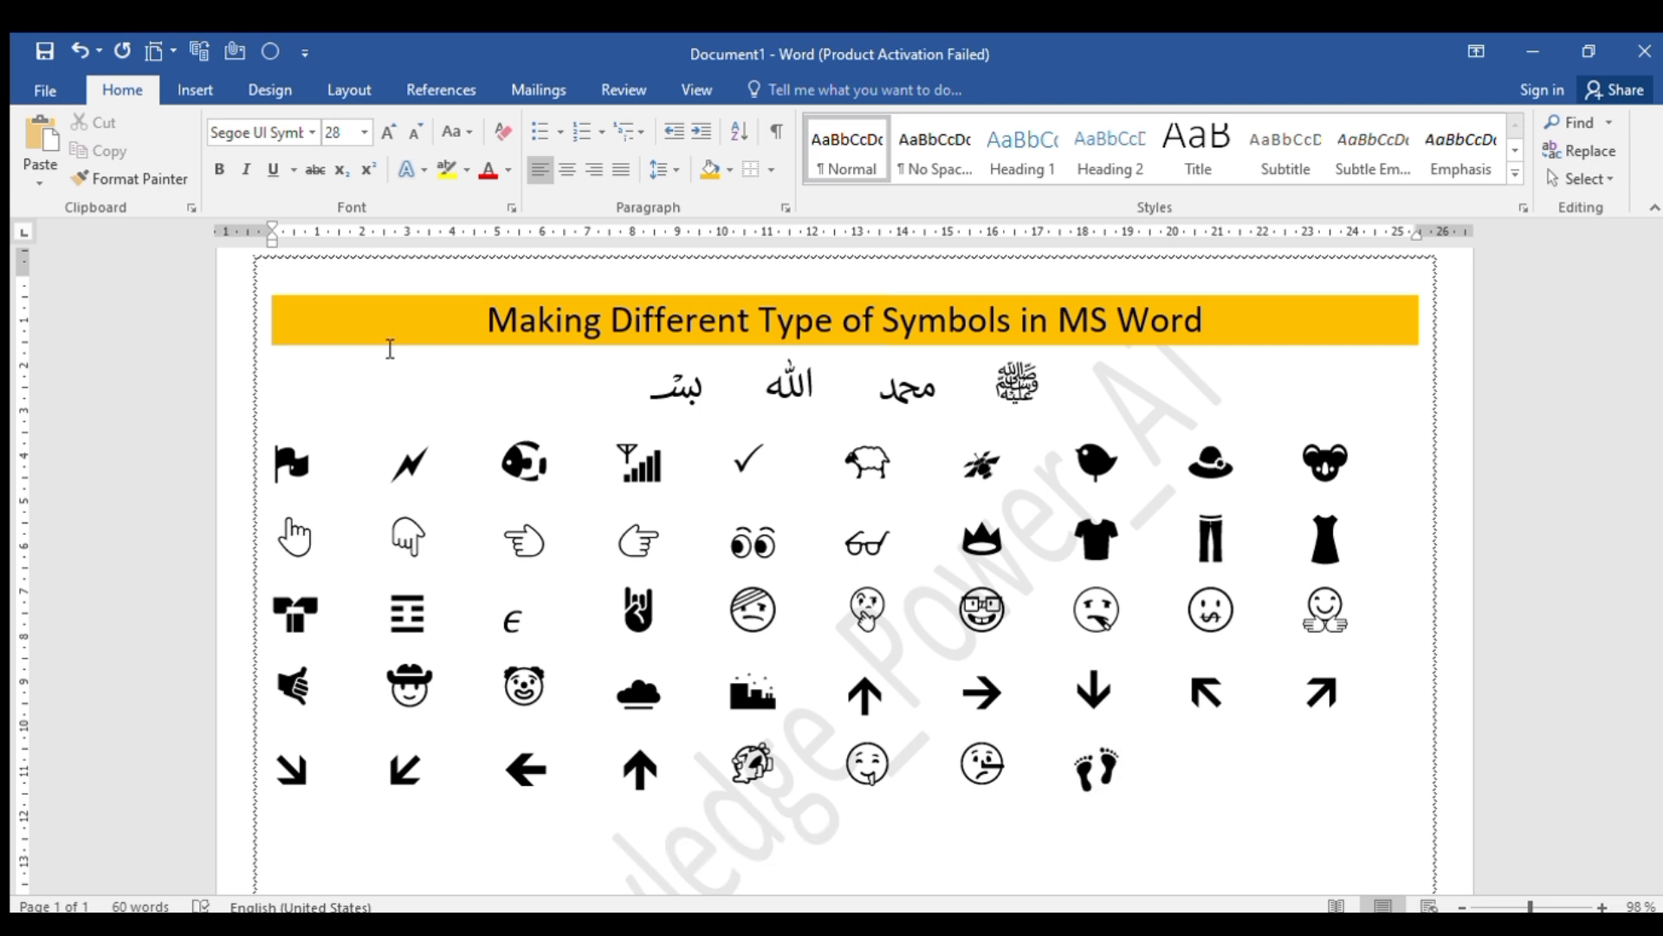
Complete the row with the shrine gate from Unicode code 26E9 and the crossed shuffle arrows from 1F500, each preceded by tab spacing
key(Tab)
text(26E9)
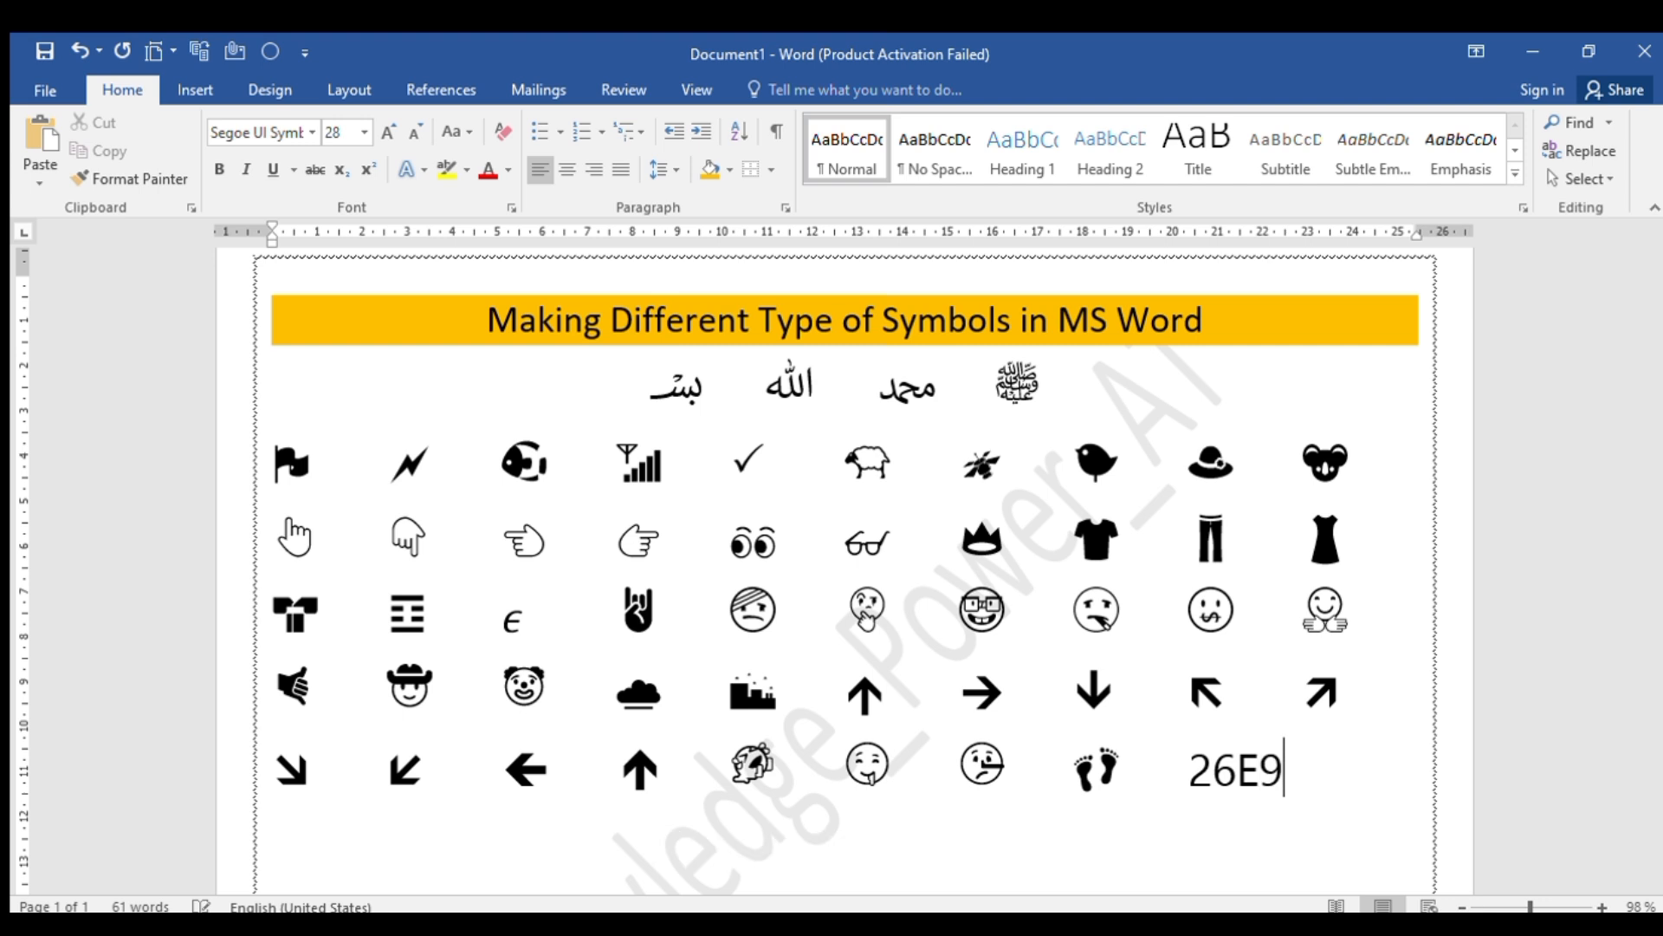
key(alt+x)
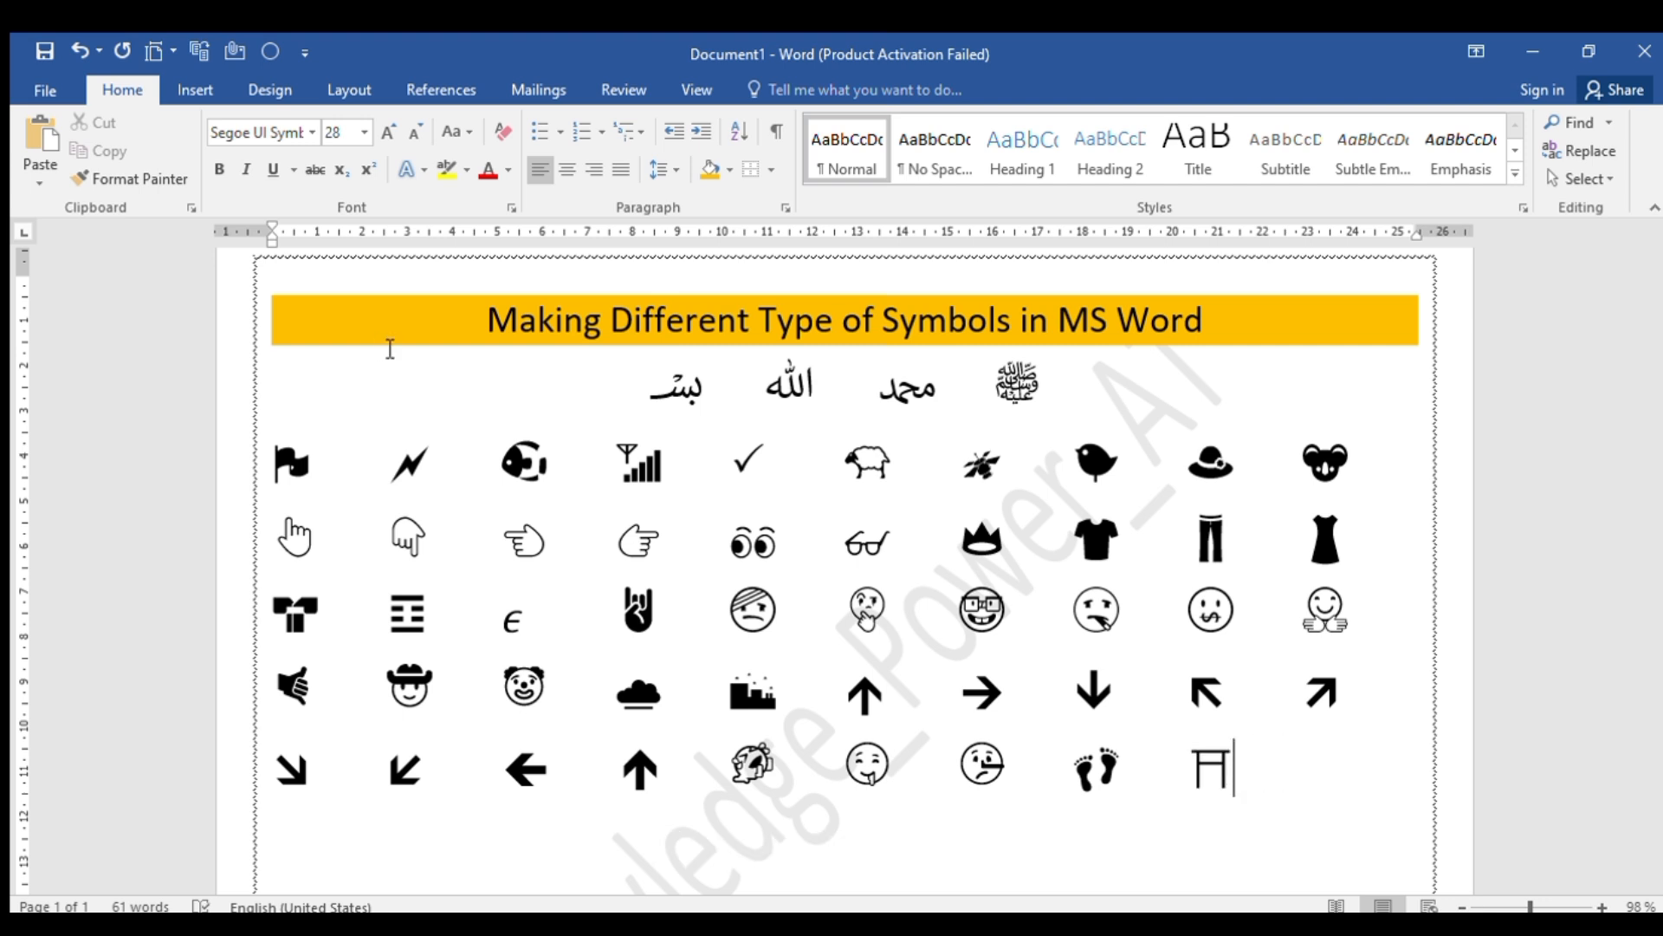
key(Tab)
text(1F)
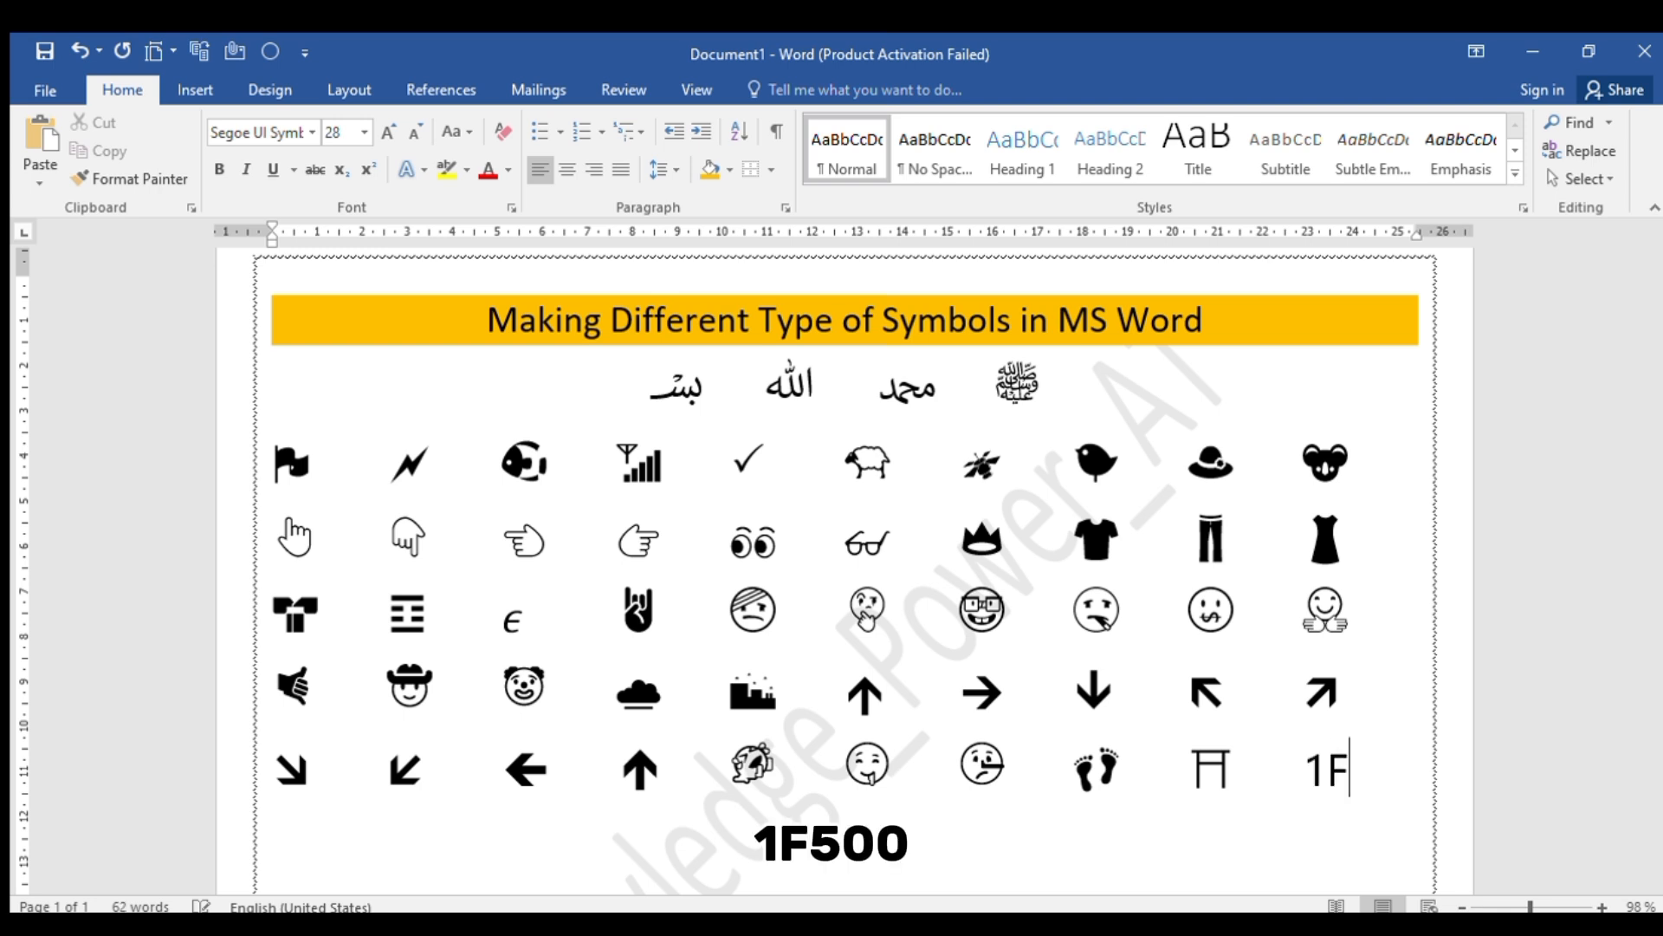
text(500)
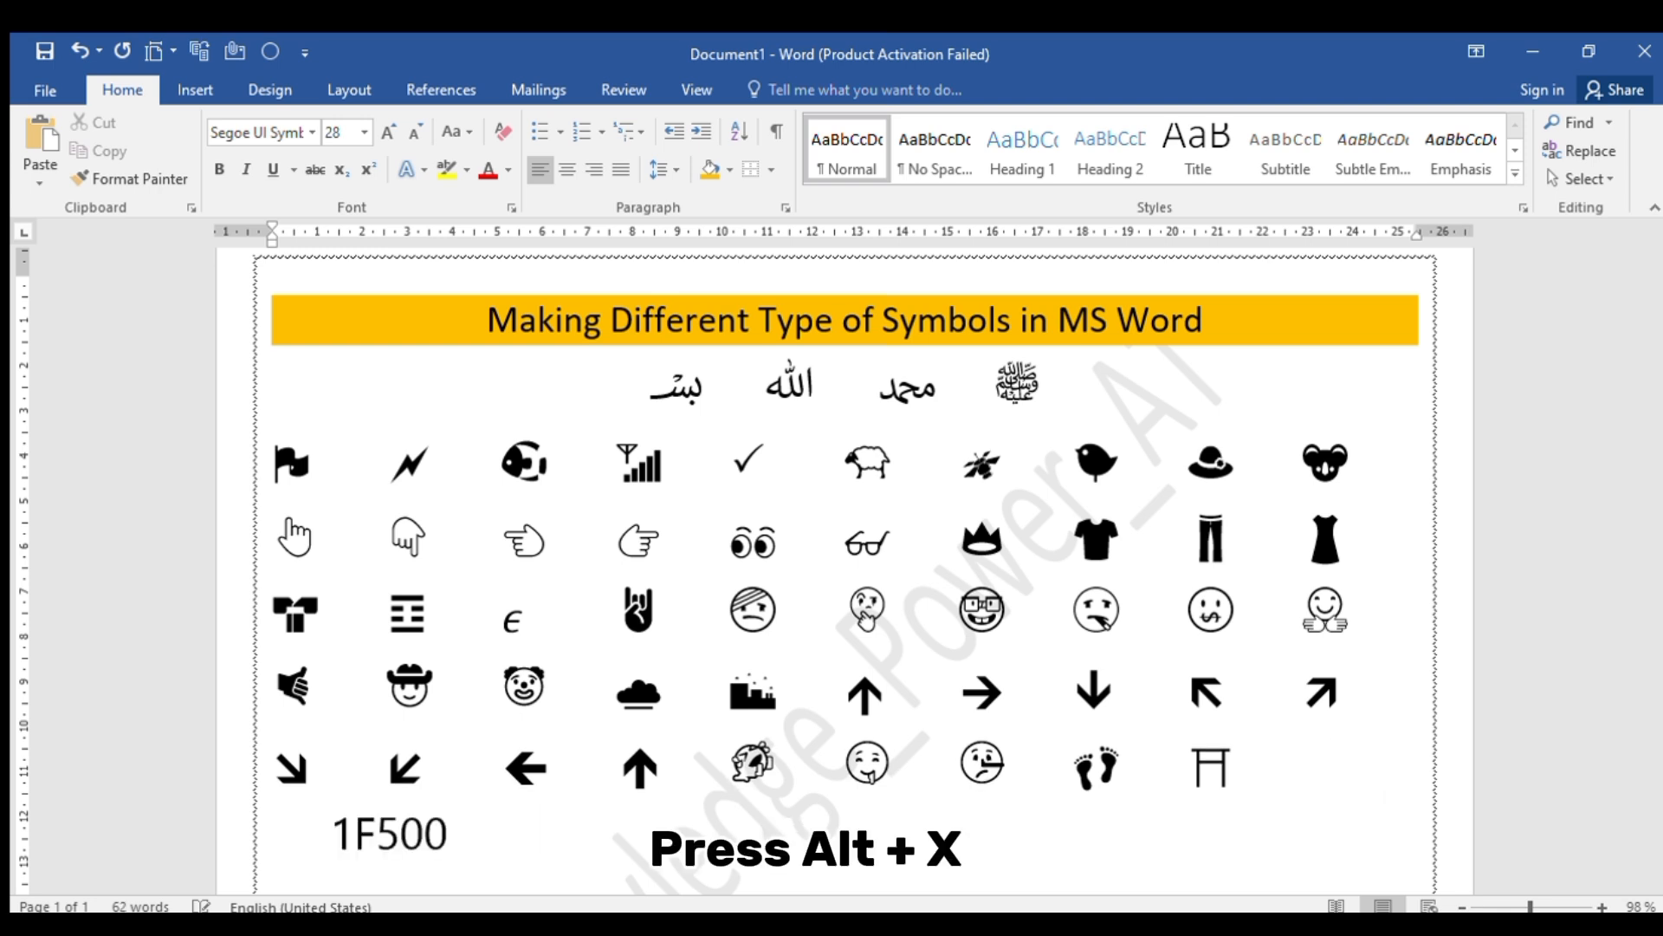
key(alt+x)
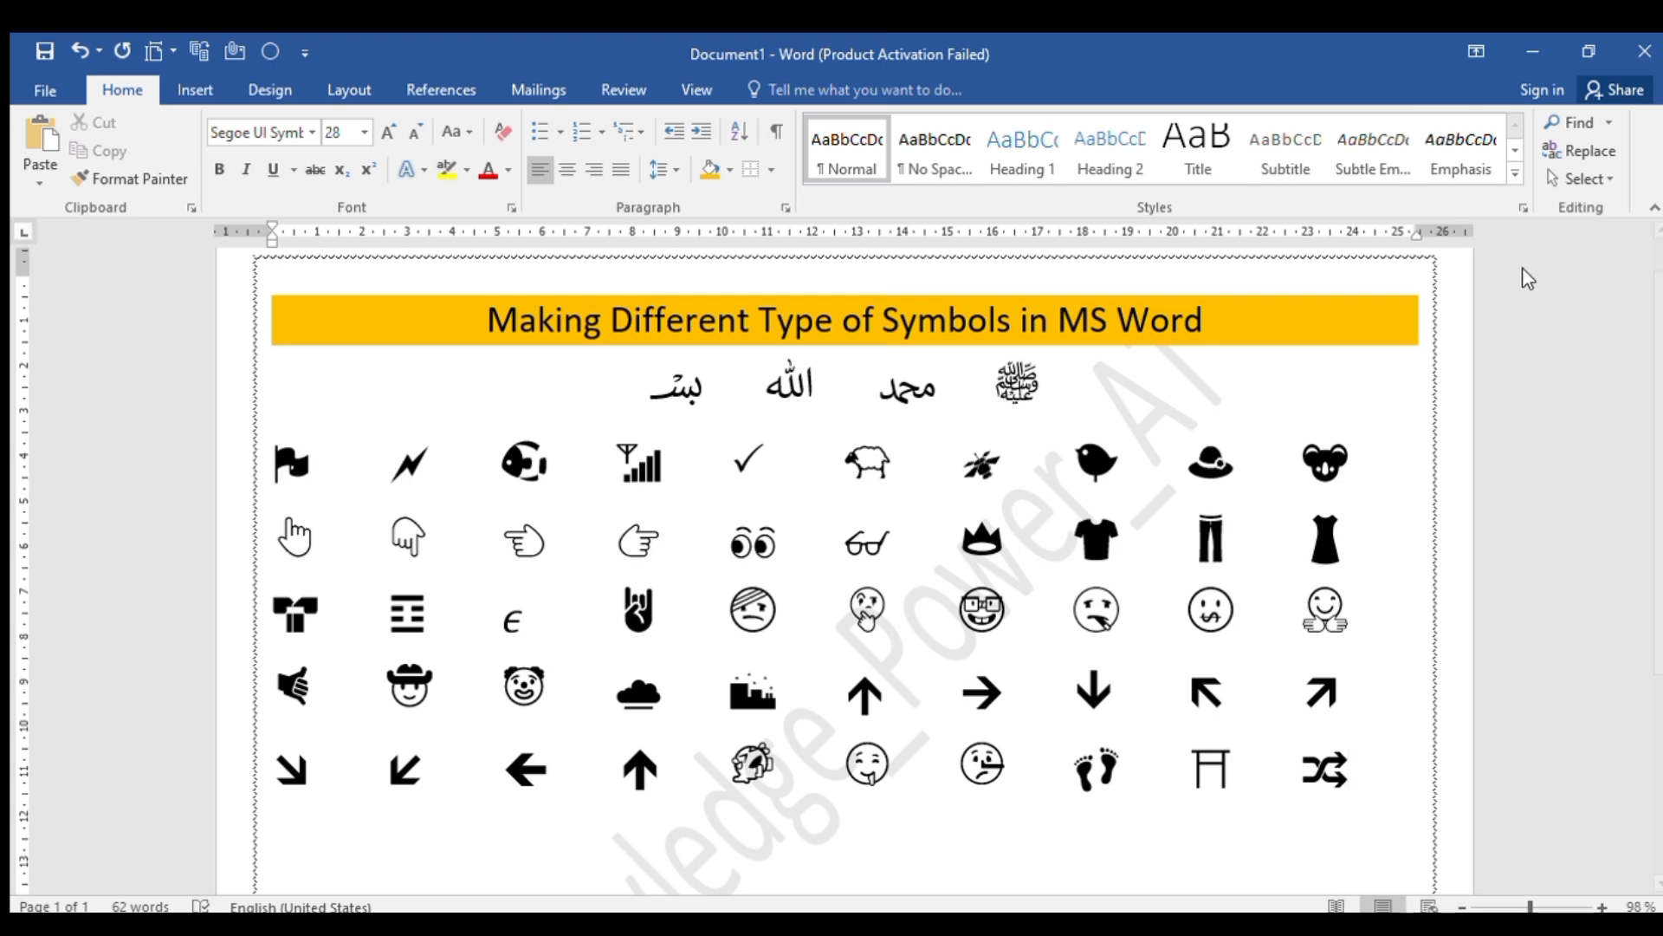
scroll(1659, 396, up, 1)
scroll(1659, 396, down, 1)
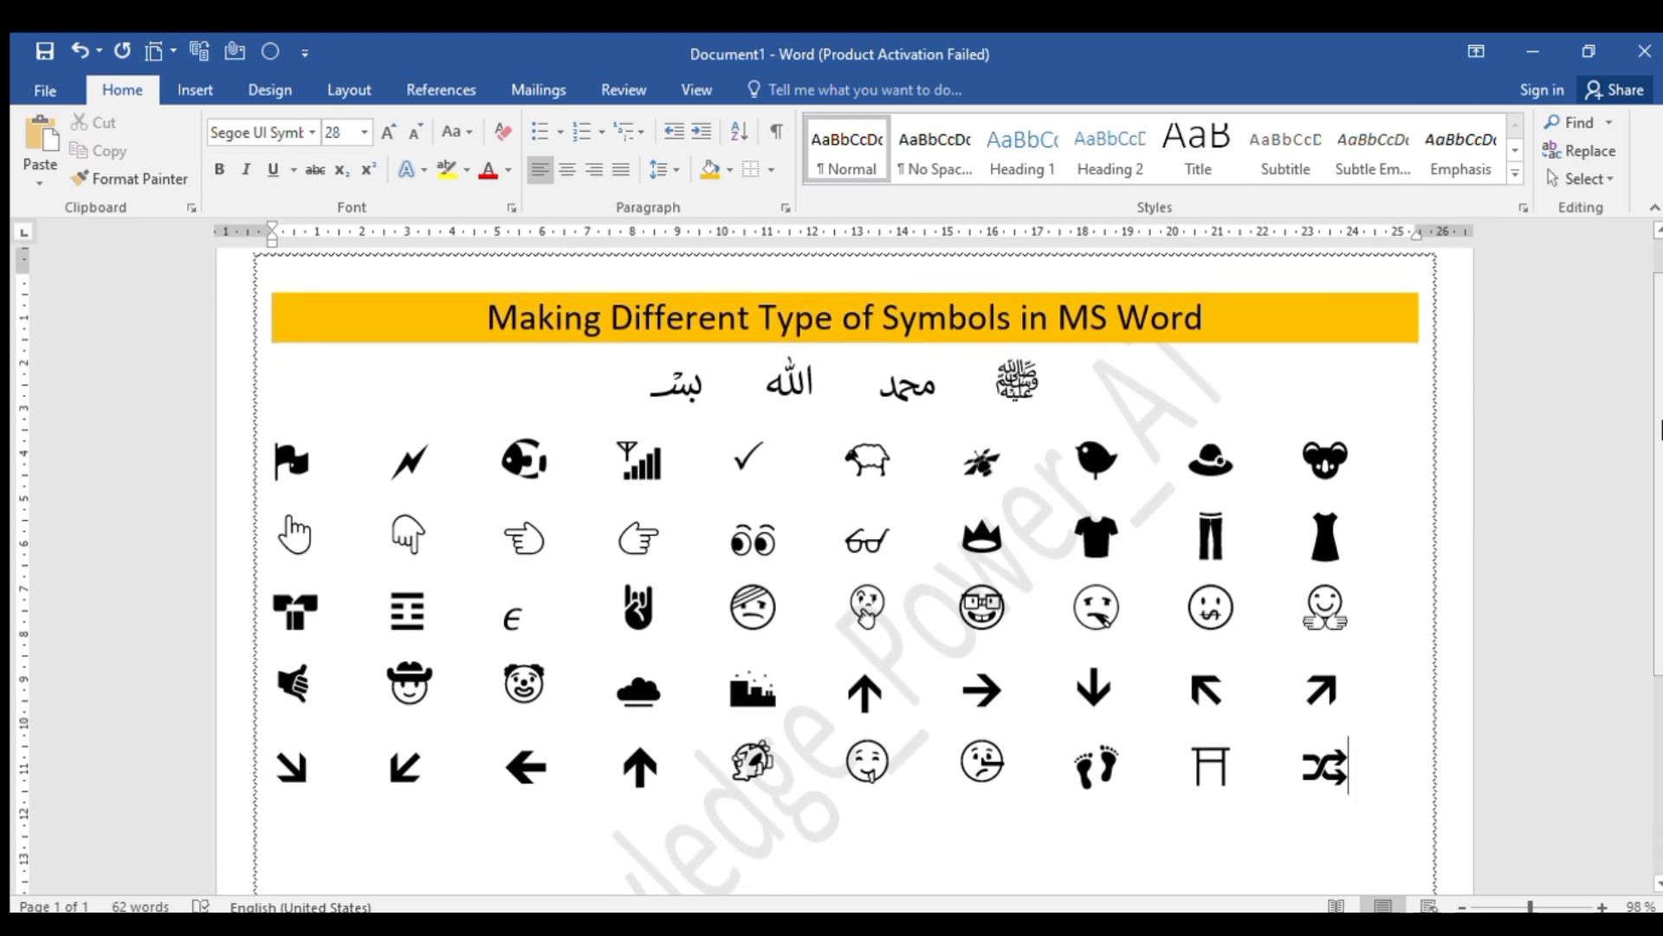
ctrl+scroll(1659, 430, up, 1)
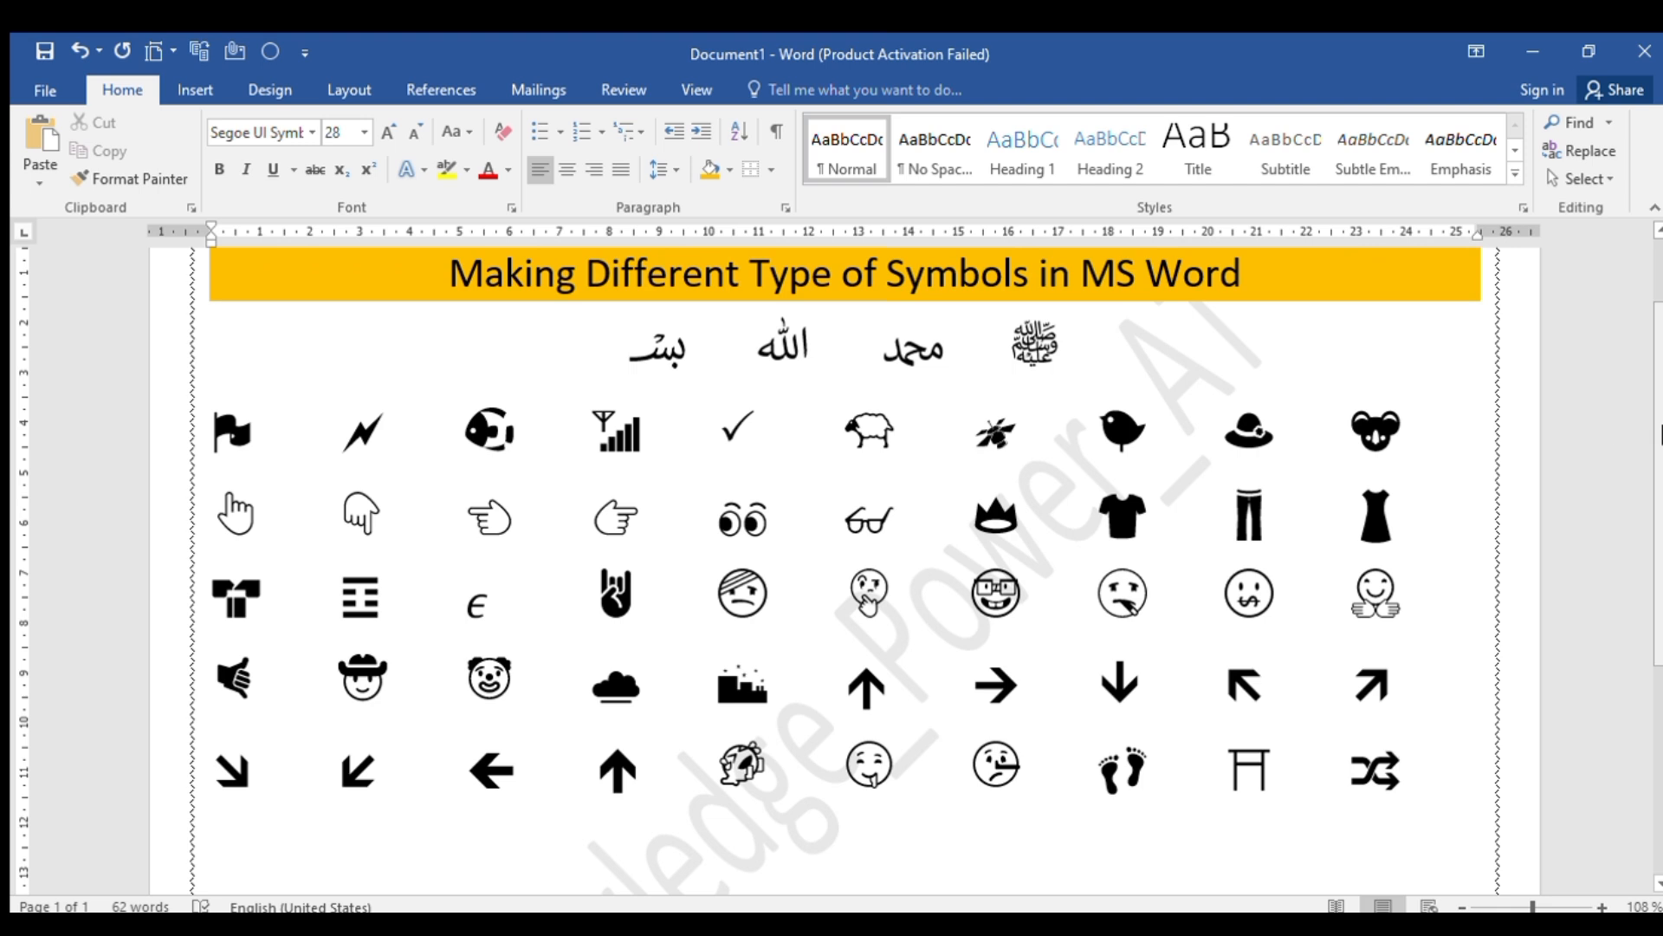
scroll(1659, 431, up, 1)
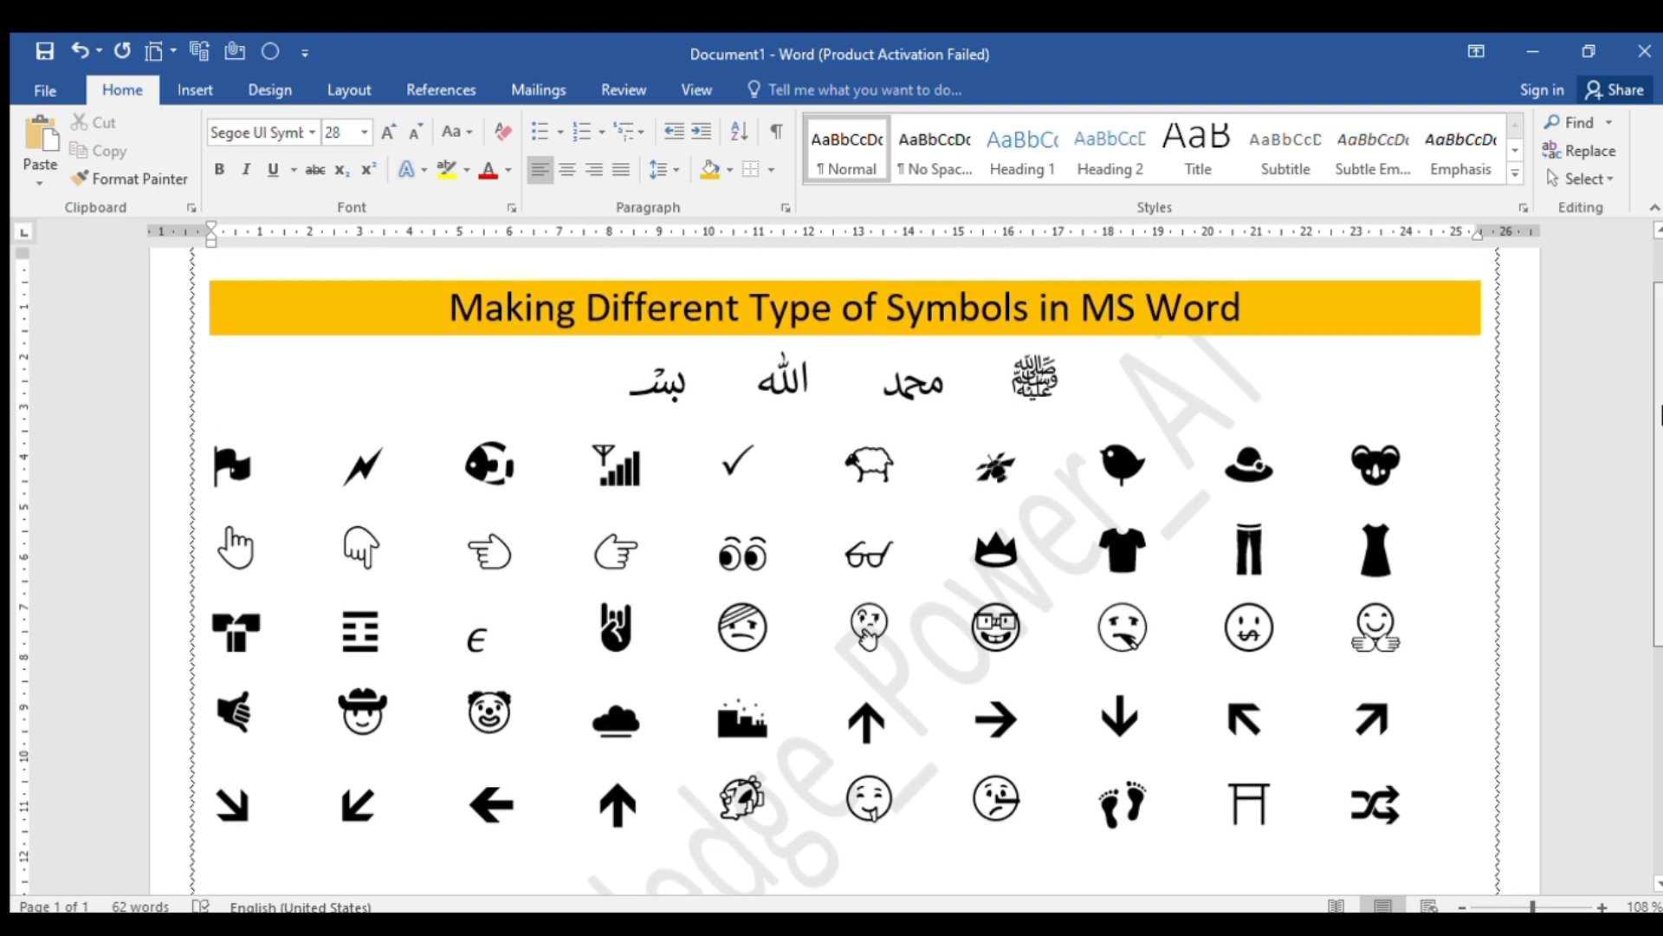